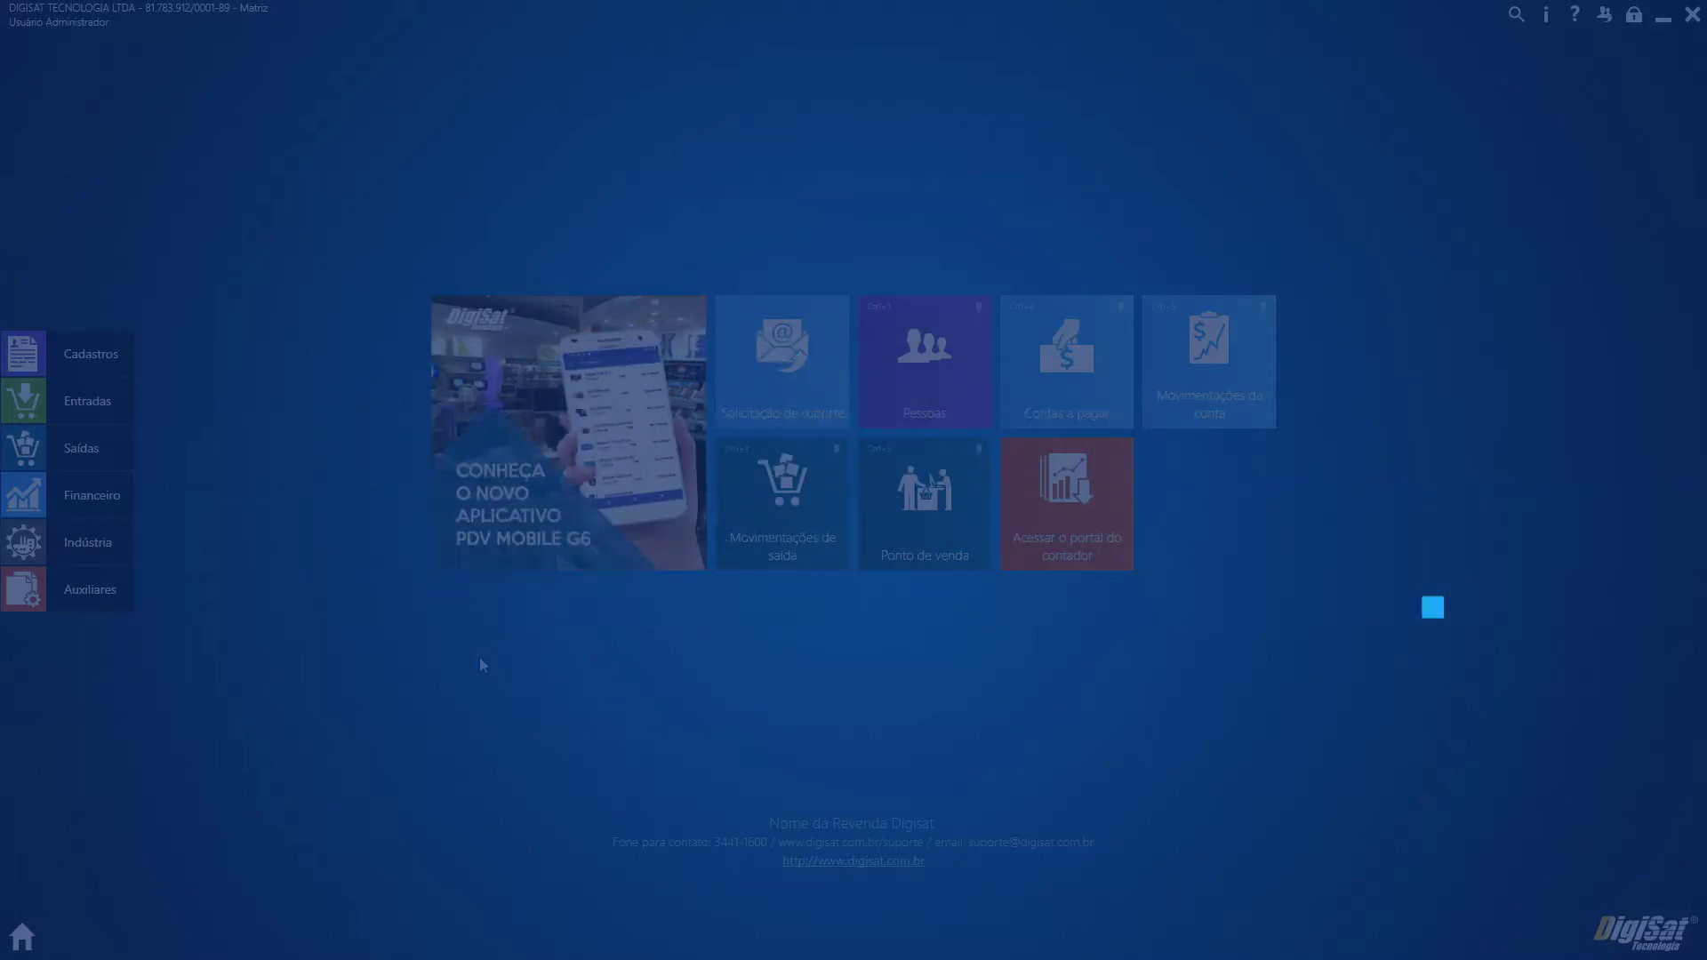
Search Produtos ou Serviços for 461 and open Cadeira C1506-A for editing
left_click(76, 369)
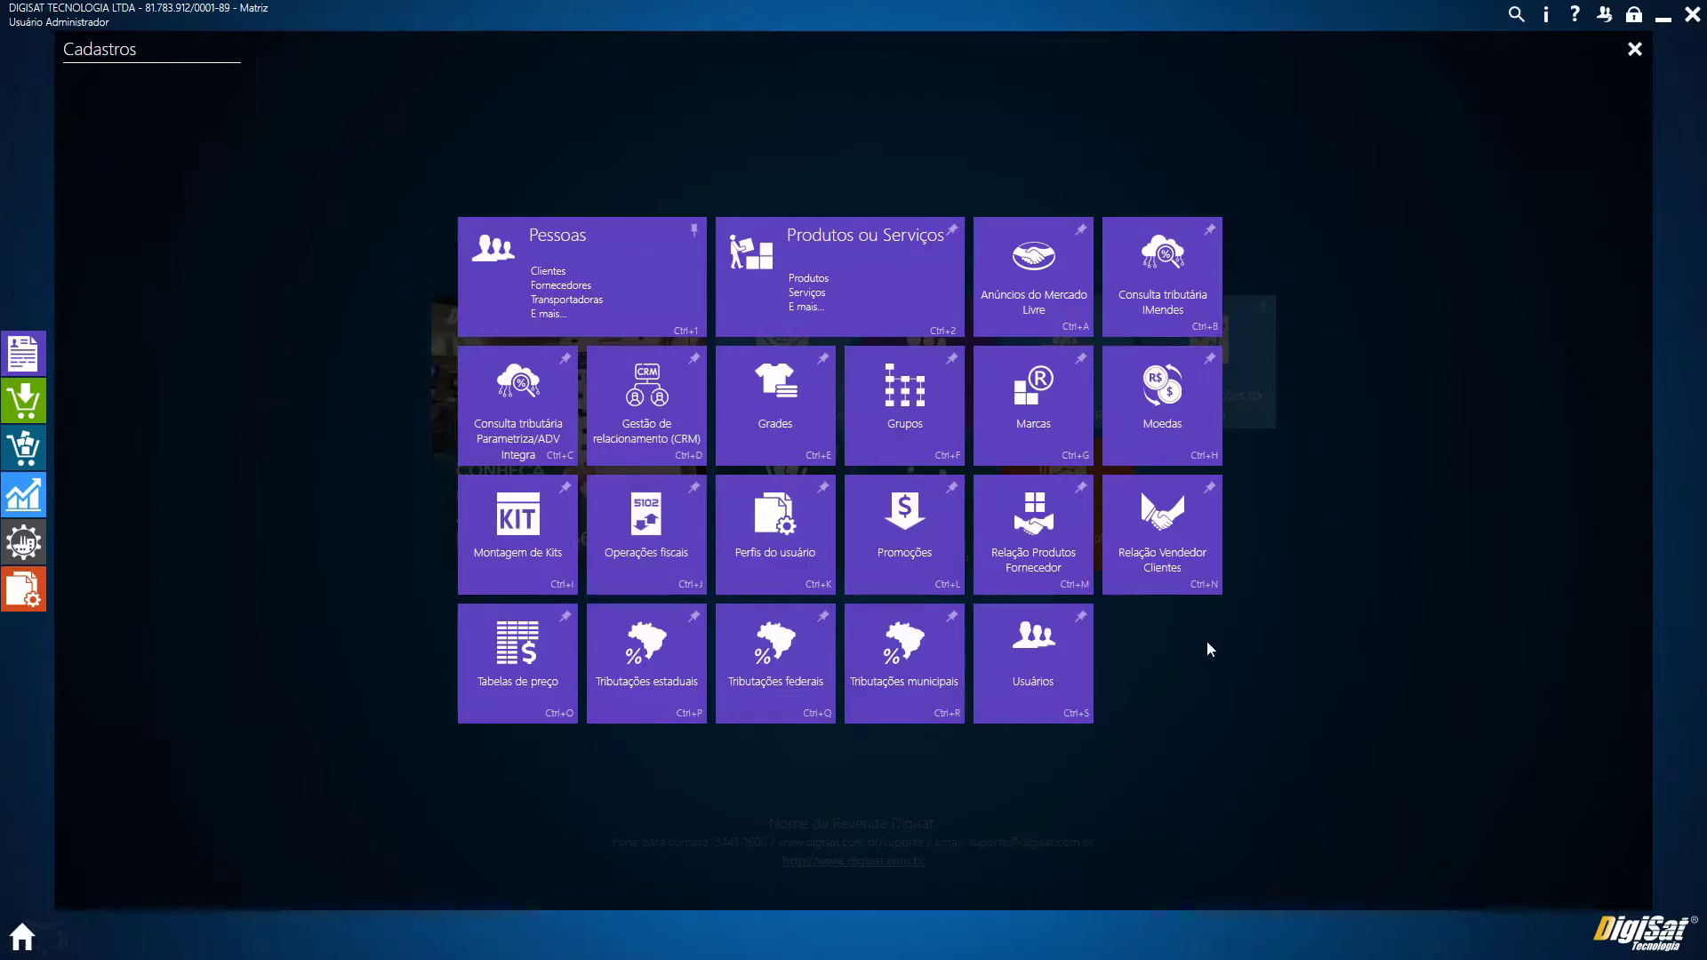
left_click(808, 308)
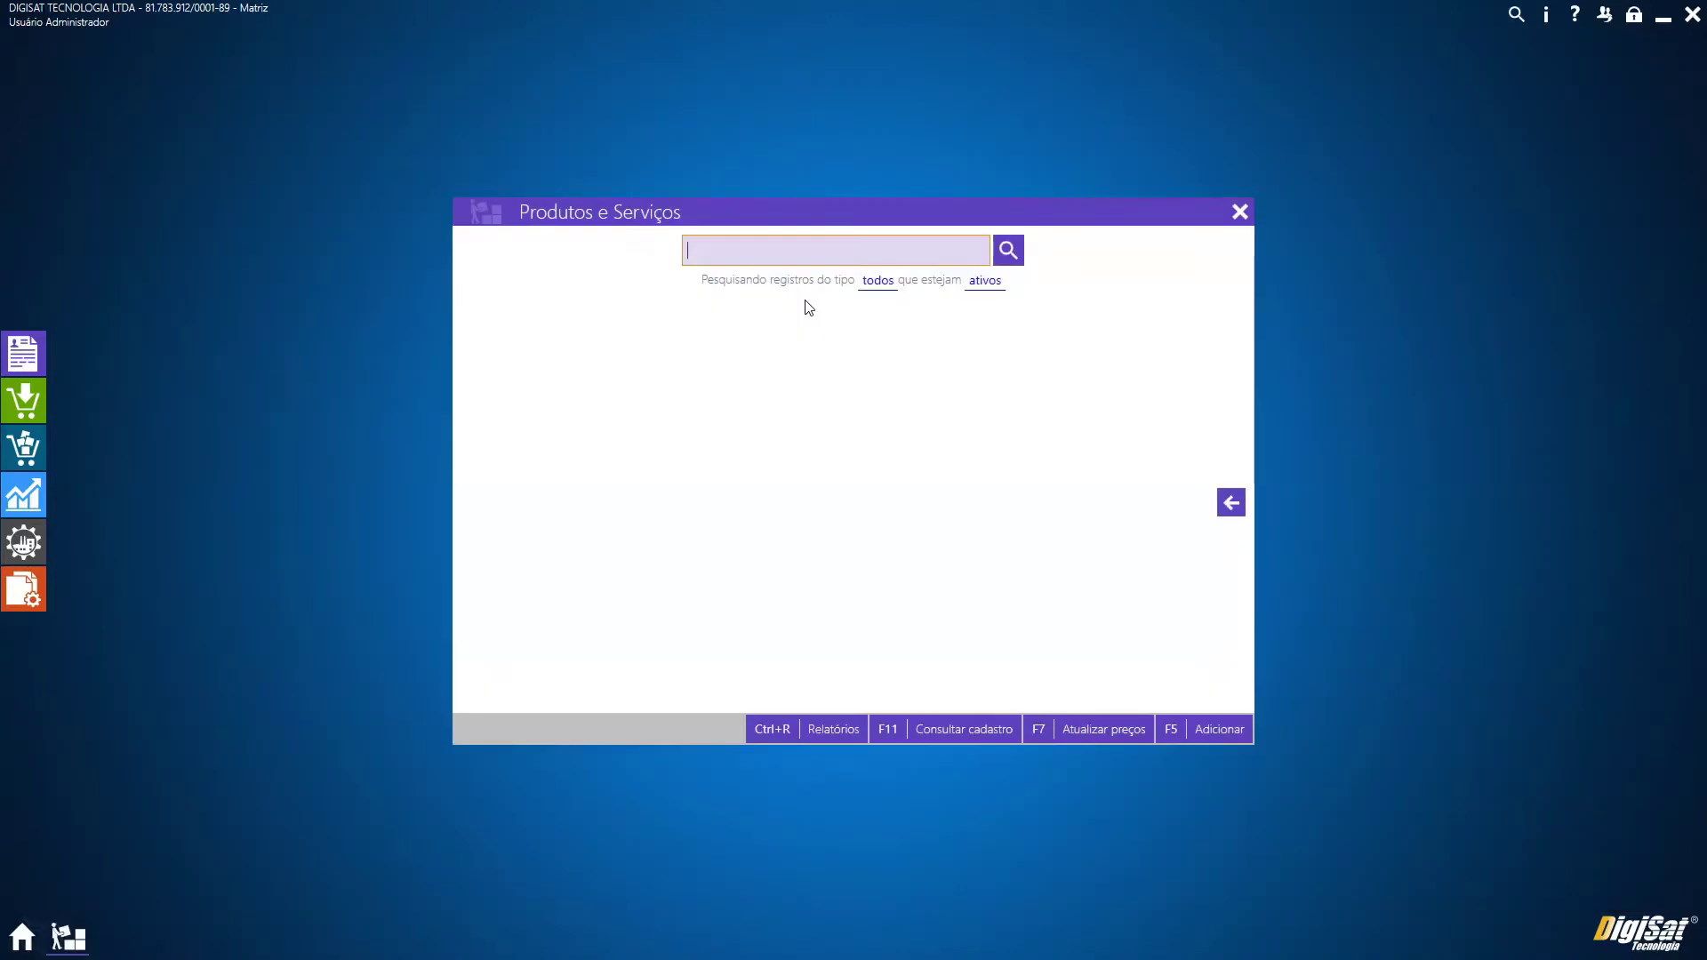
type("461")
key("Return")
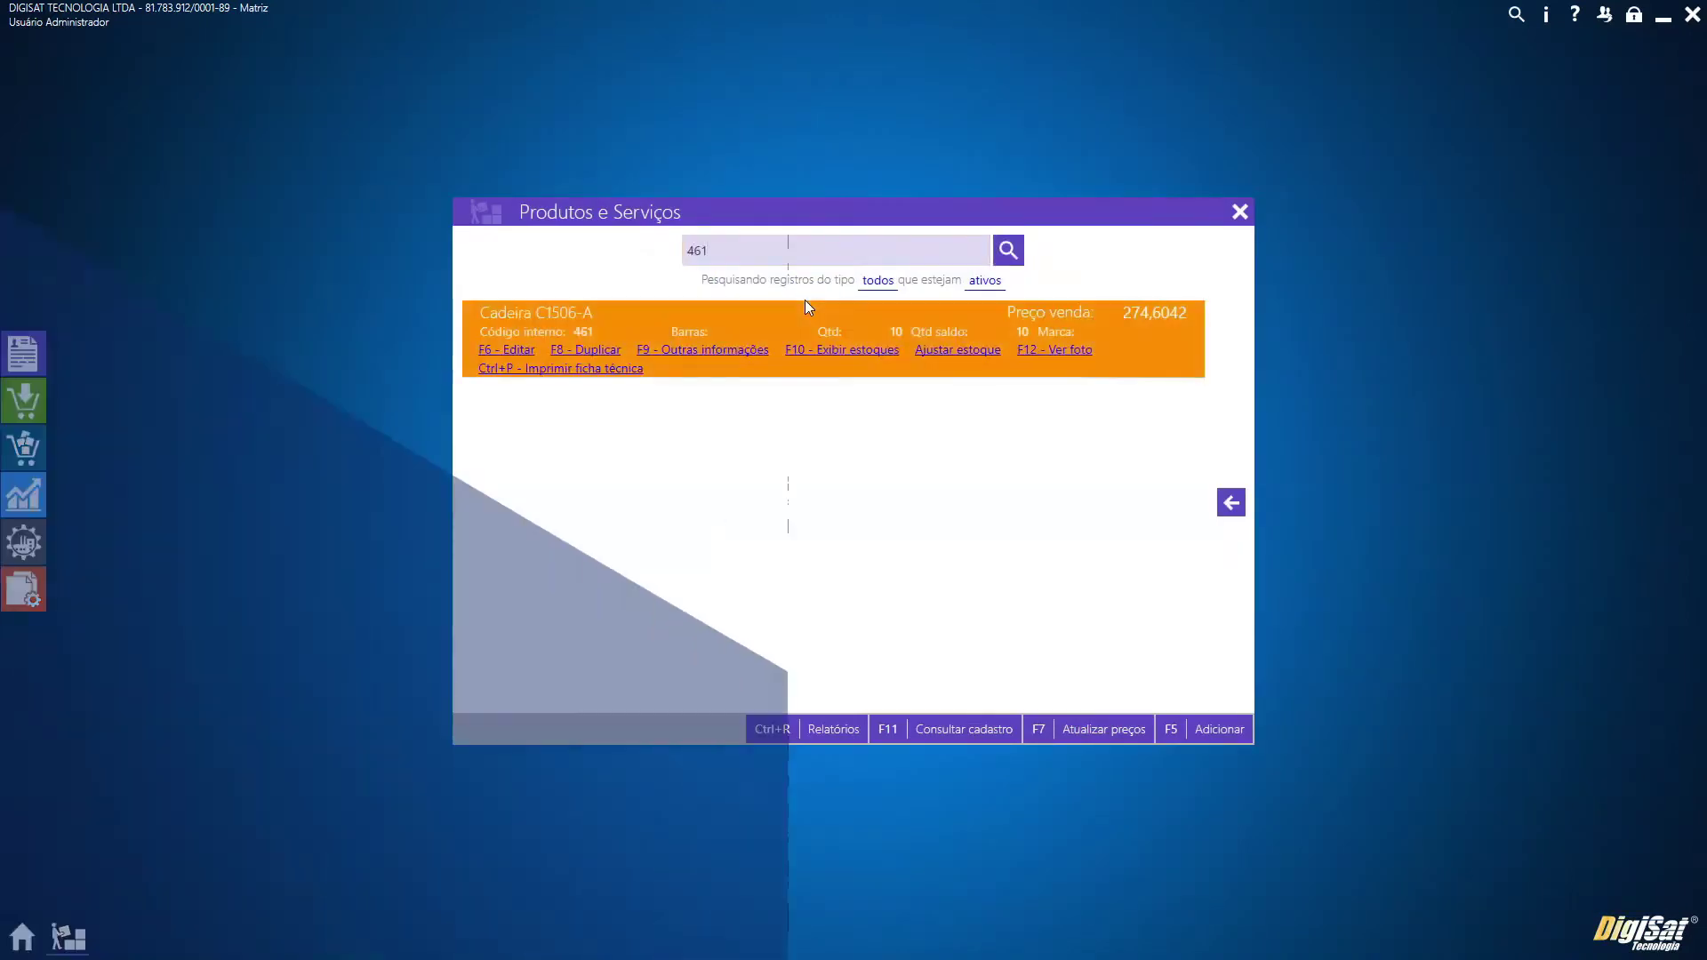
left_click(509, 355)
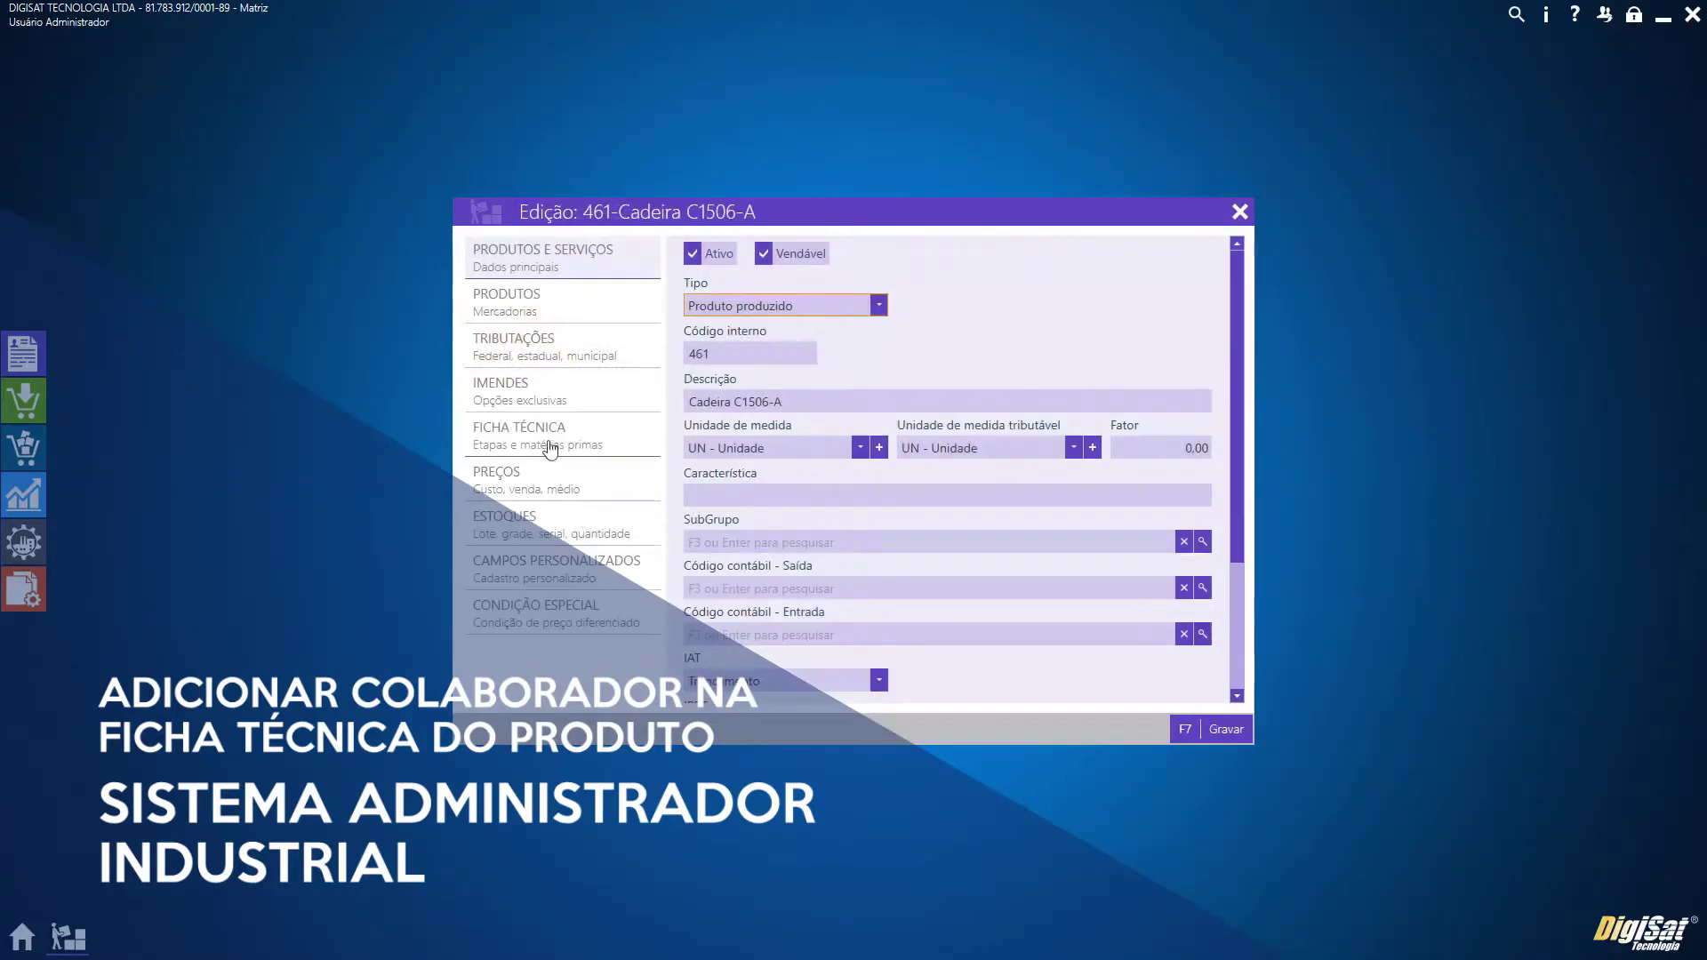
Show the product's technical sheet and expand the Pintura and Montagem stages
left_click(549, 444)
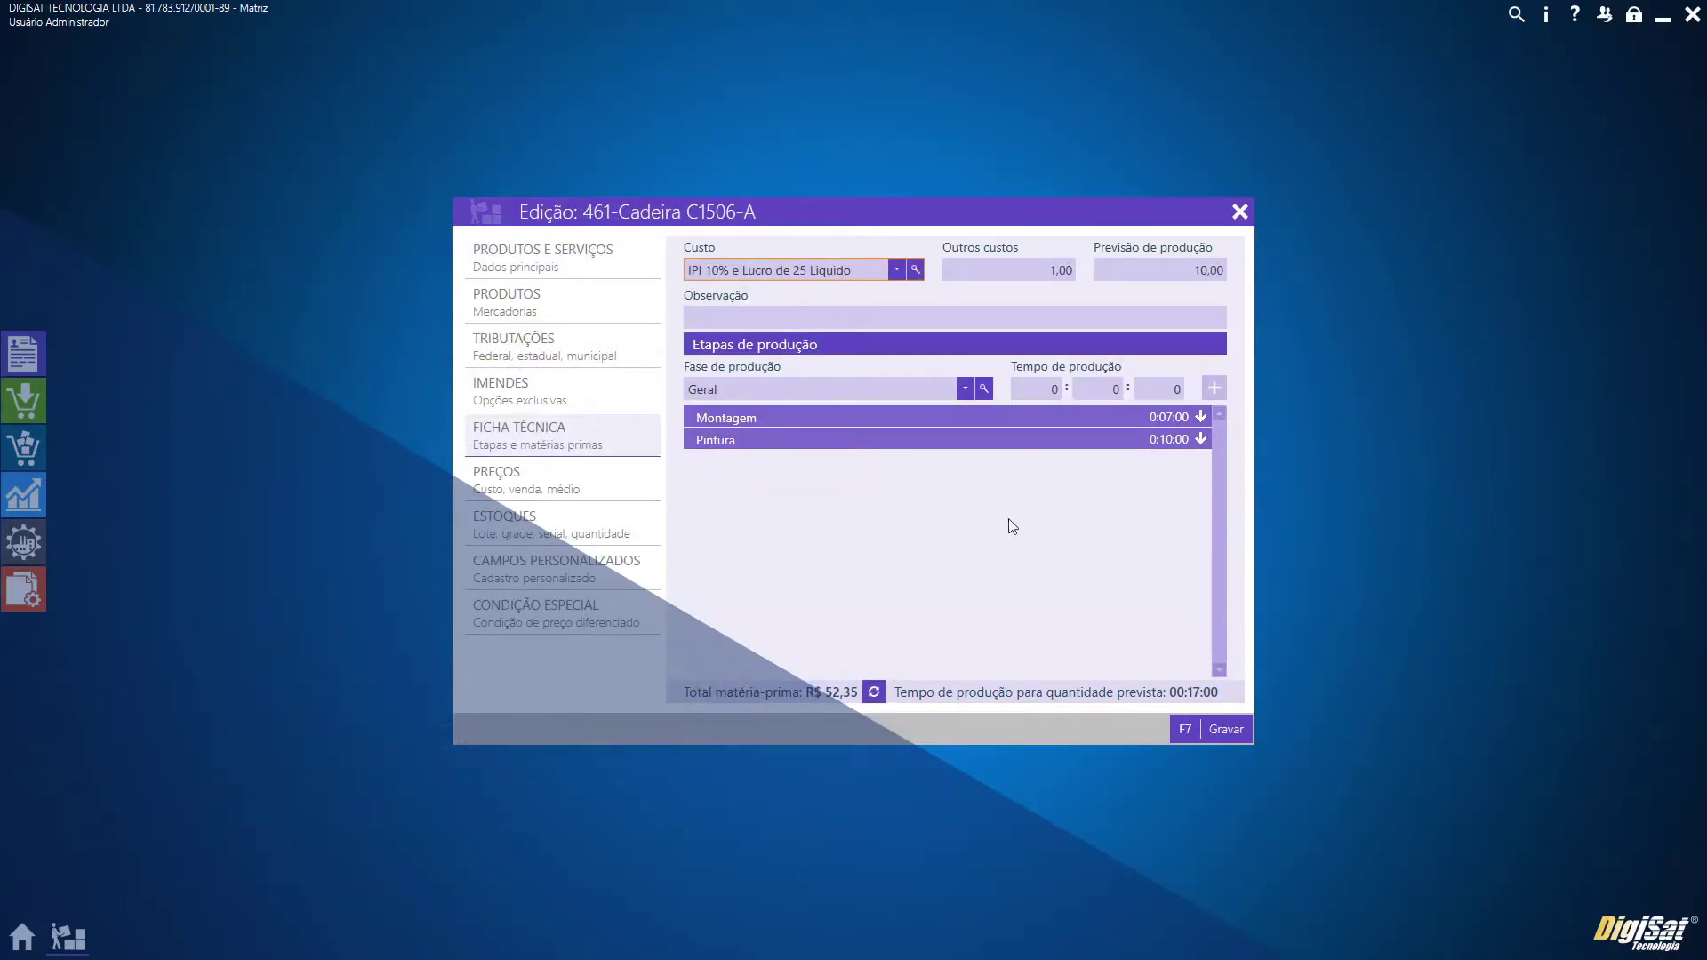
left_click(802, 439)
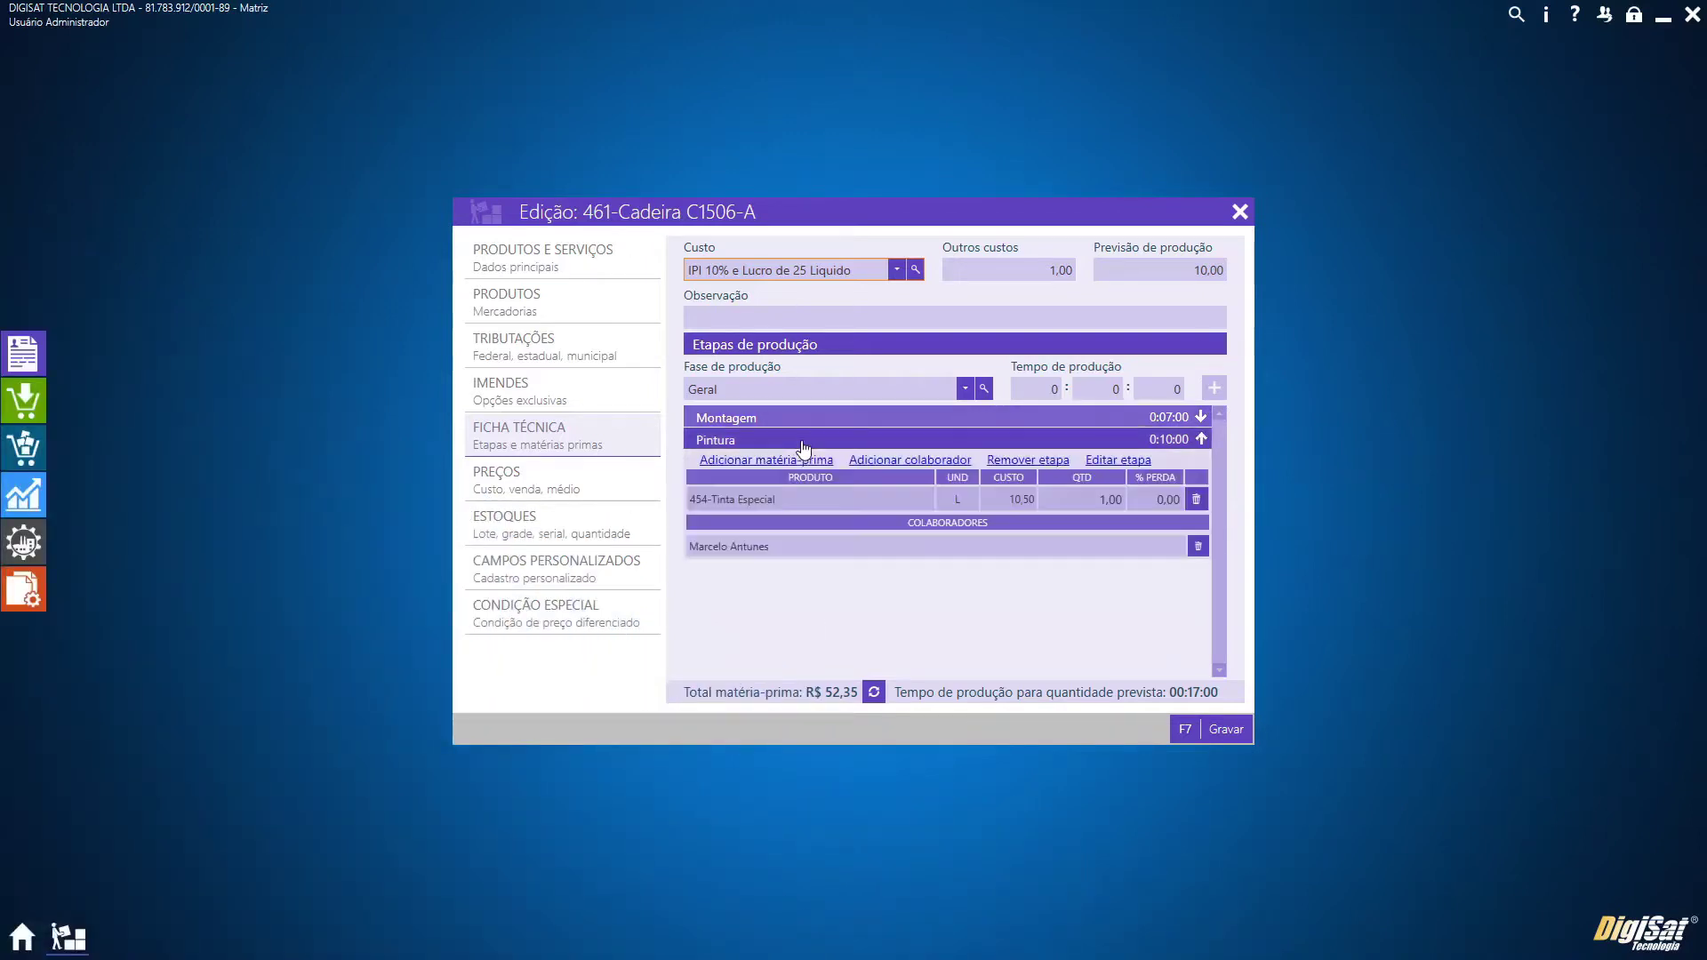
left_click(809, 418)
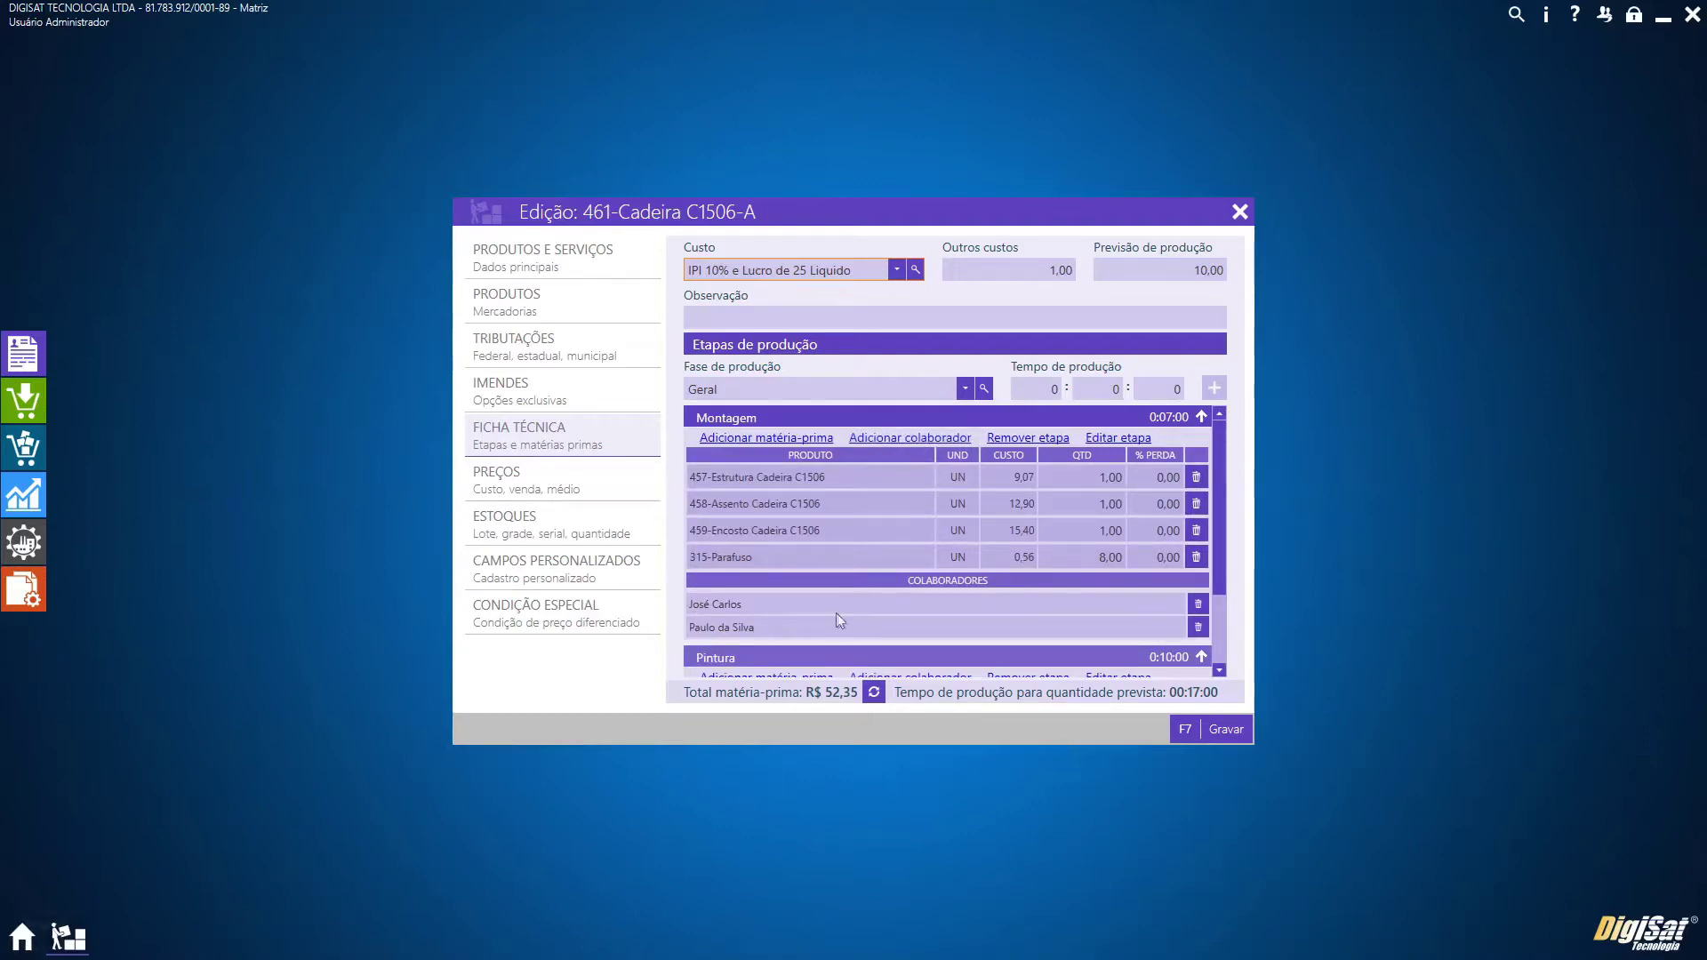
scroll(858, 630, "down", 1)
scroll(859, 632, "down", 2)
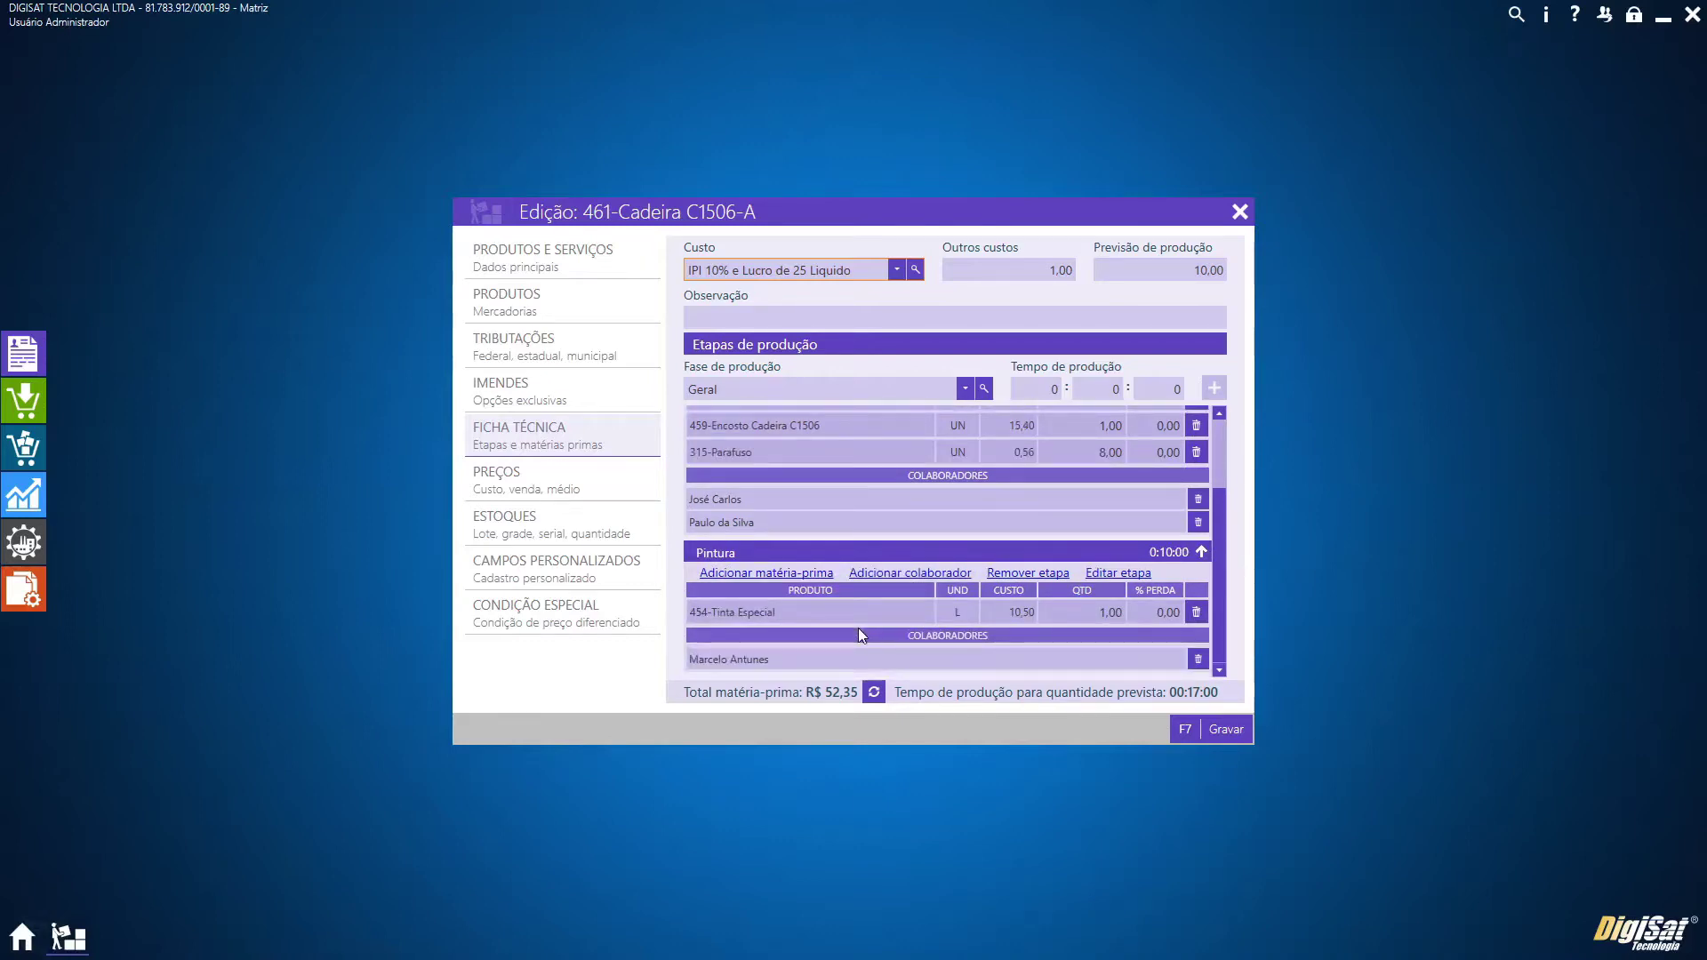
scroll(857, 627, "up", 2)
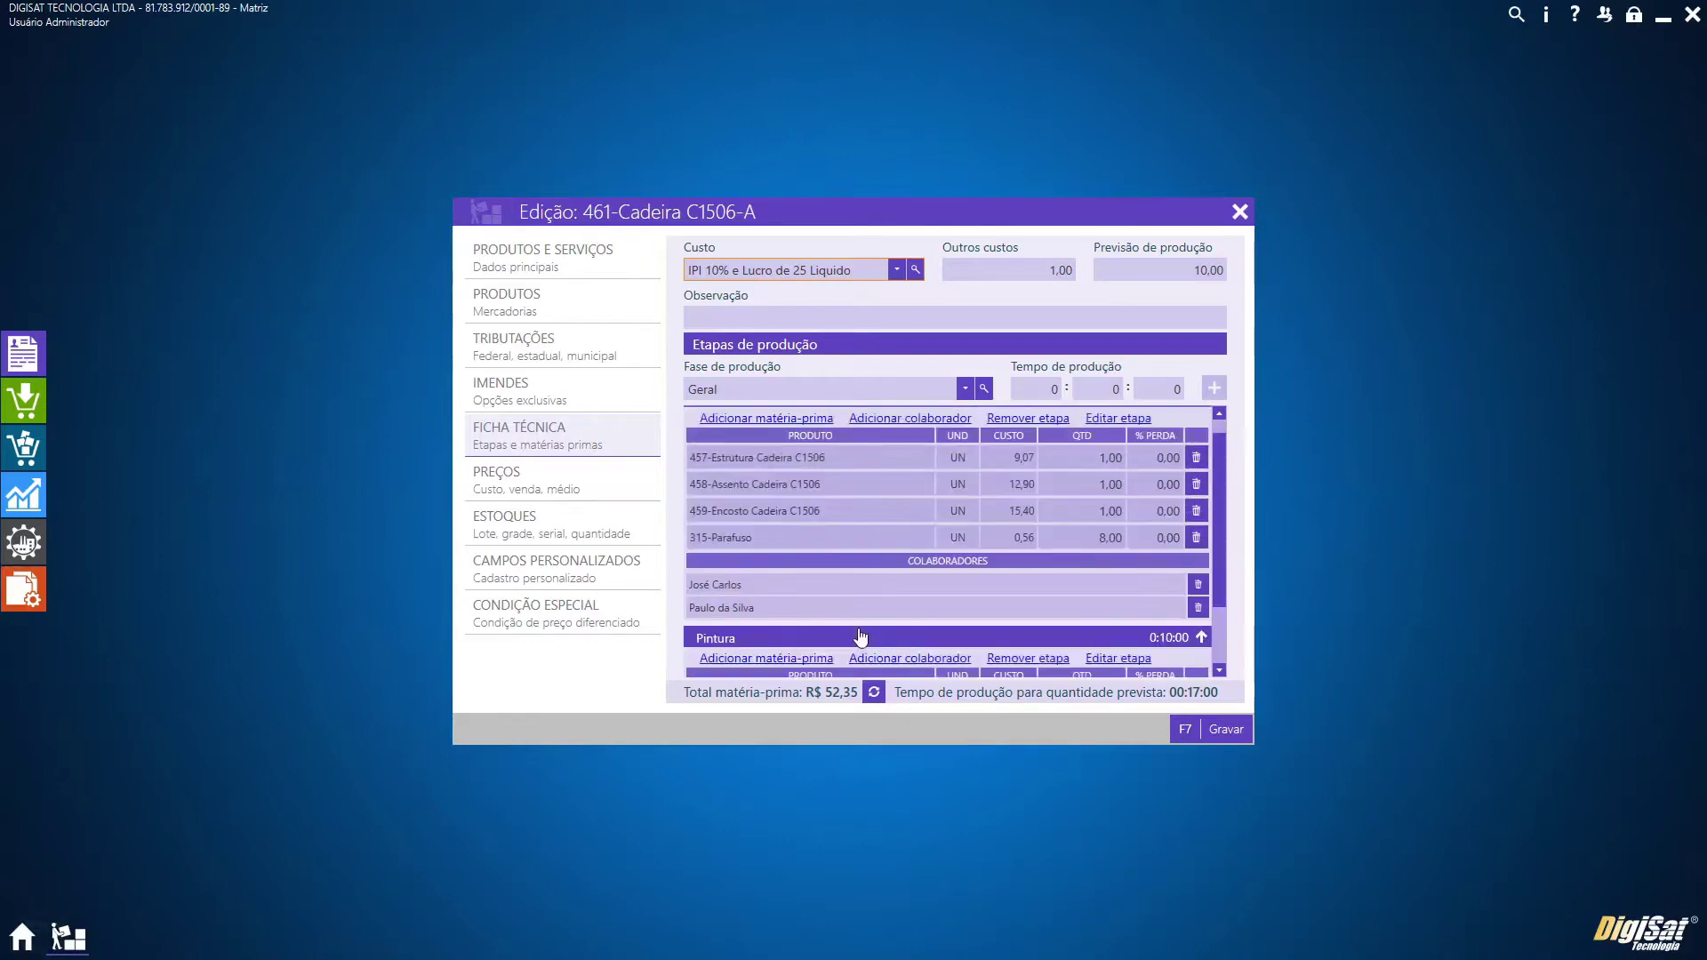
Replace a Montagem collaborator with a newly selected person and save the product
left_click(1198, 608)
left_click(904, 422)
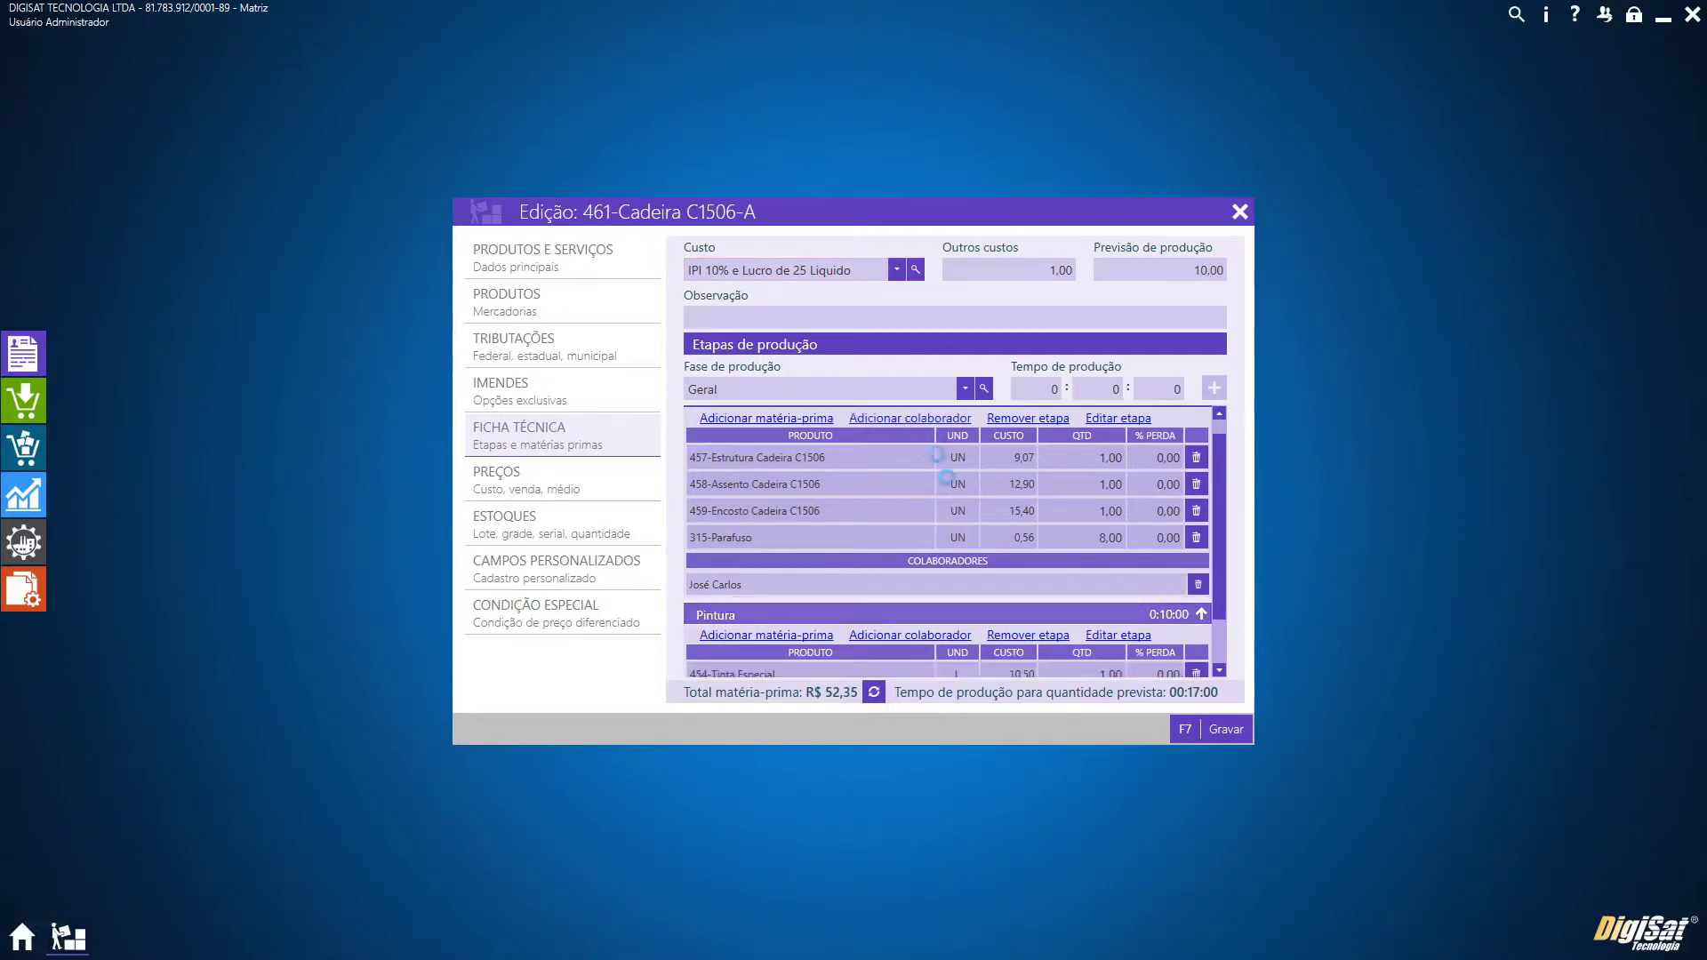
left_click(481, 372)
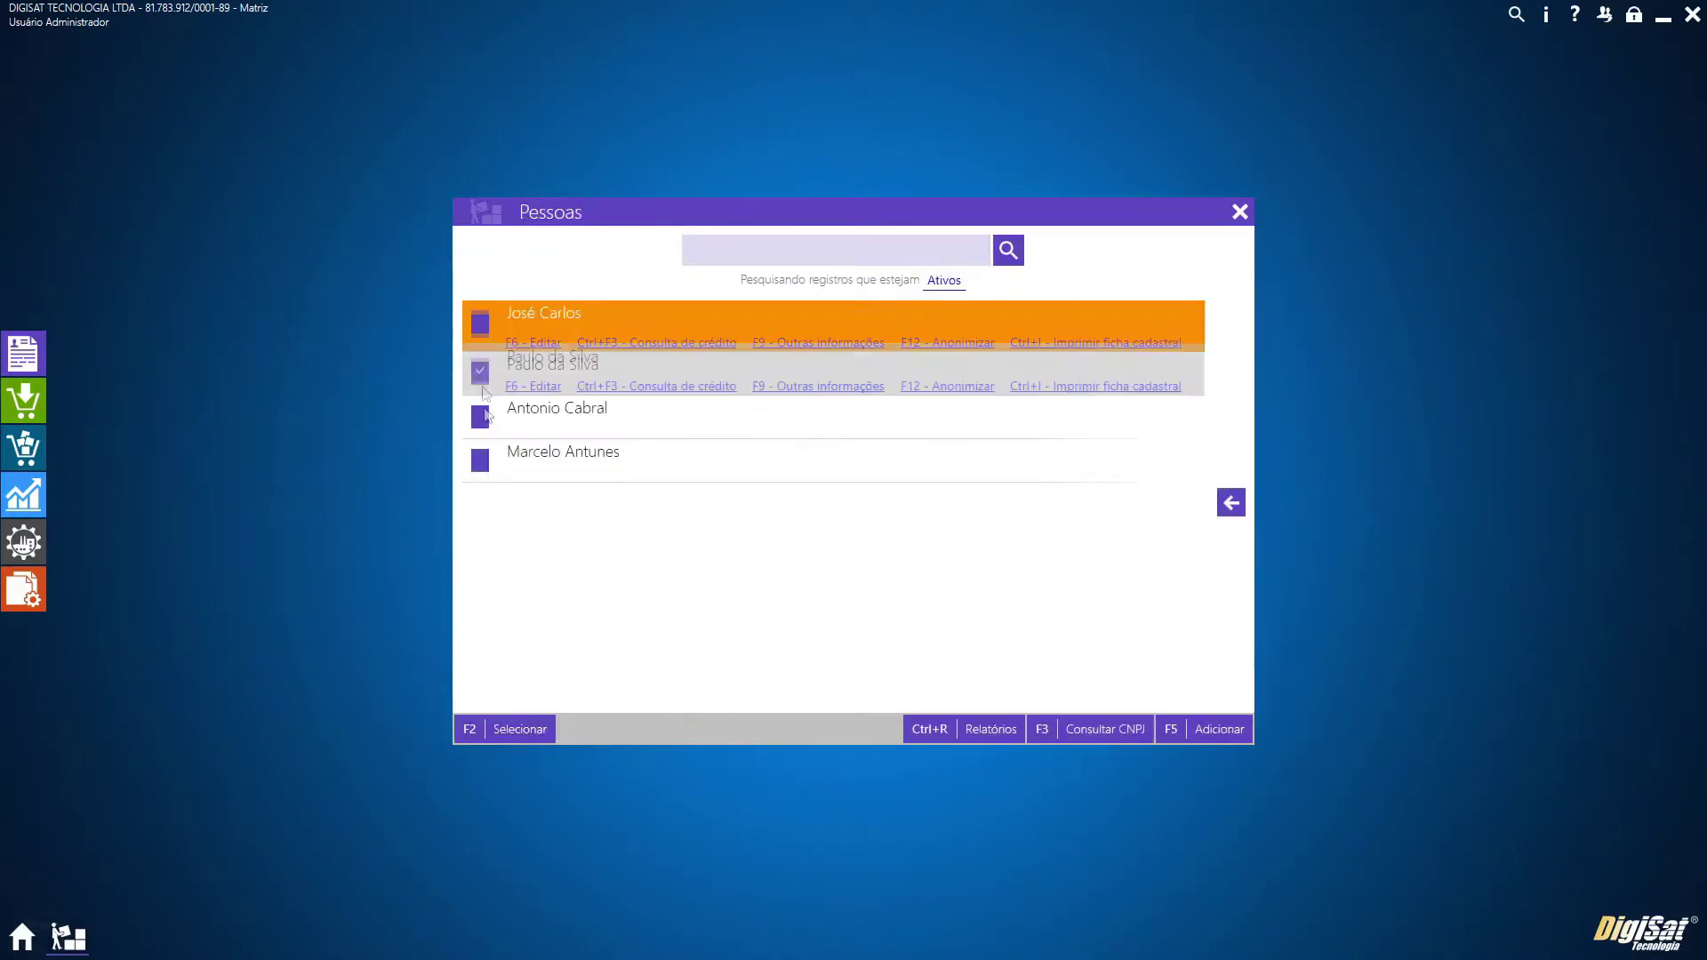
left_click(496, 730)
left_click(1234, 729)
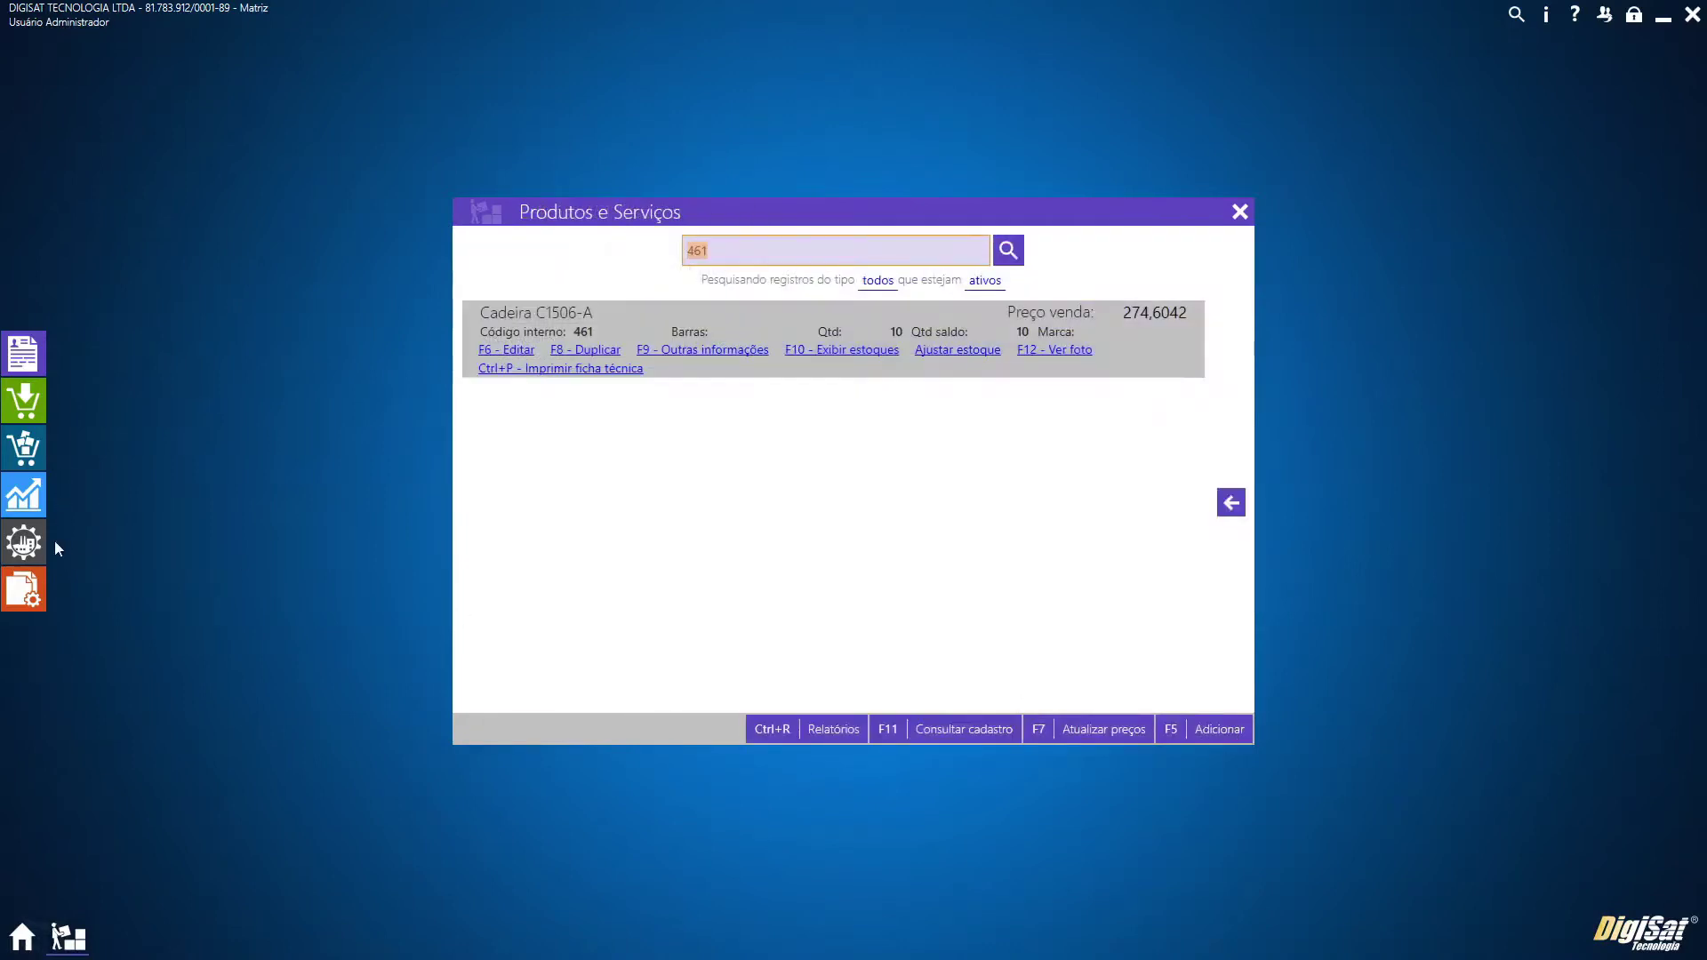
Add and save a production order for product 461, Cadeira C1506-A, 10 units
left_click(36, 551)
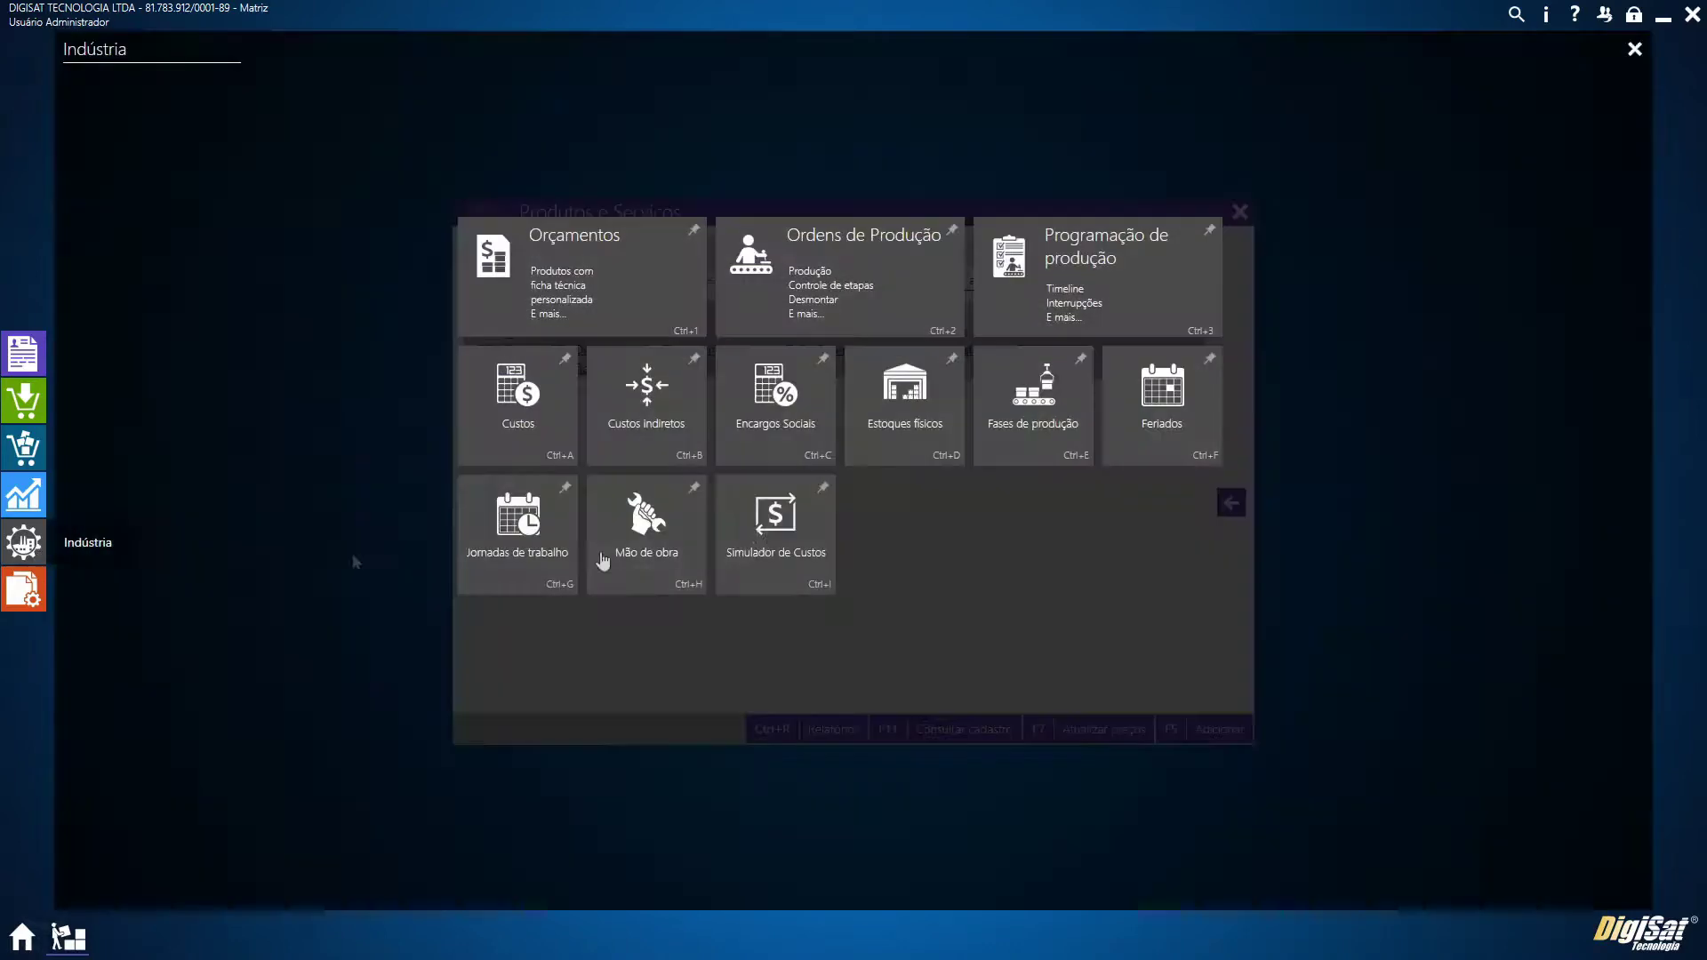
left_click(857, 307)
left_click(1209, 731)
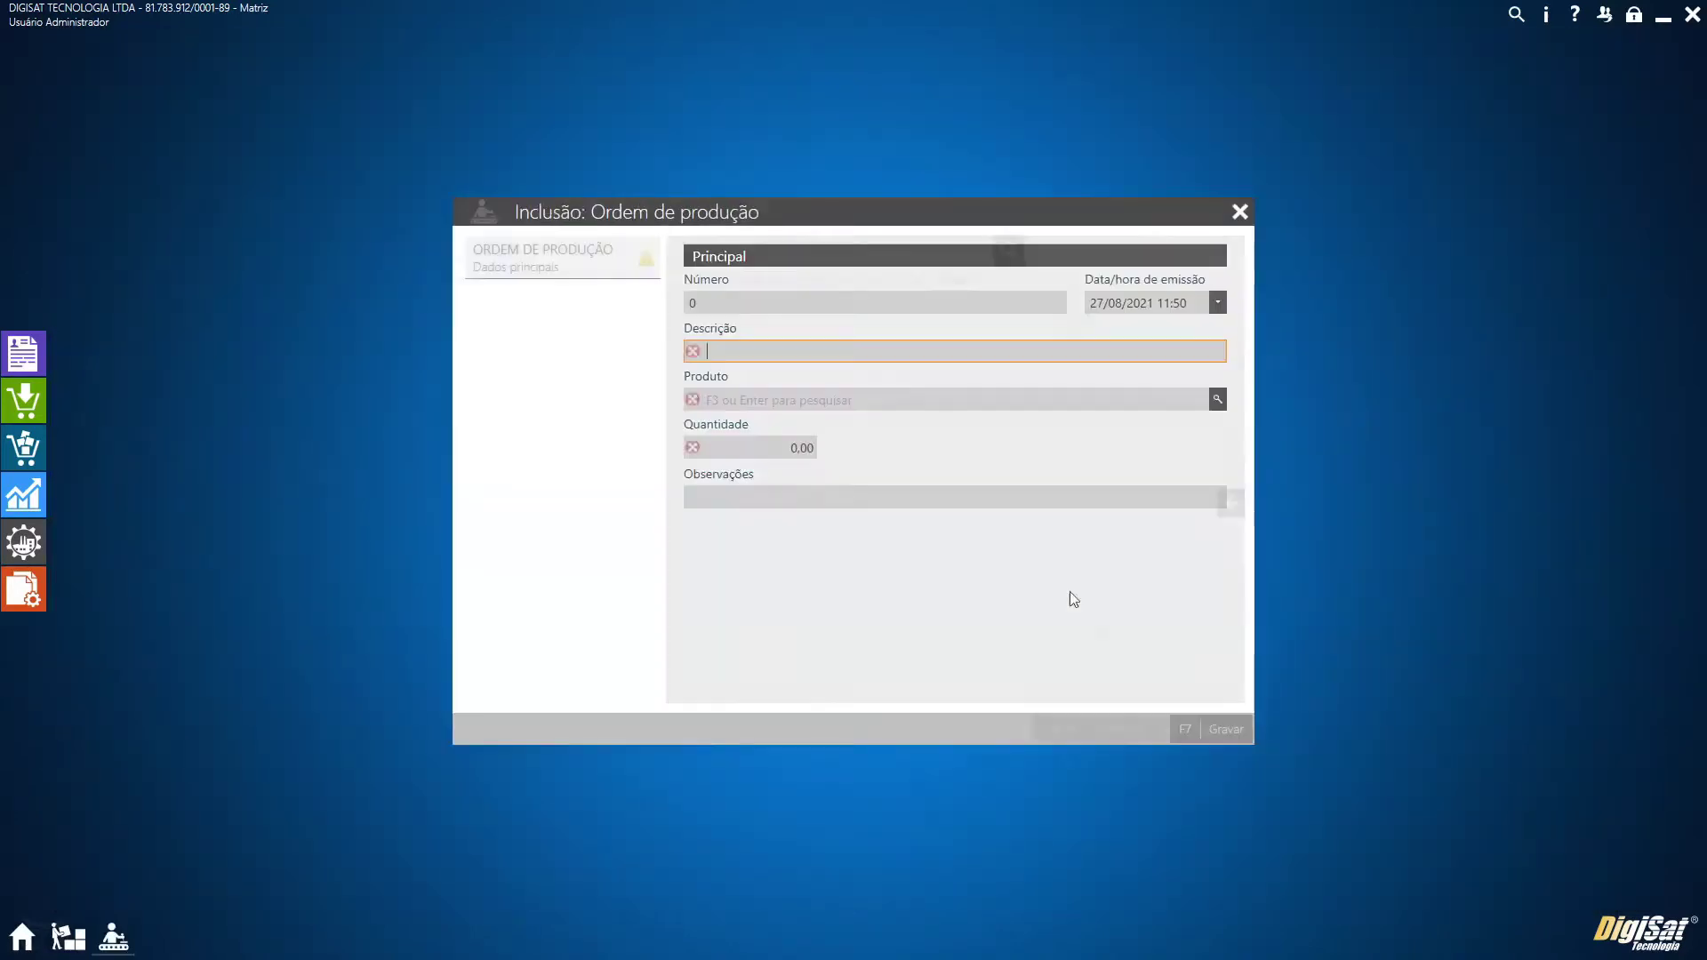
type("teste")
key("Tab")
type("4")
key("Return")
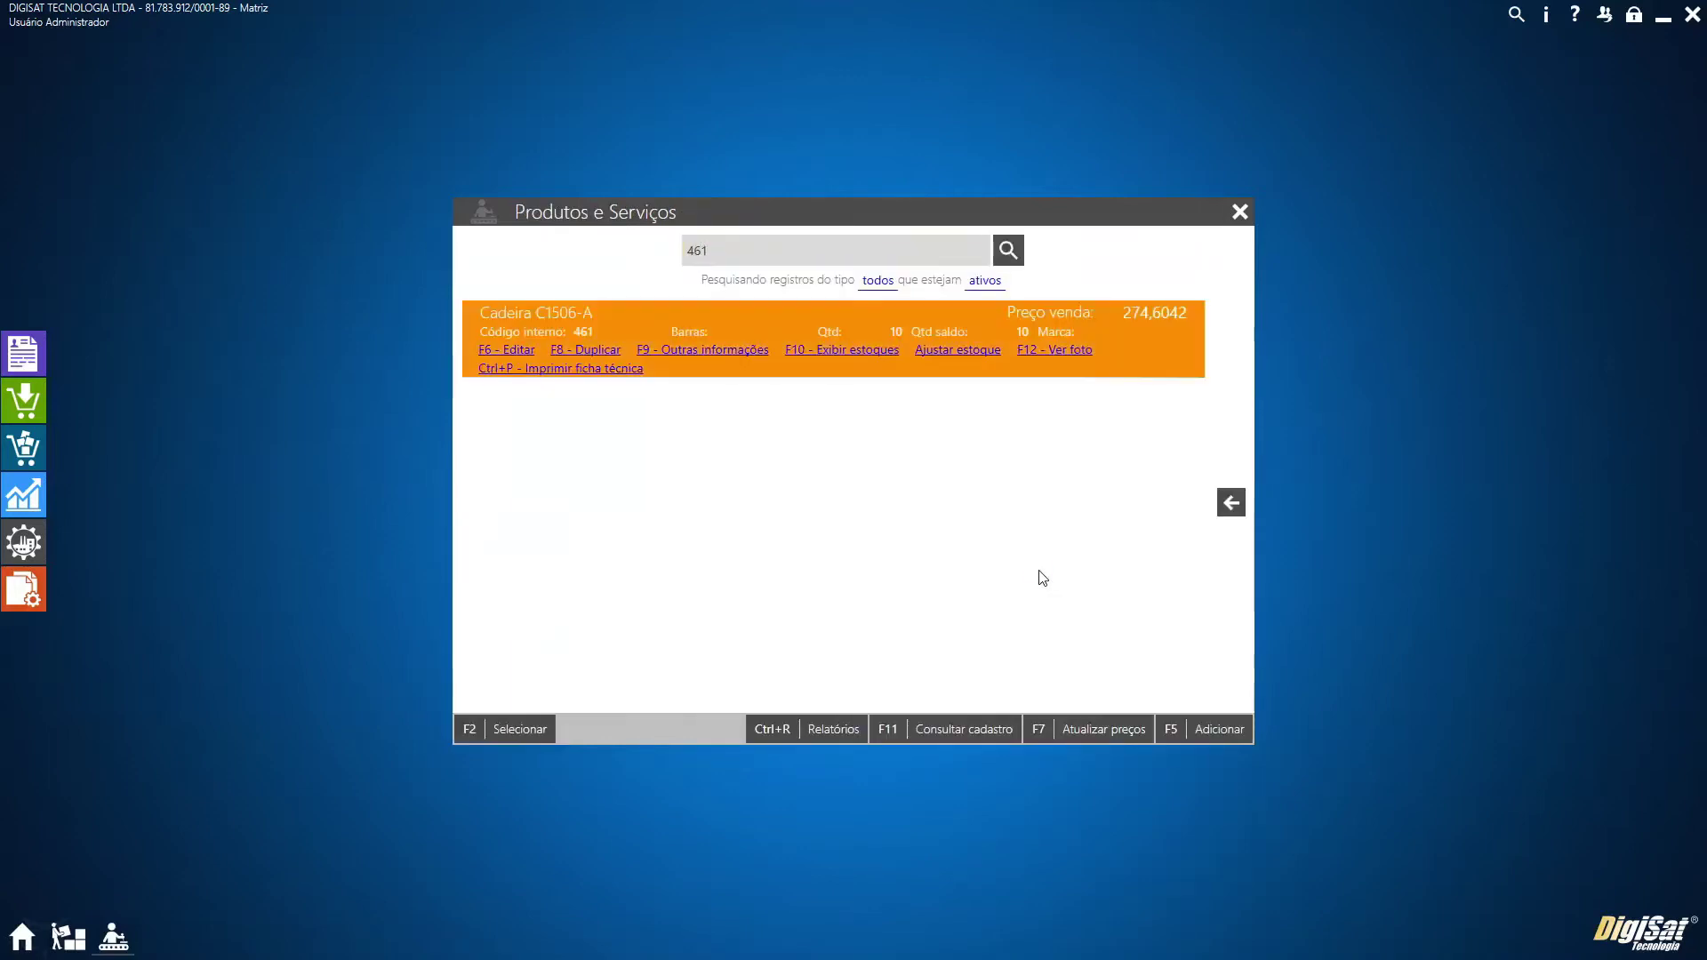
left_click(498, 731)
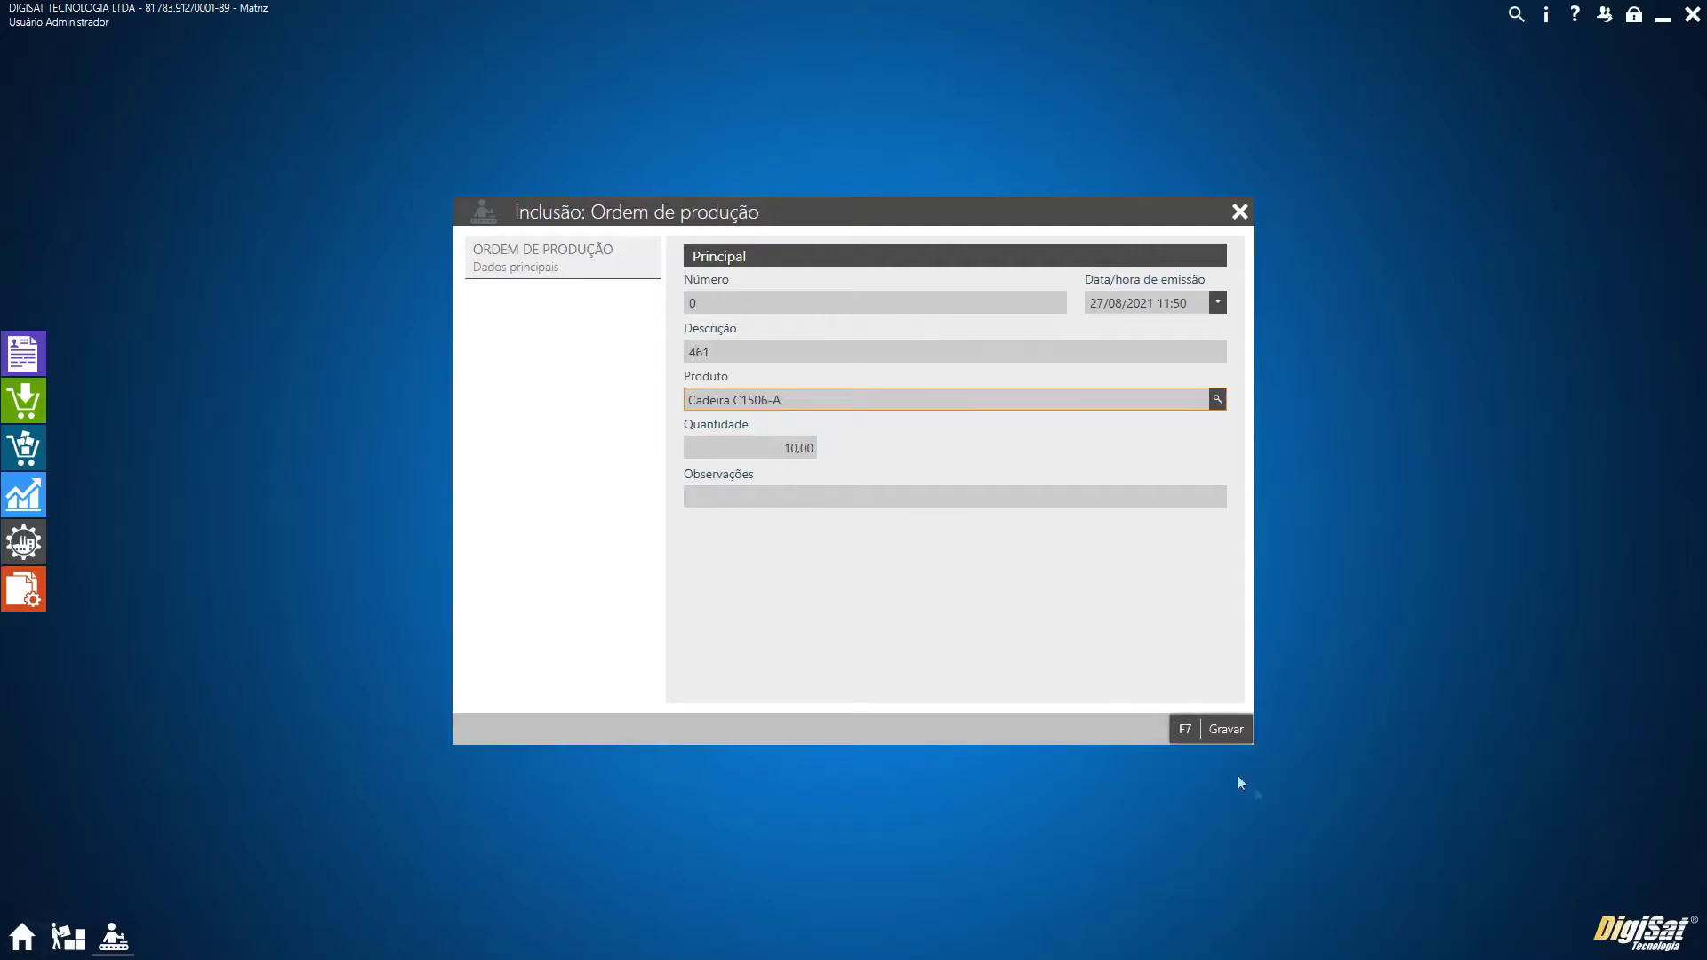
left_click(1217, 730)
left_click(997, 635)
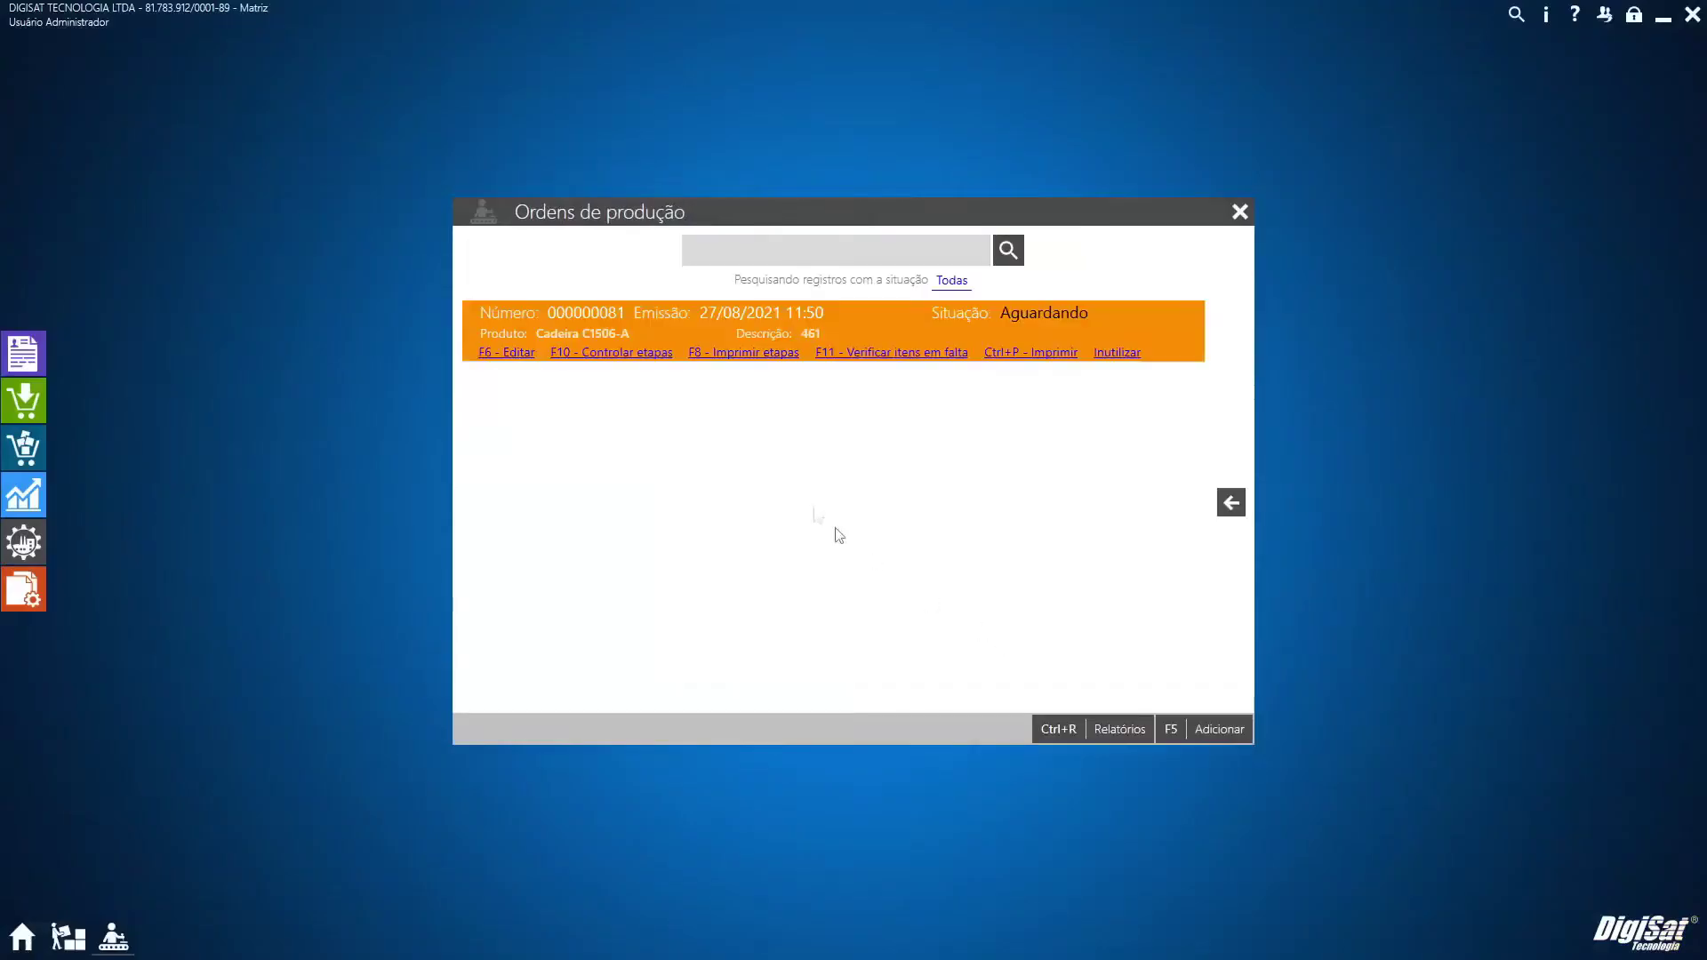
Check order 000000081's Montagem and Pintura stages, save, and close Ordens de produção
left_click(629, 356)
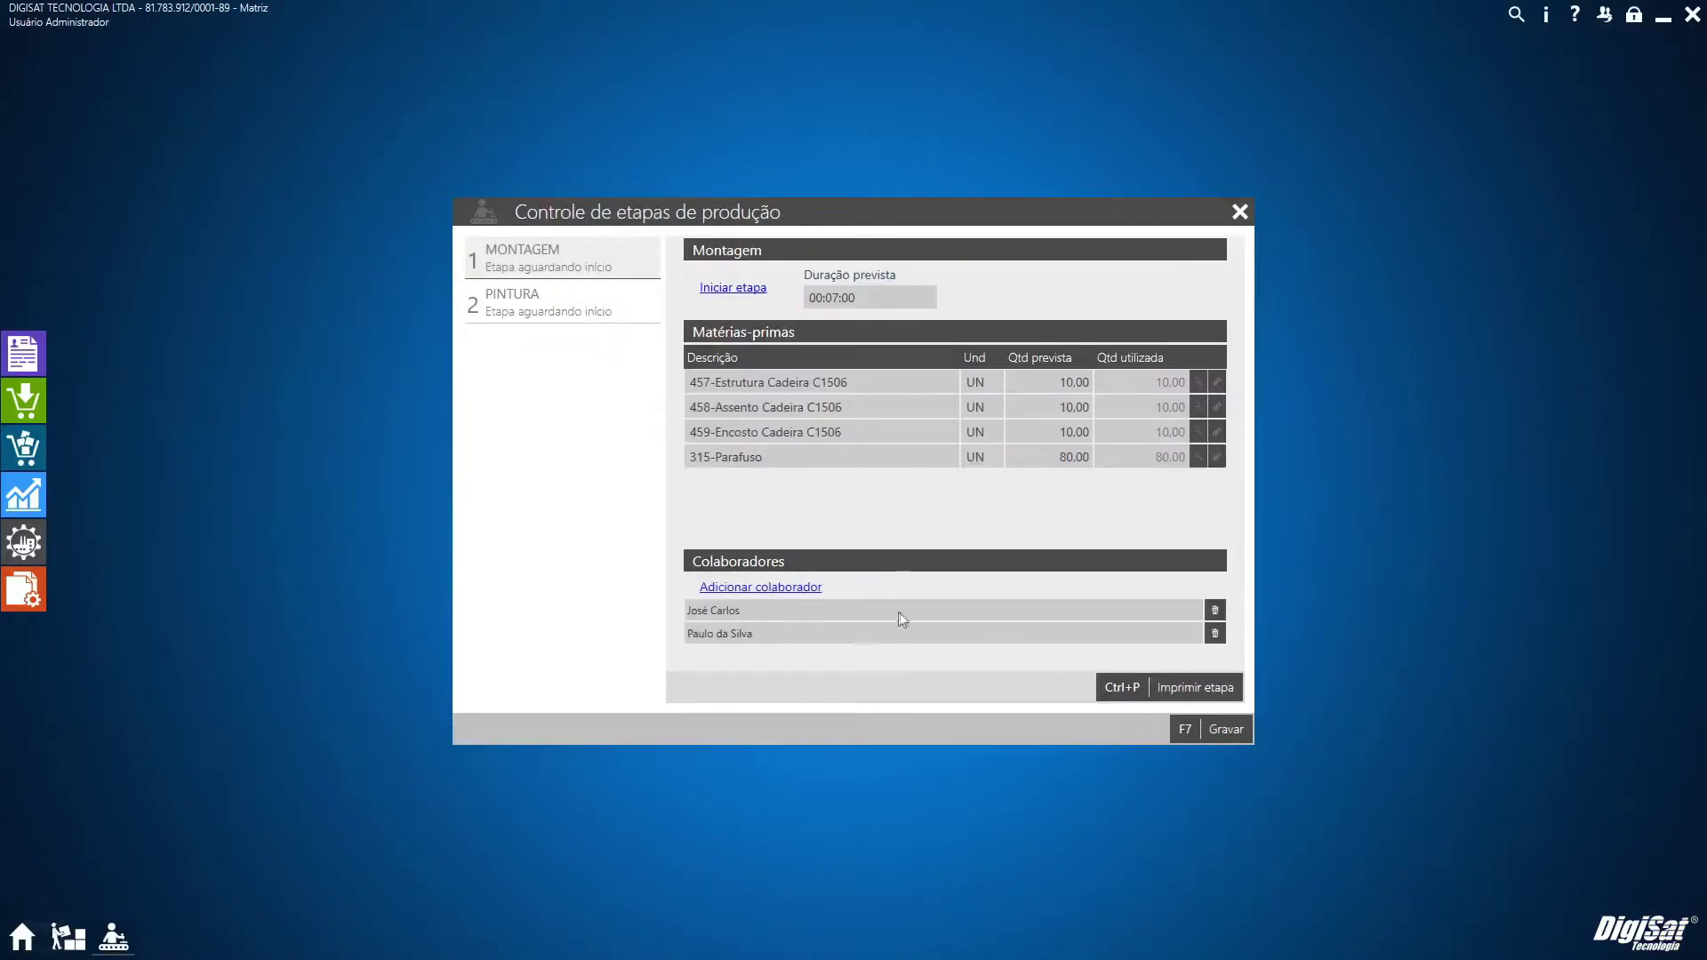
left_click(551, 306)
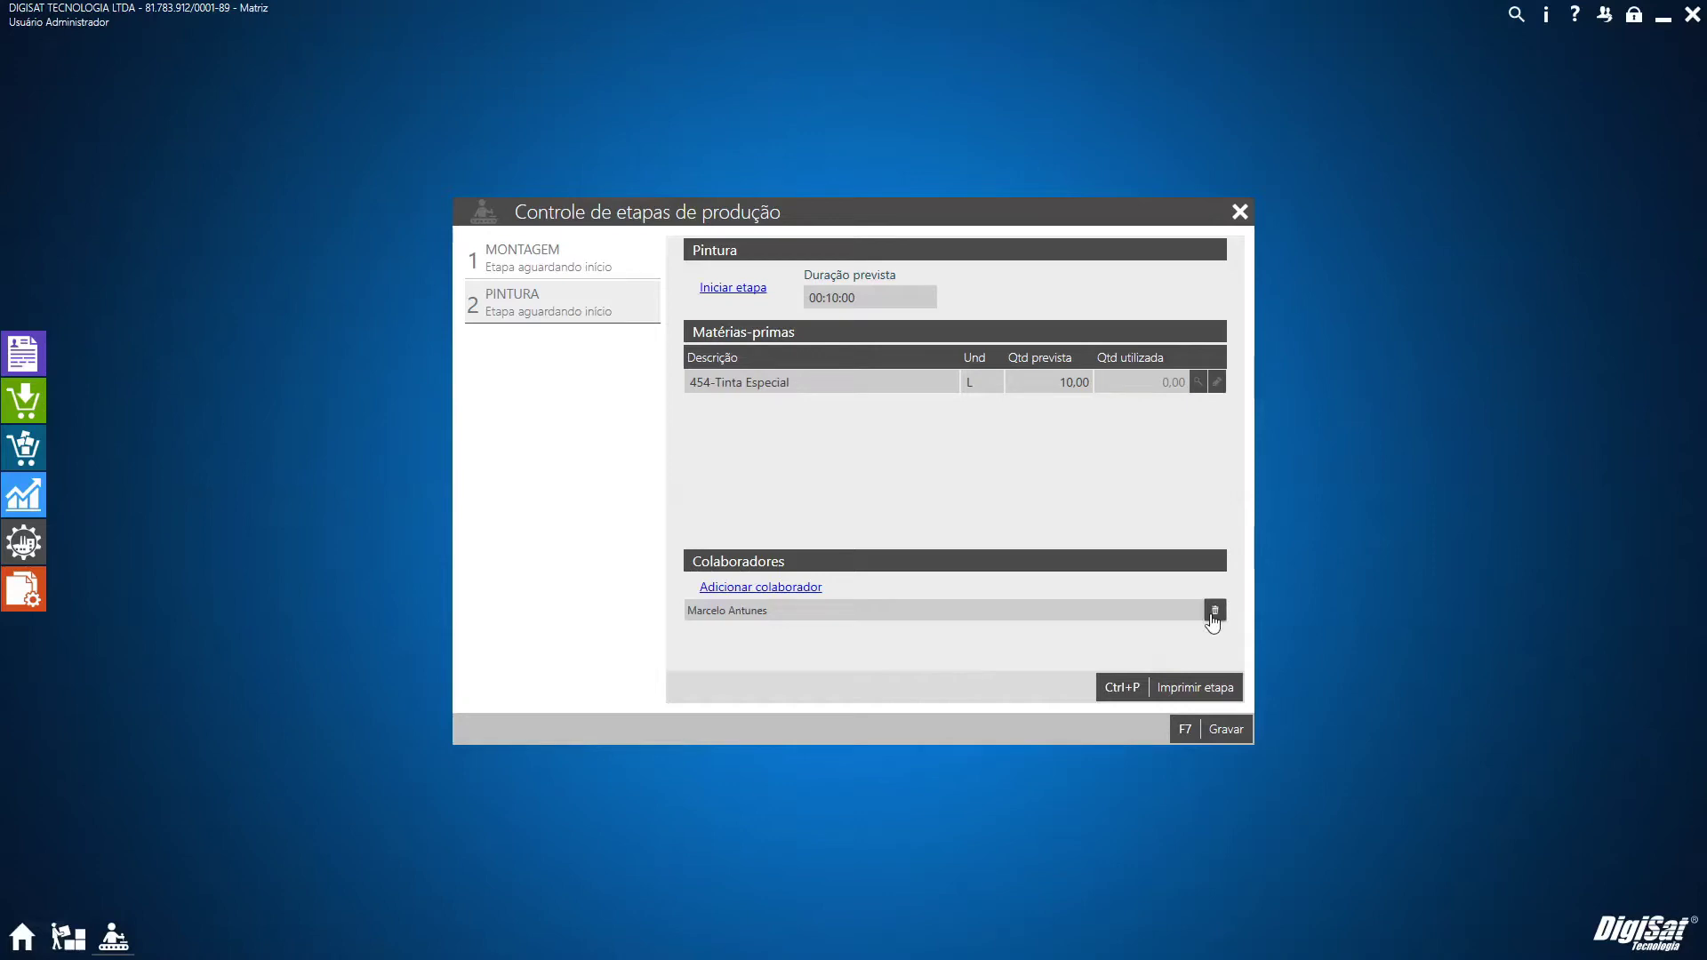
left_click(1216, 731)
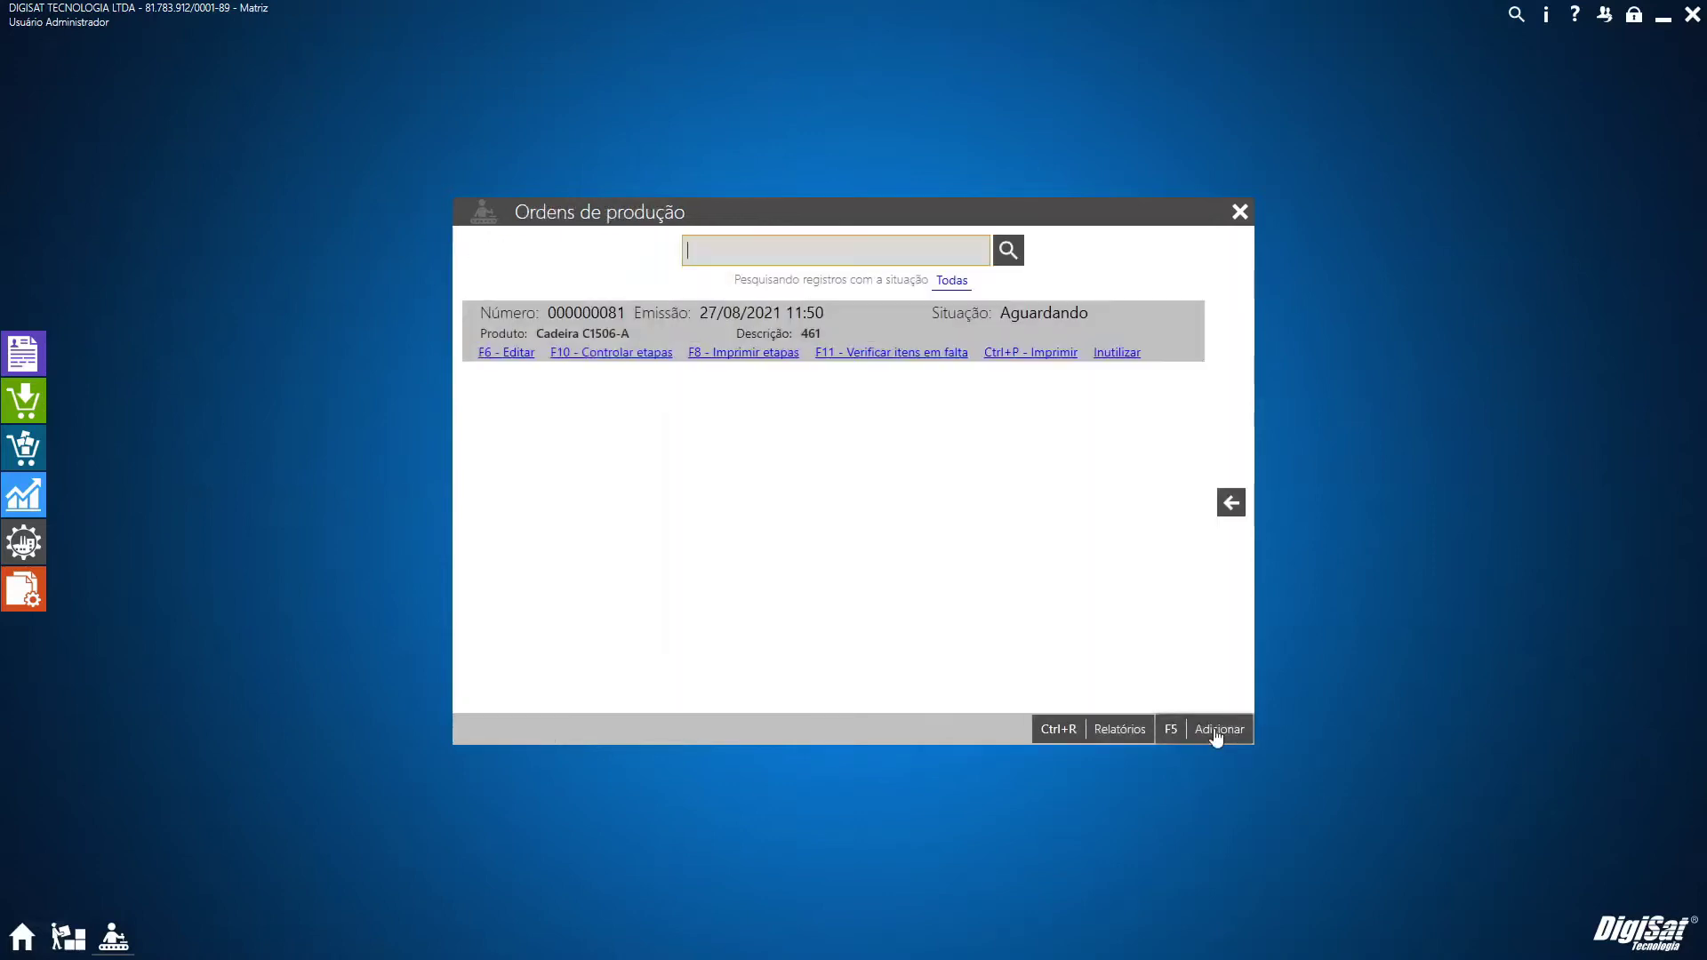
left_click(1236, 217)
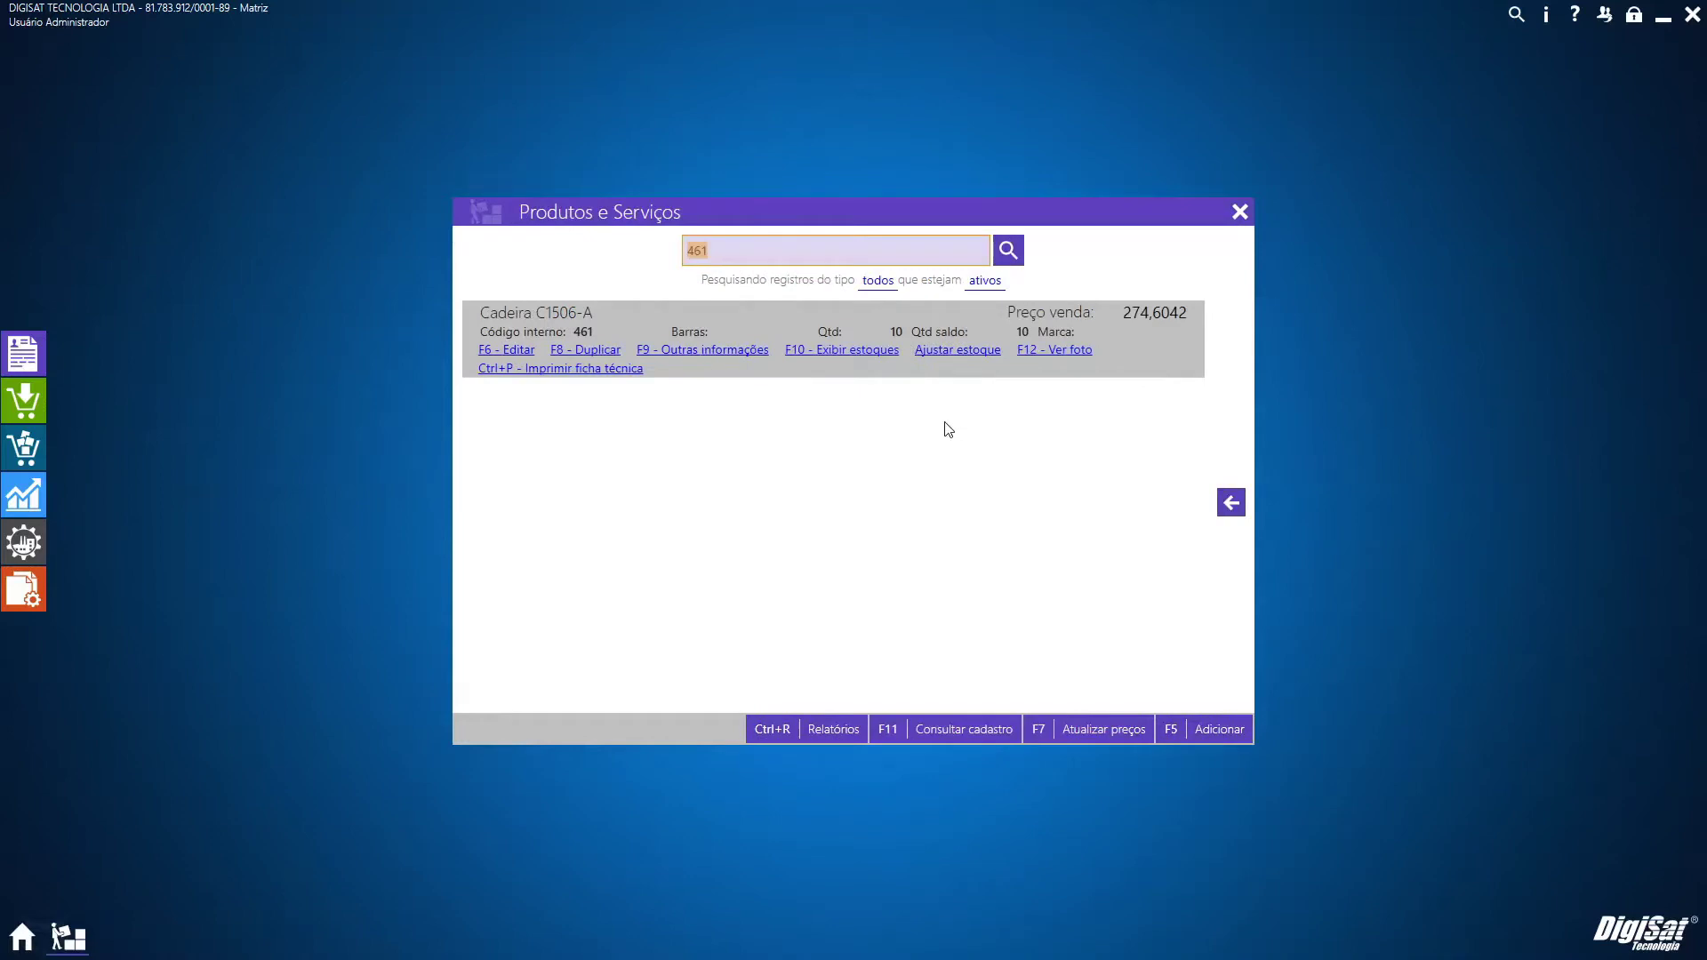
Close the product search and open Saídas > Movimentações de saída
left_click(1241, 213)
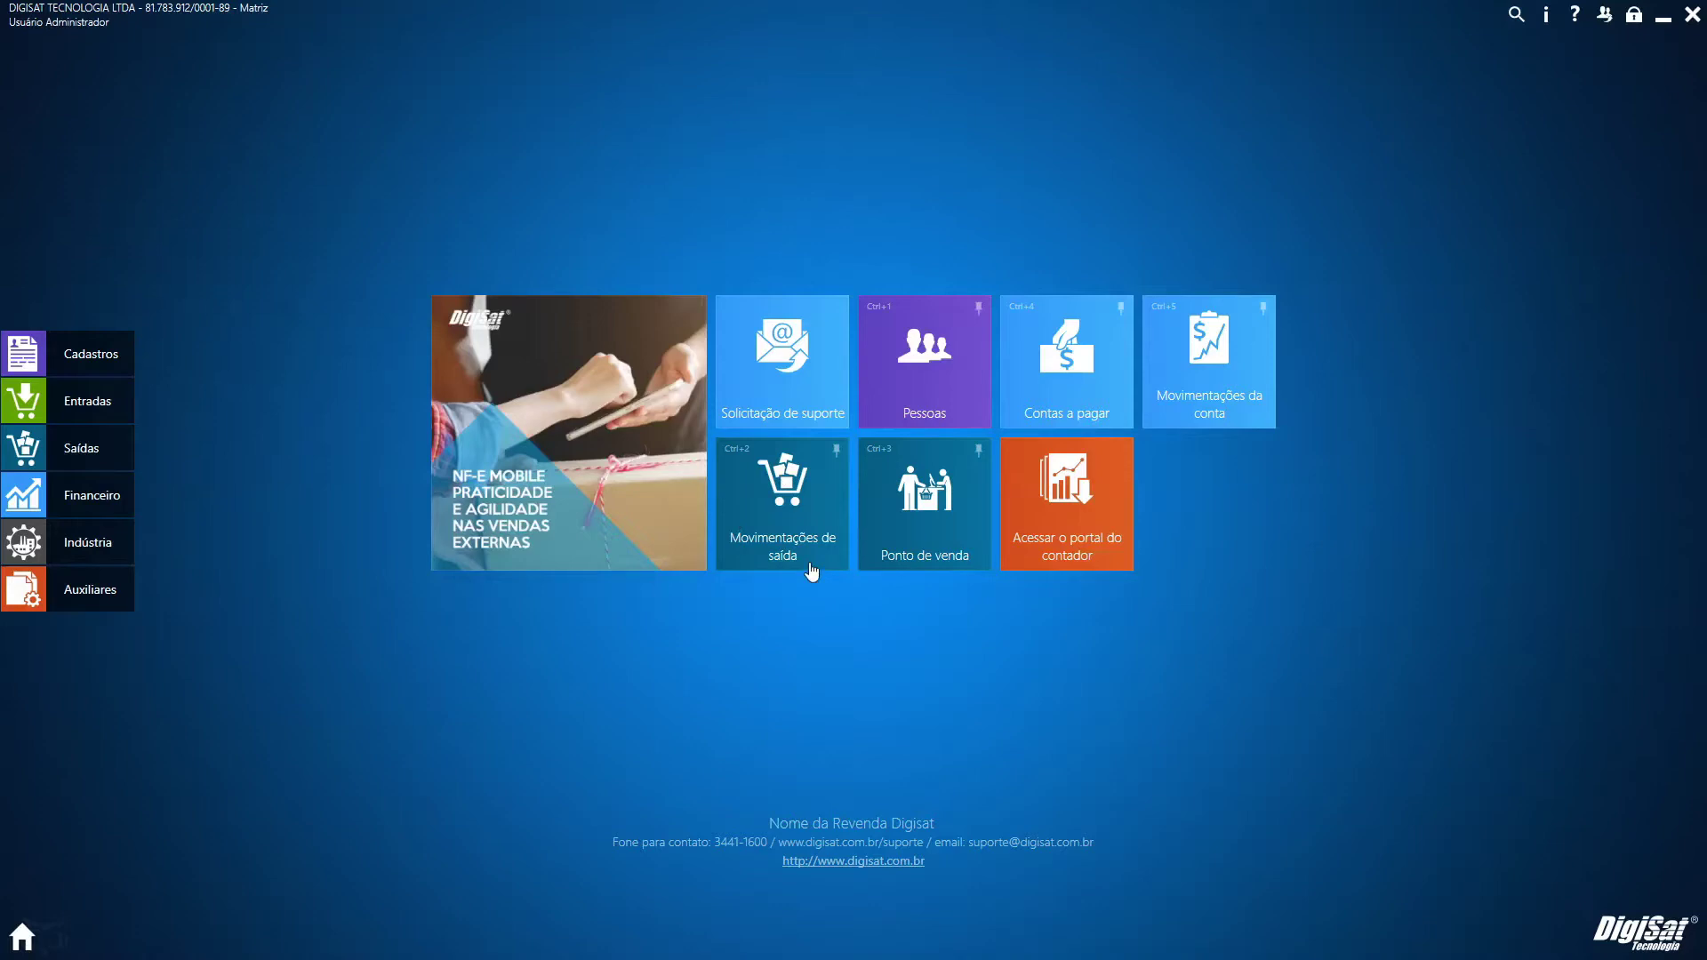
left_click(84, 464)
left_click(602, 265)
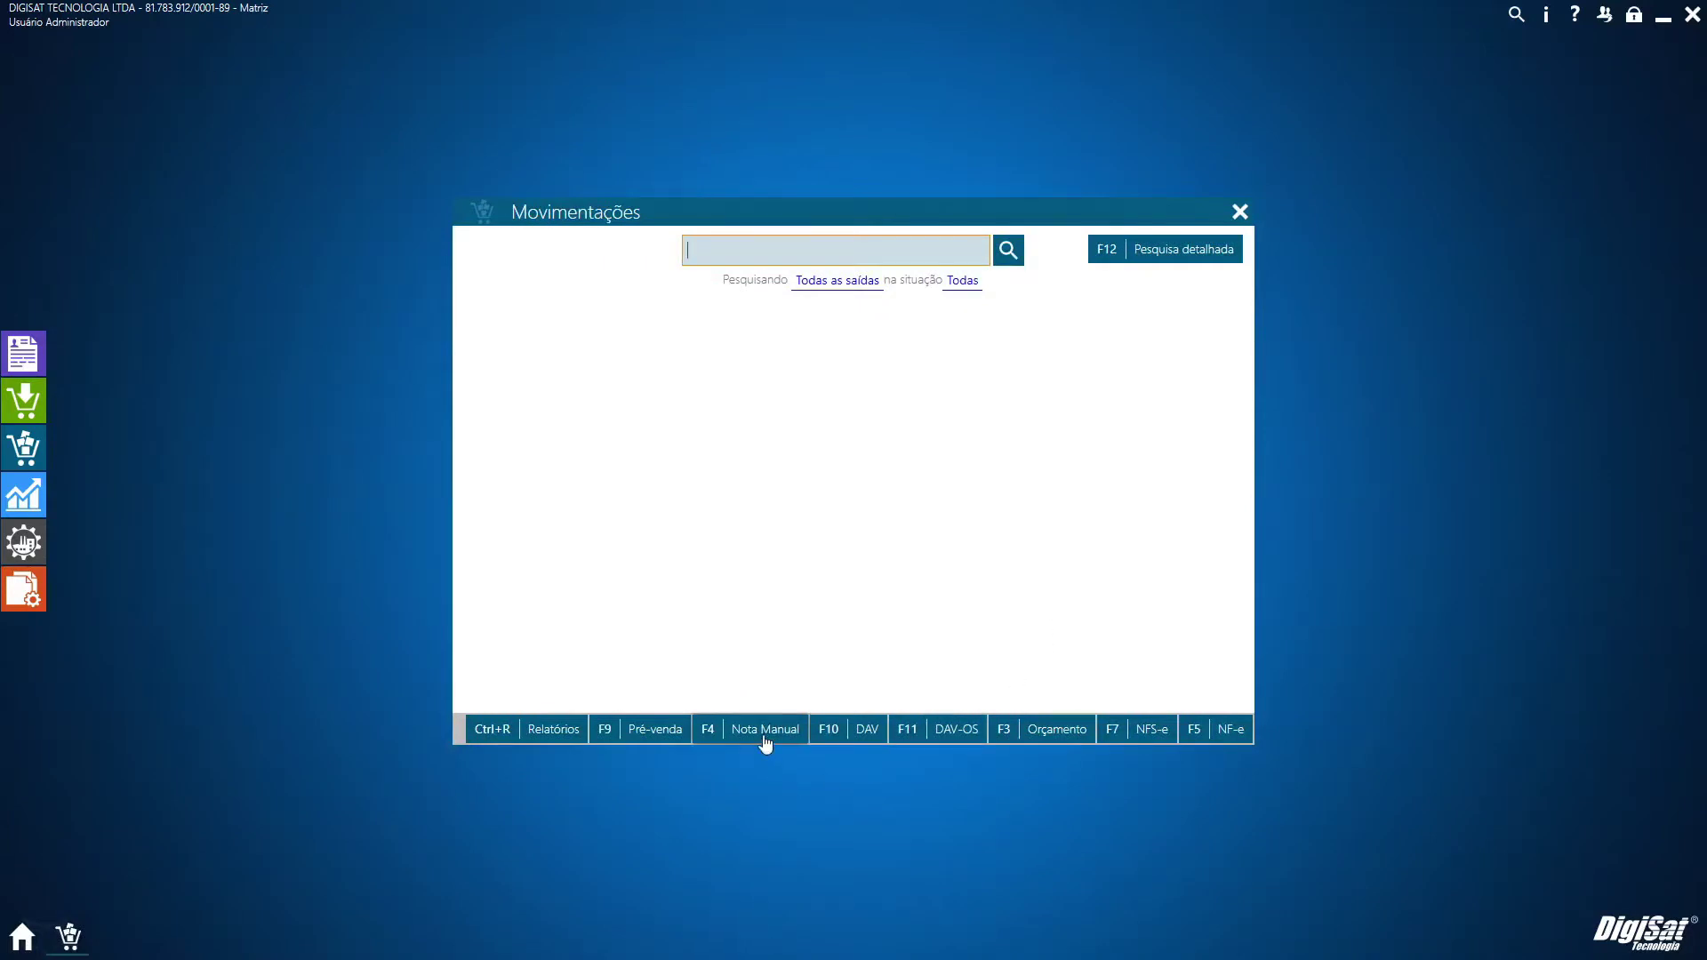
Start manual note 185 without a vendor, then discard it unsaved
left_click(765, 743)
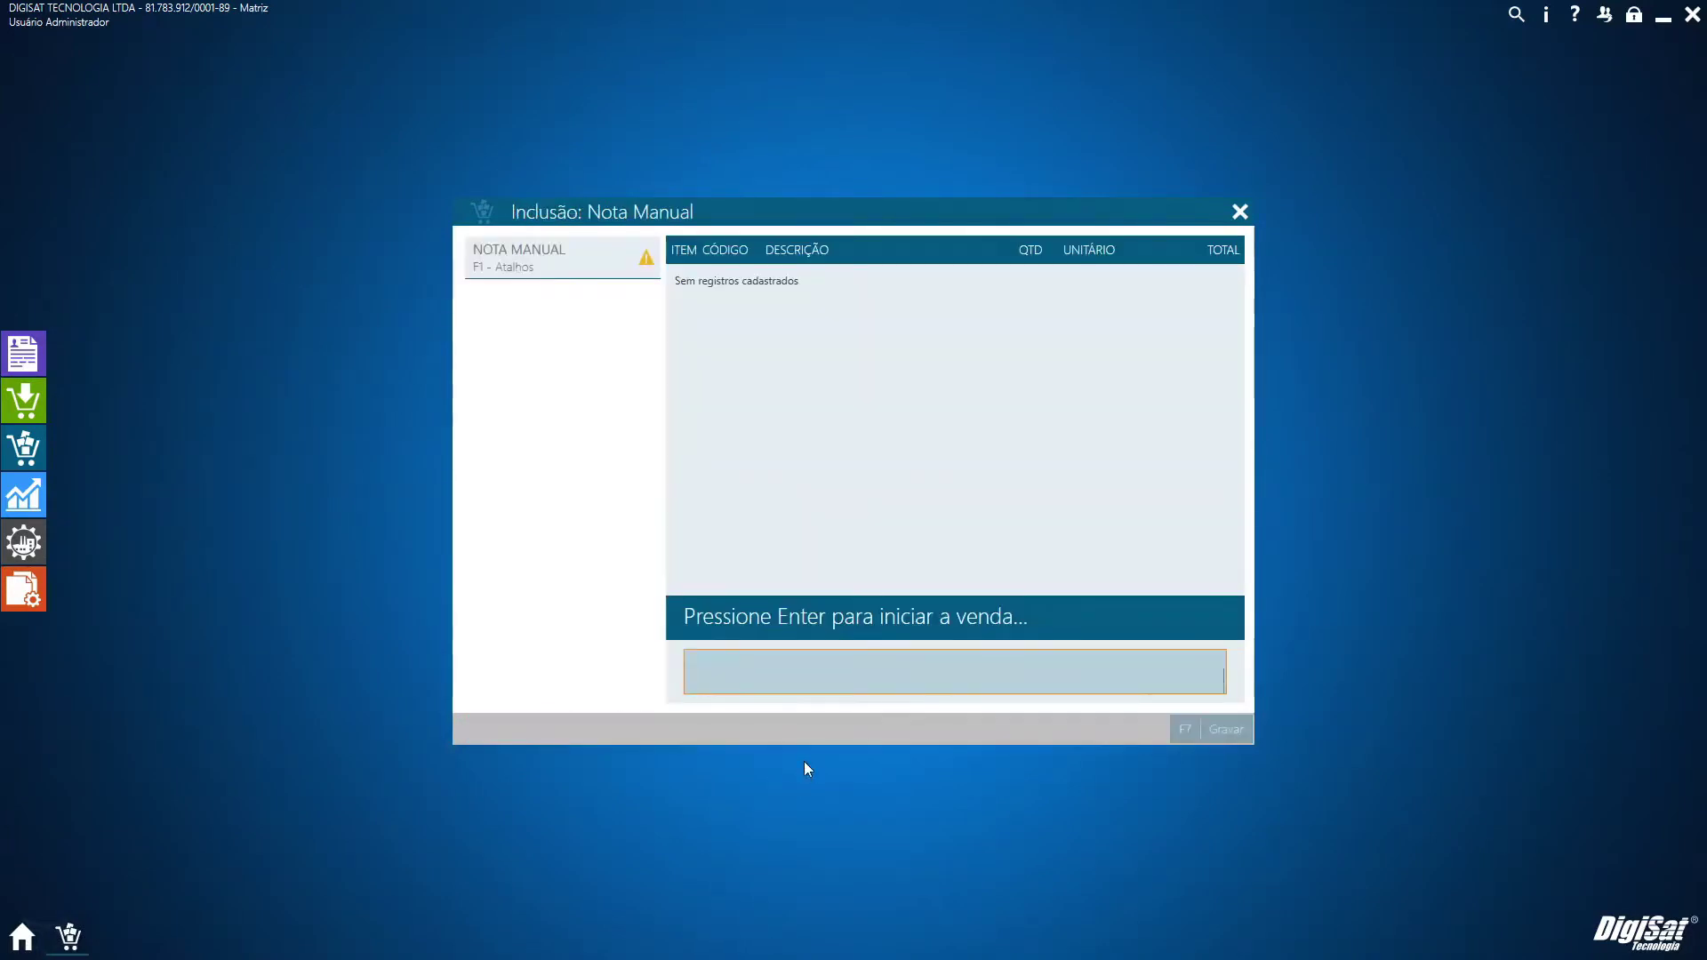
key("Return")
left_click(992, 409)
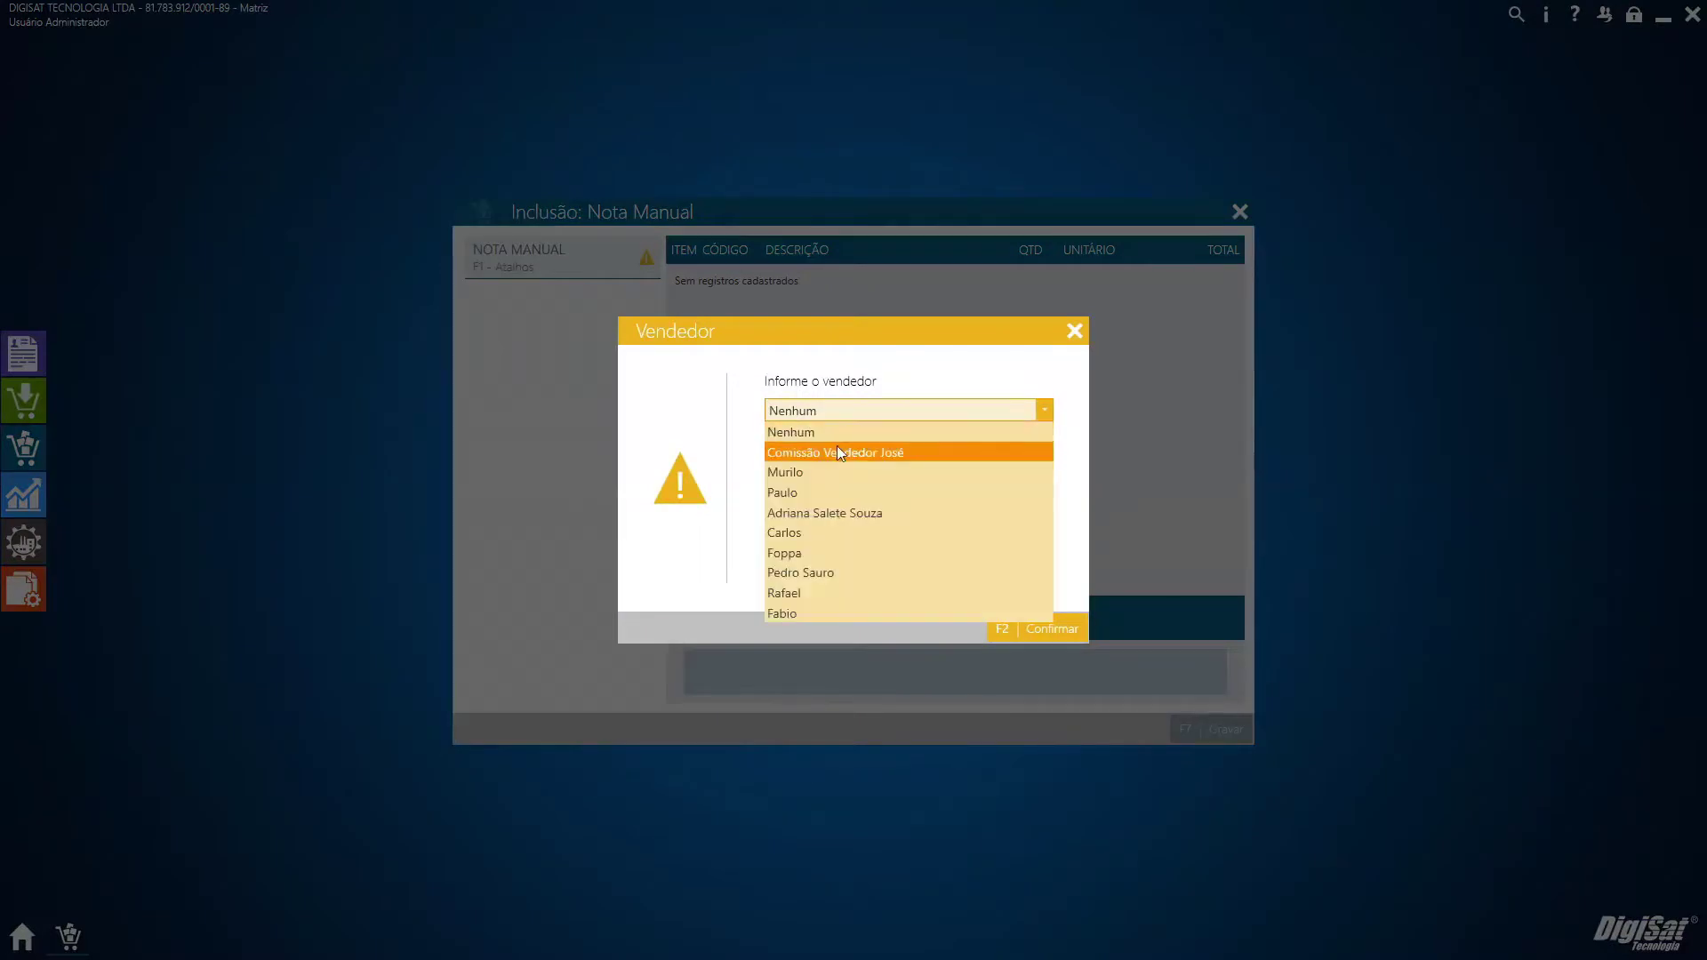
left_click(909, 382)
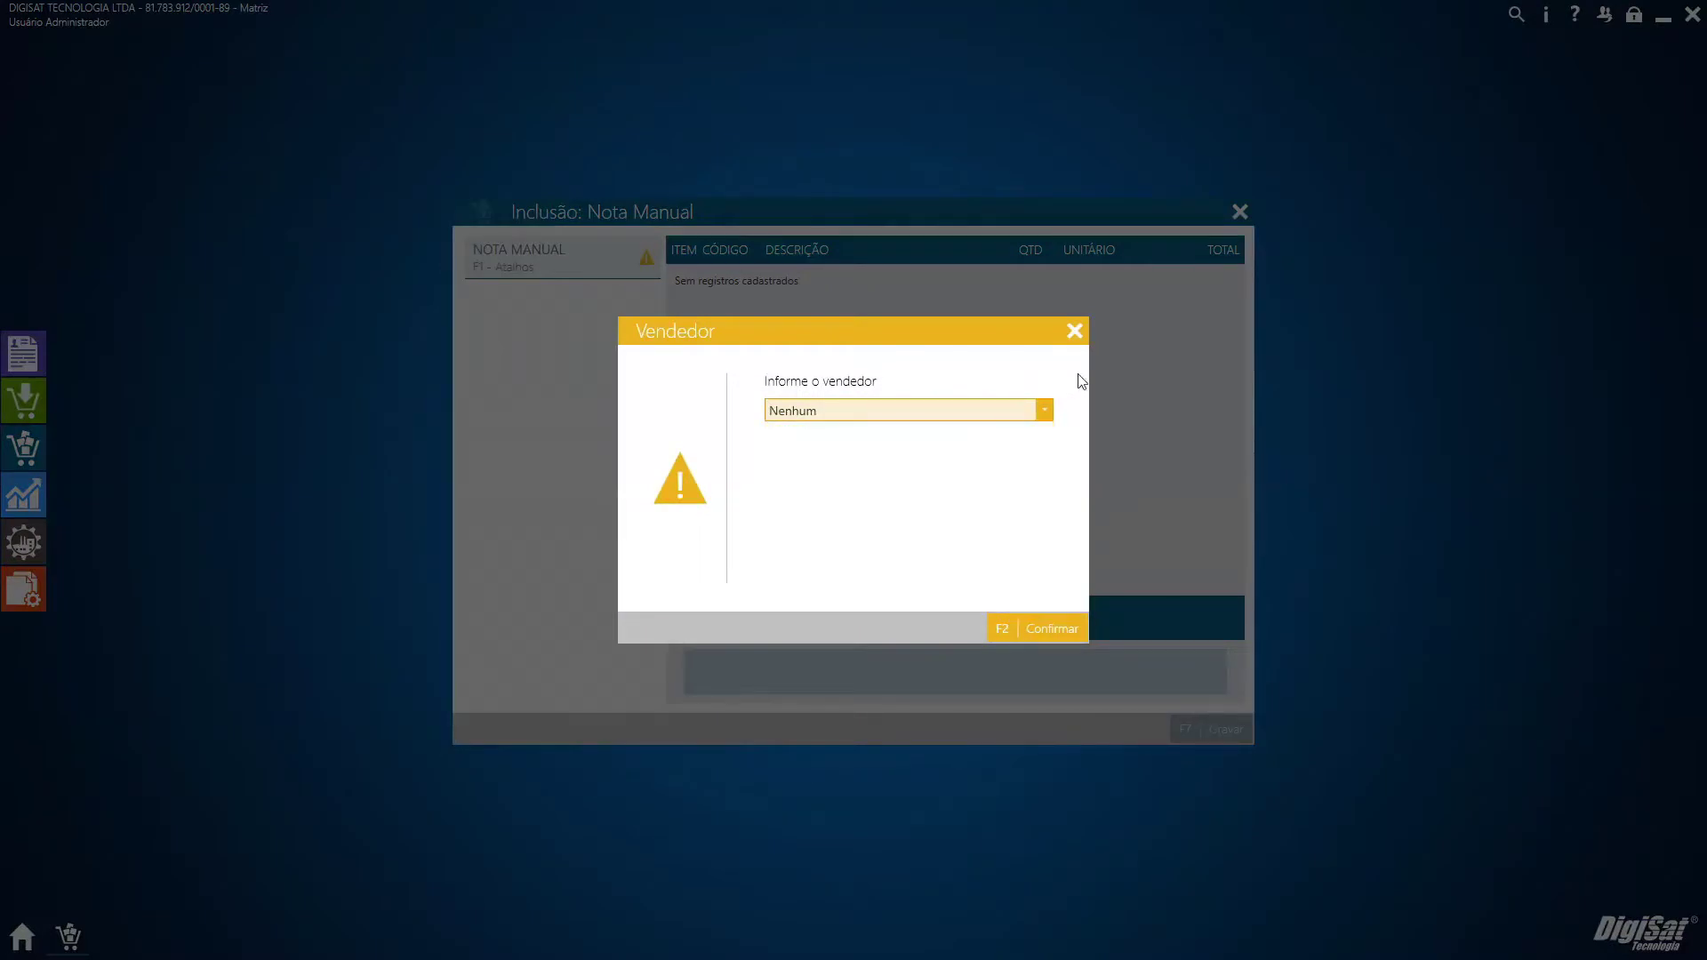
left_click(1074, 330)
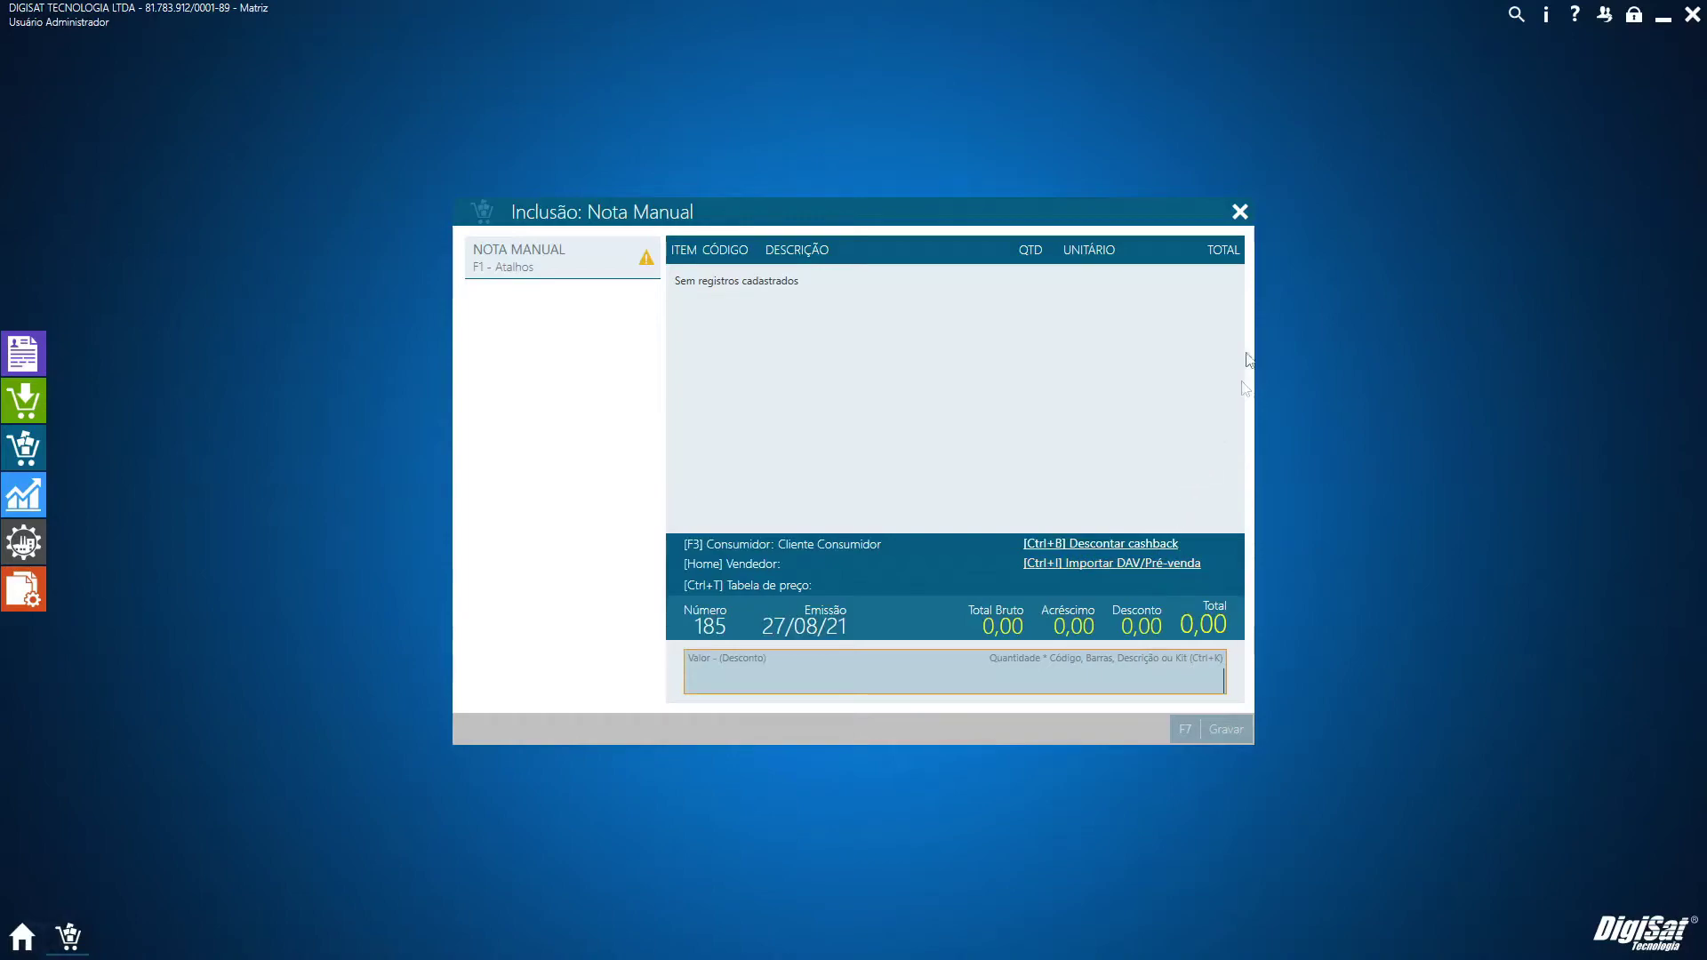
left_click(1248, 222)
left_click(1079, 635)
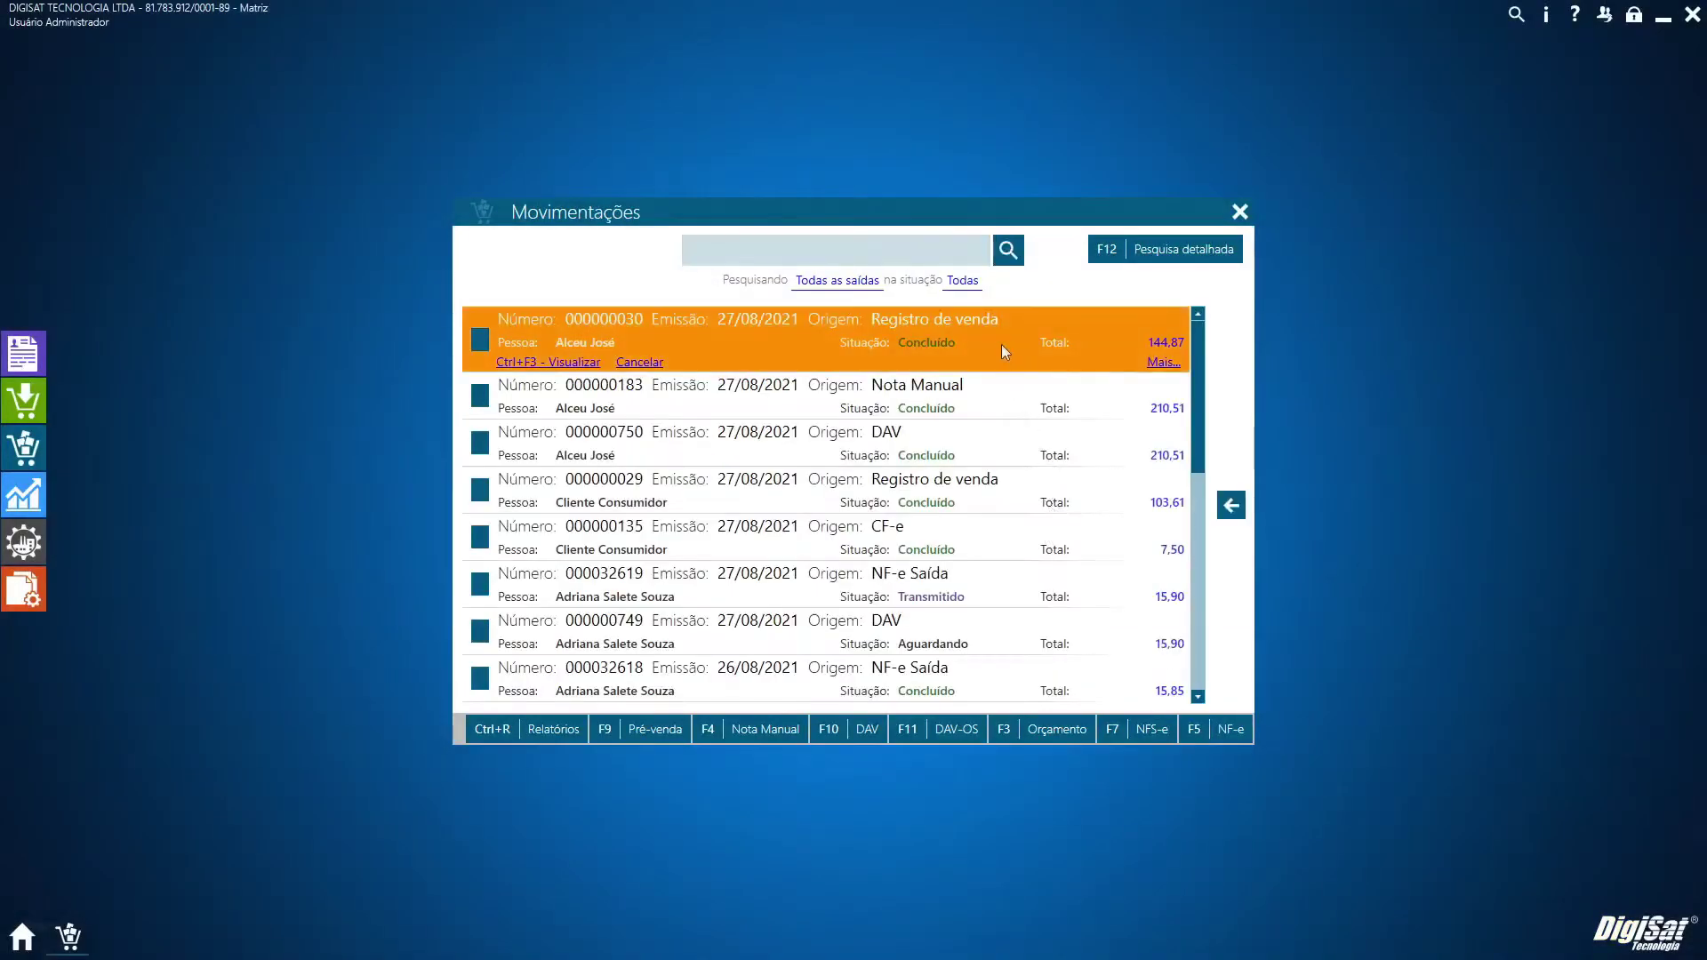
left_click(1002, 402)
left_click(1231, 505)
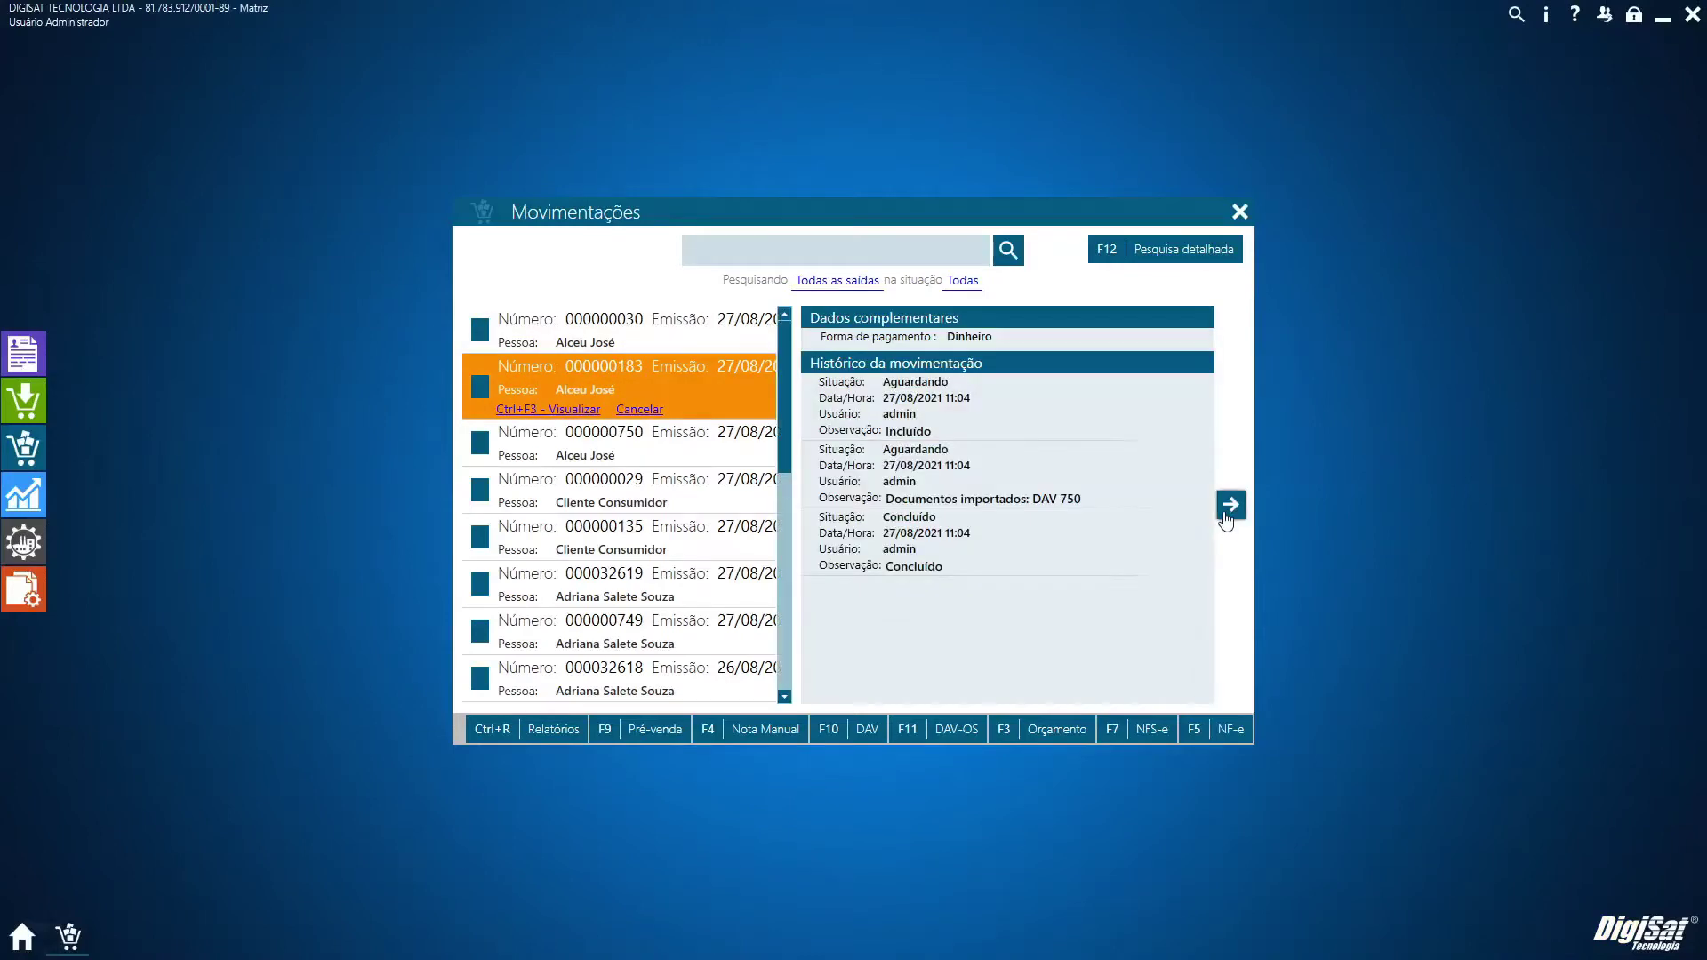
left_click_drag(885, 498, 1085, 505)
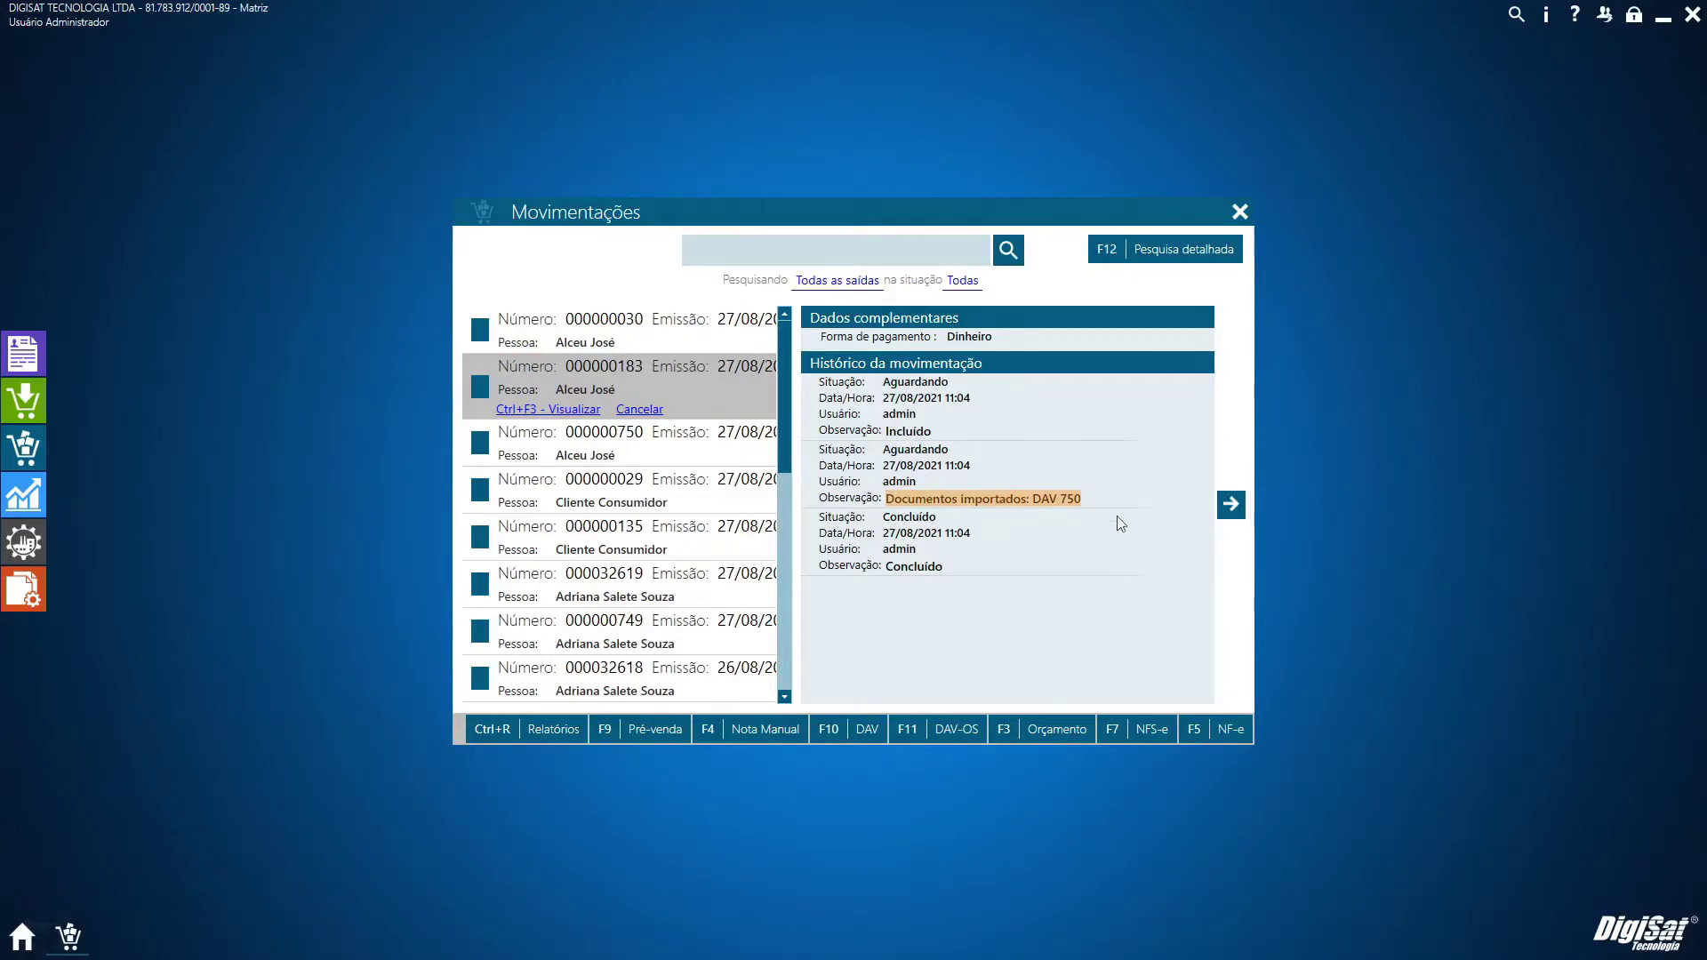
left_click(1231, 505)
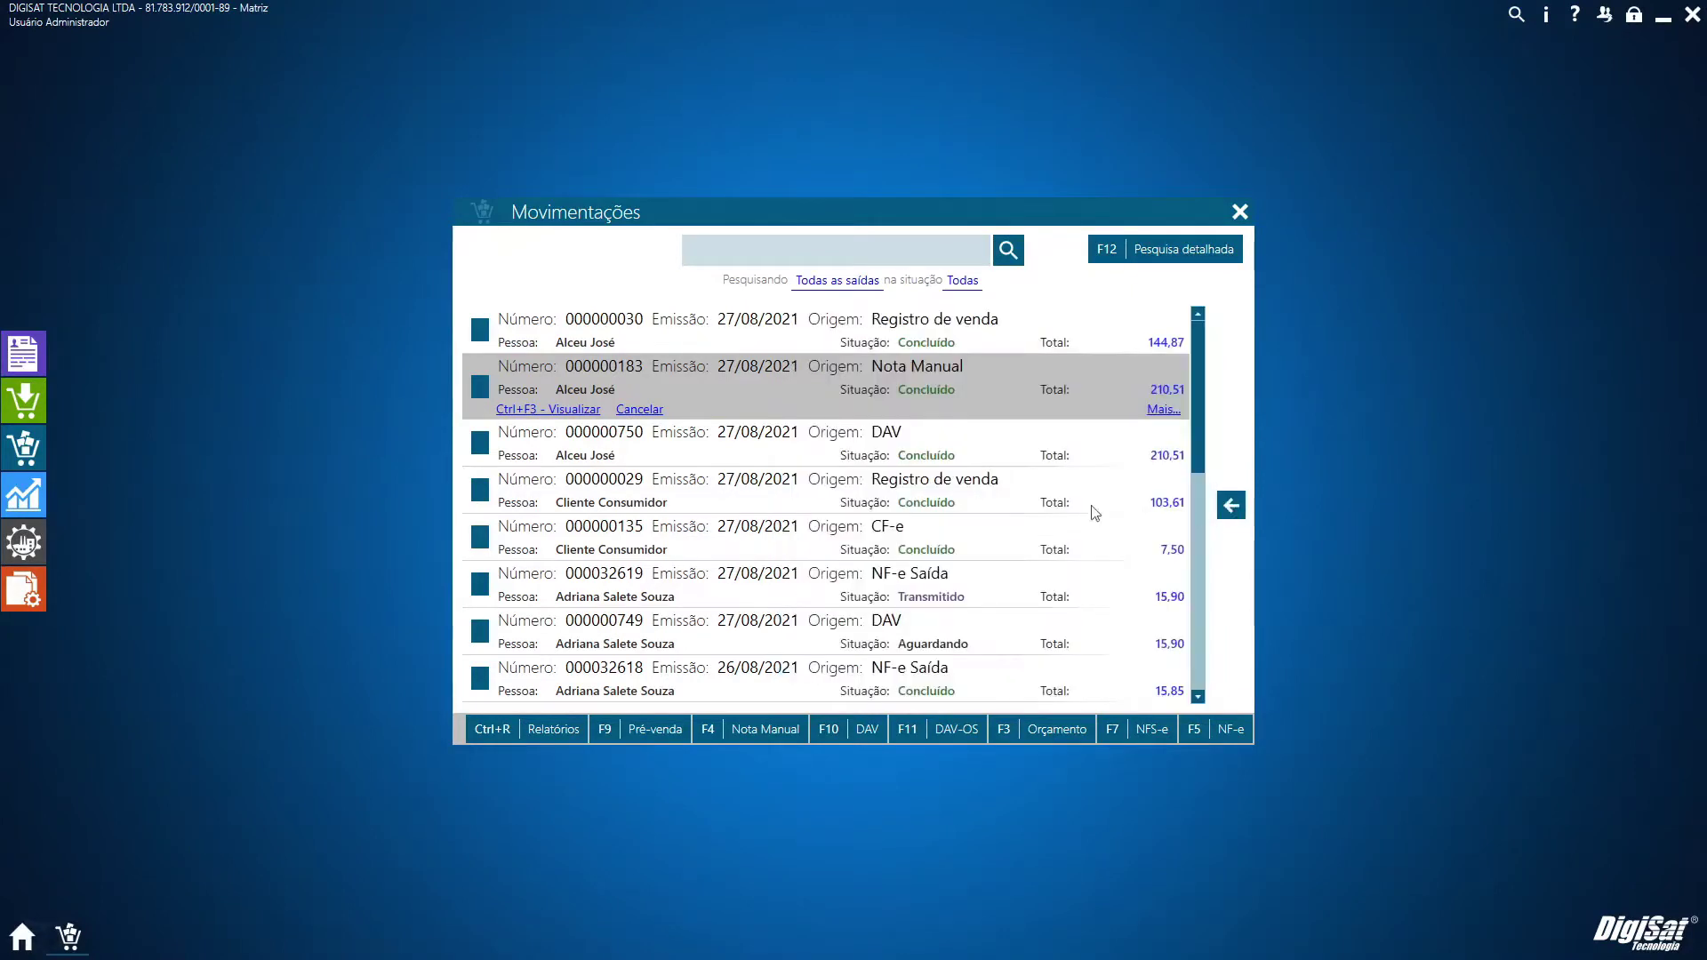
left_click(944, 453)
left_click(905, 374)
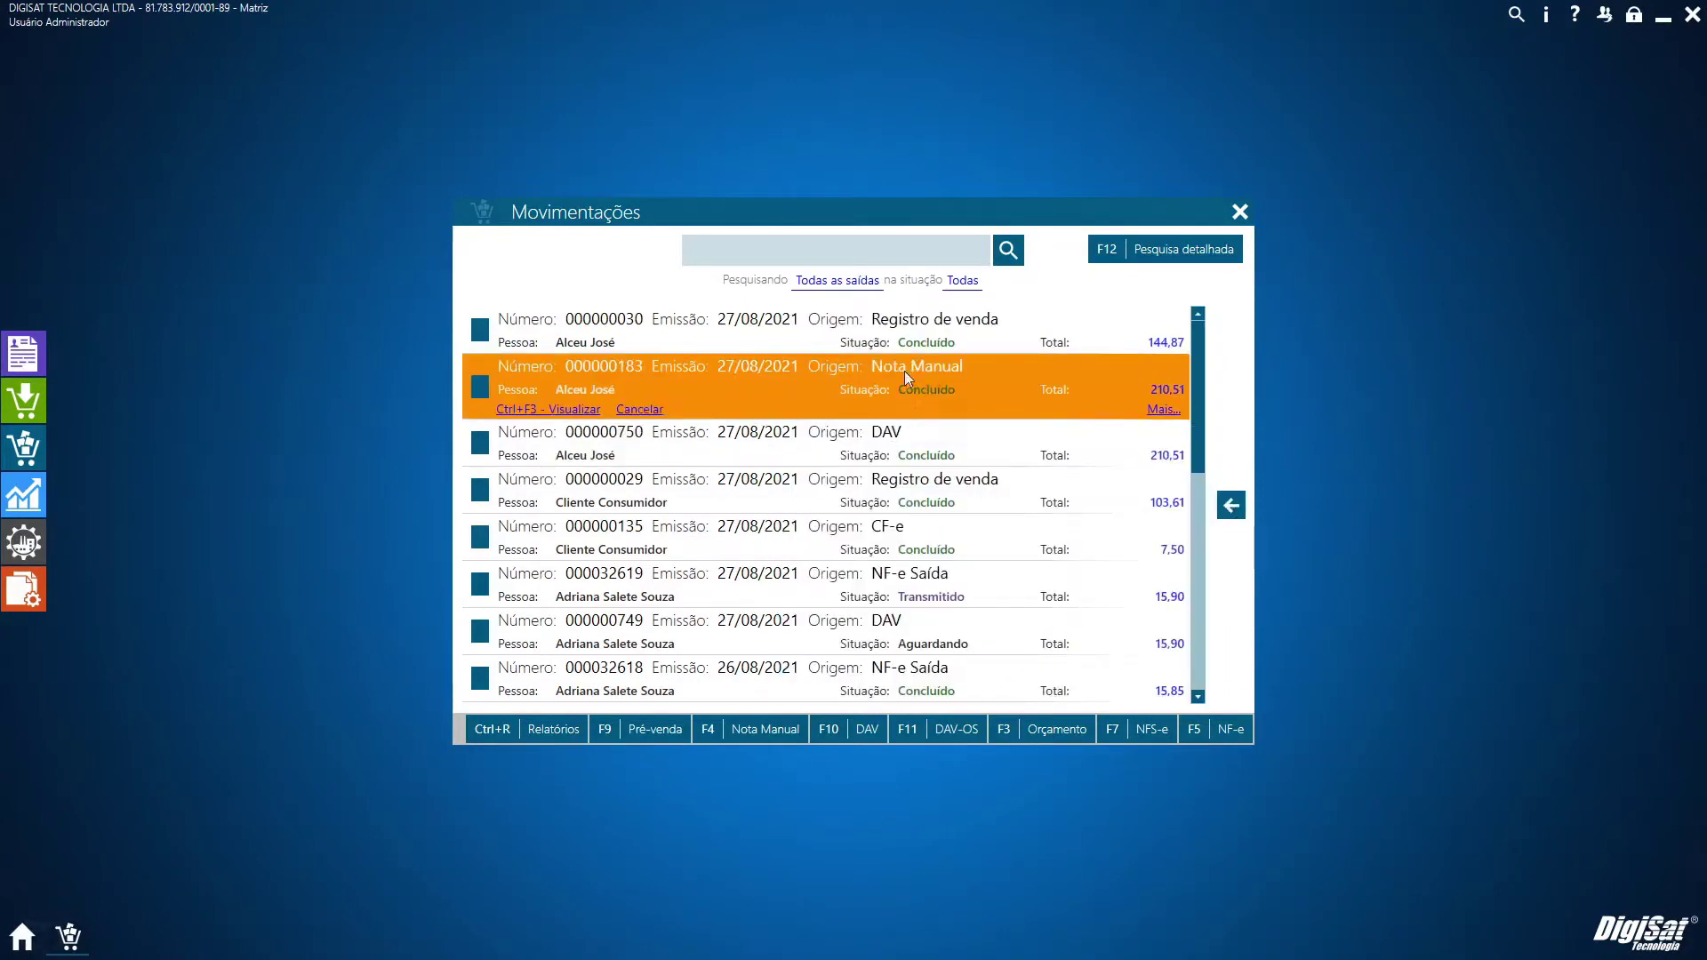
left_click(952, 455)
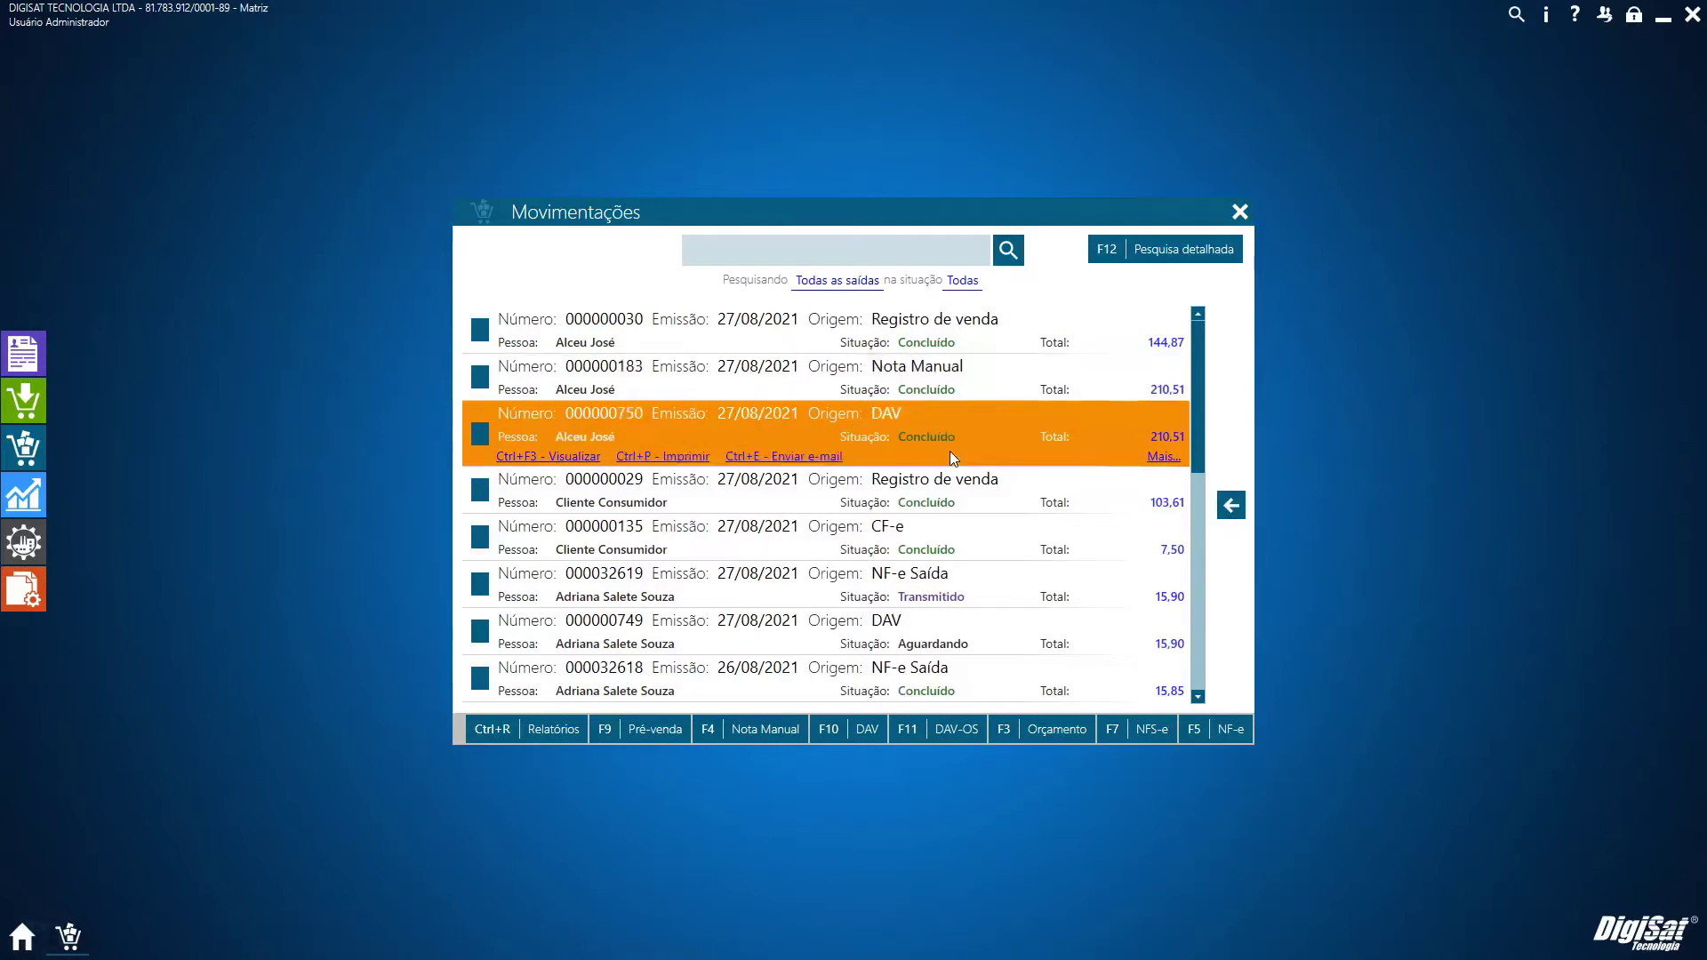
left_click(1230, 507)
scroll(1092, 573, "down", 2)
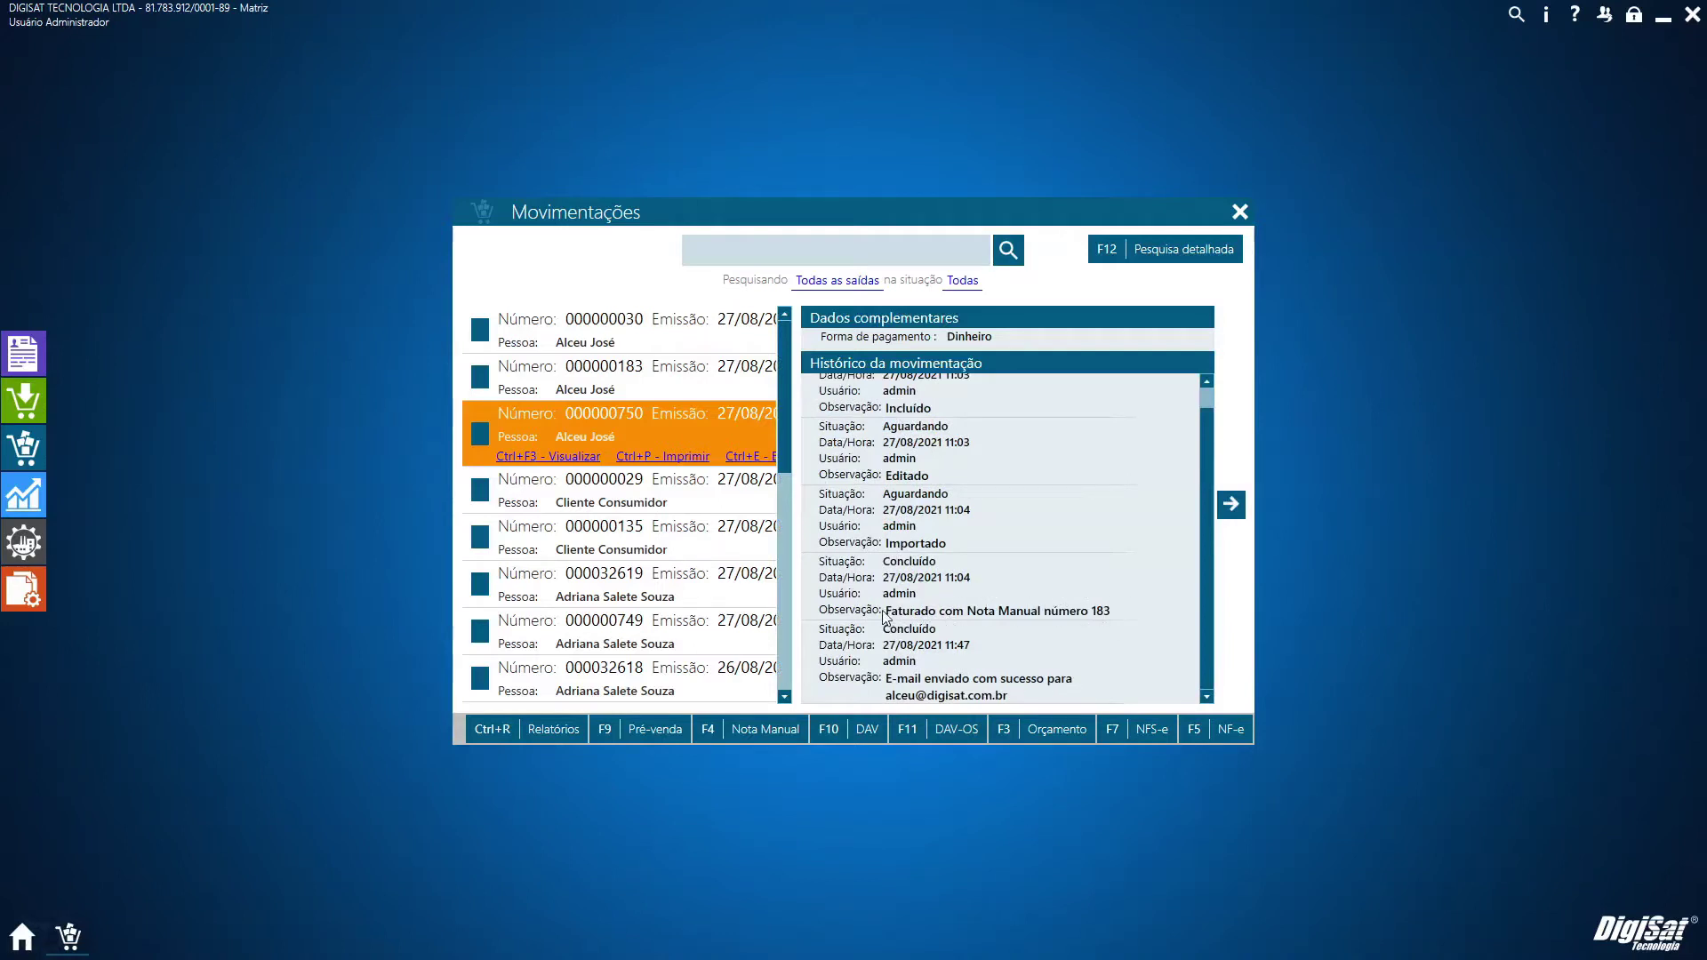
left_click(925, 612)
left_click(1230, 504)
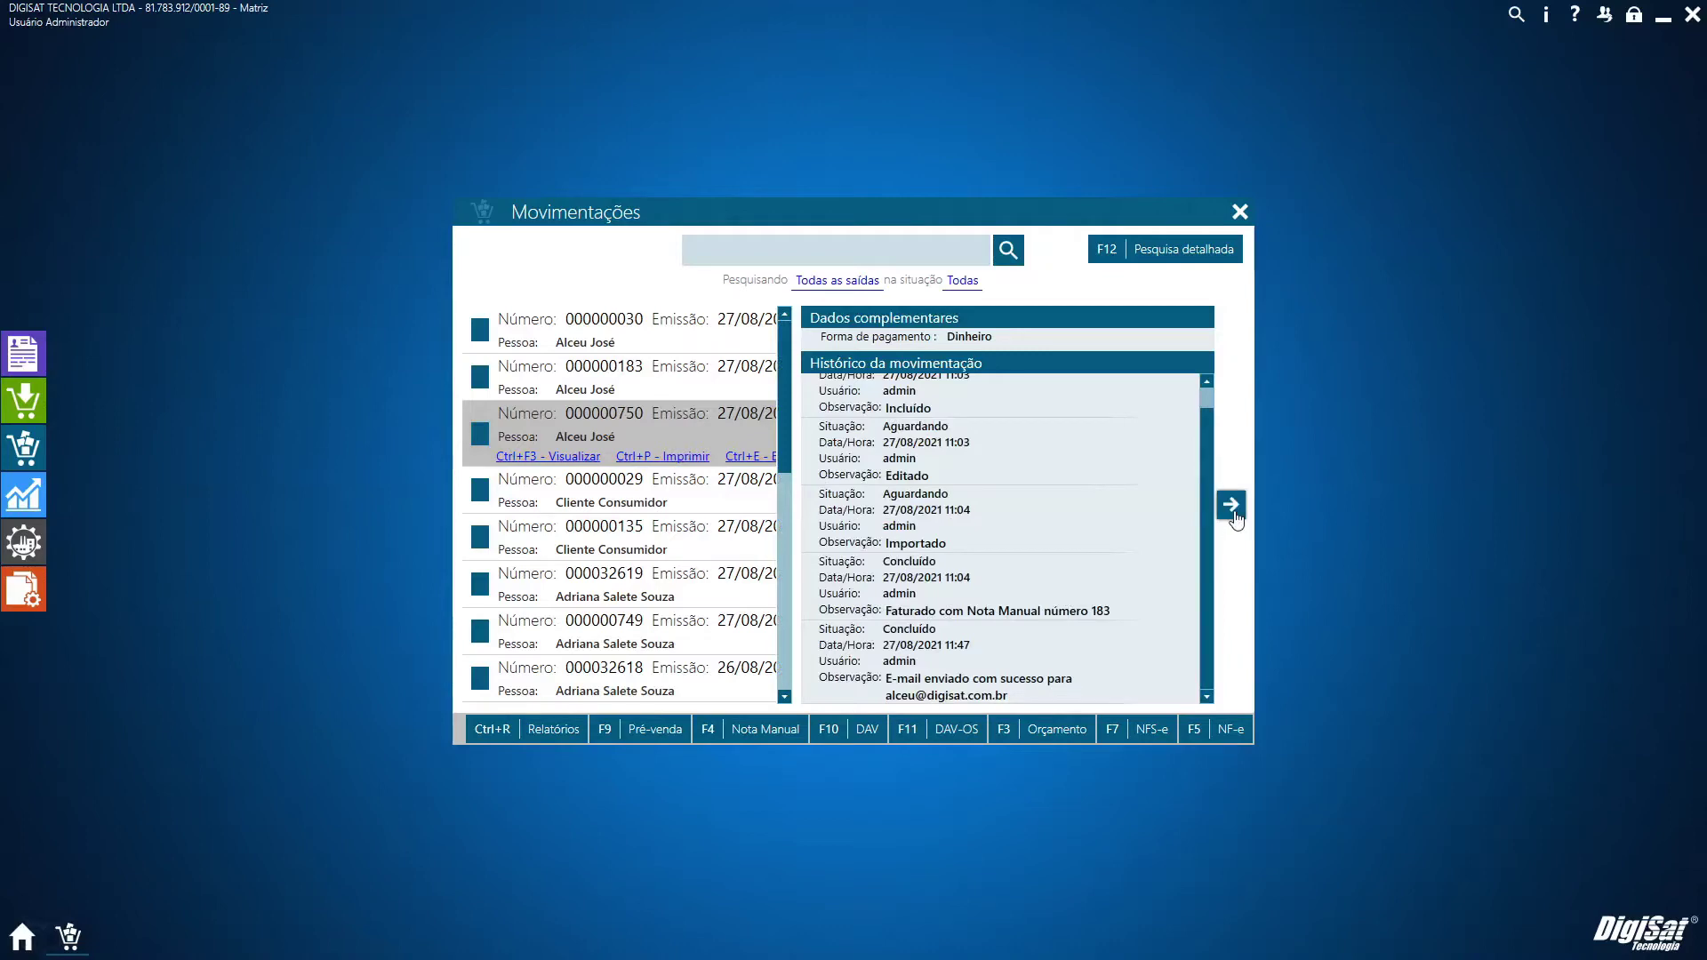
left_click(830, 375)
left_click(1231, 504)
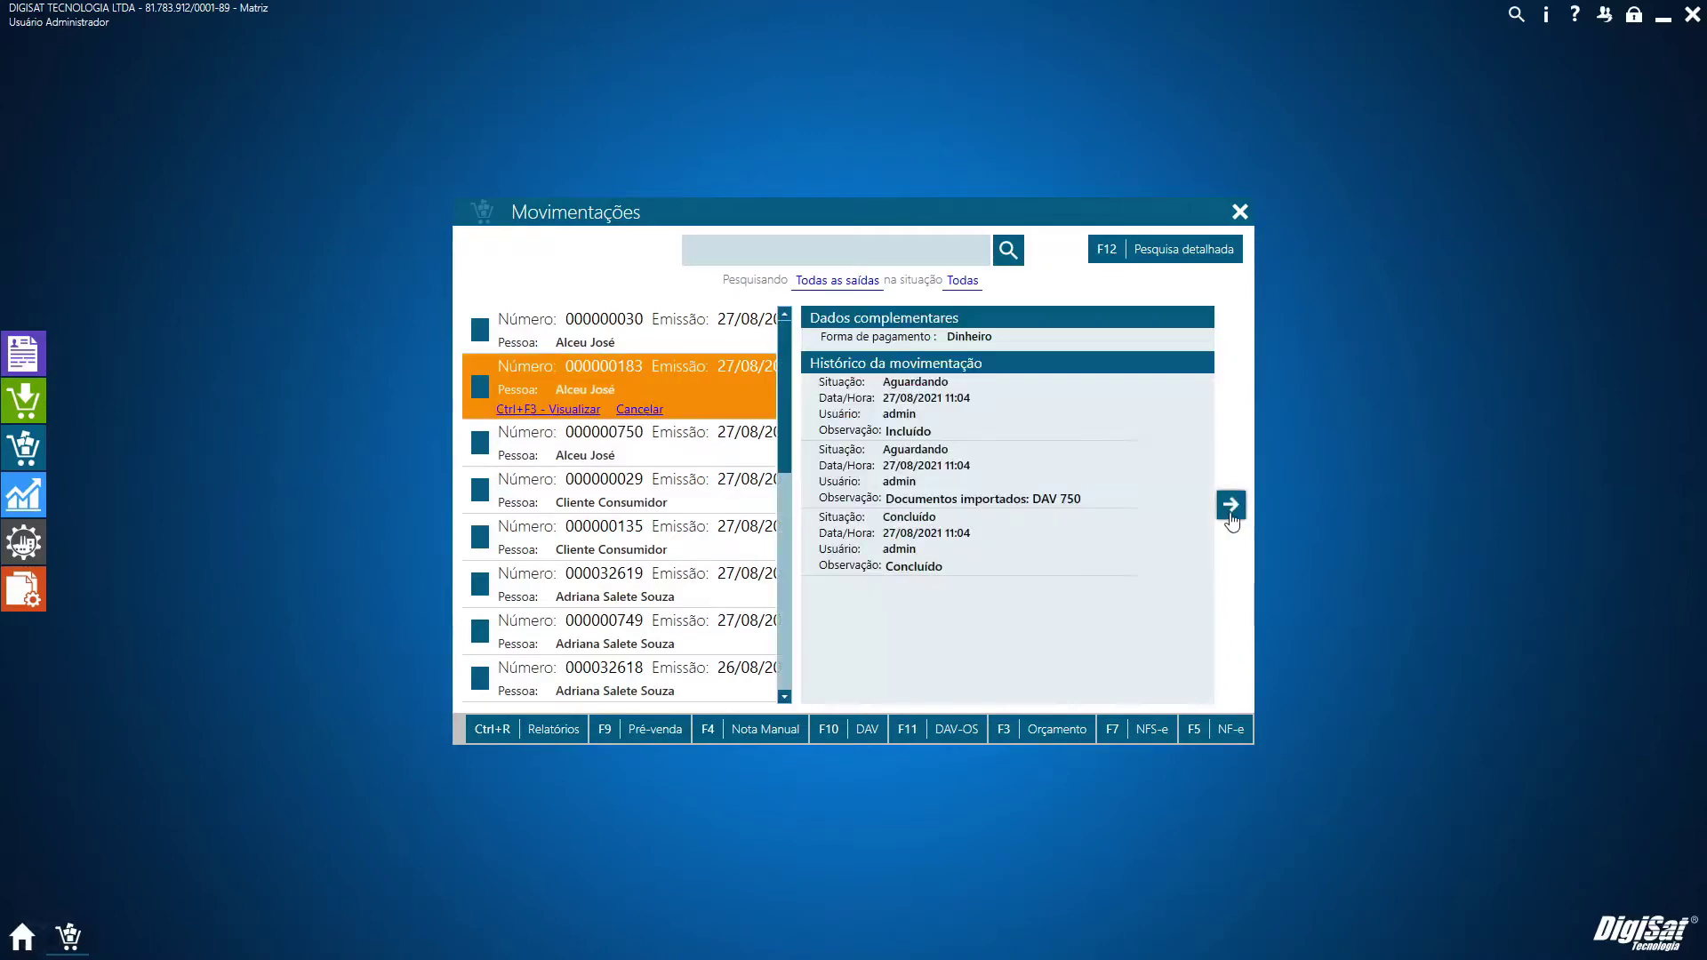
left_click_drag(1082, 500, 886, 510)
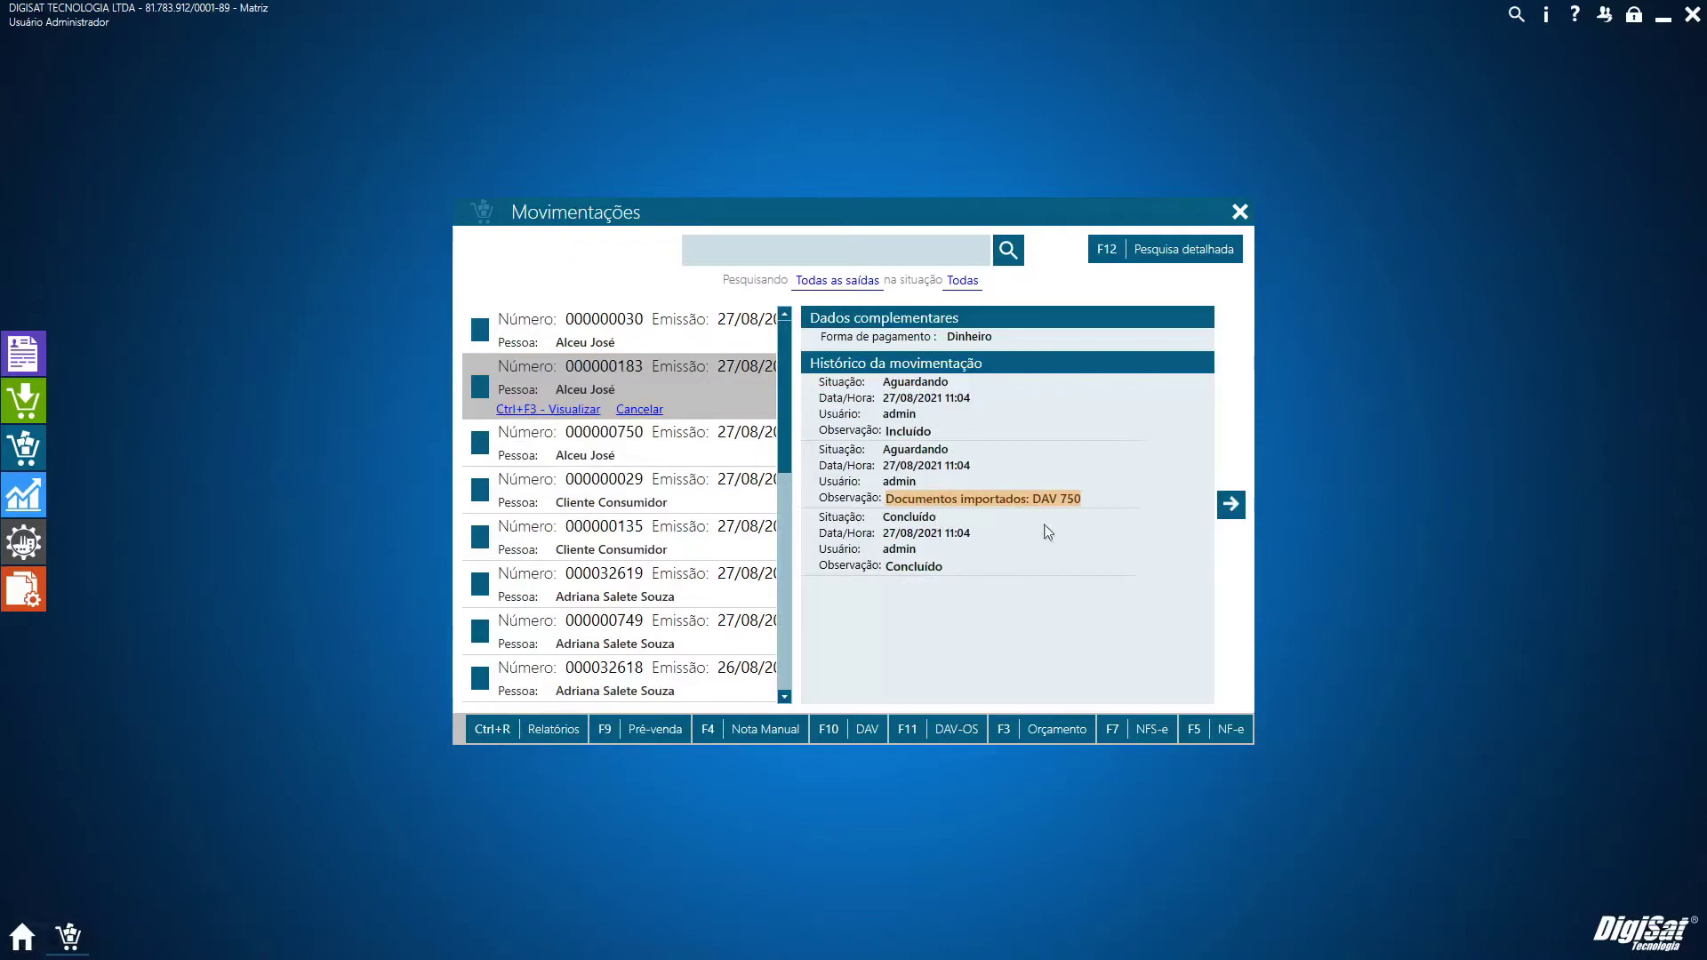
left_click(1231, 505)
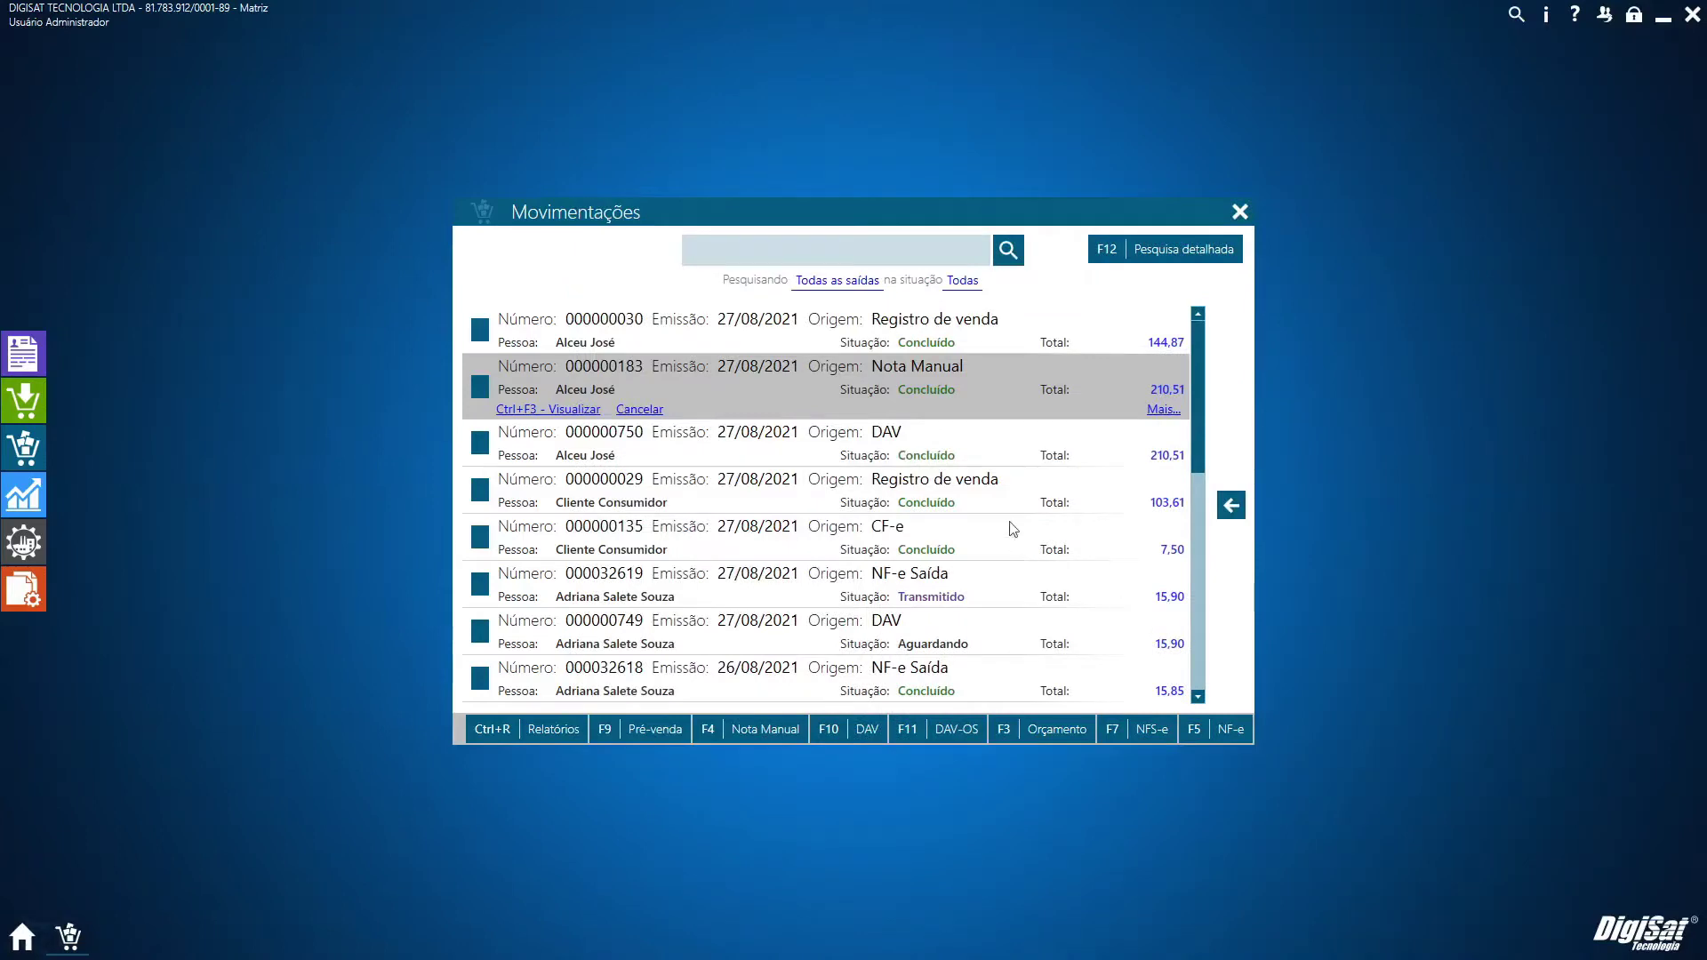
left_click(1147, 730)
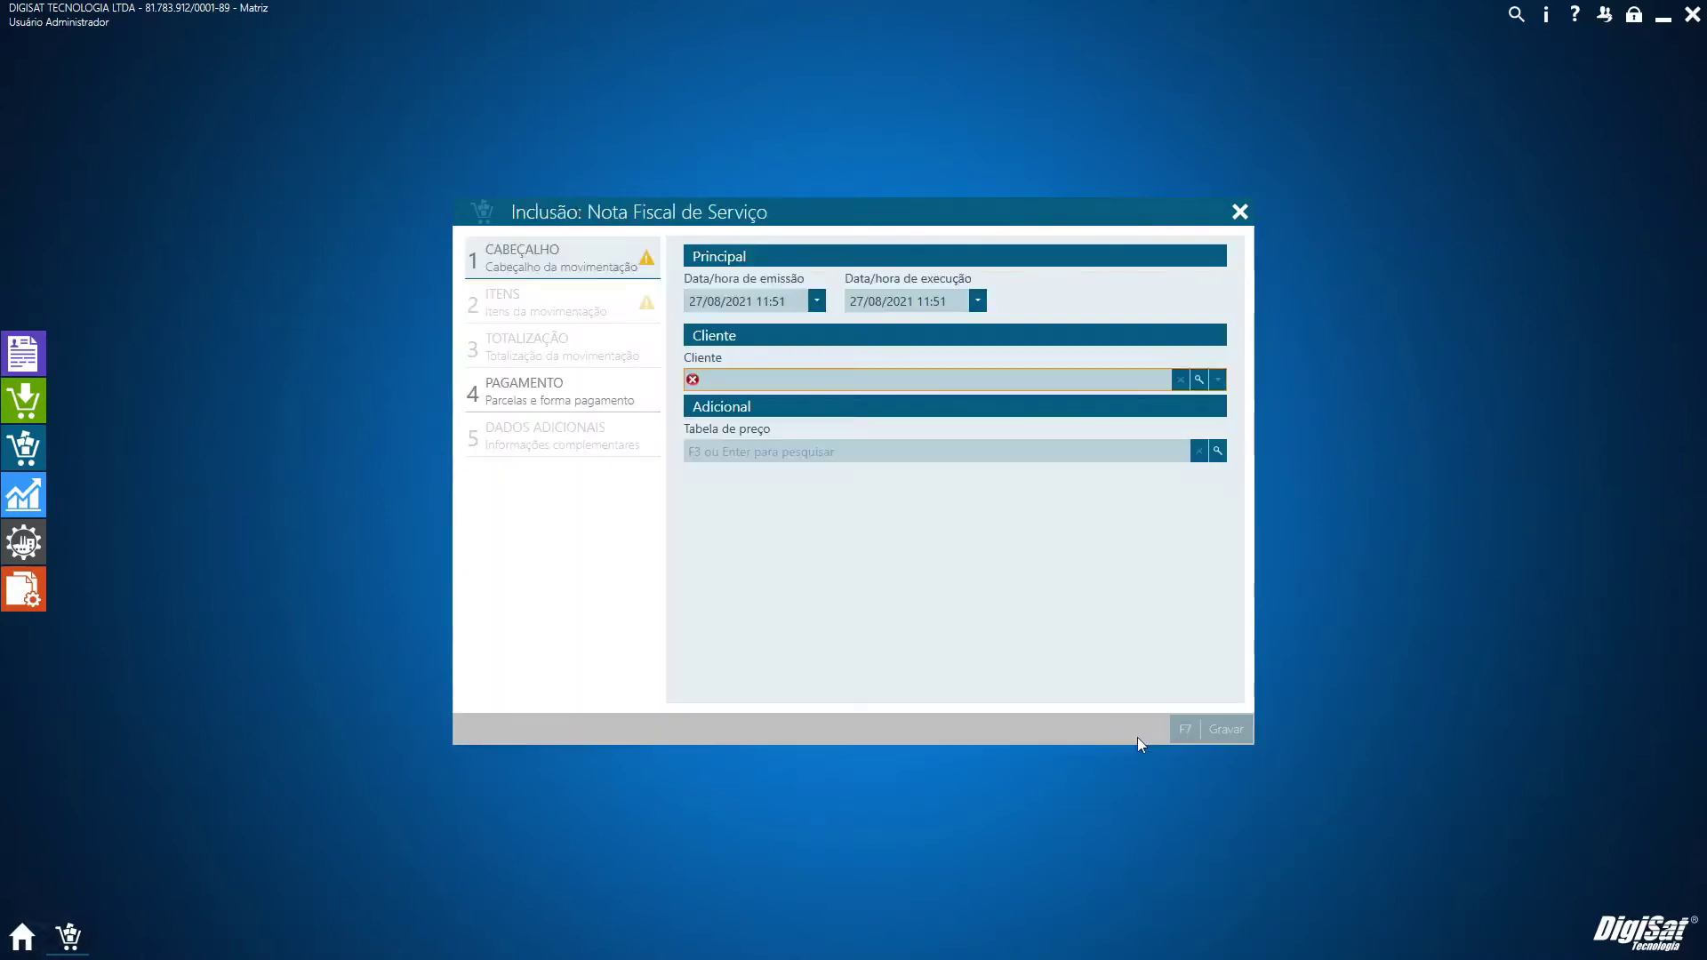
key("Return")
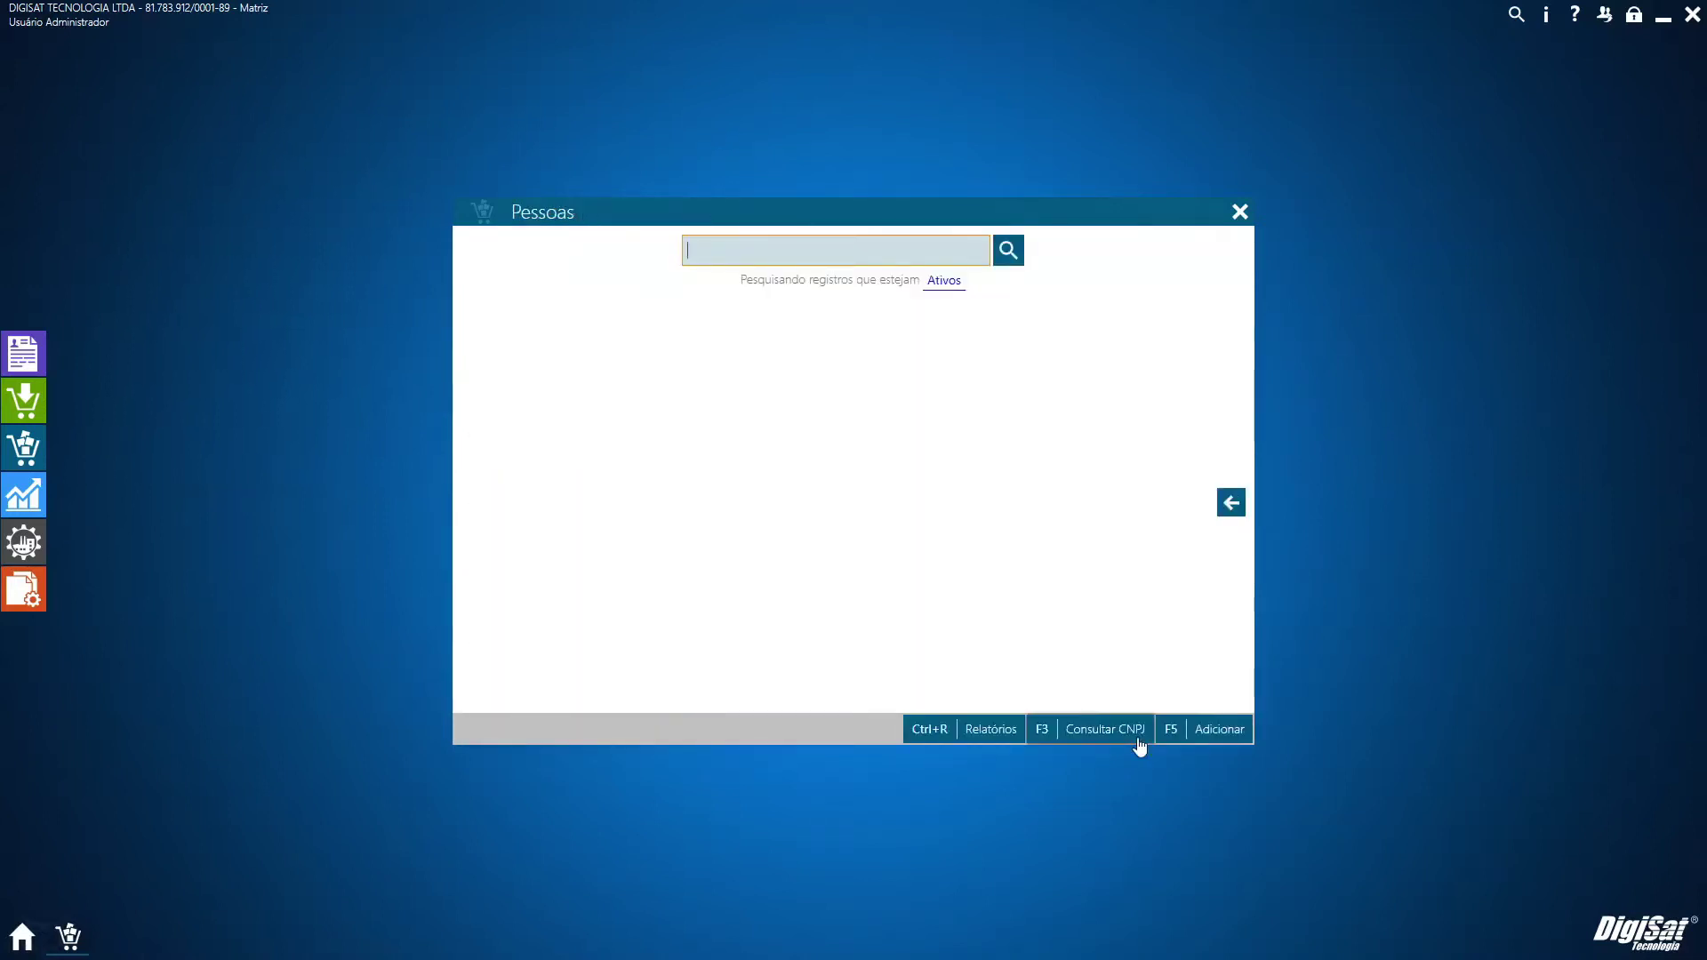
type("c")
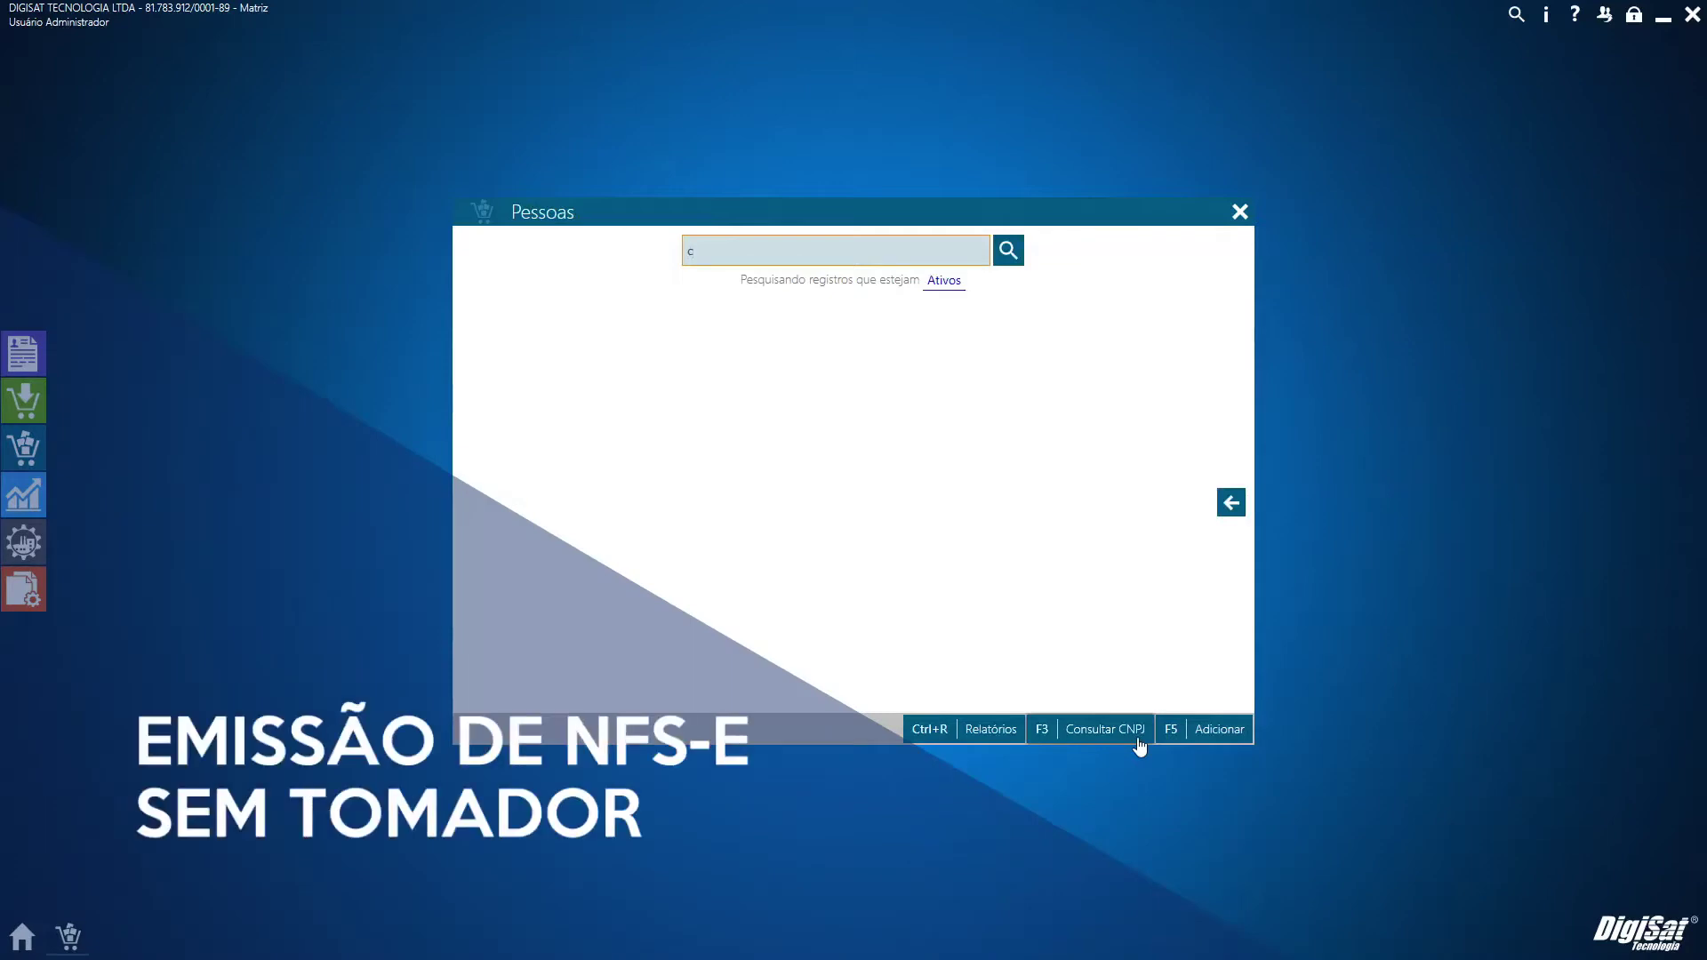
type("ons")
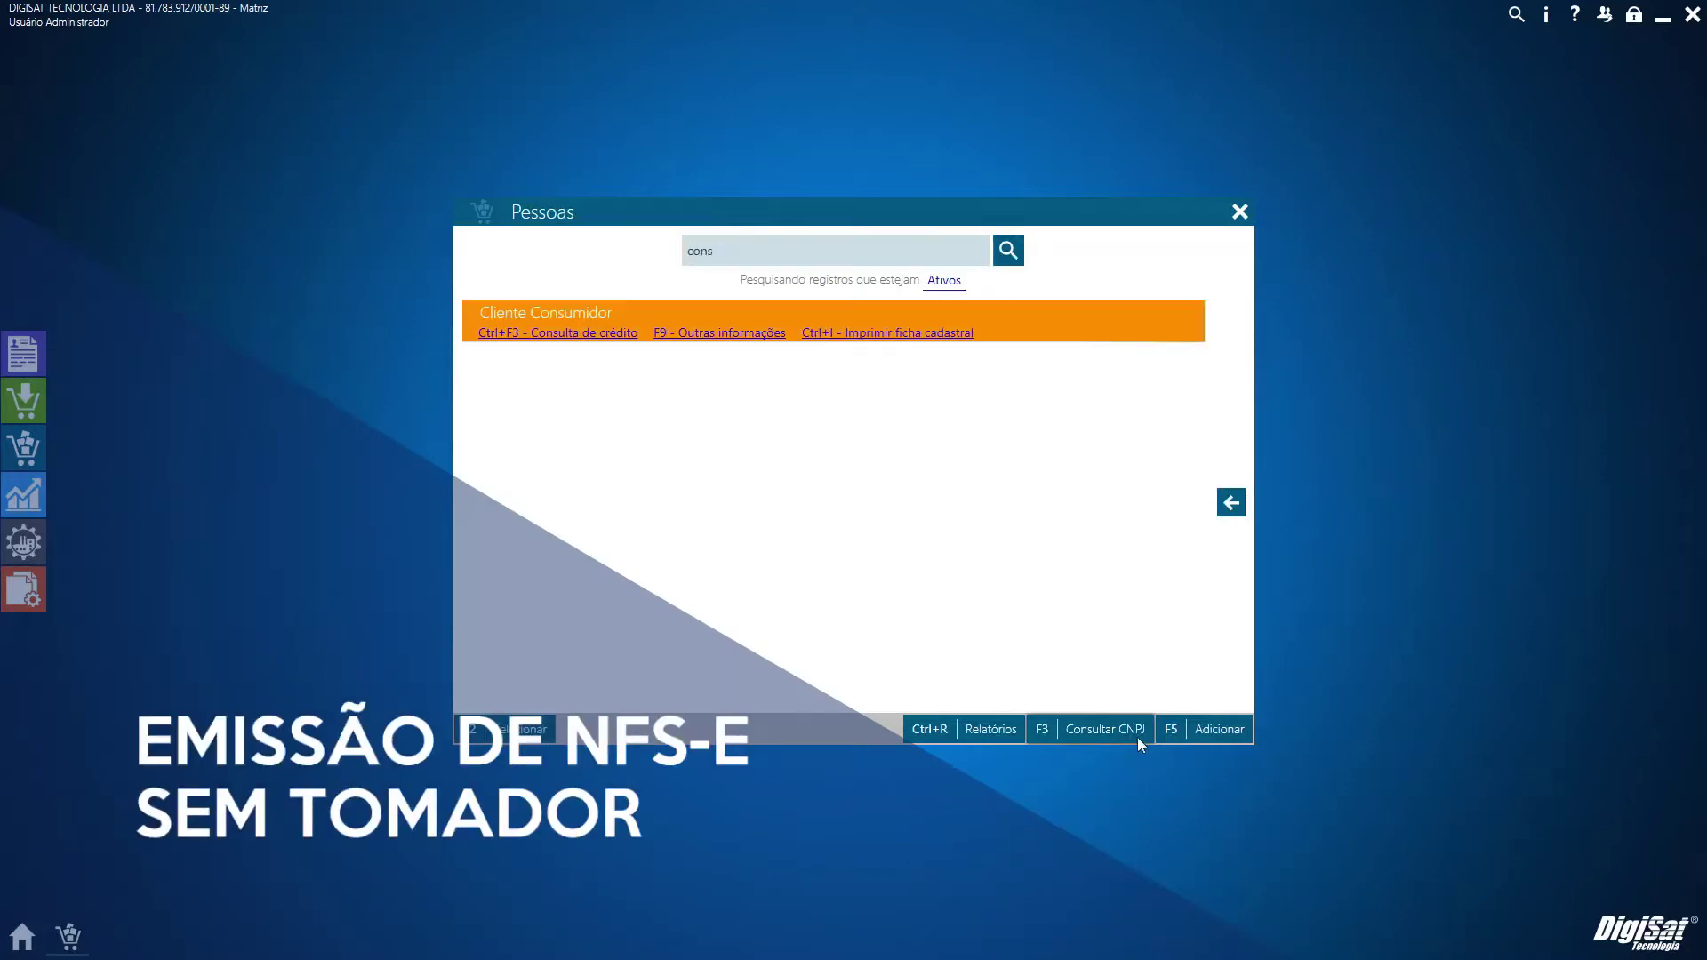
key("Return")
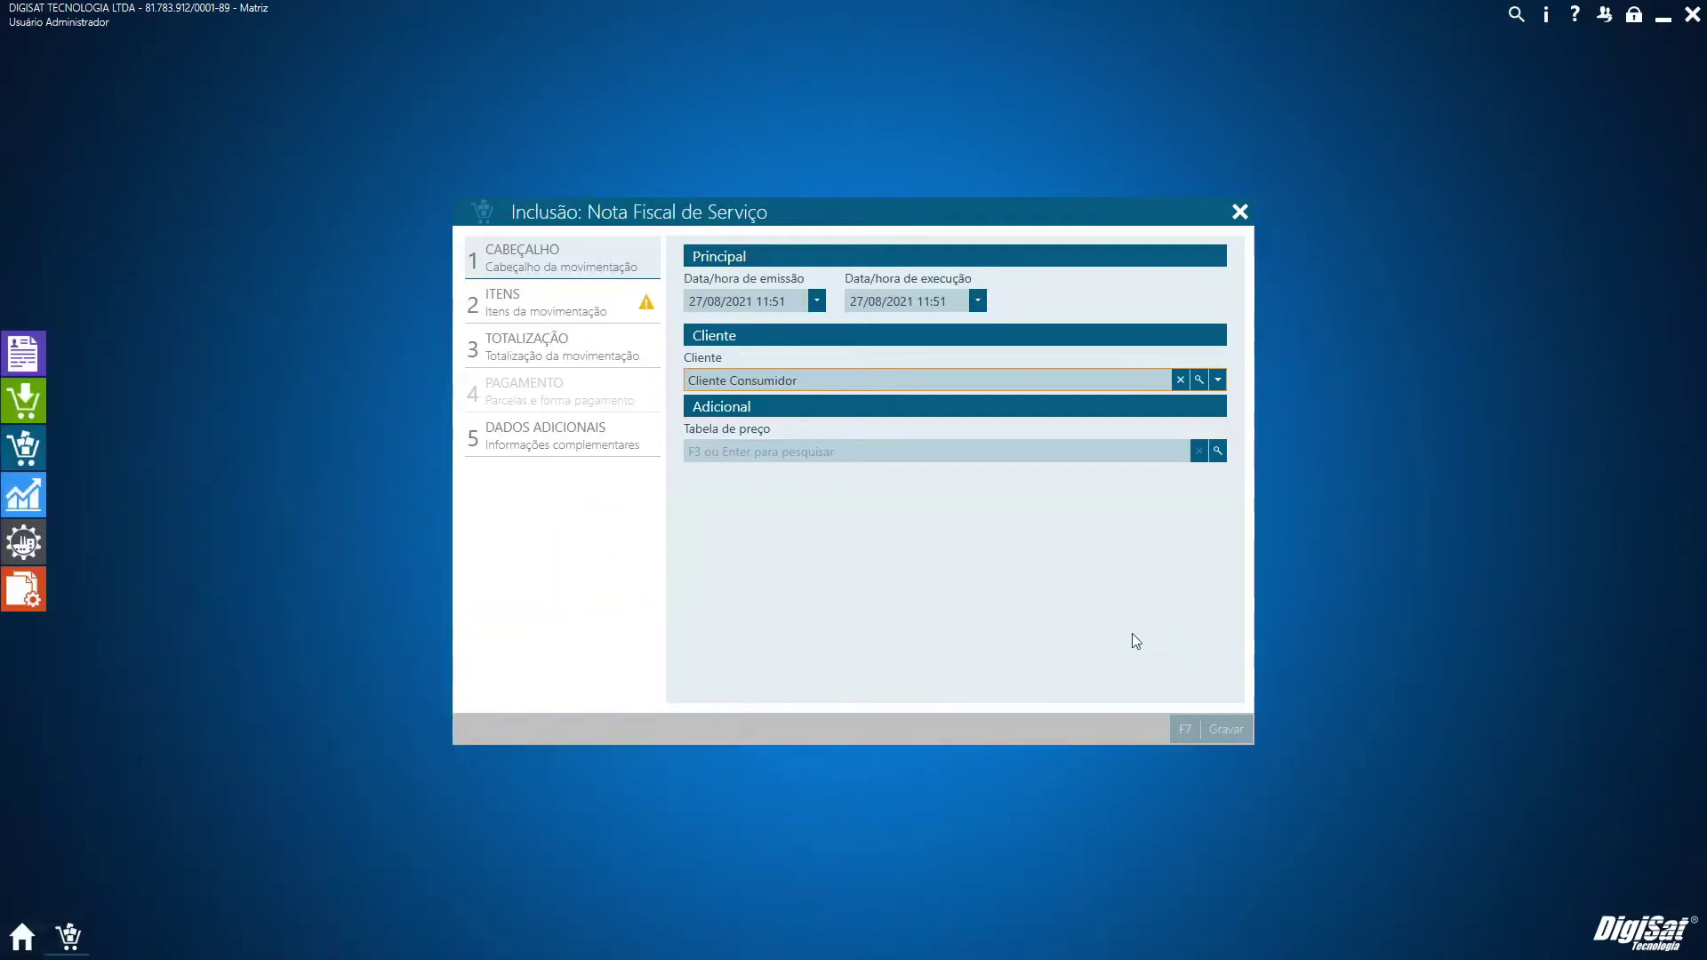
left_click(1240, 212)
left_click(1078, 628)
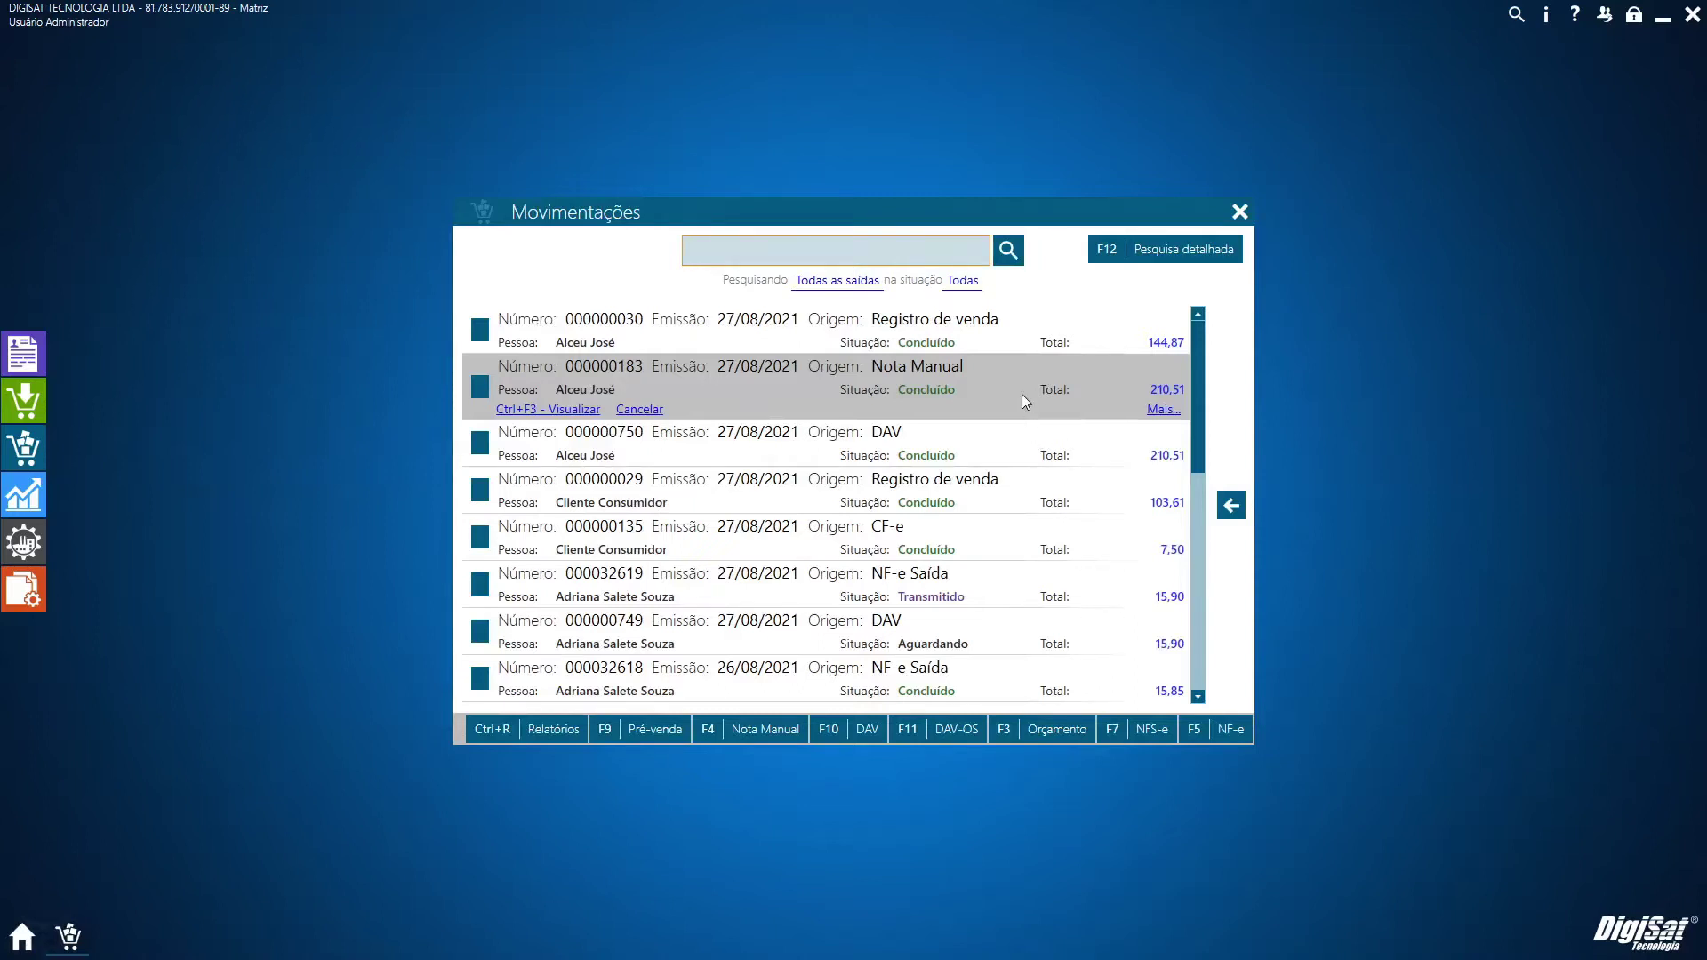
left_click(1146, 743)
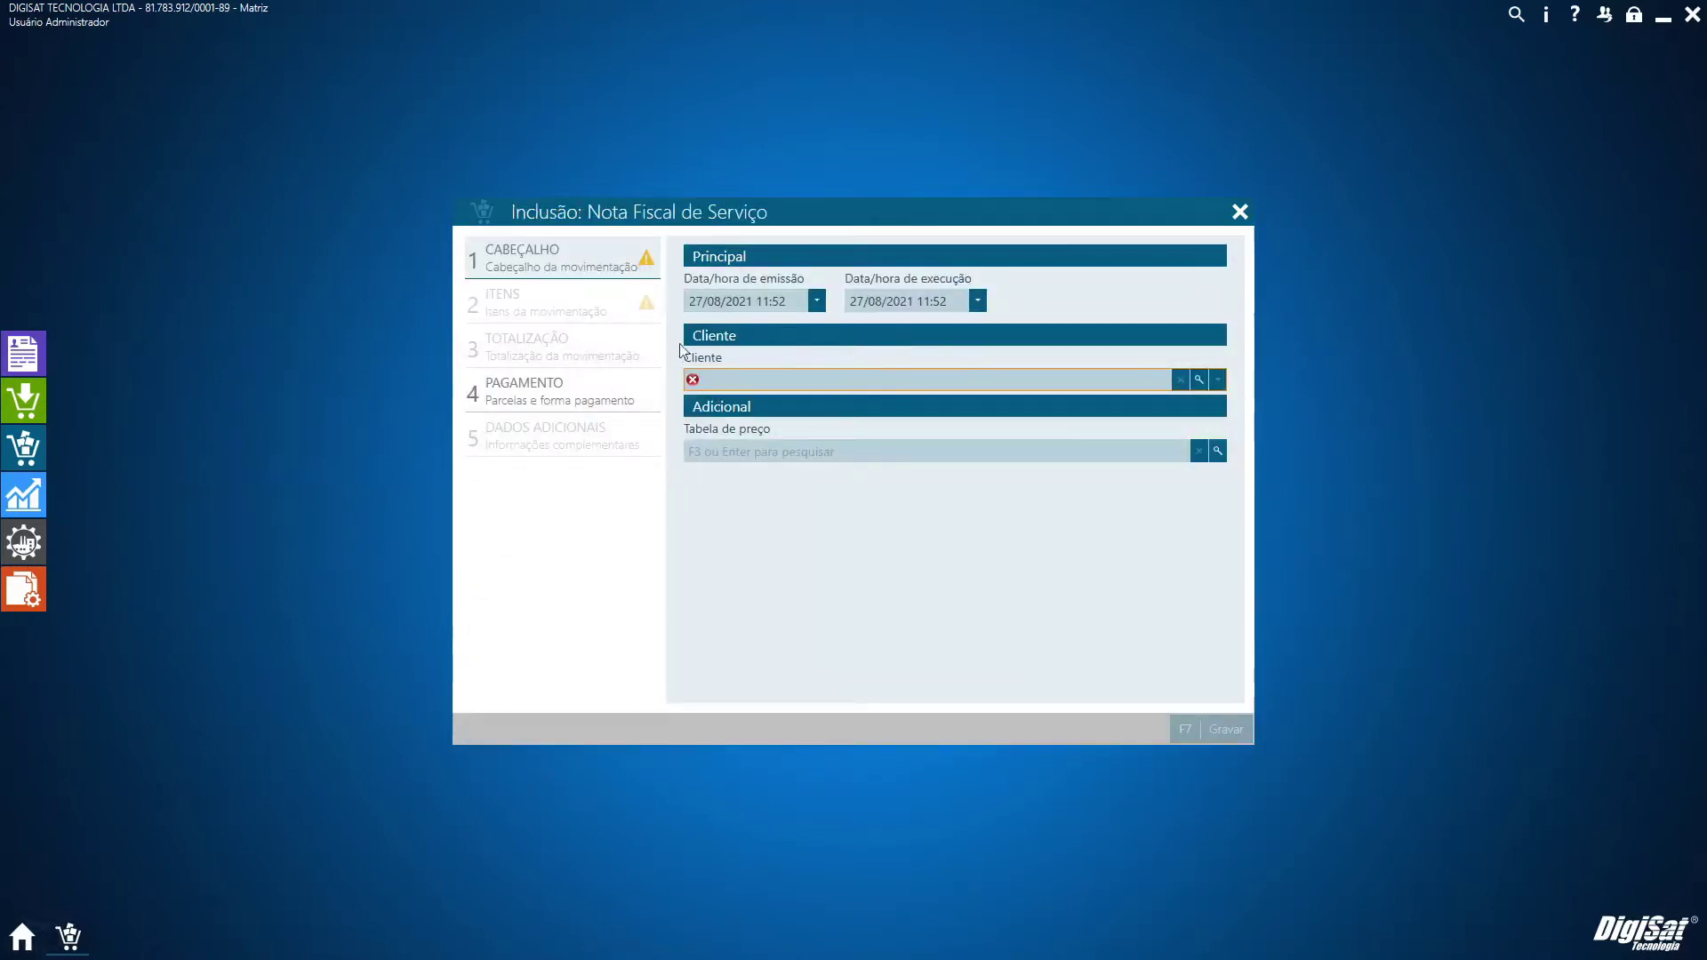
left_click(1239, 211)
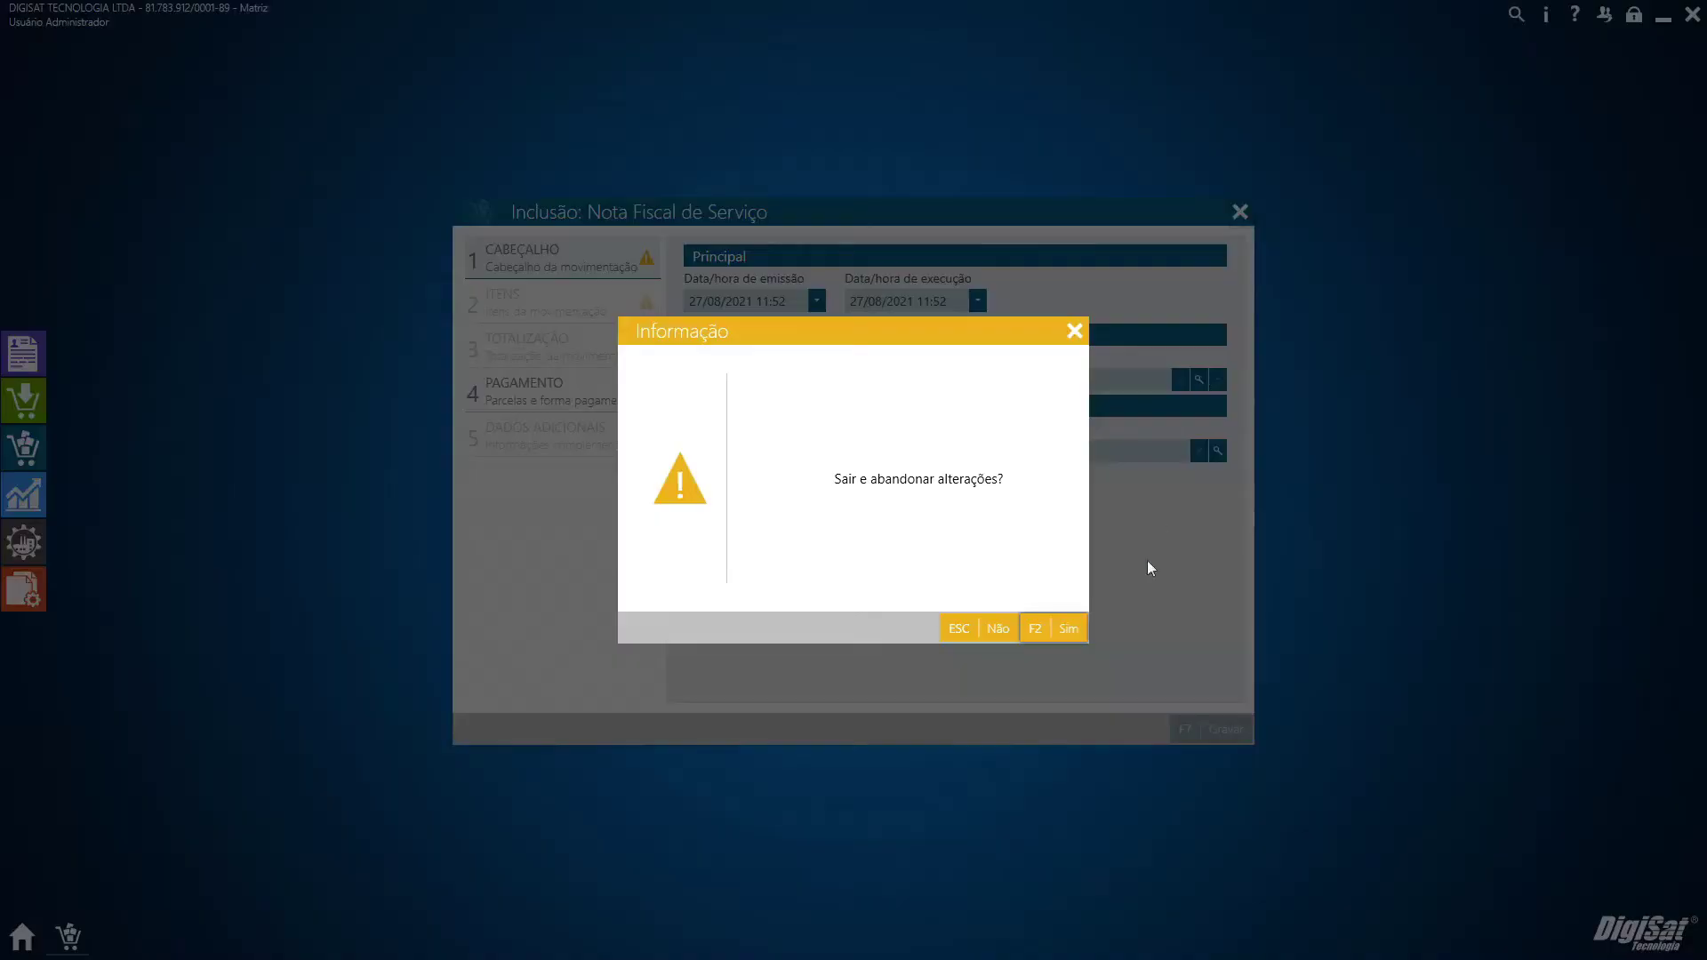
left_click(1063, 633)
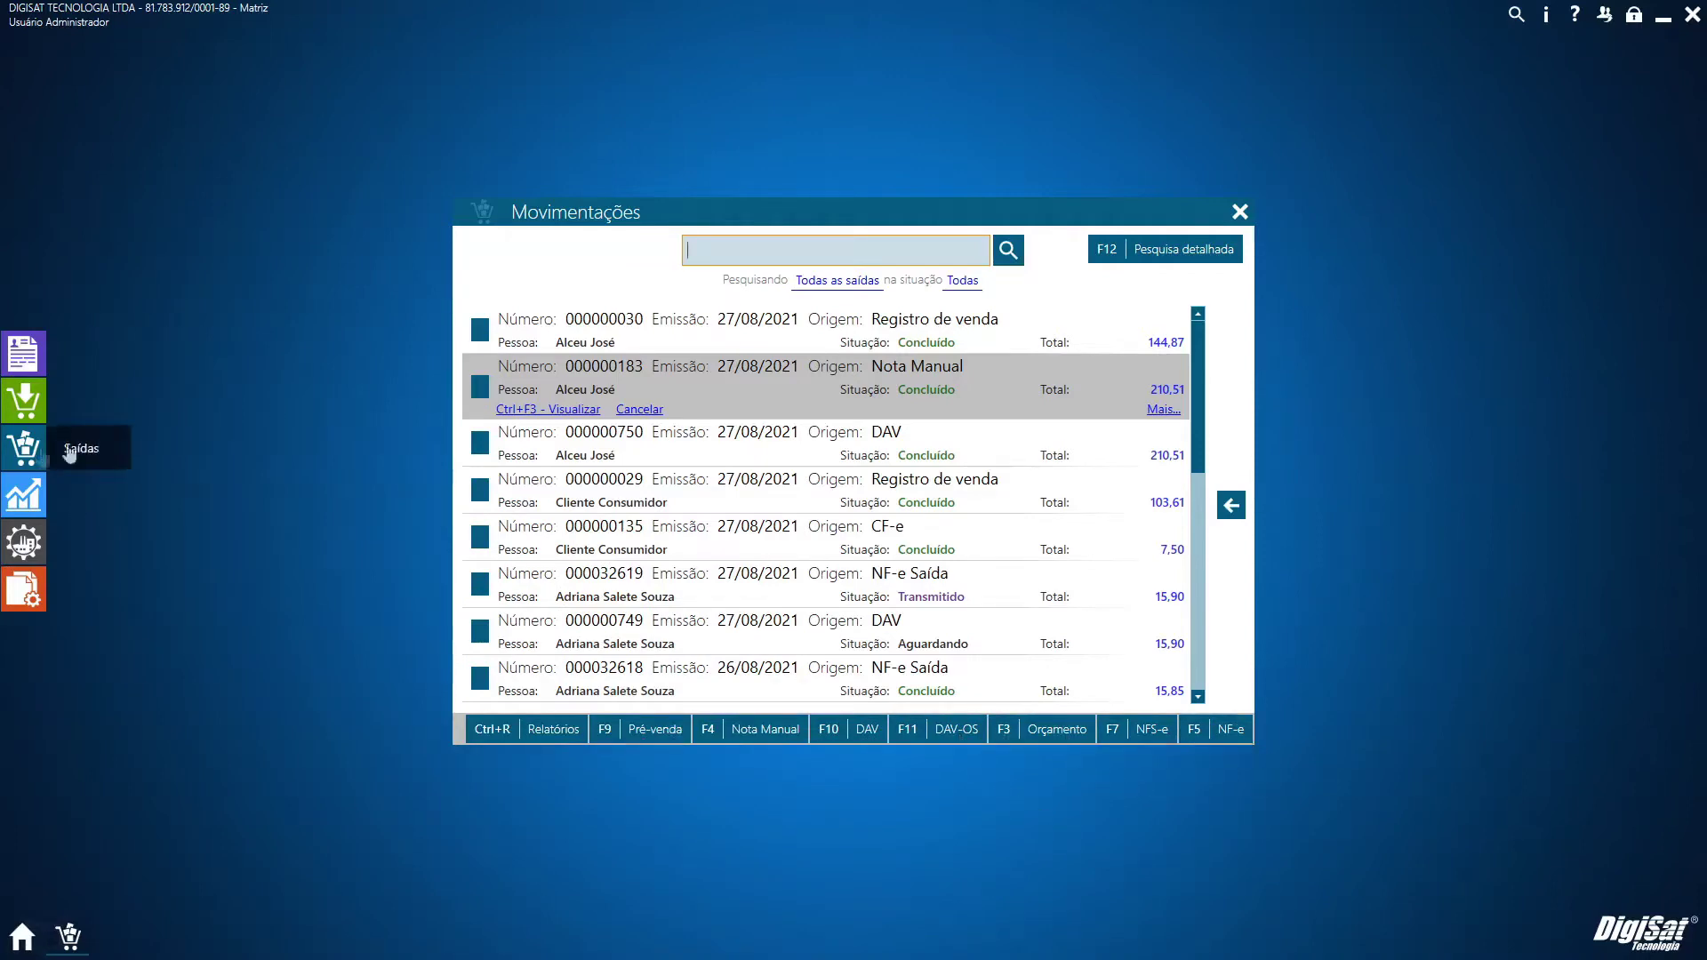
Open the Saídas Ponto de venda screen, then bring up the Cadastros menu
left_click(36, 449)
left_click(842, 309)
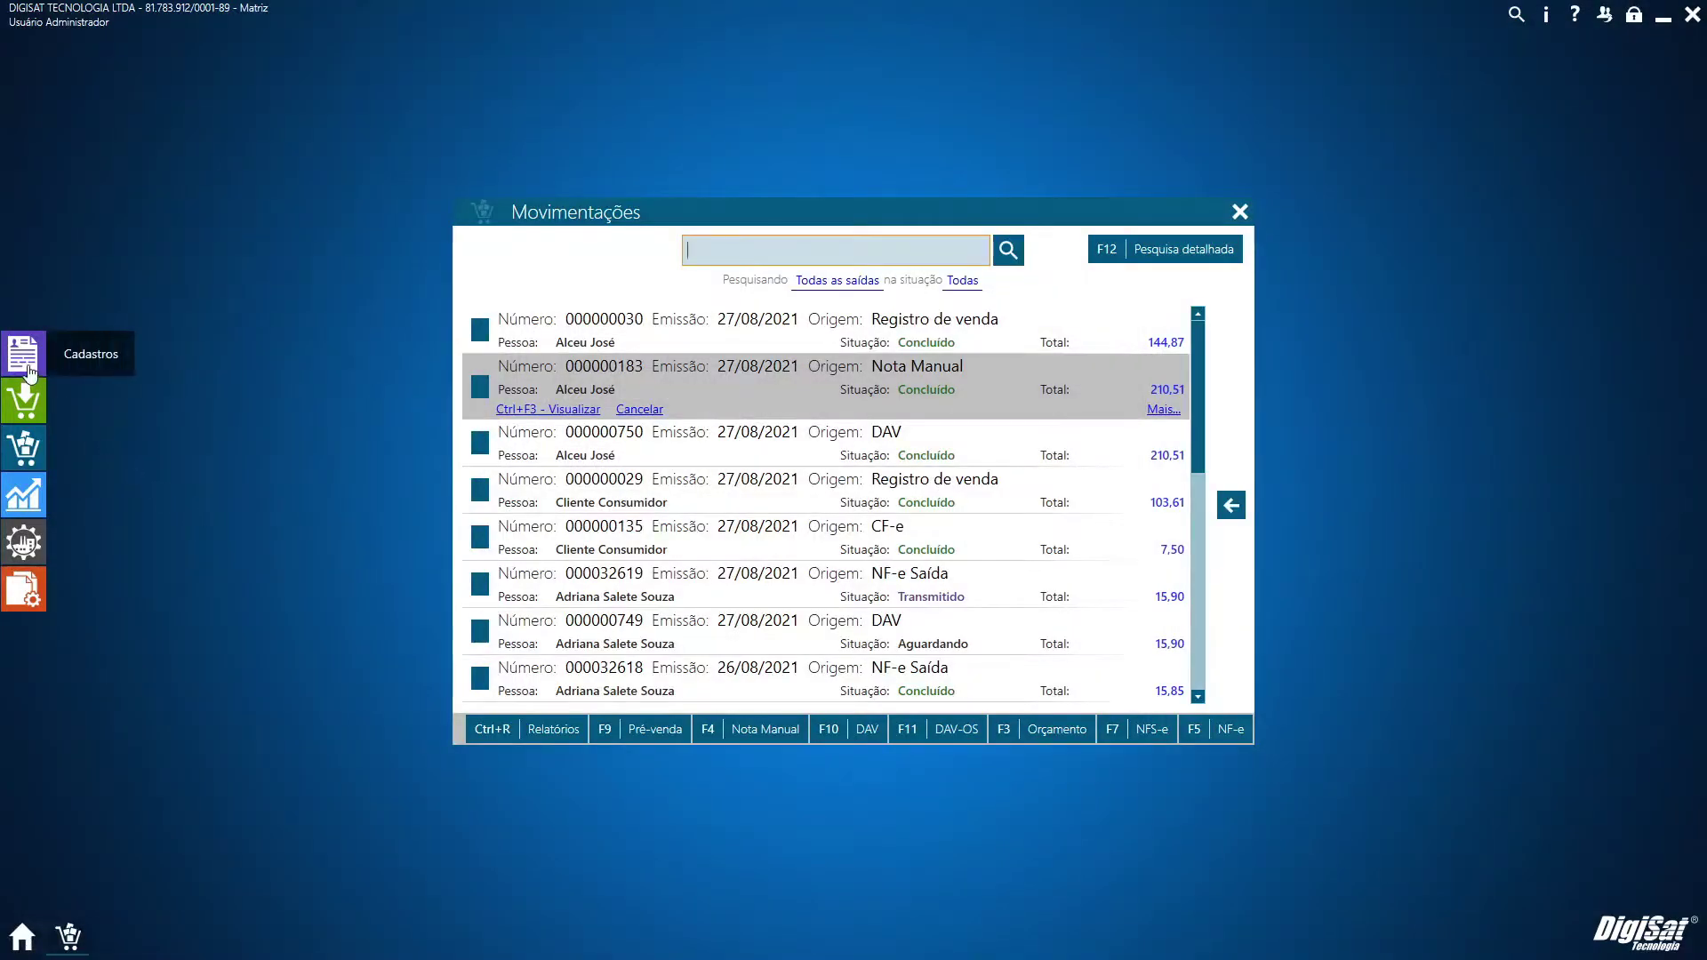
left_click(24, 360)
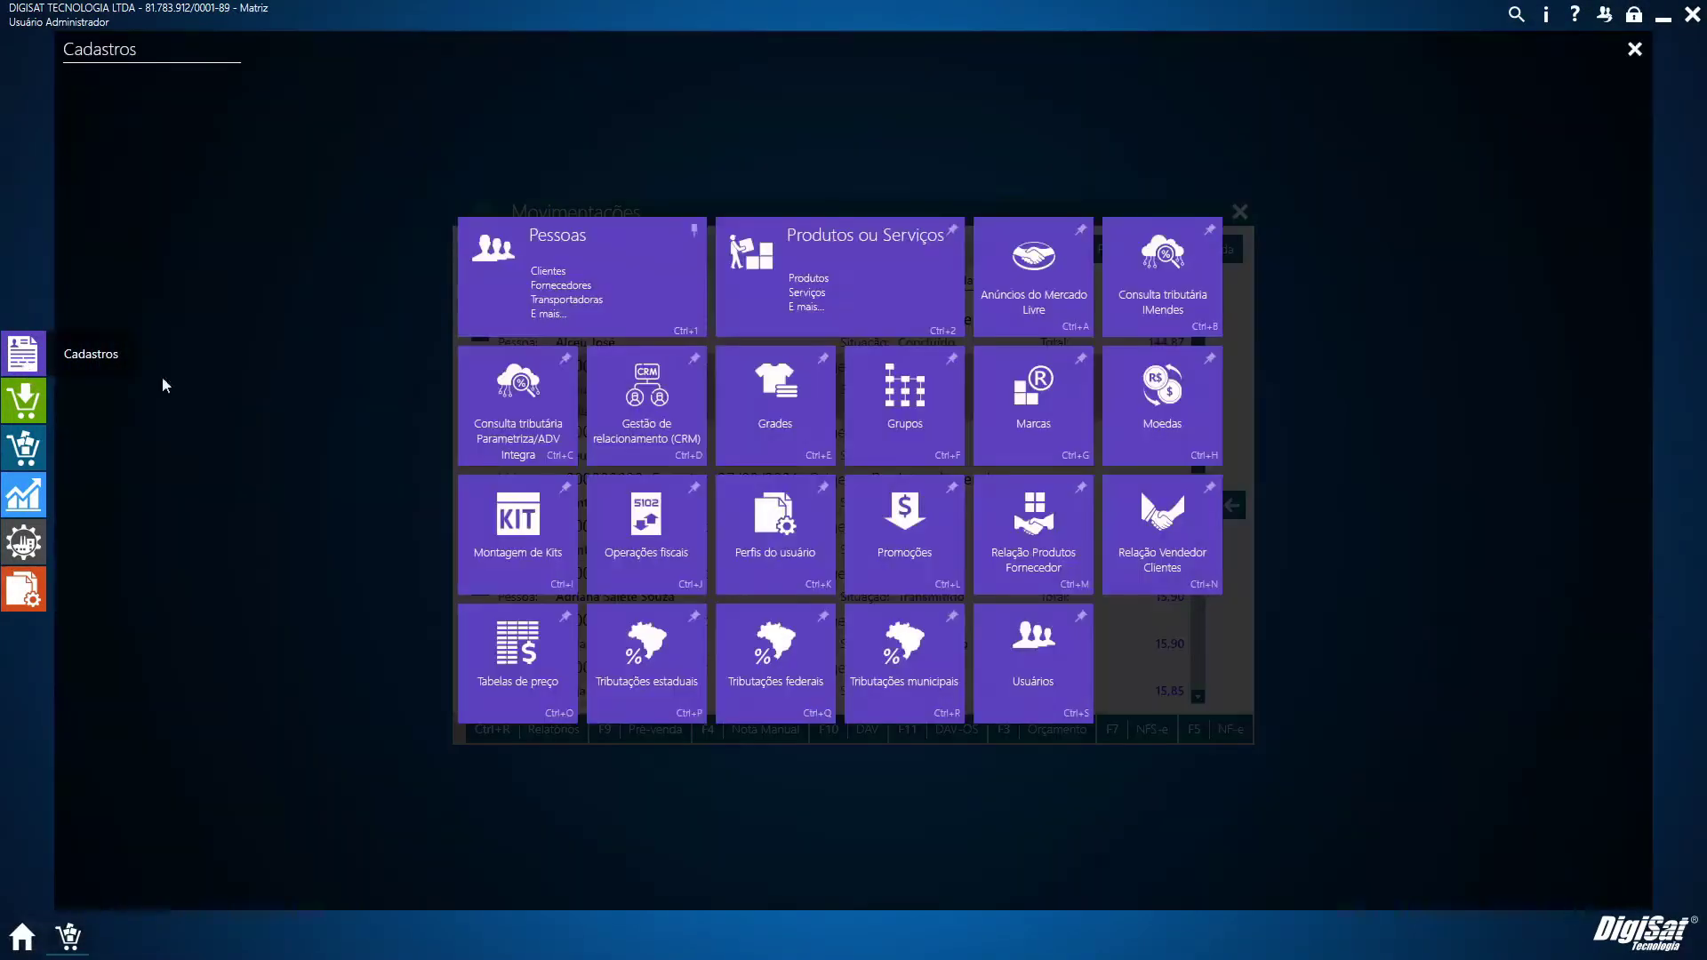
Find the seller in Pessoas, check the Vendedor registration type, save, and close the search
left_click(619, 310)
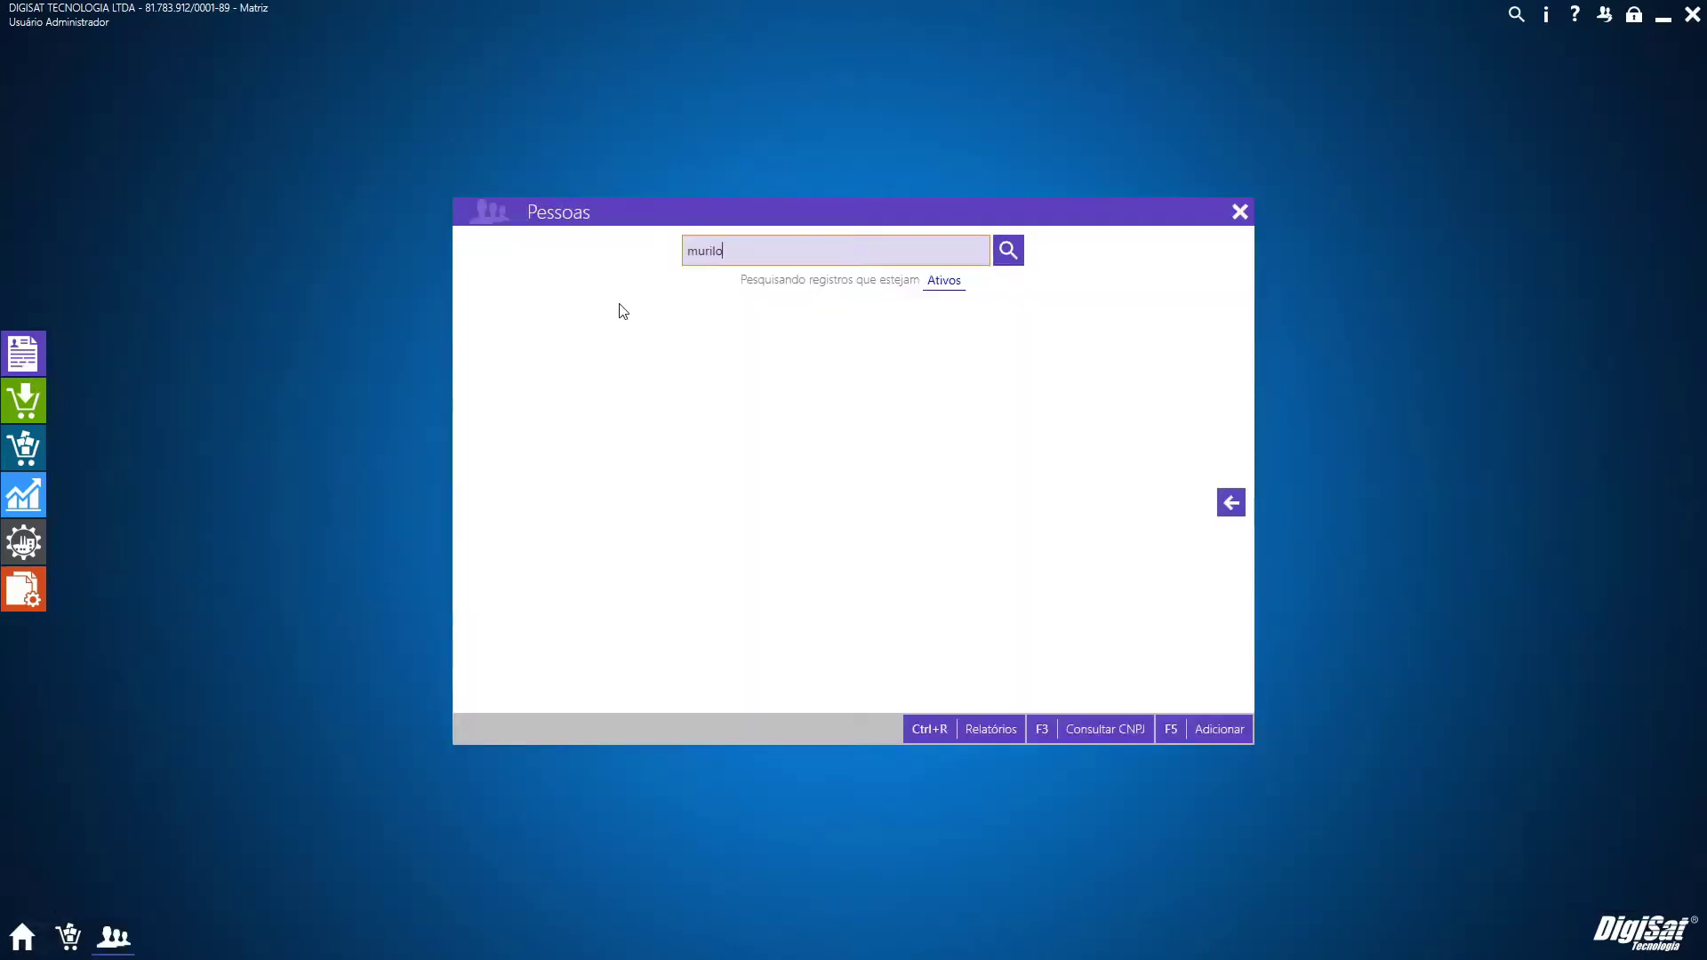
type("murilo")
key("Return")
double_click(495, 343)
left_click(537, 307)
scroll(741, 571, "down", 2)
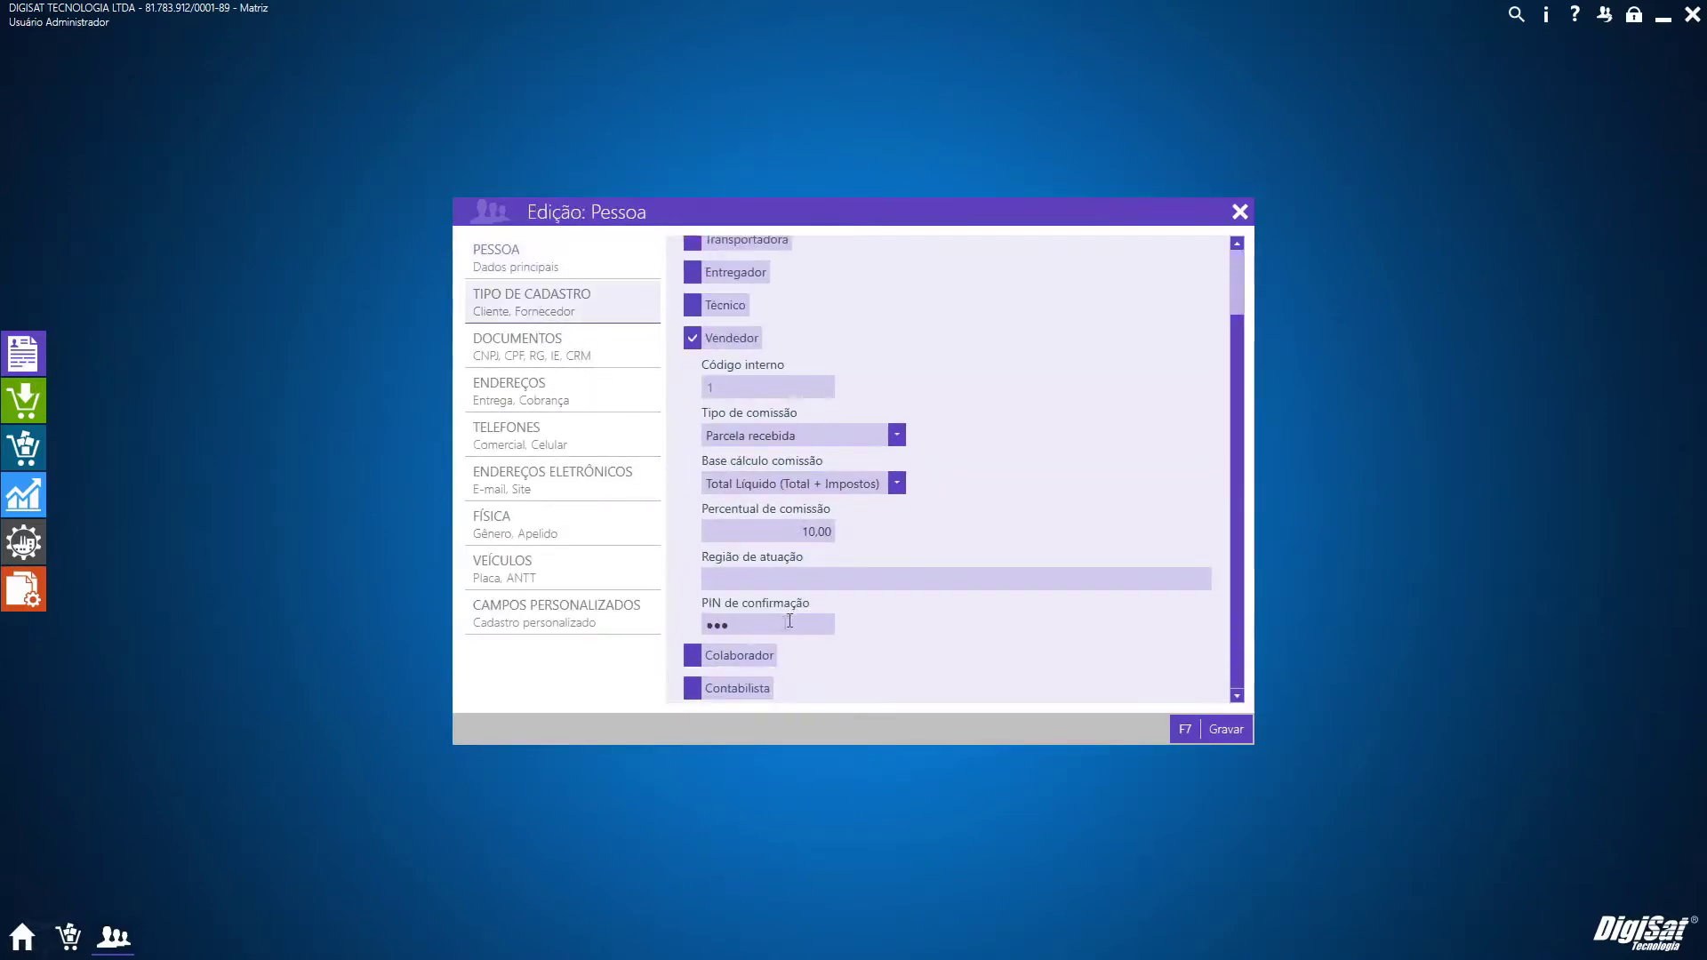
left_click(1226, 729)
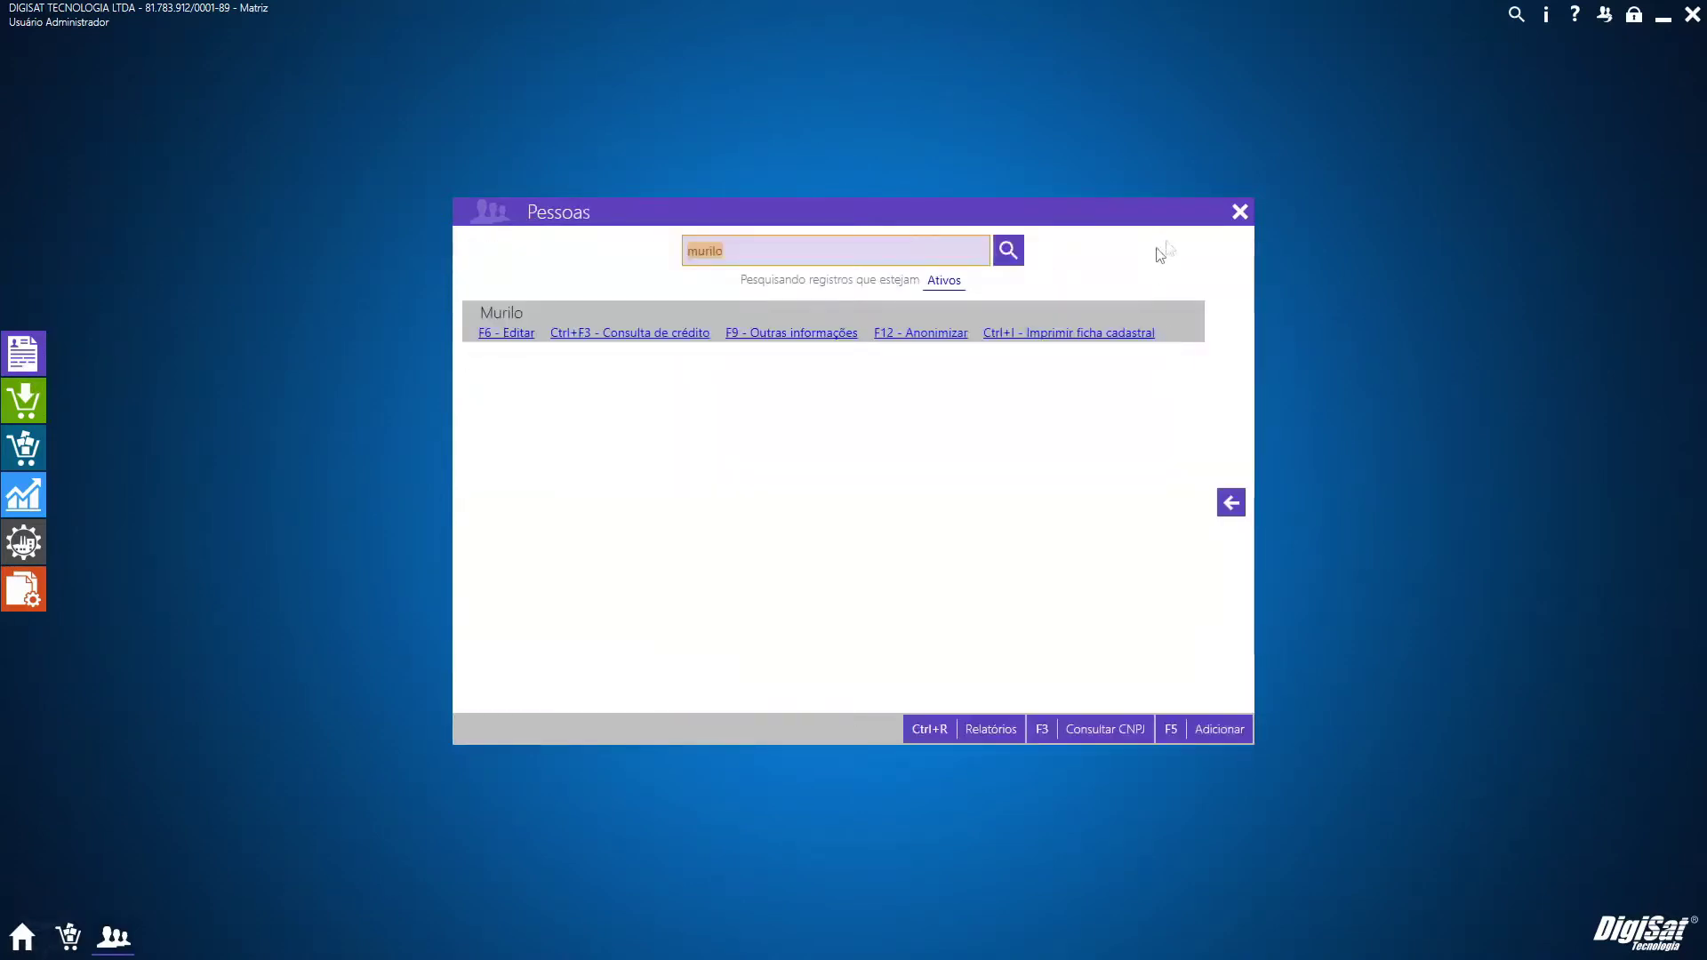
left_click(1239, 212)
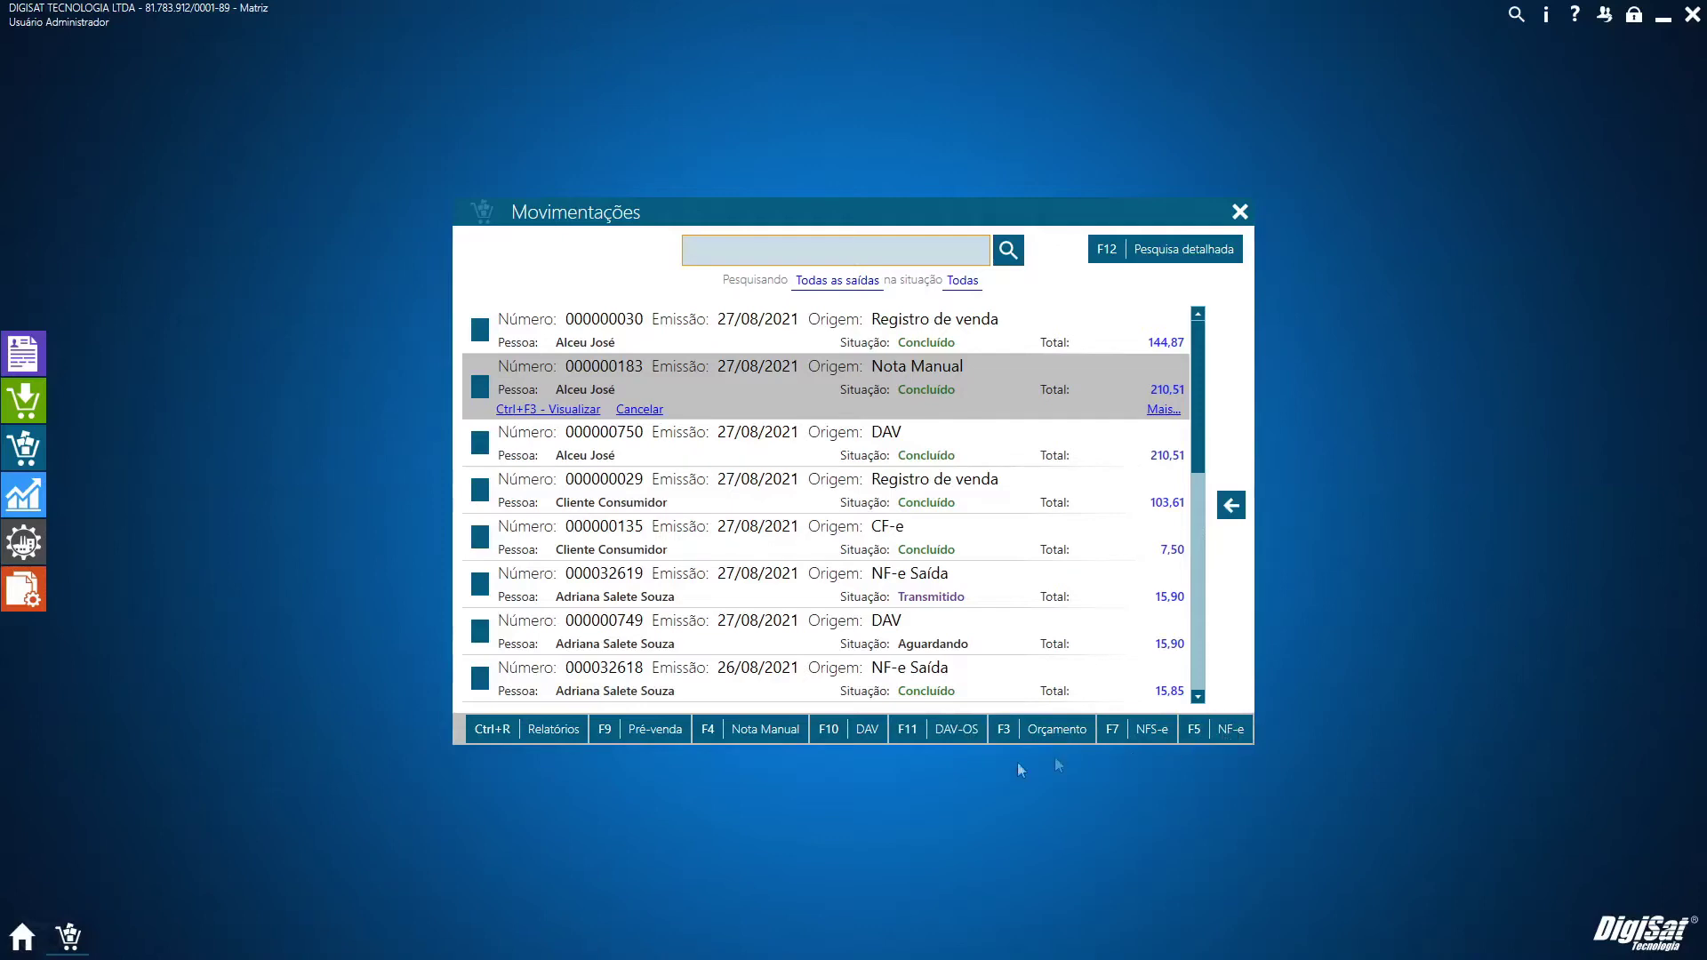
left_click(25, 446)
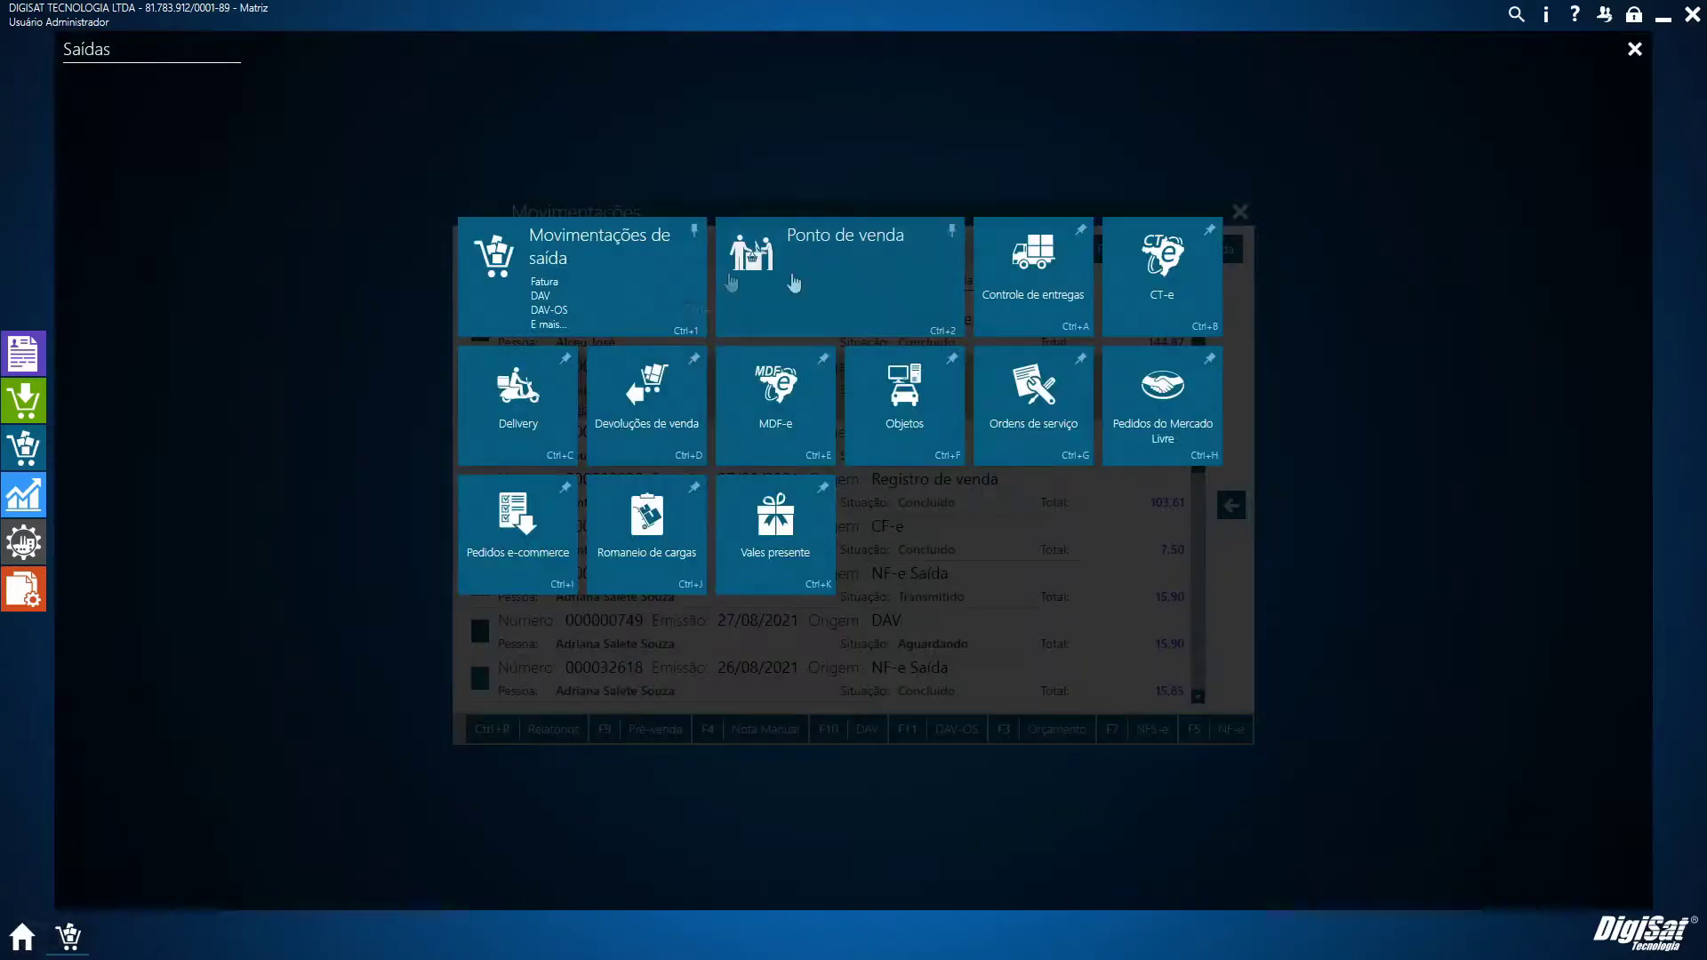
left_click(1634, 49)
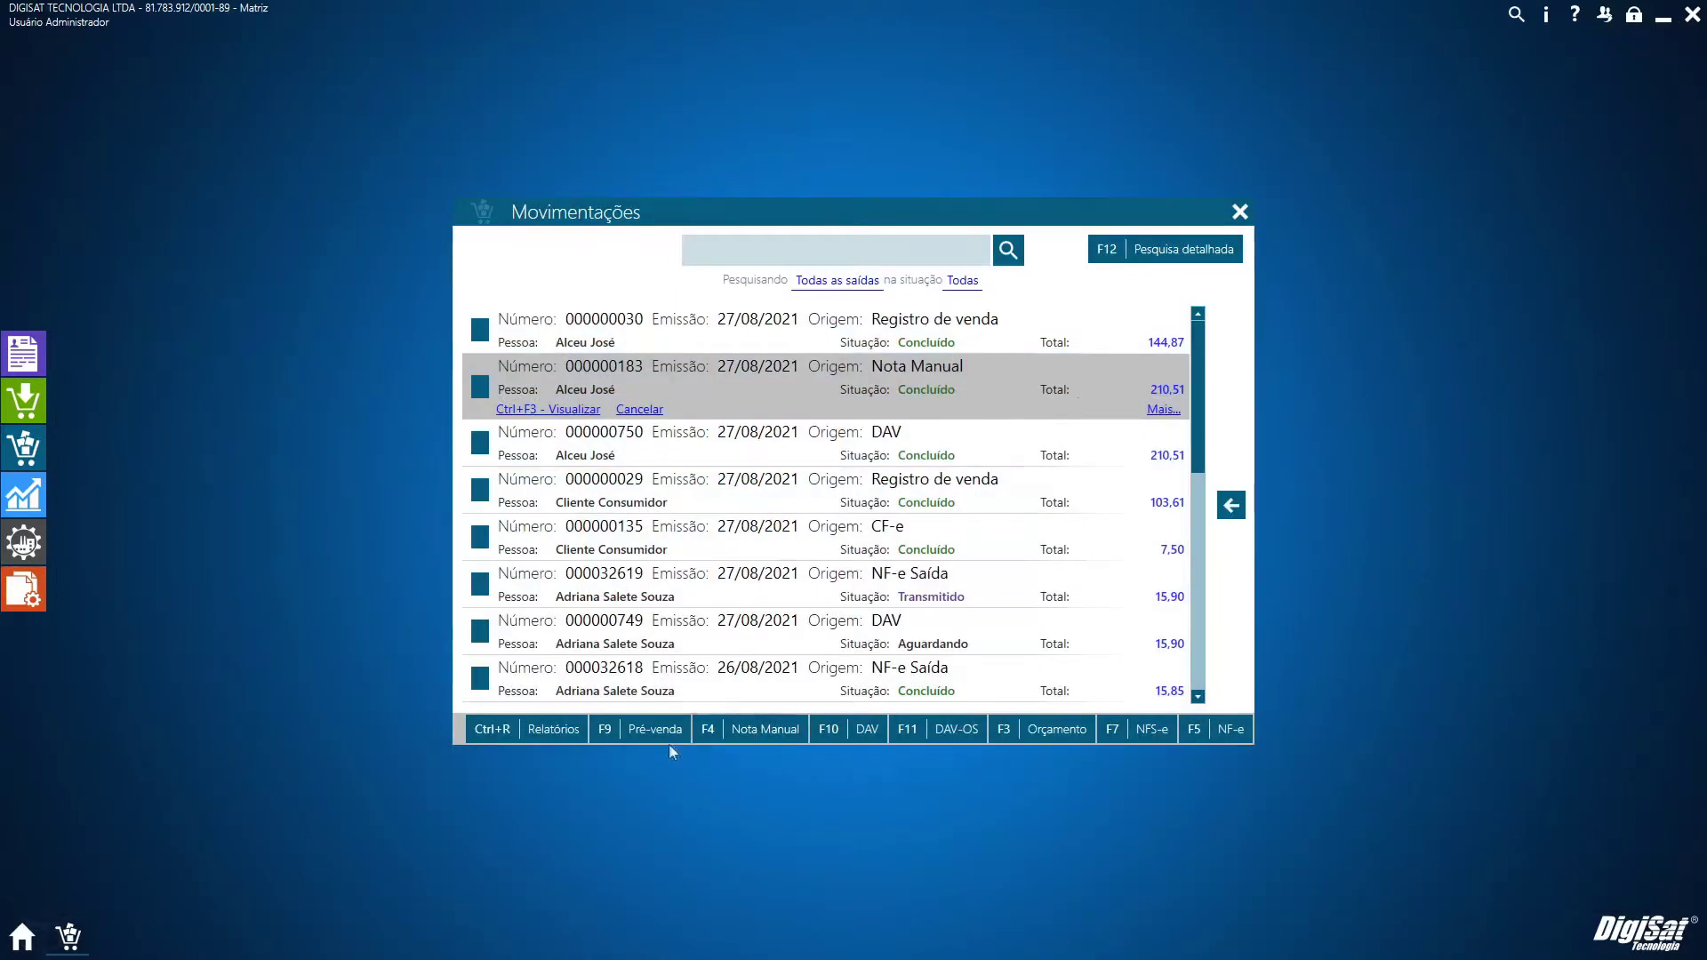
key("F9")
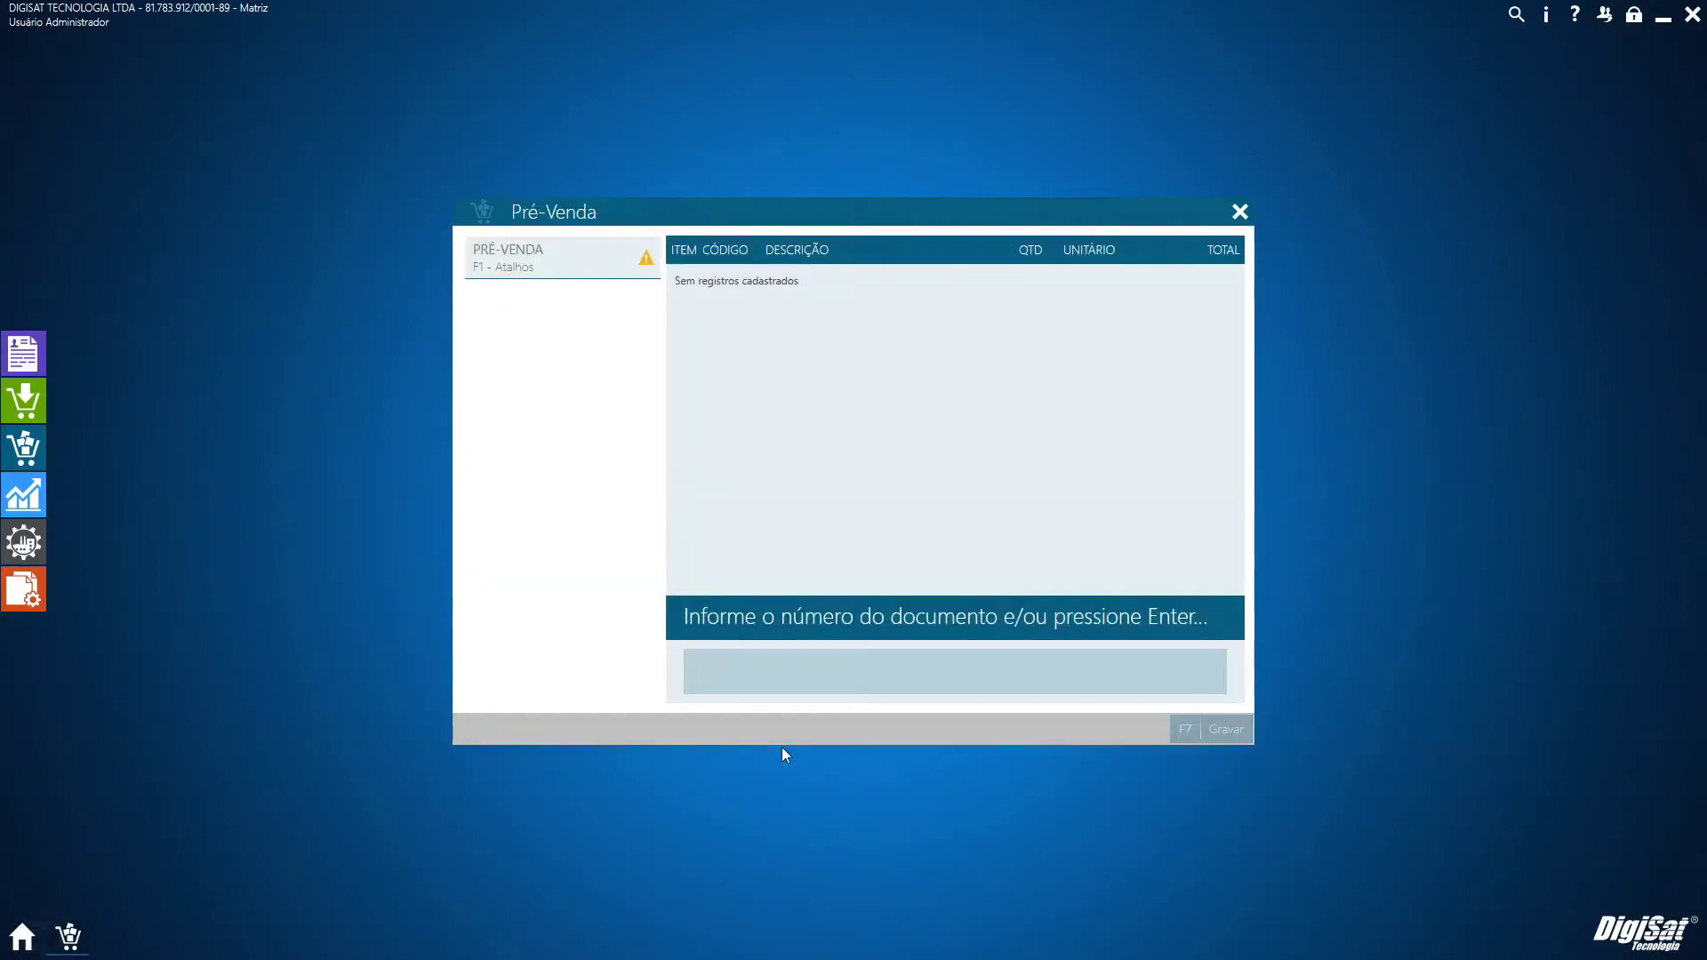
key("Return")
key("Down")
key("Up")
key("Escape")
key("Return")
key("Return")
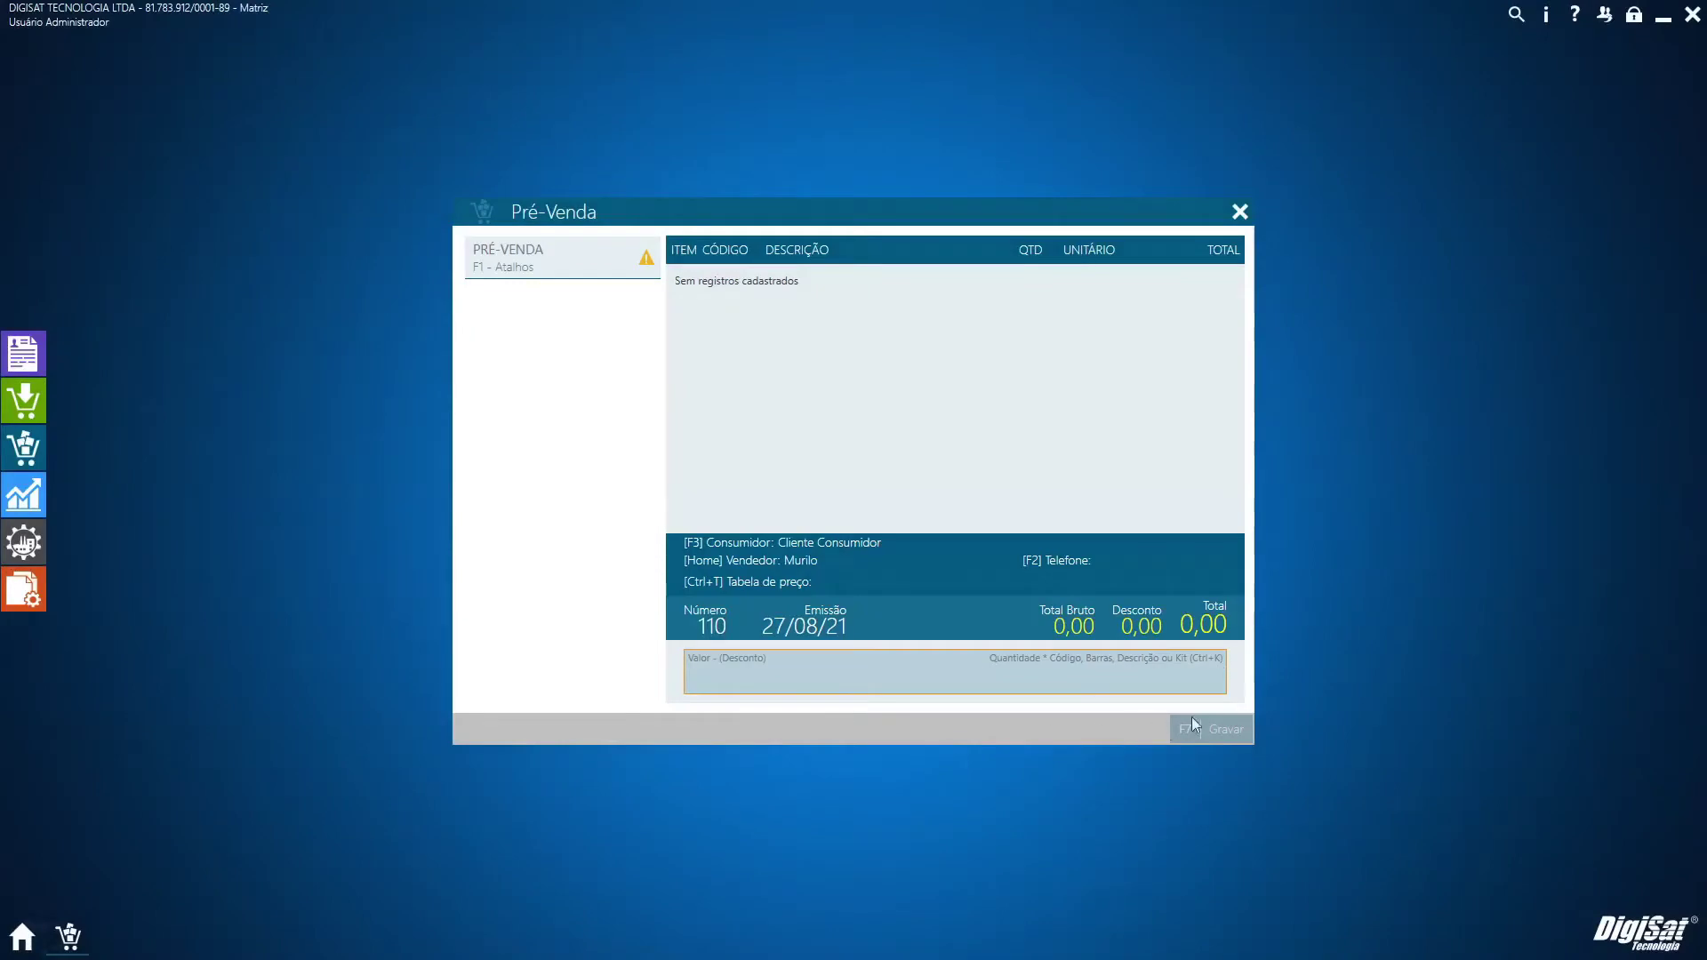
key("Escape")
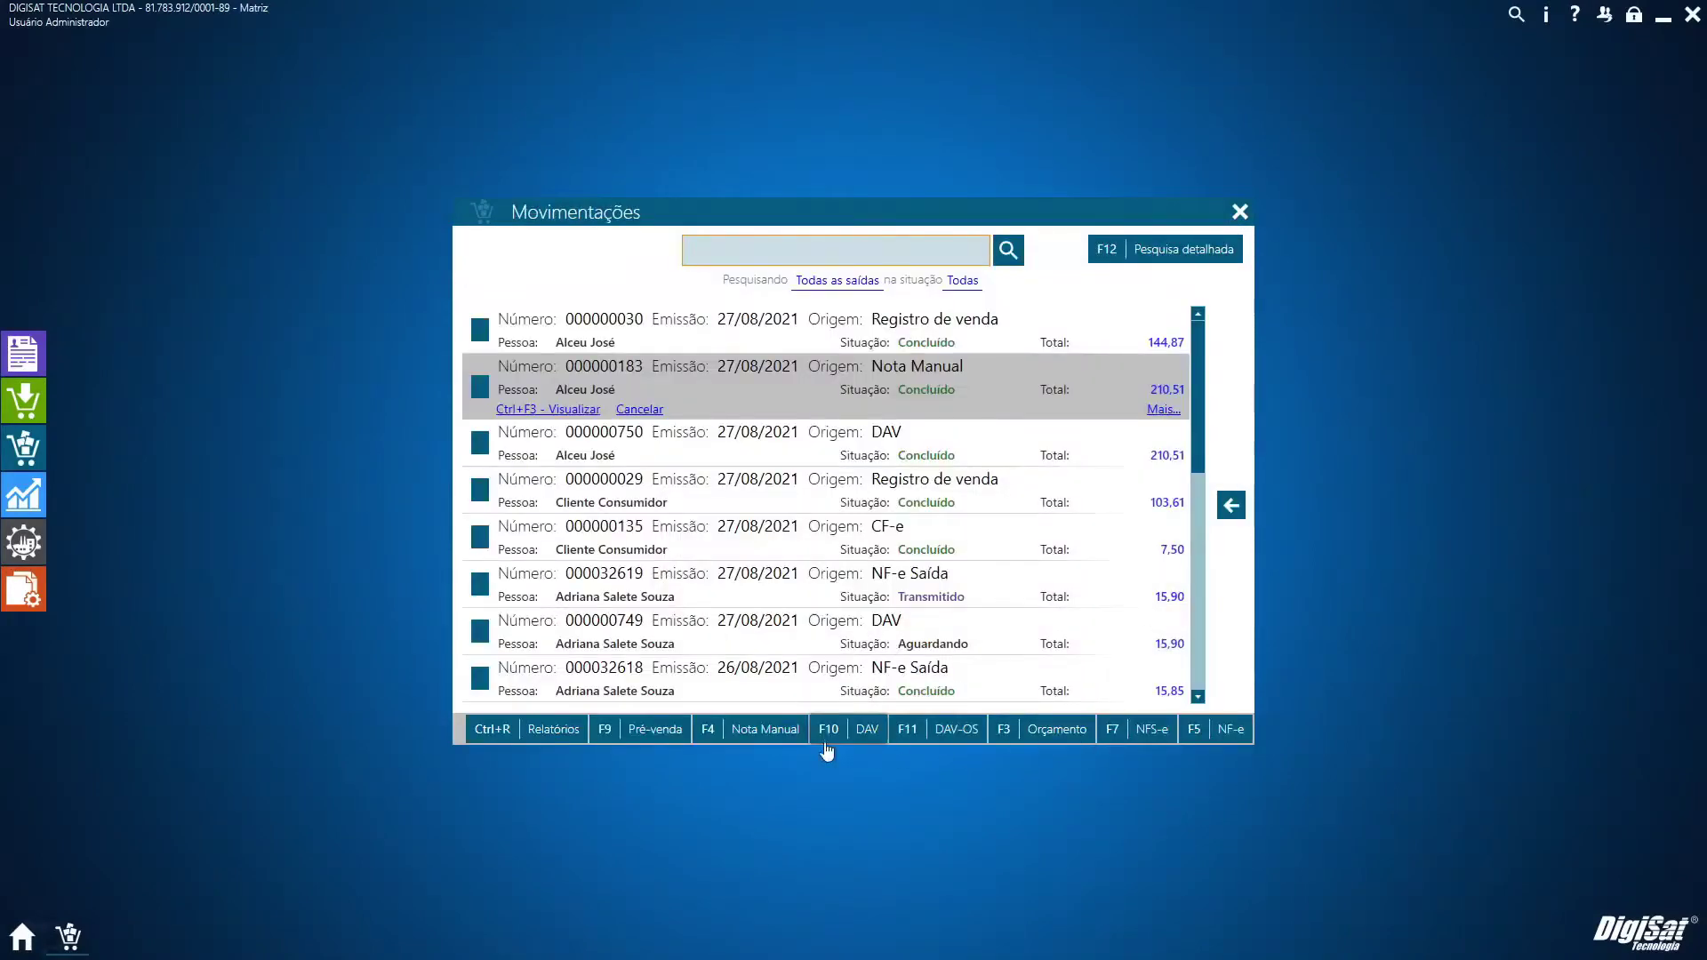
Start a DAV, accept the seller with their PIN, then discard the draft
left_click(848, 734)
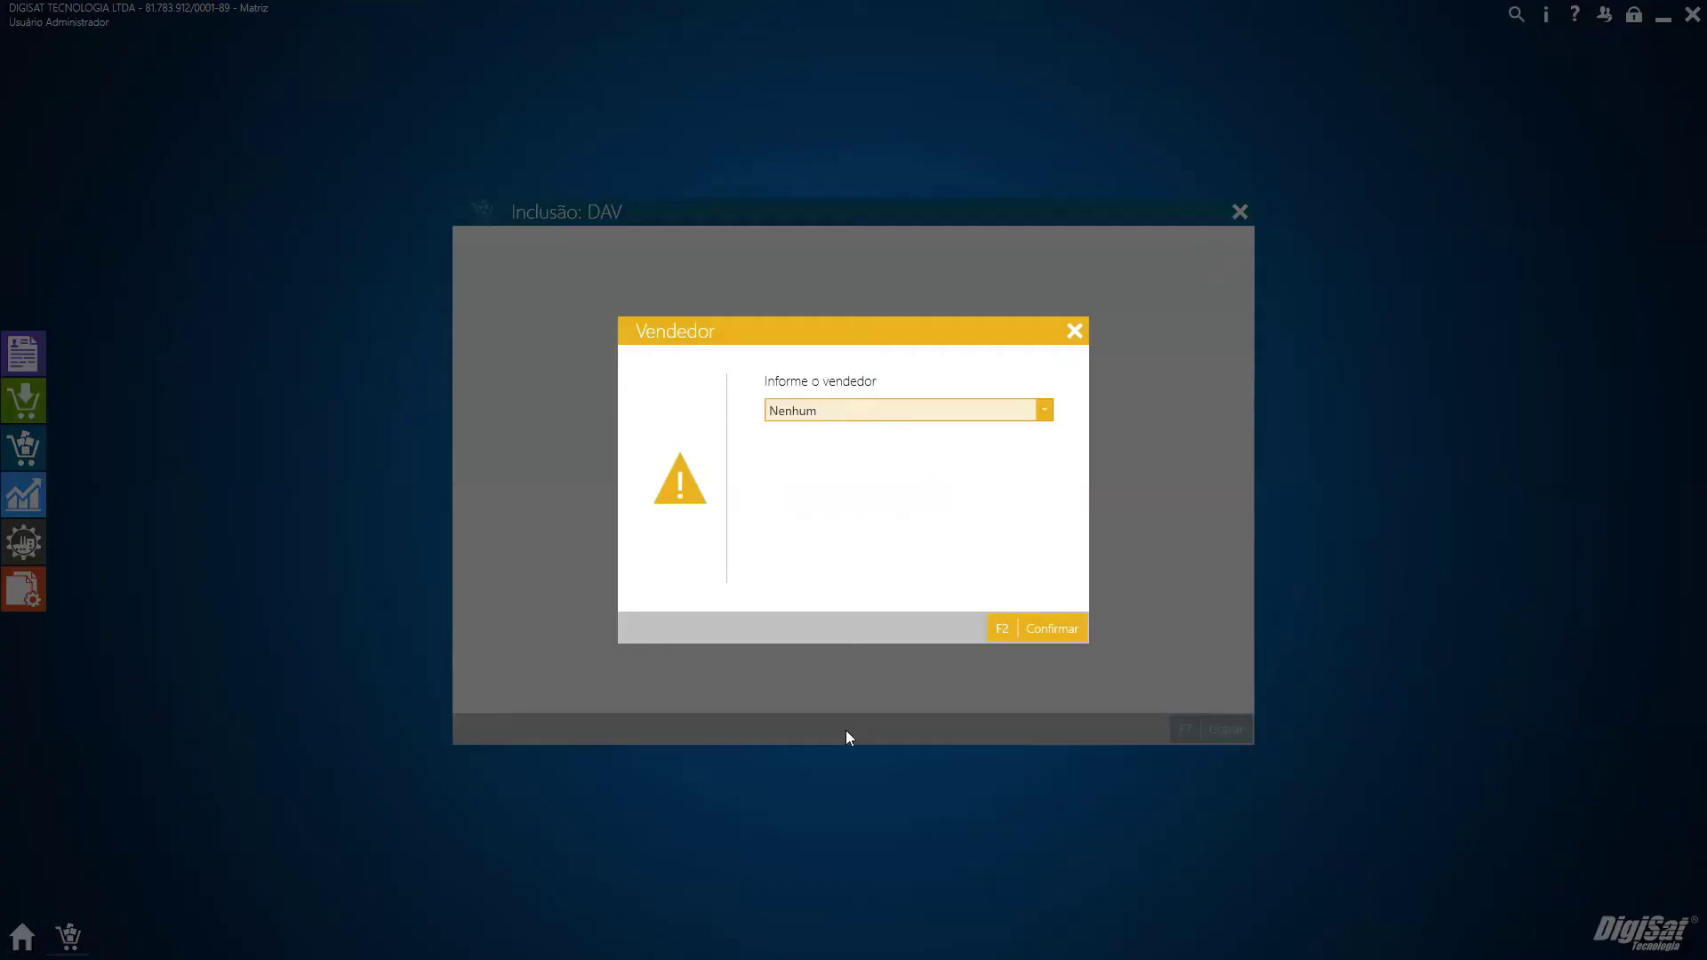
key("Return")
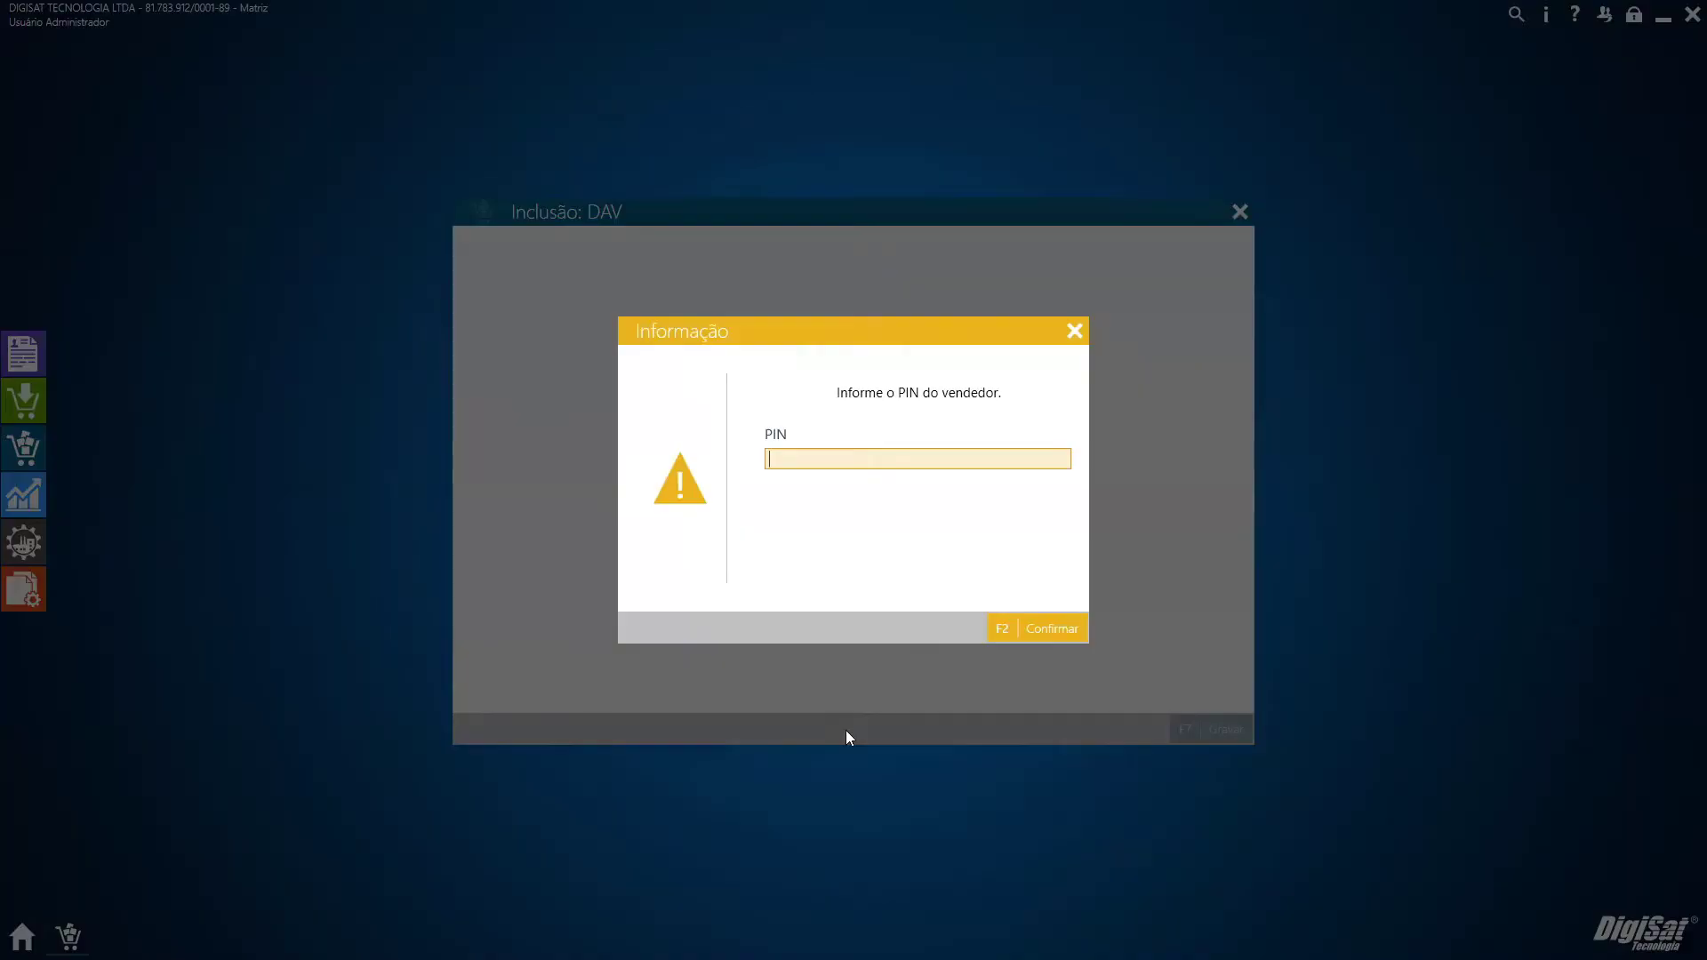
type("123")
left_click(1035, 629)
left_click(1239, 211)
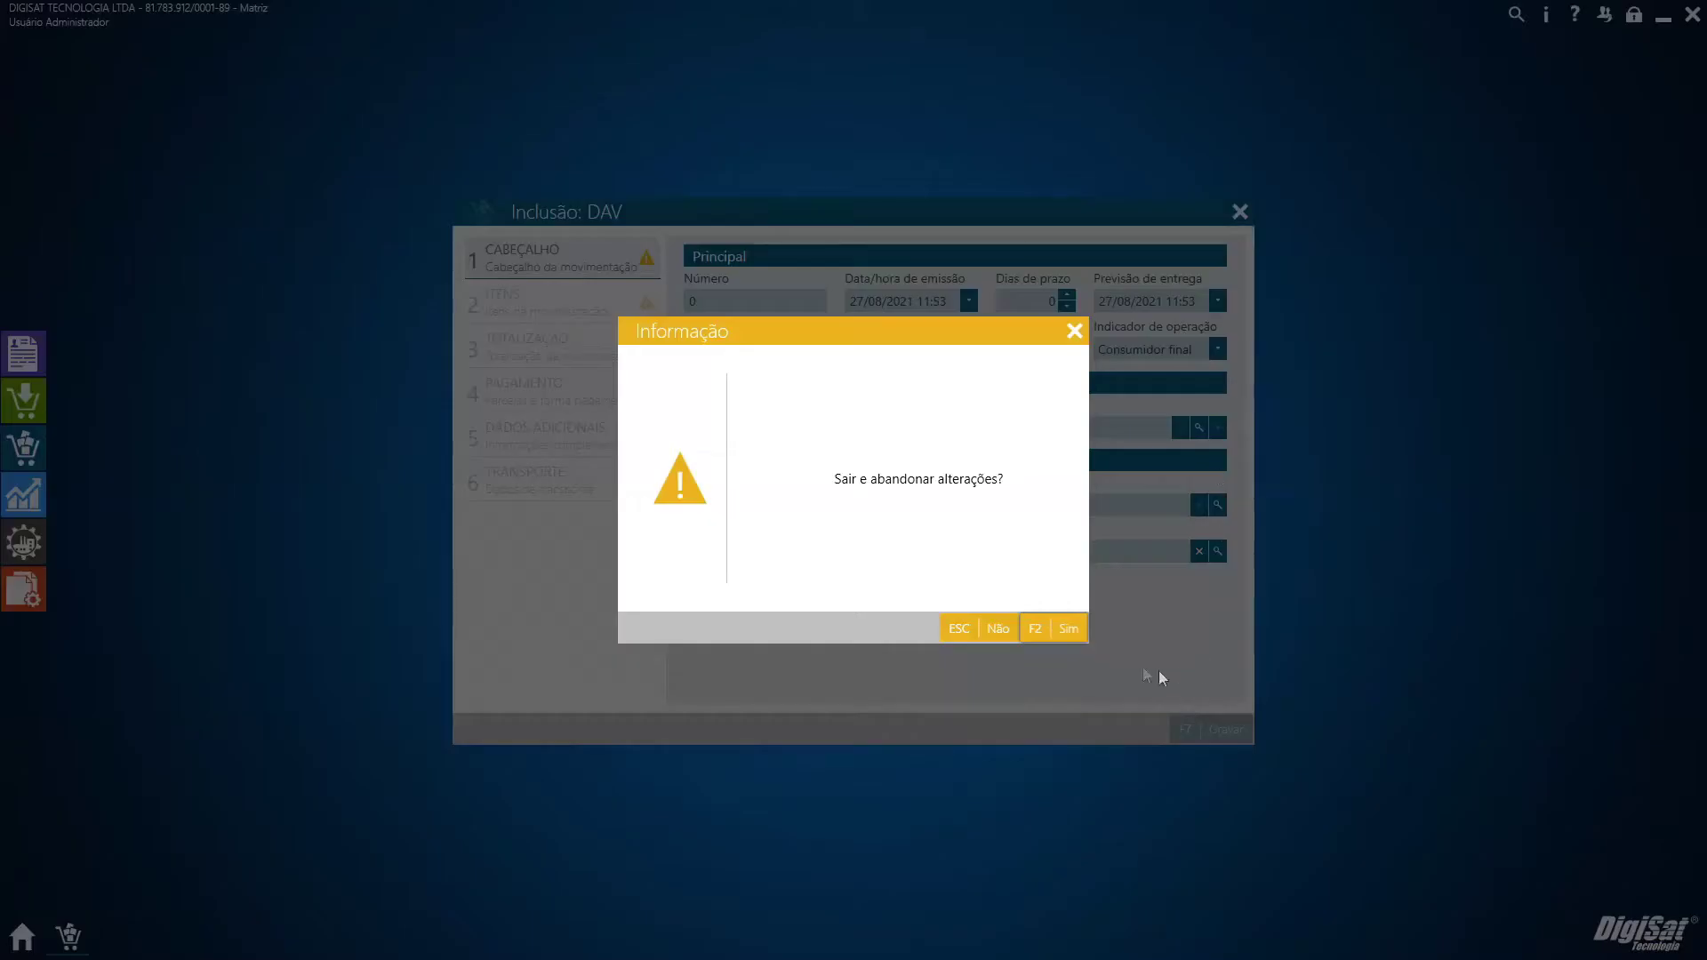
left_click(1035, 630)
Start a new NF-e, choose the seller and confirm with the seller's PIN
left_click(919, 632)
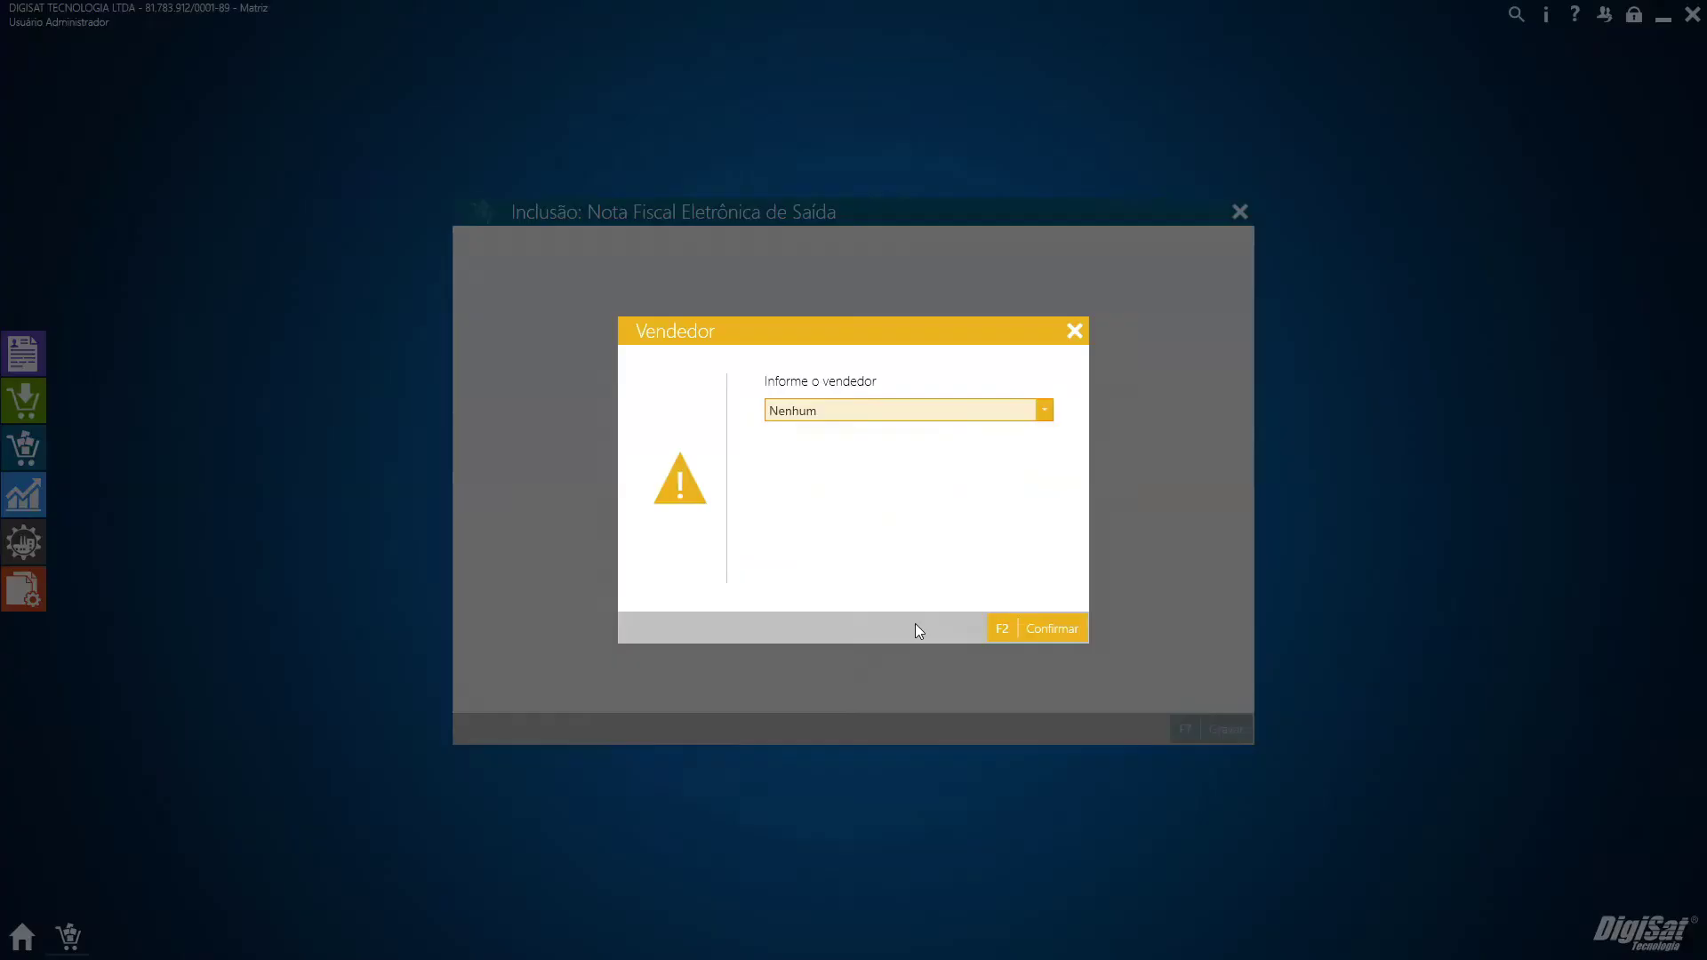
key("Down")
key("Down")
key("F2")
type("123")
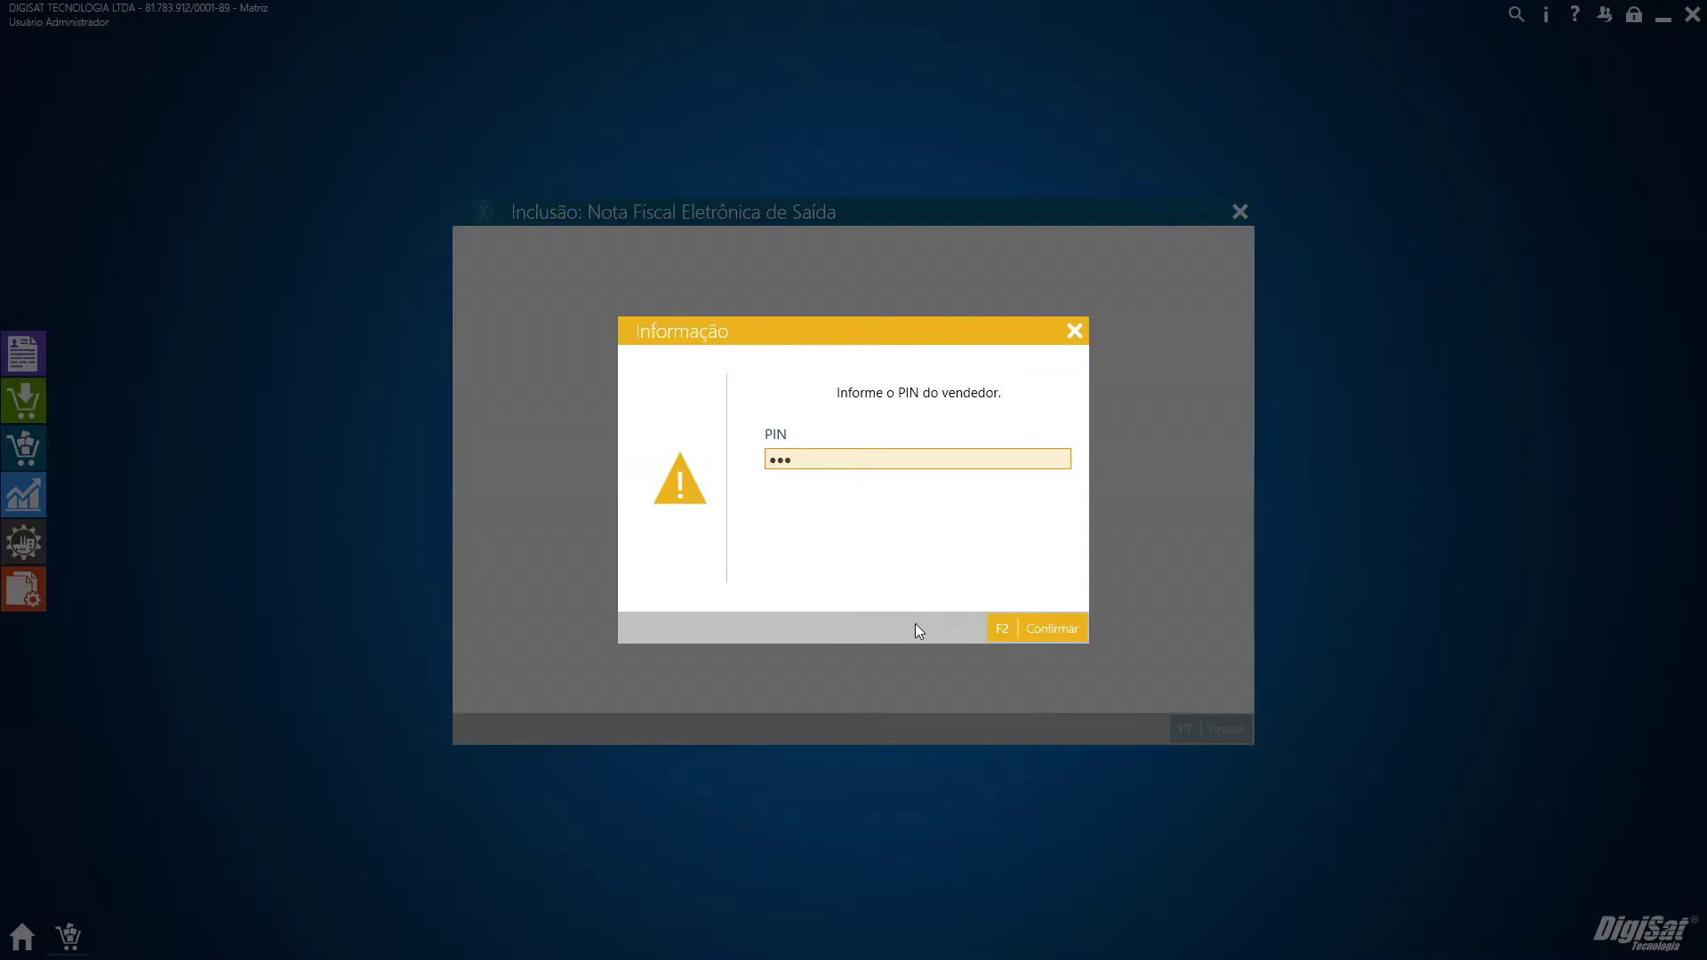
key("F2")
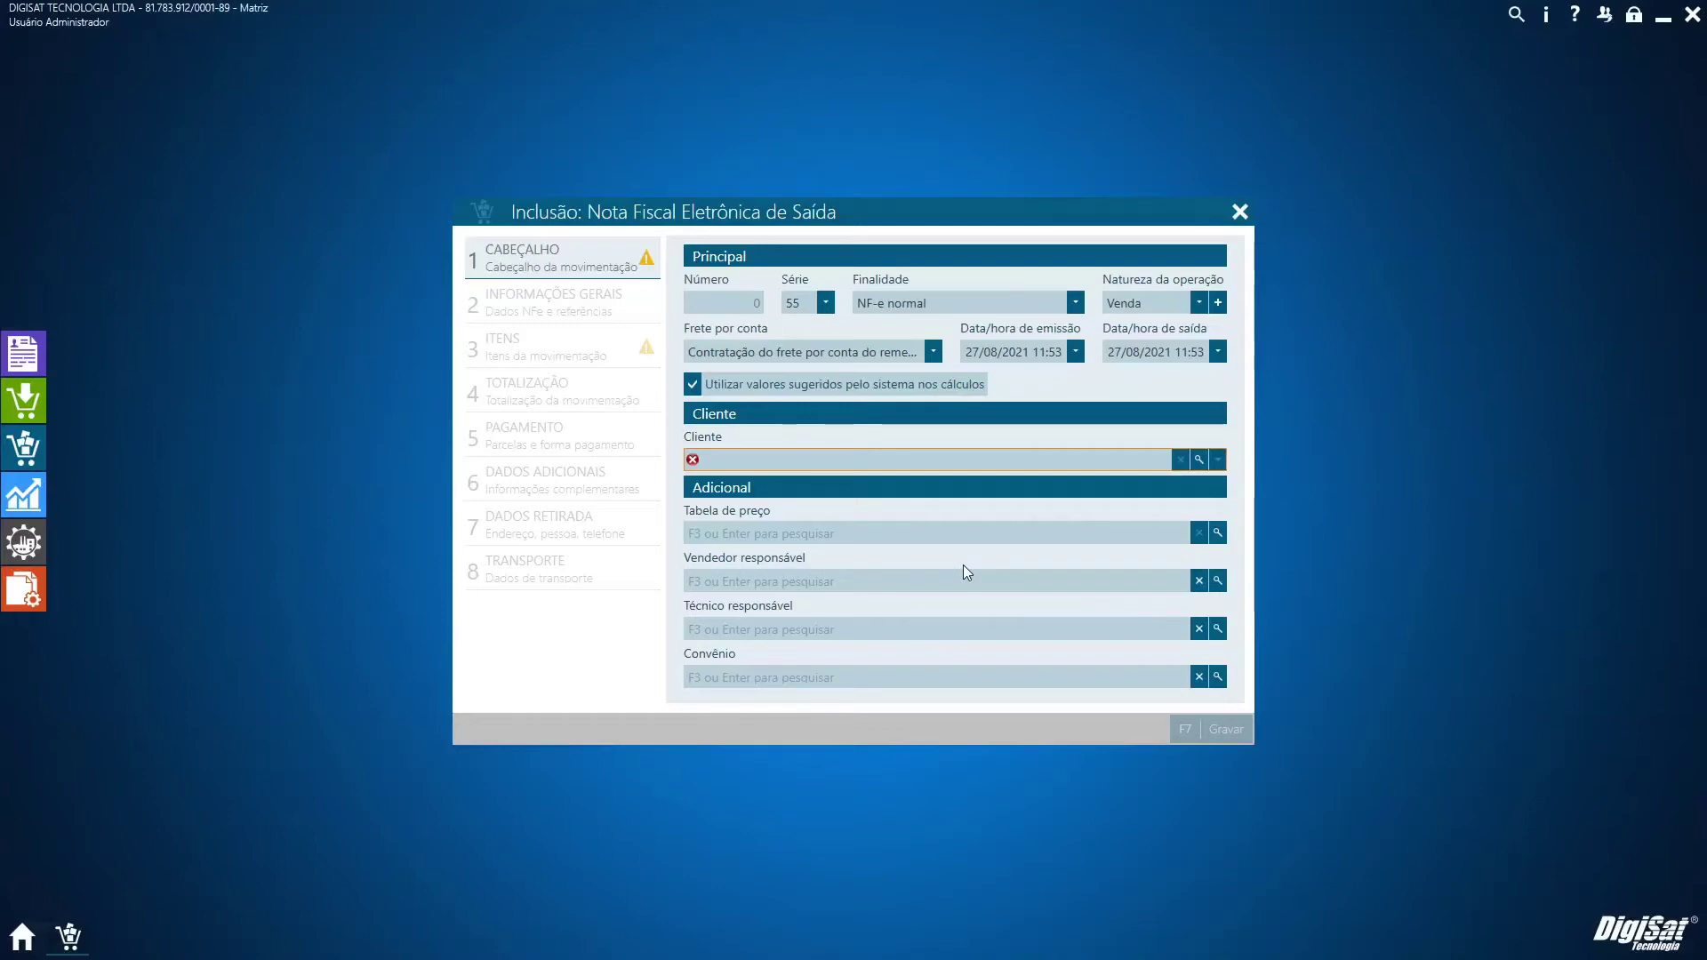
Pick the customer for the NF-e and acknowledge both situation warnings
key("F3")
type("alc")
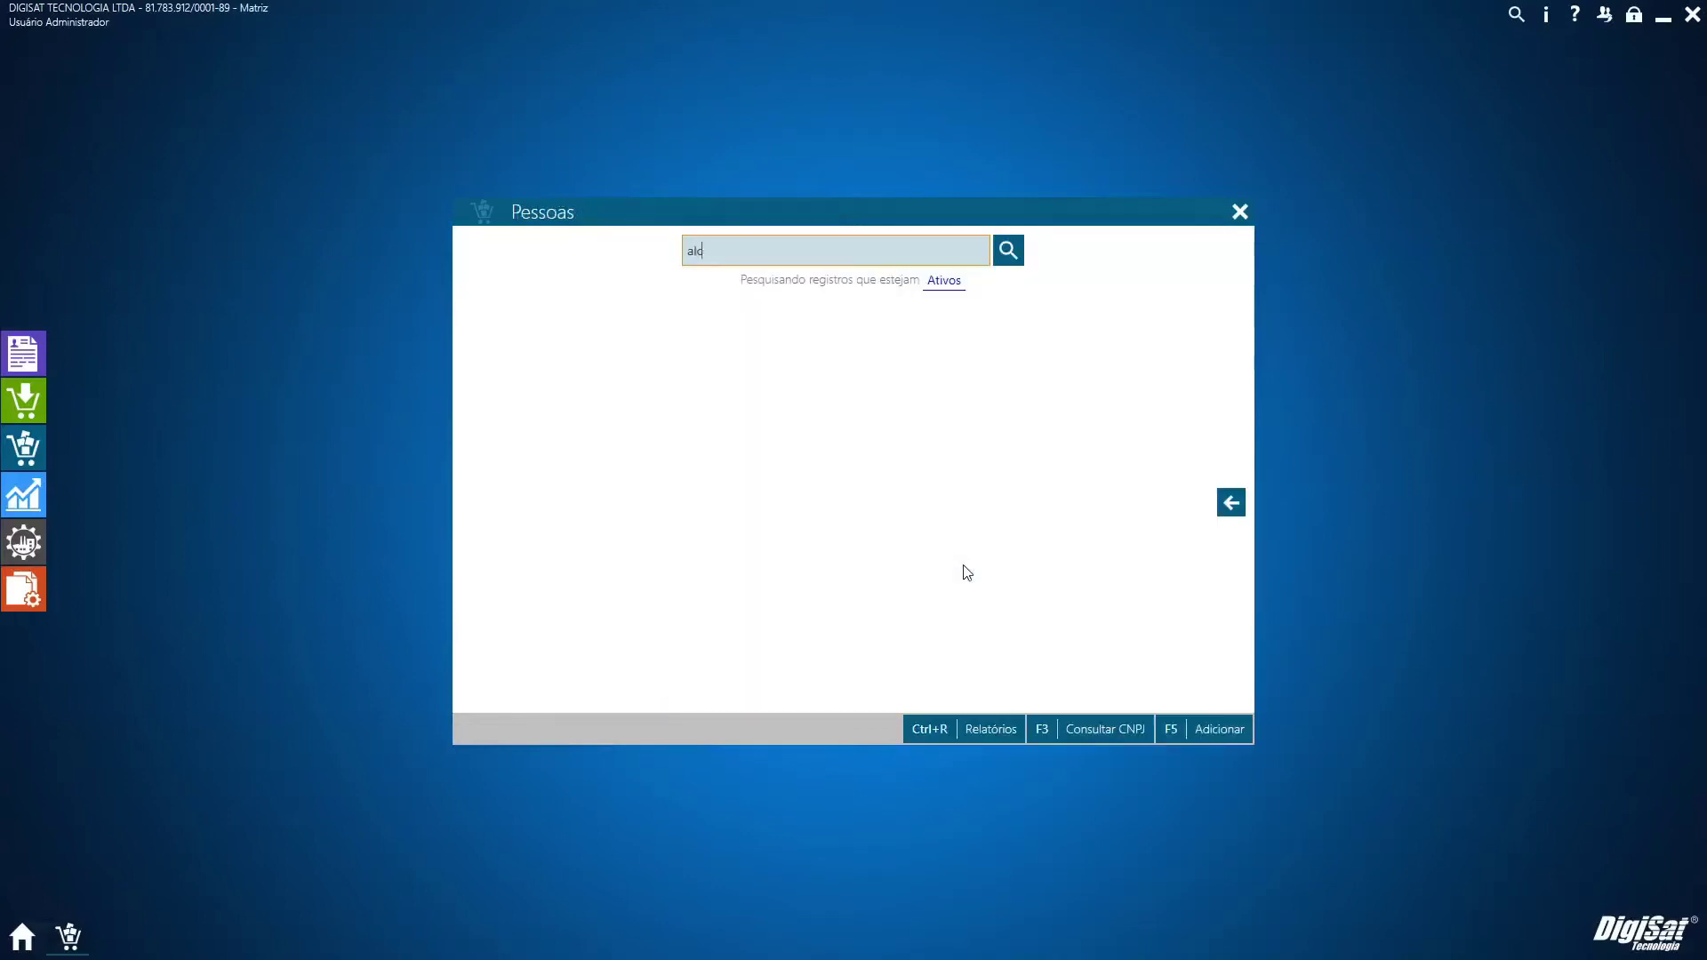
type("e")
key("Return")
left_click(1025, 630)
left_click(1027, 628)
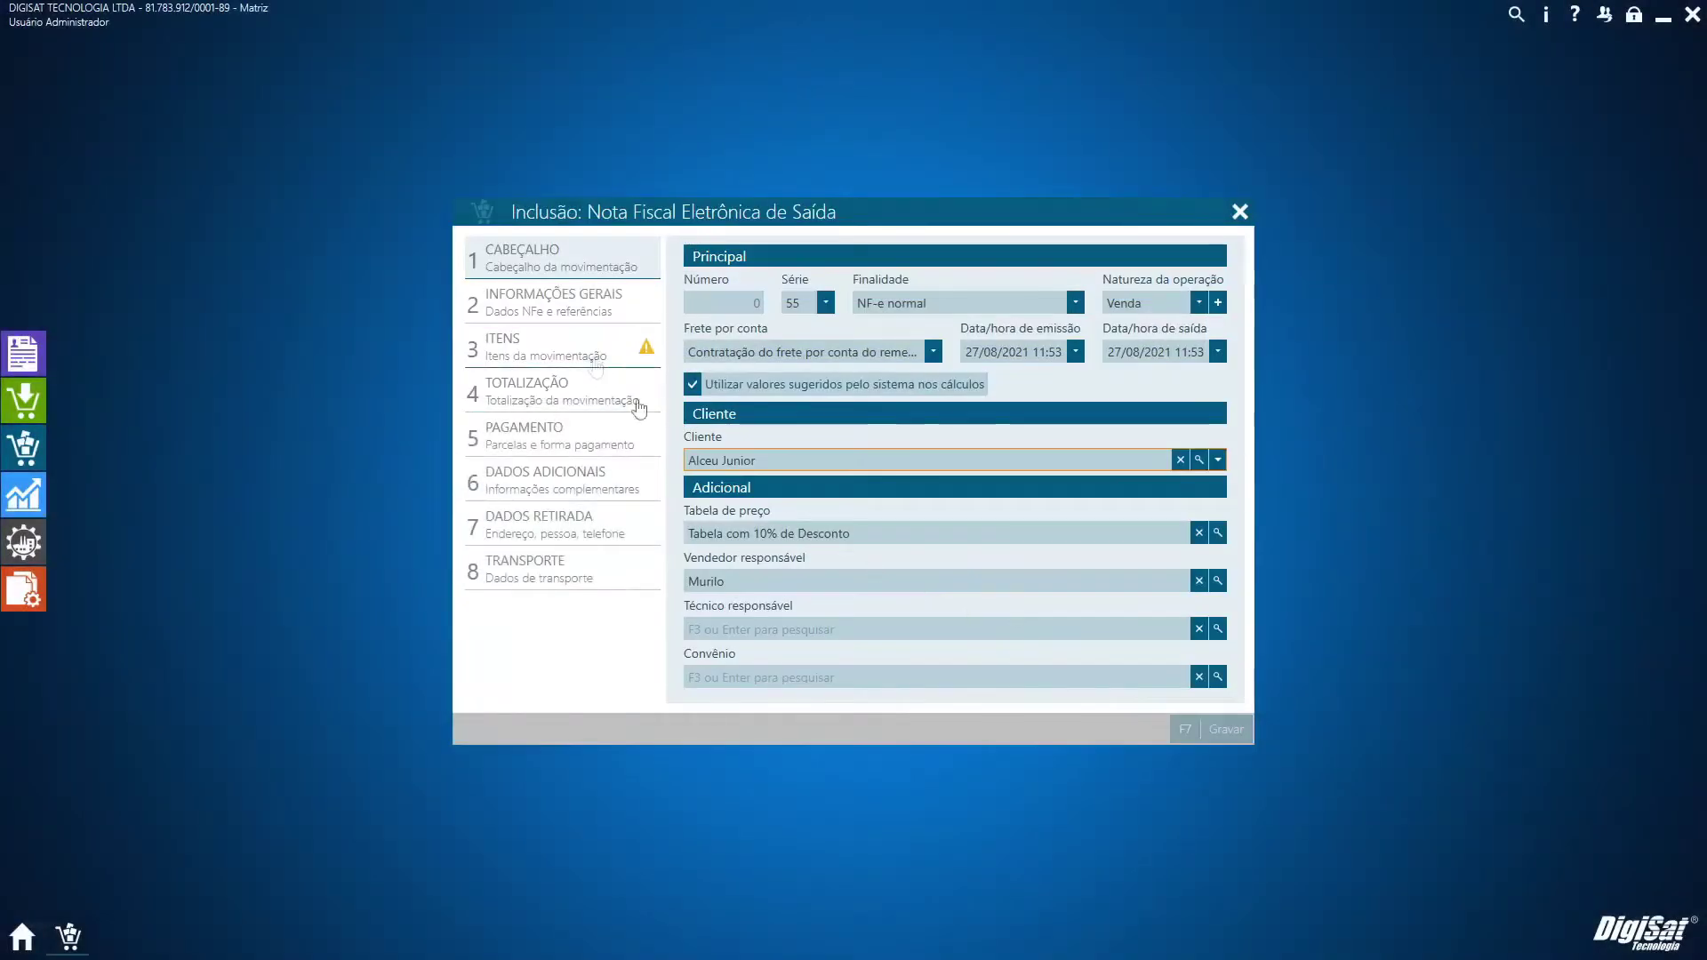
Add item F1 with the responsible seller and PIN, then abandon the unsaved invoice
left_click(596, 364)
type("f1")
key("Return")
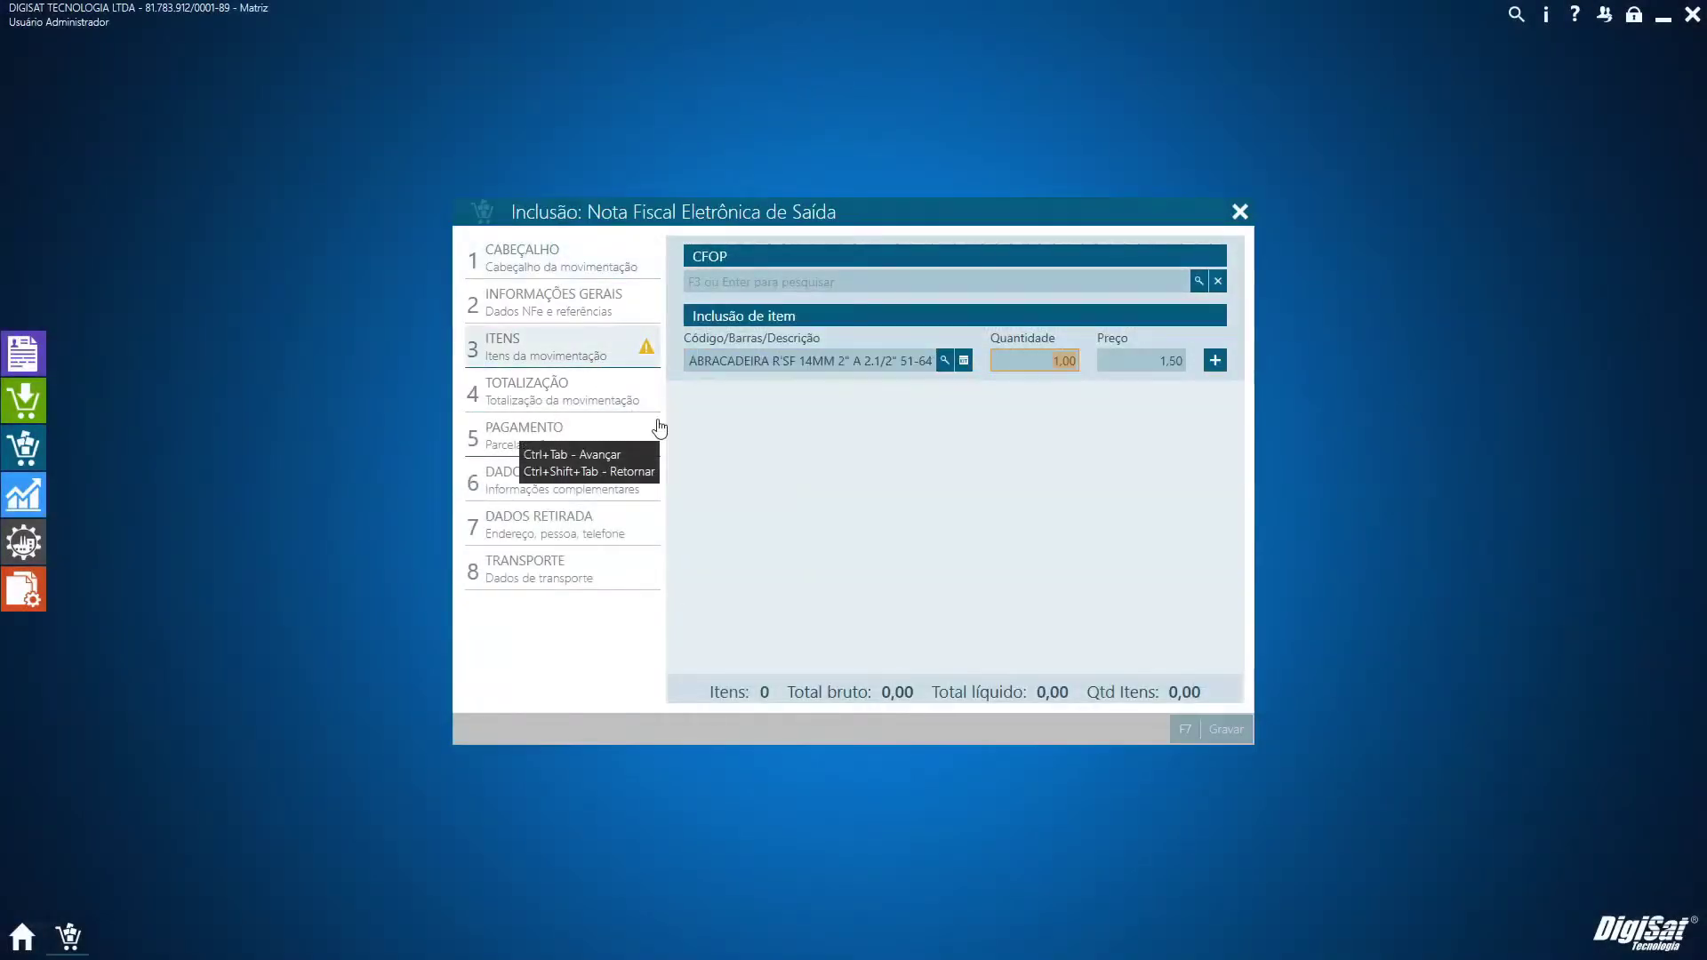
key("Return")
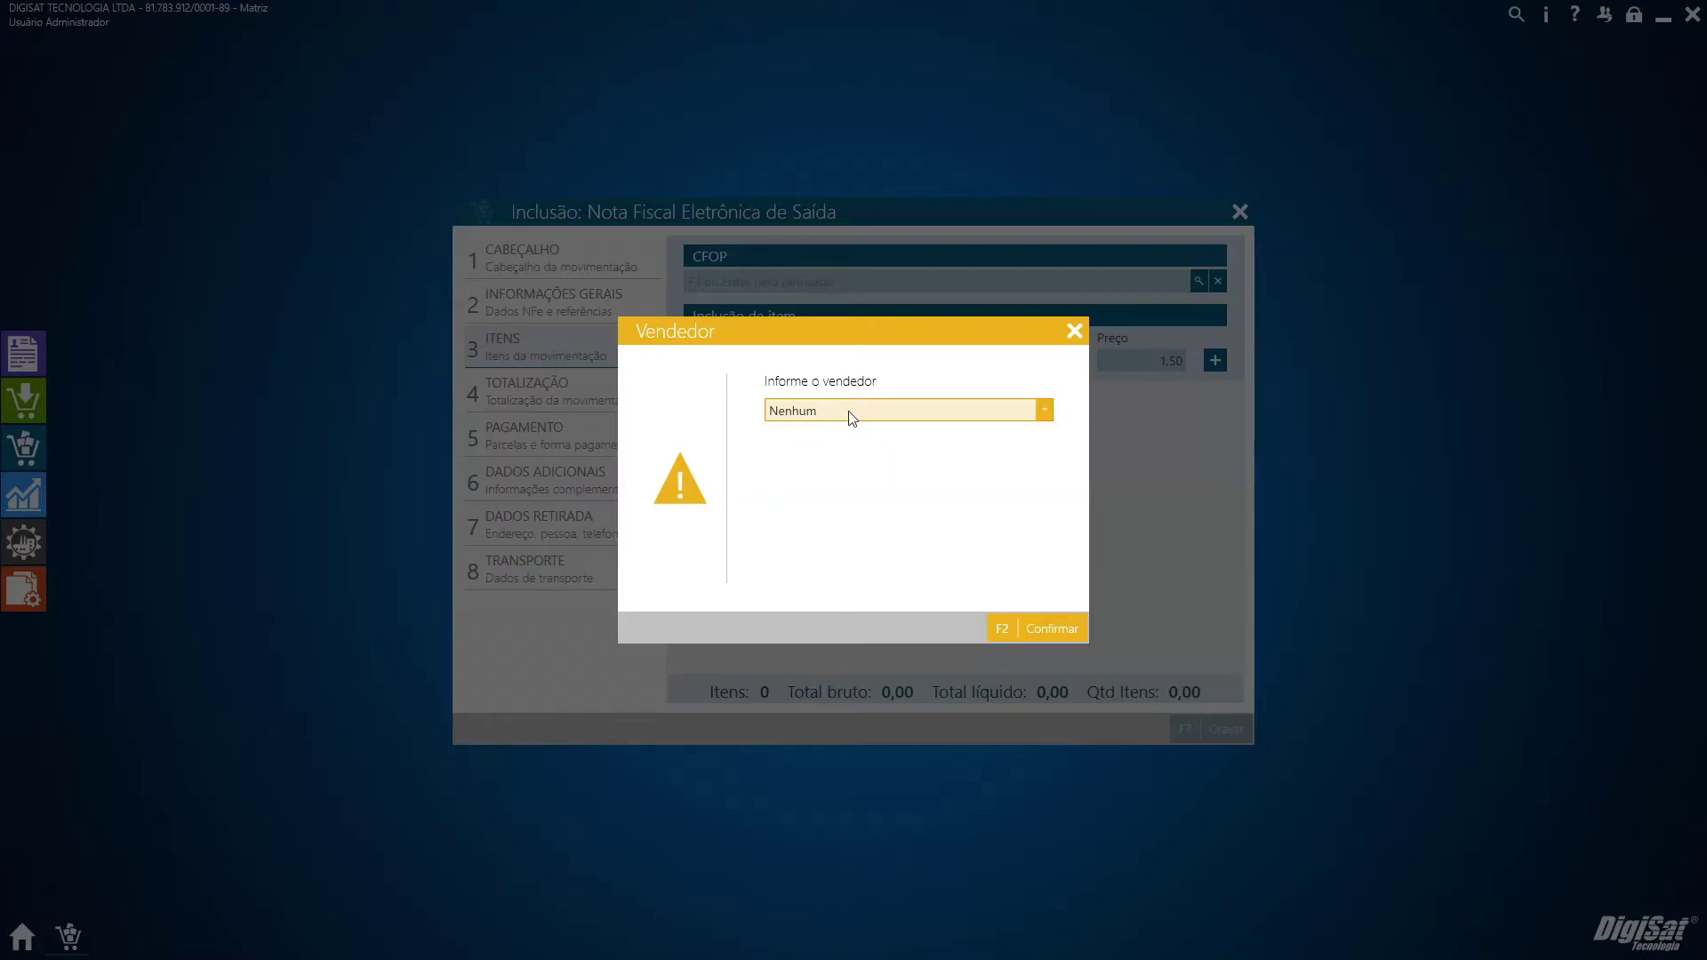
left_click(848, 411)
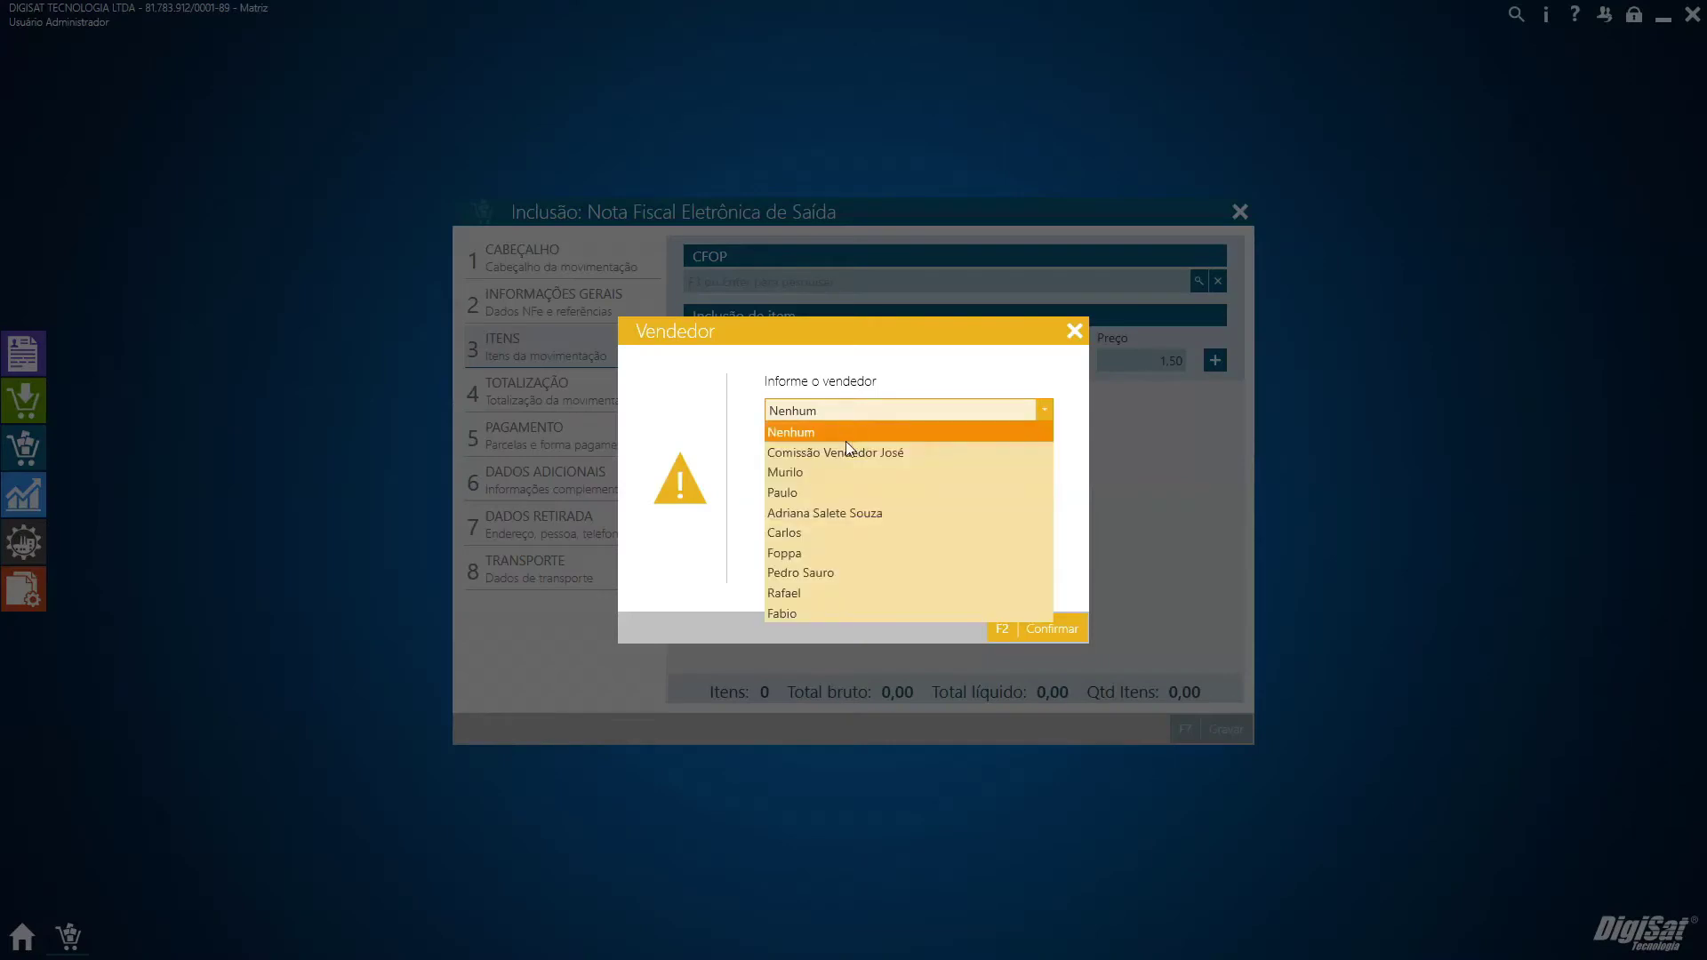
left_click(837, 470)
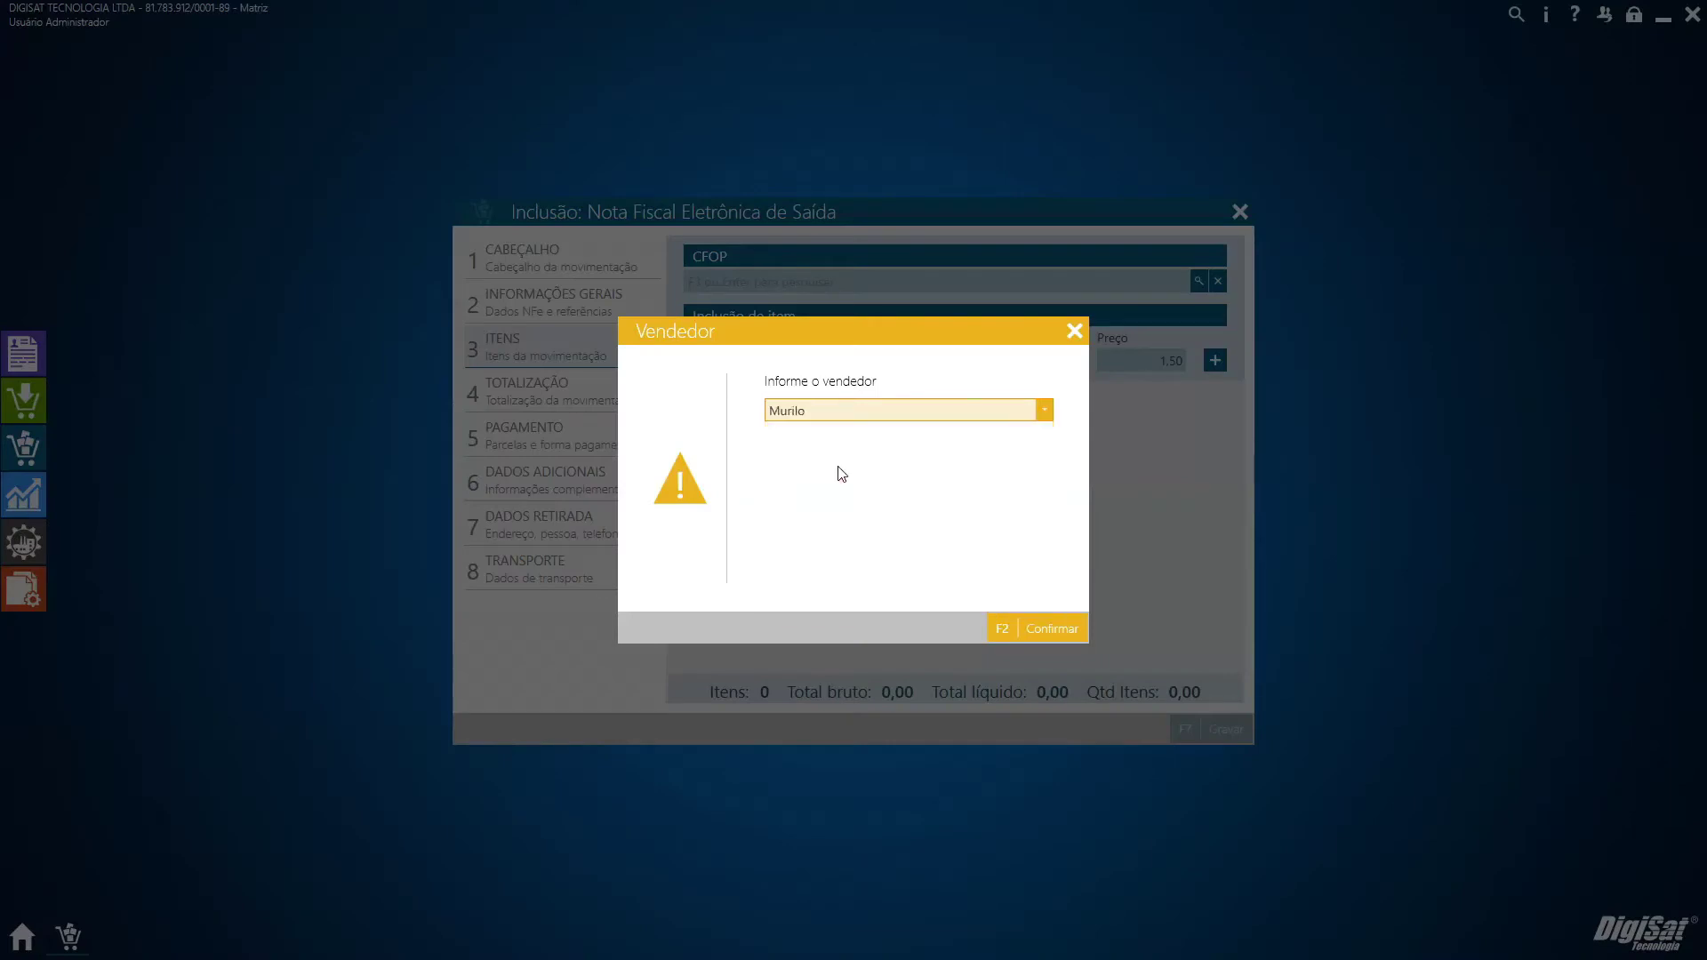
left_click(1039, 638)
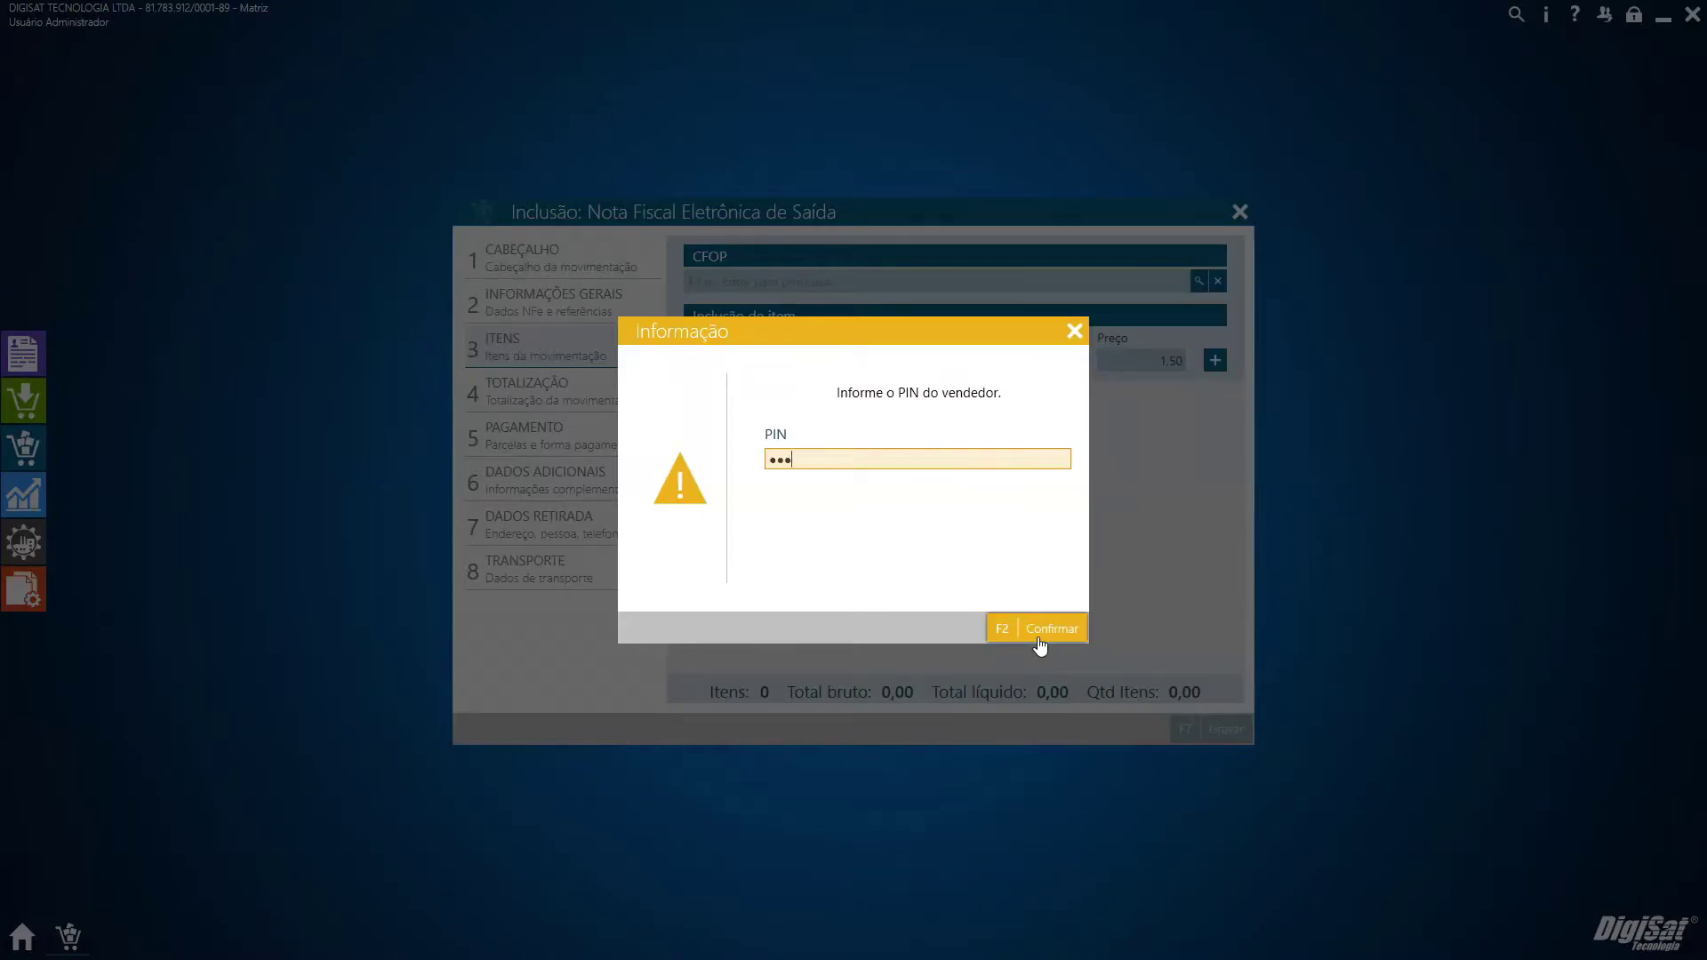
left_click(1040, 628)
left_click(1075, 633)
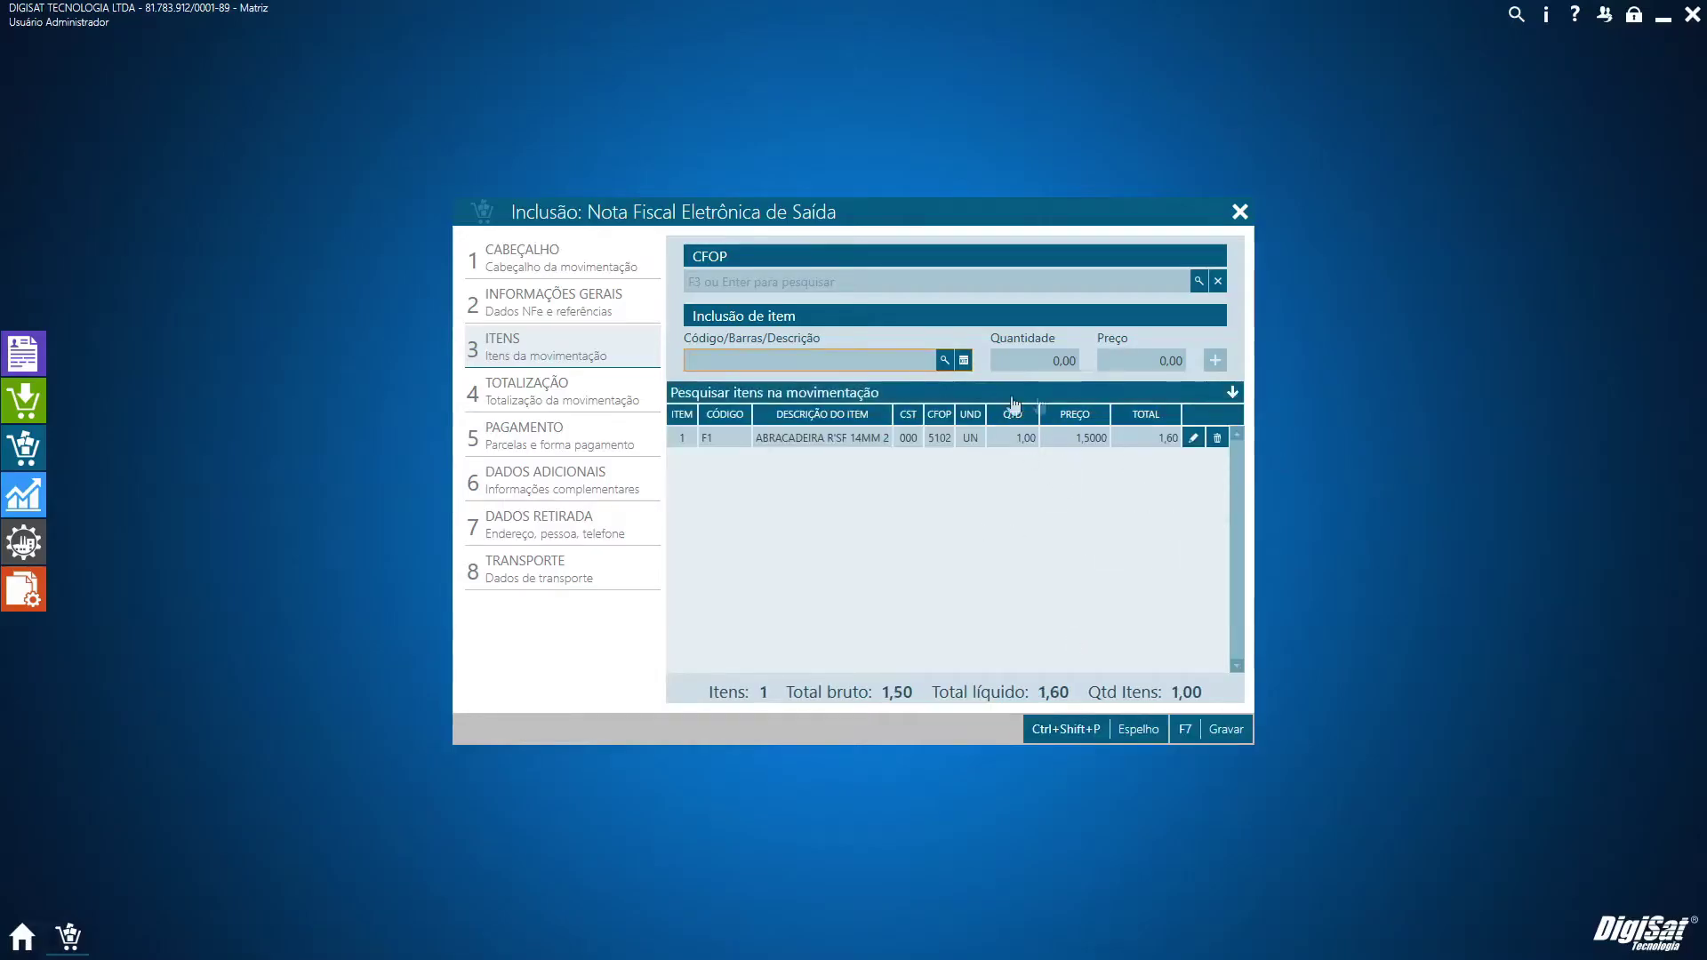
left_click(1240, 214)
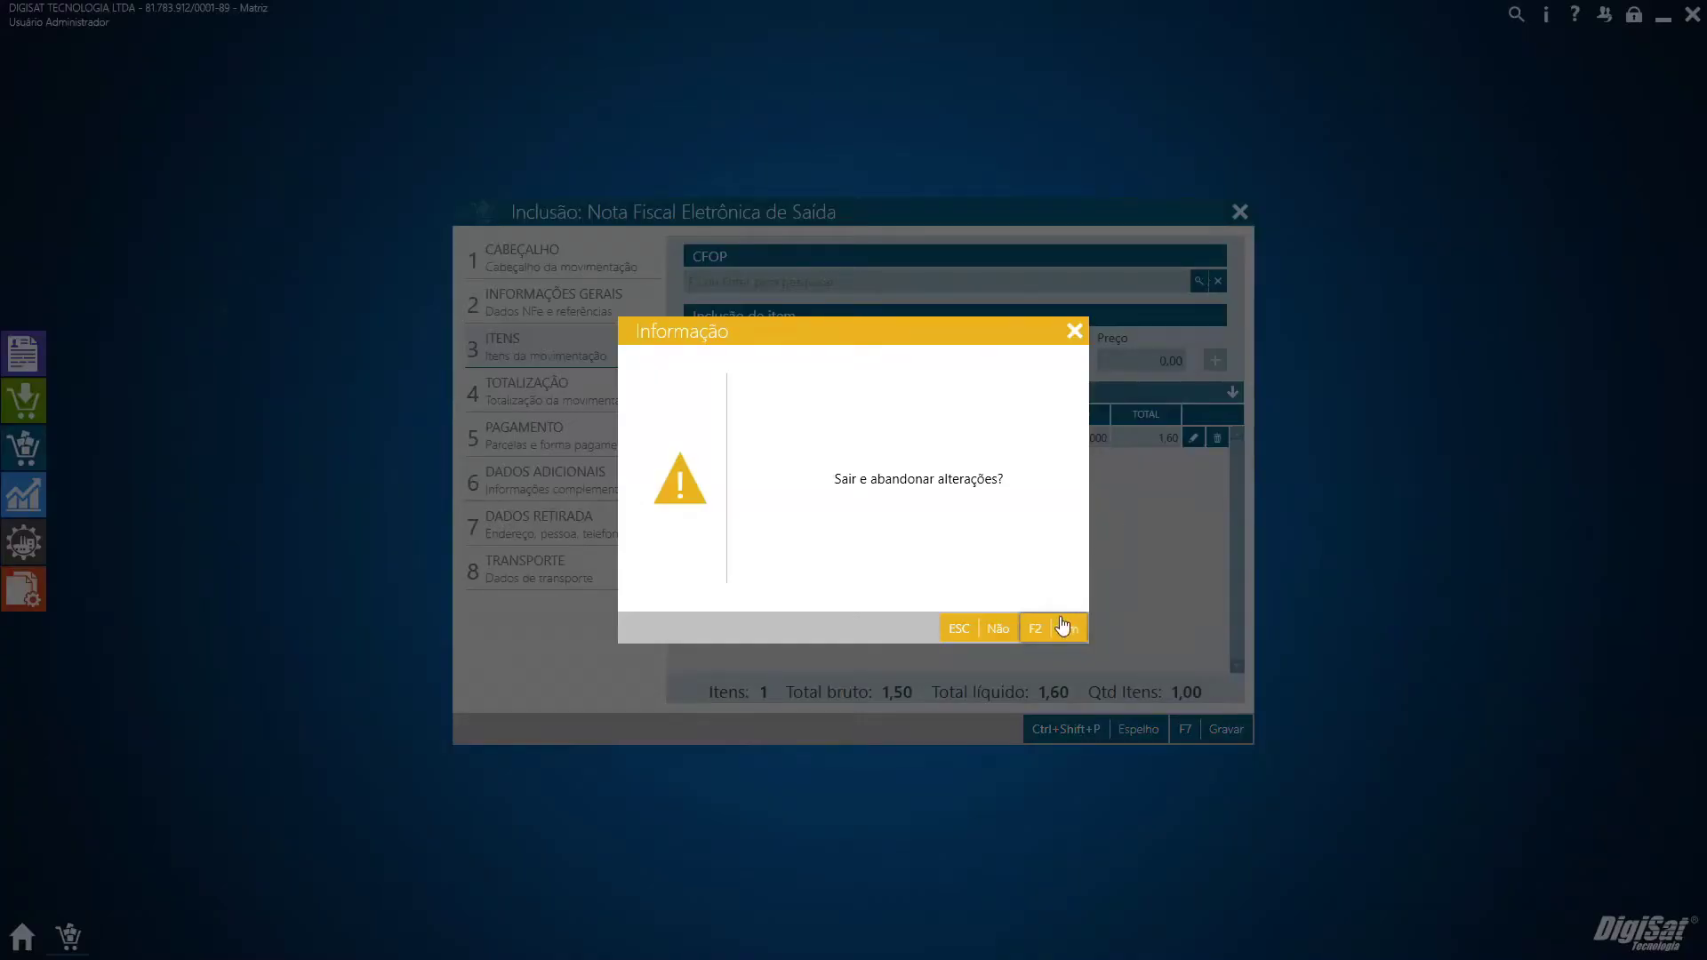
left_click(1064, 624)
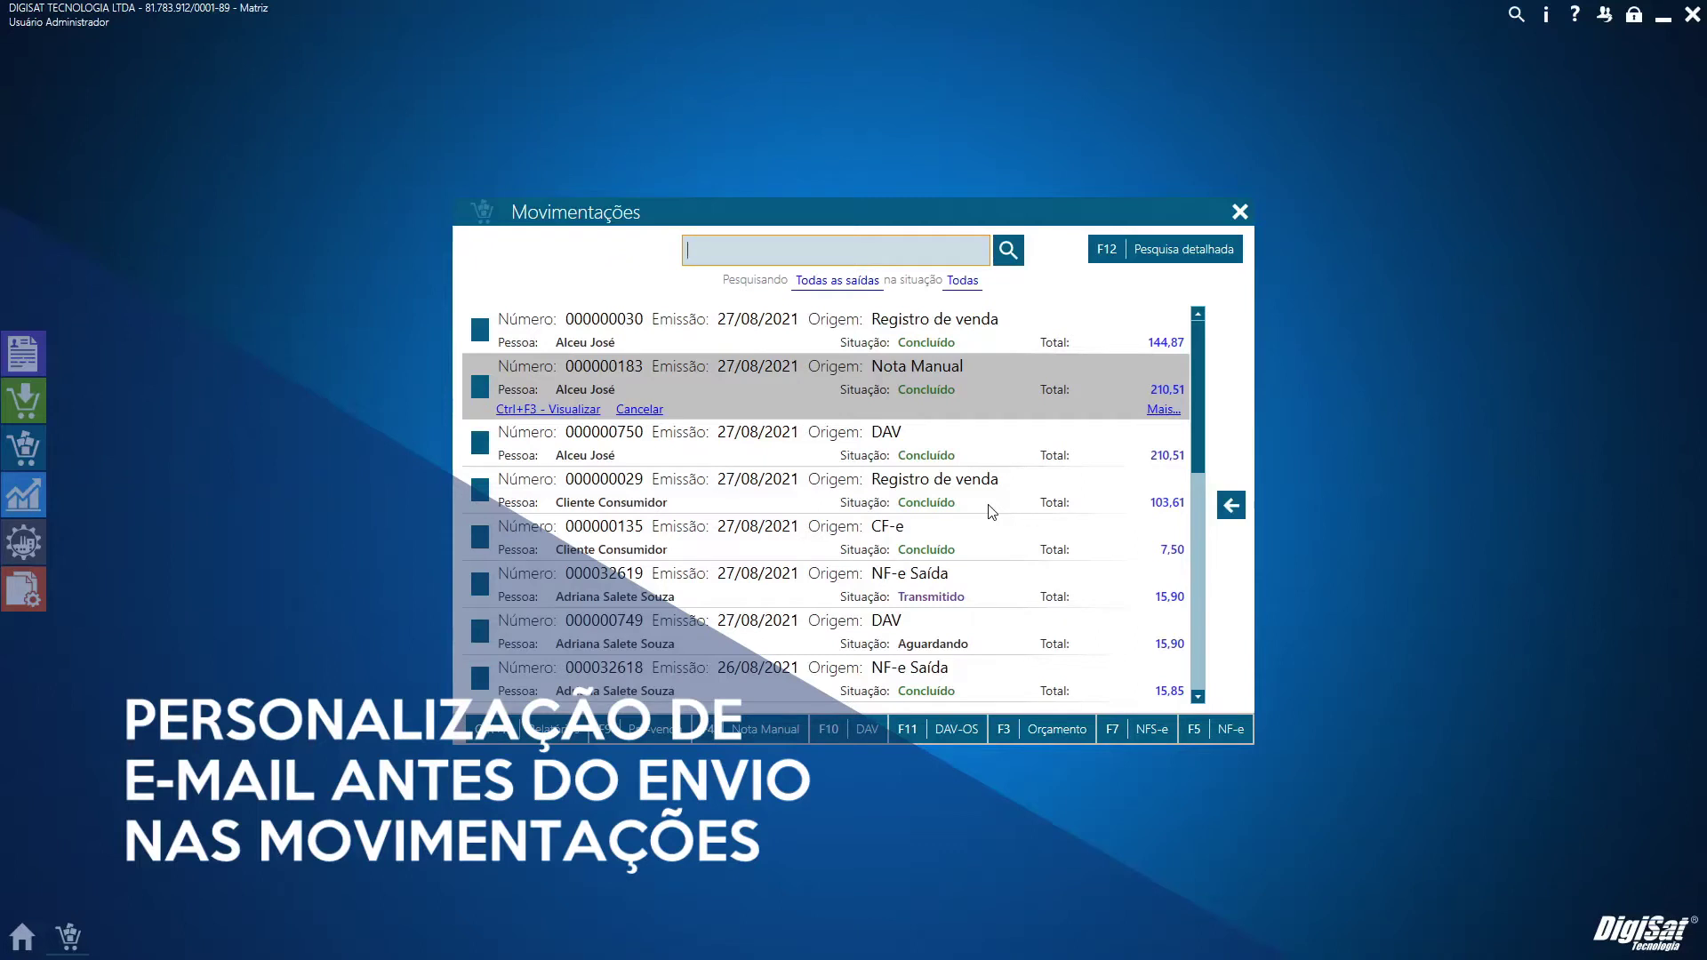
E-mail DAV 000000750 to its customer with Ctrl+E, then close Movimentações
left_click(951, 461)
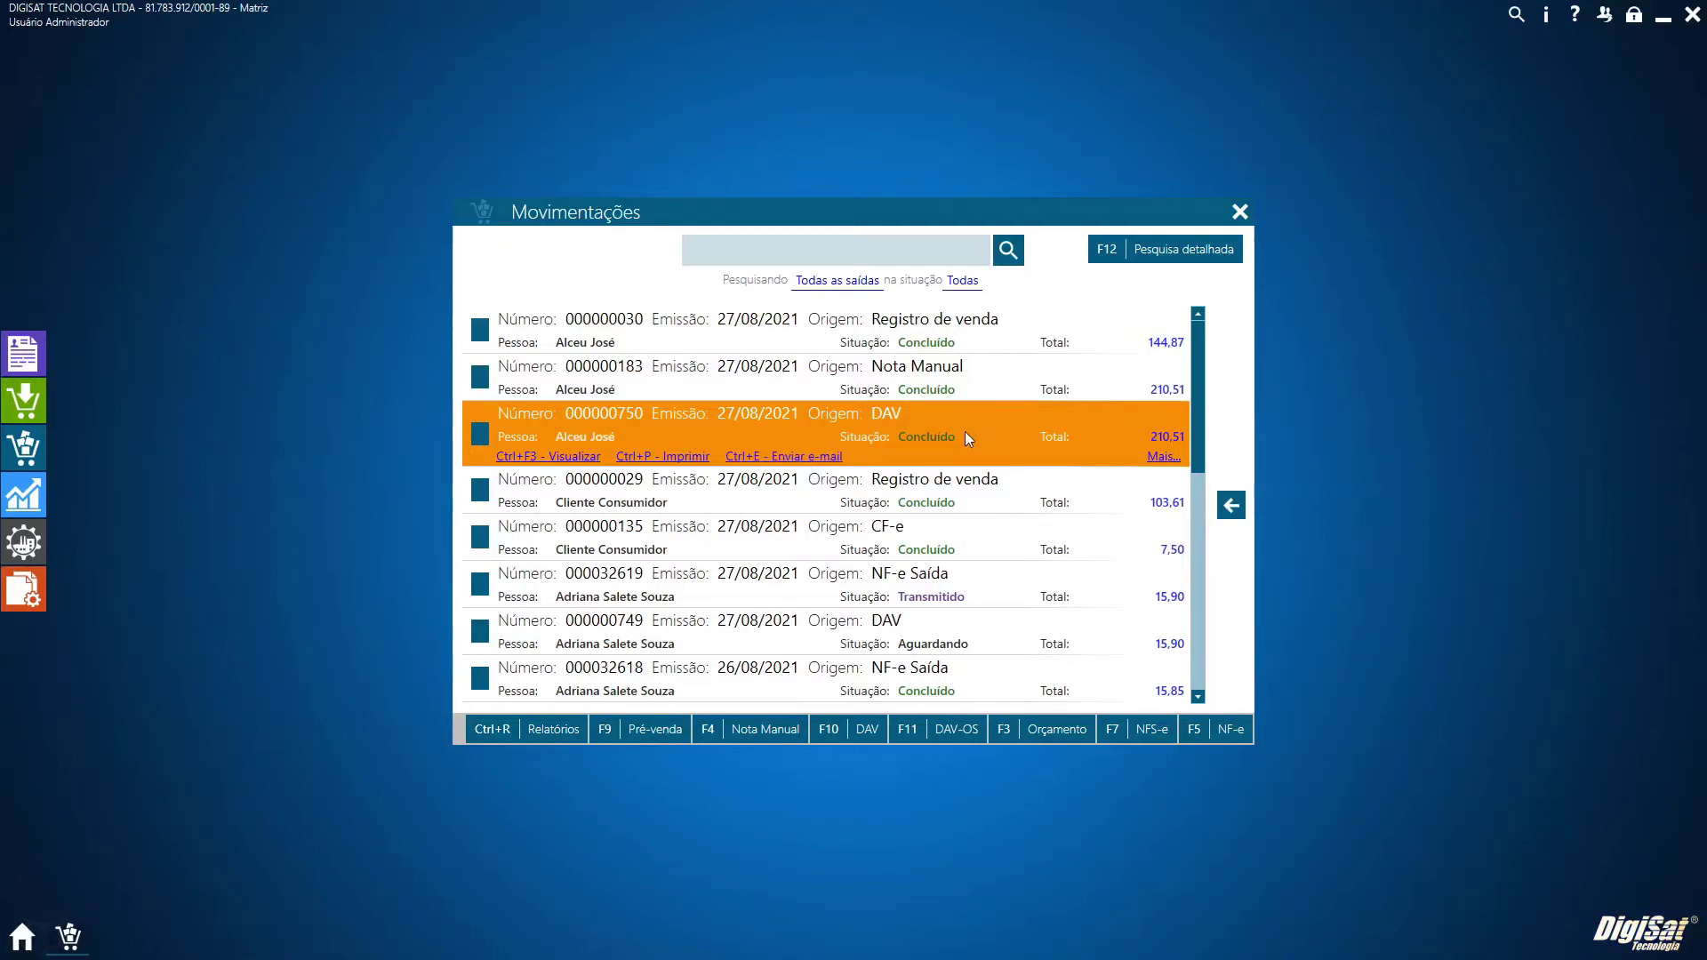
key("ctrl+e")
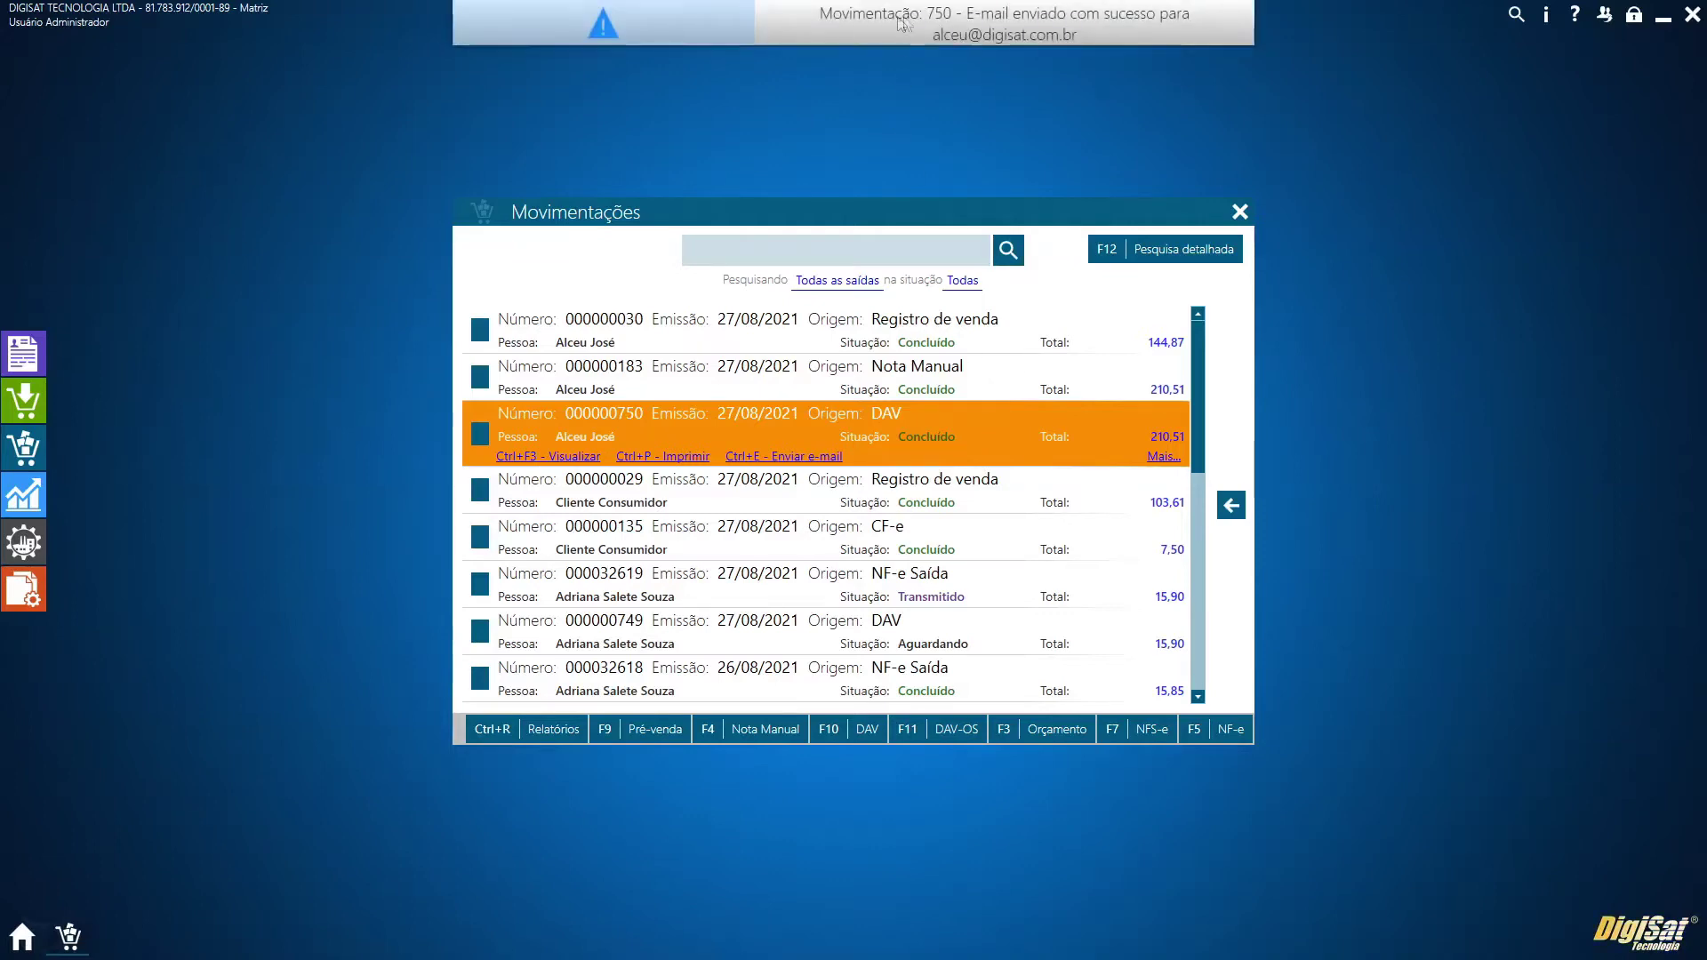
left_click(1239, 212)
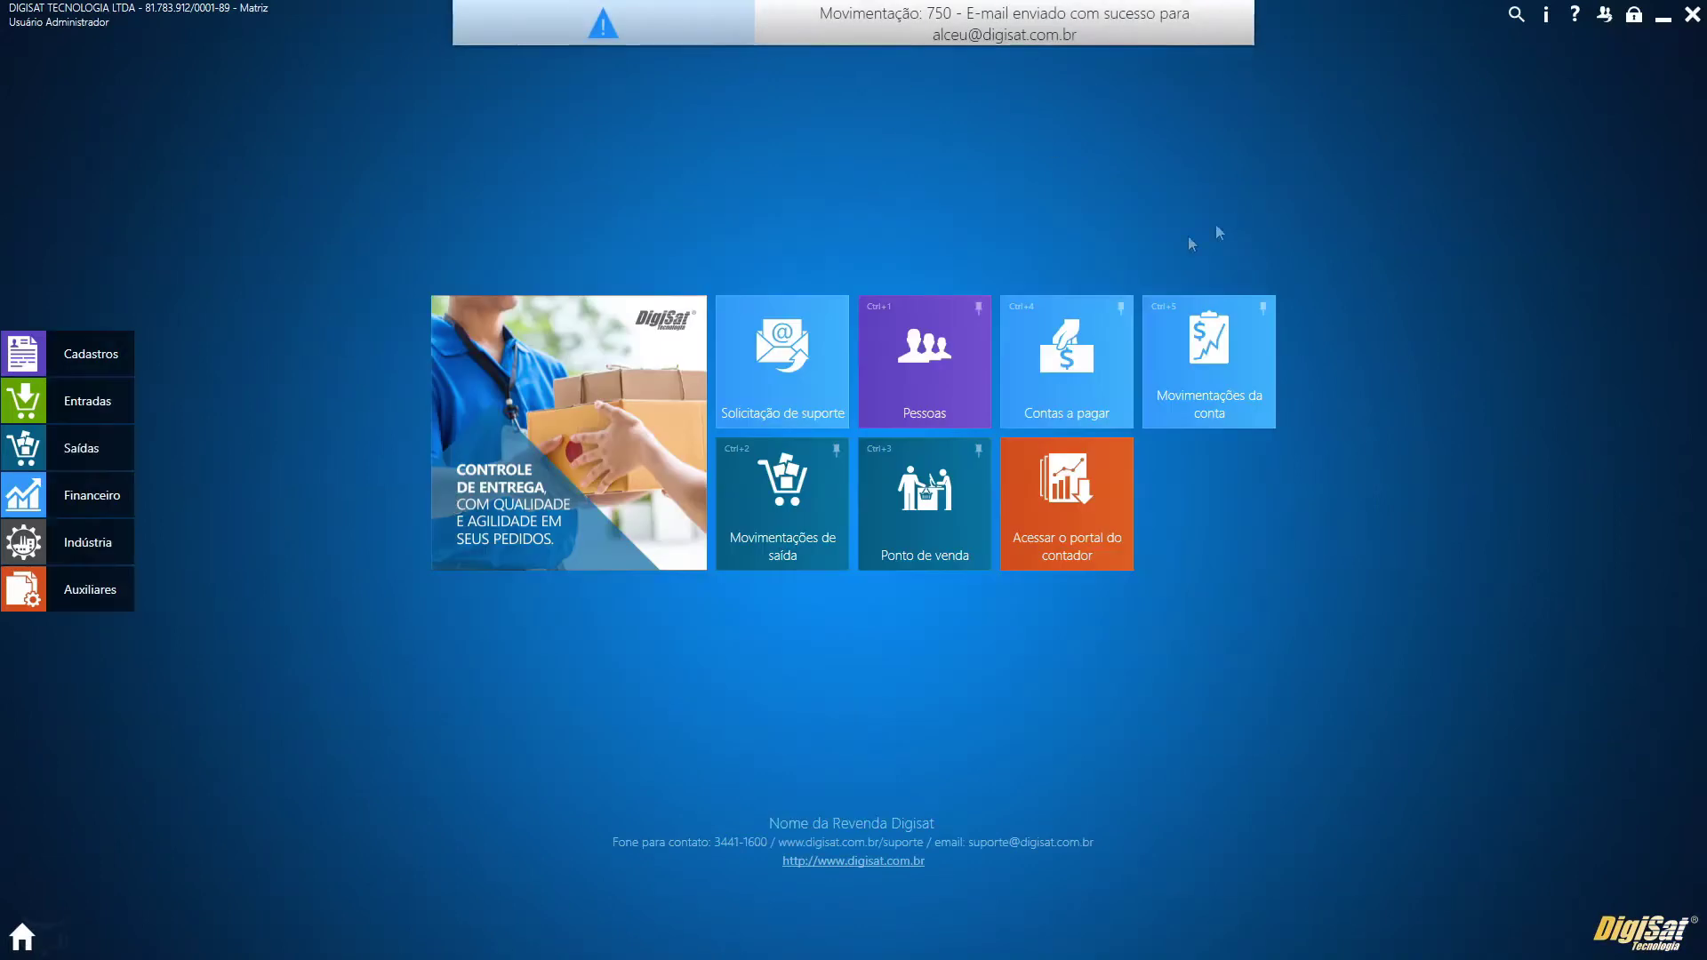
Uncheck 'Enviar e-mail automaticamente' under AUXILIAR > Configurações de e-mail and save with Gravar
left_click(96, 592)
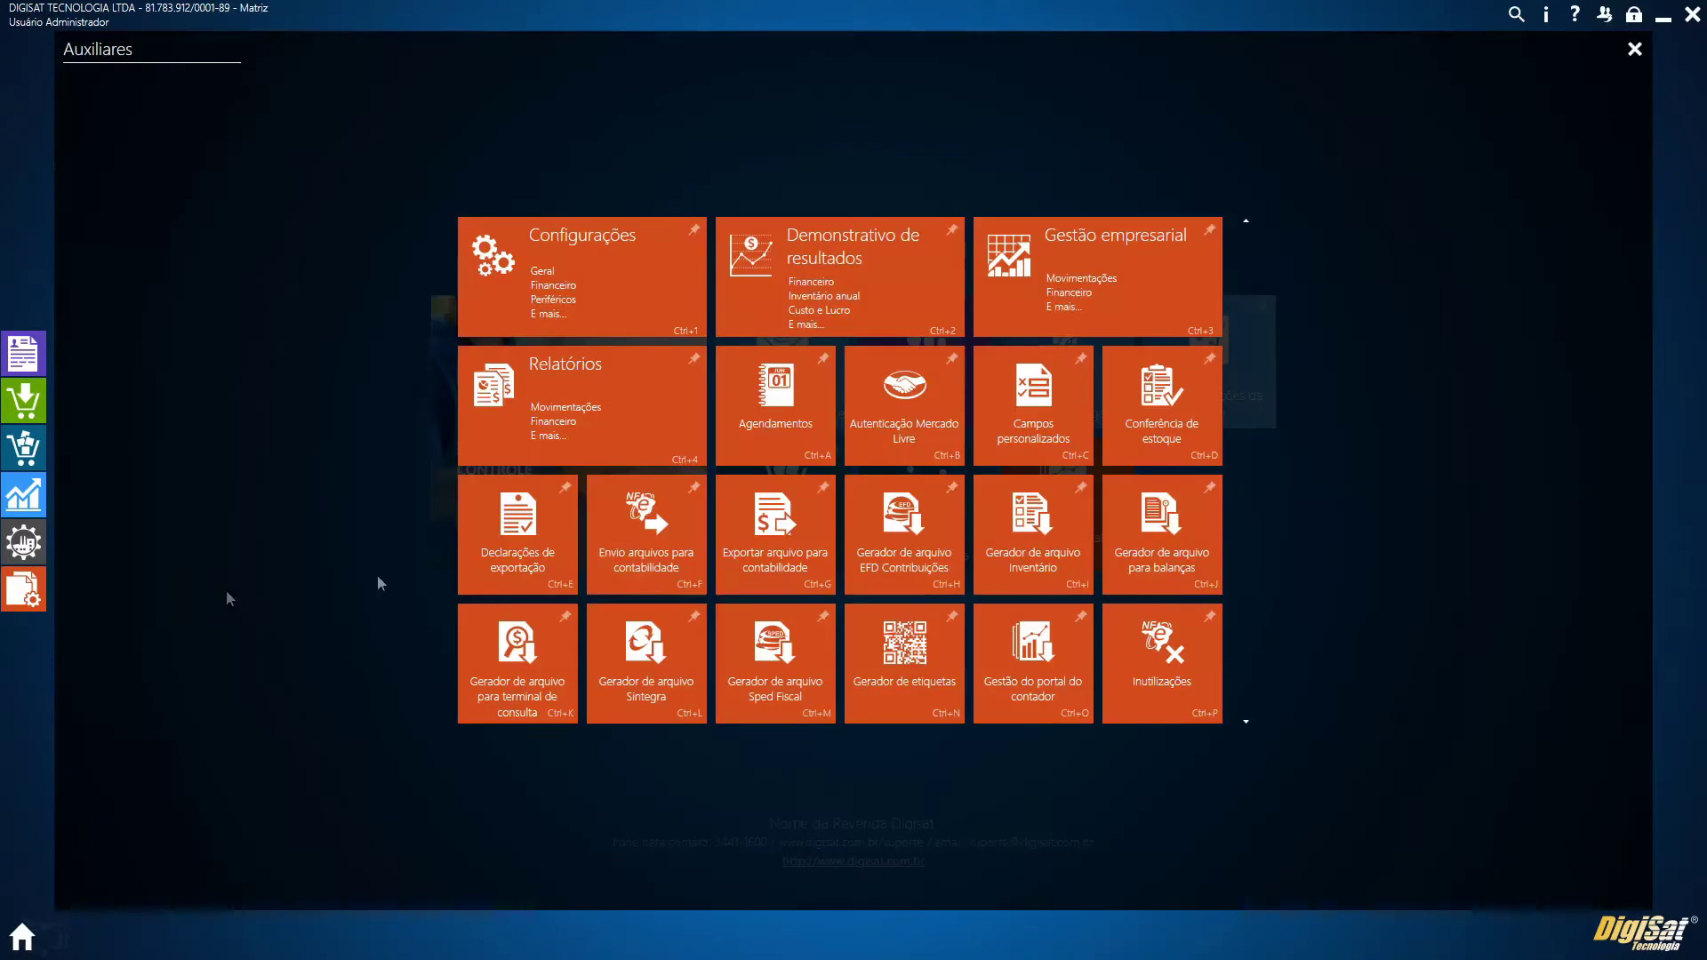
left_click(594, 287)
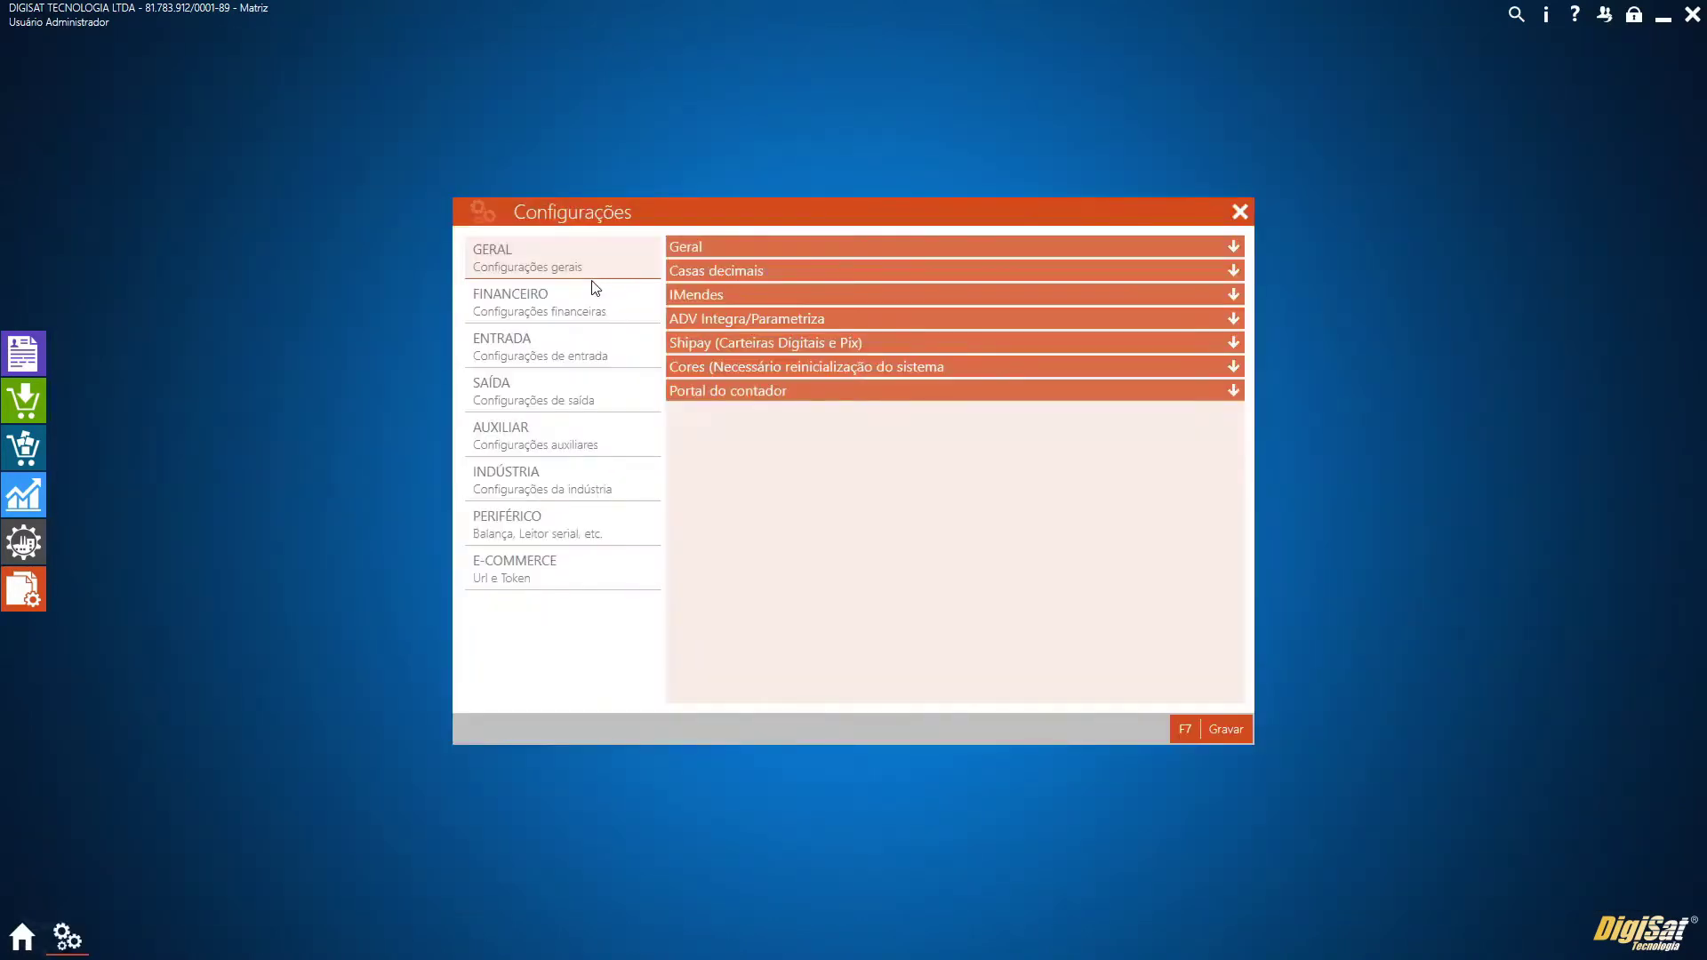
left_click(583, 446)
left_click(762, 248)
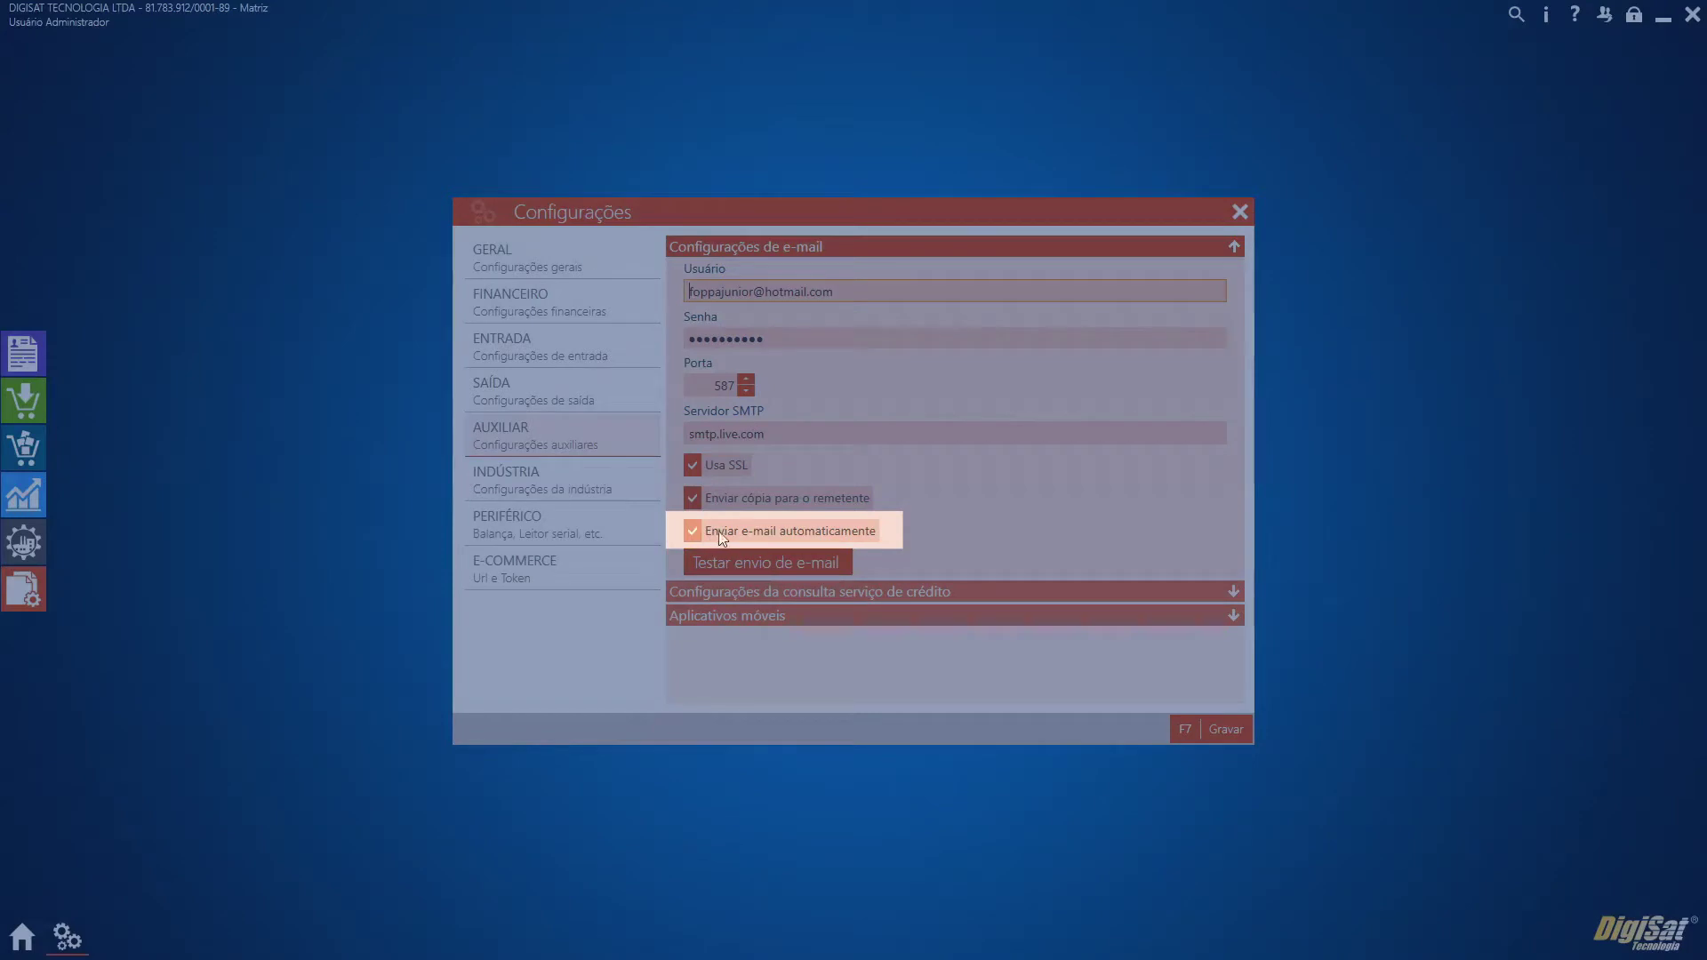
left_click(783, 526)
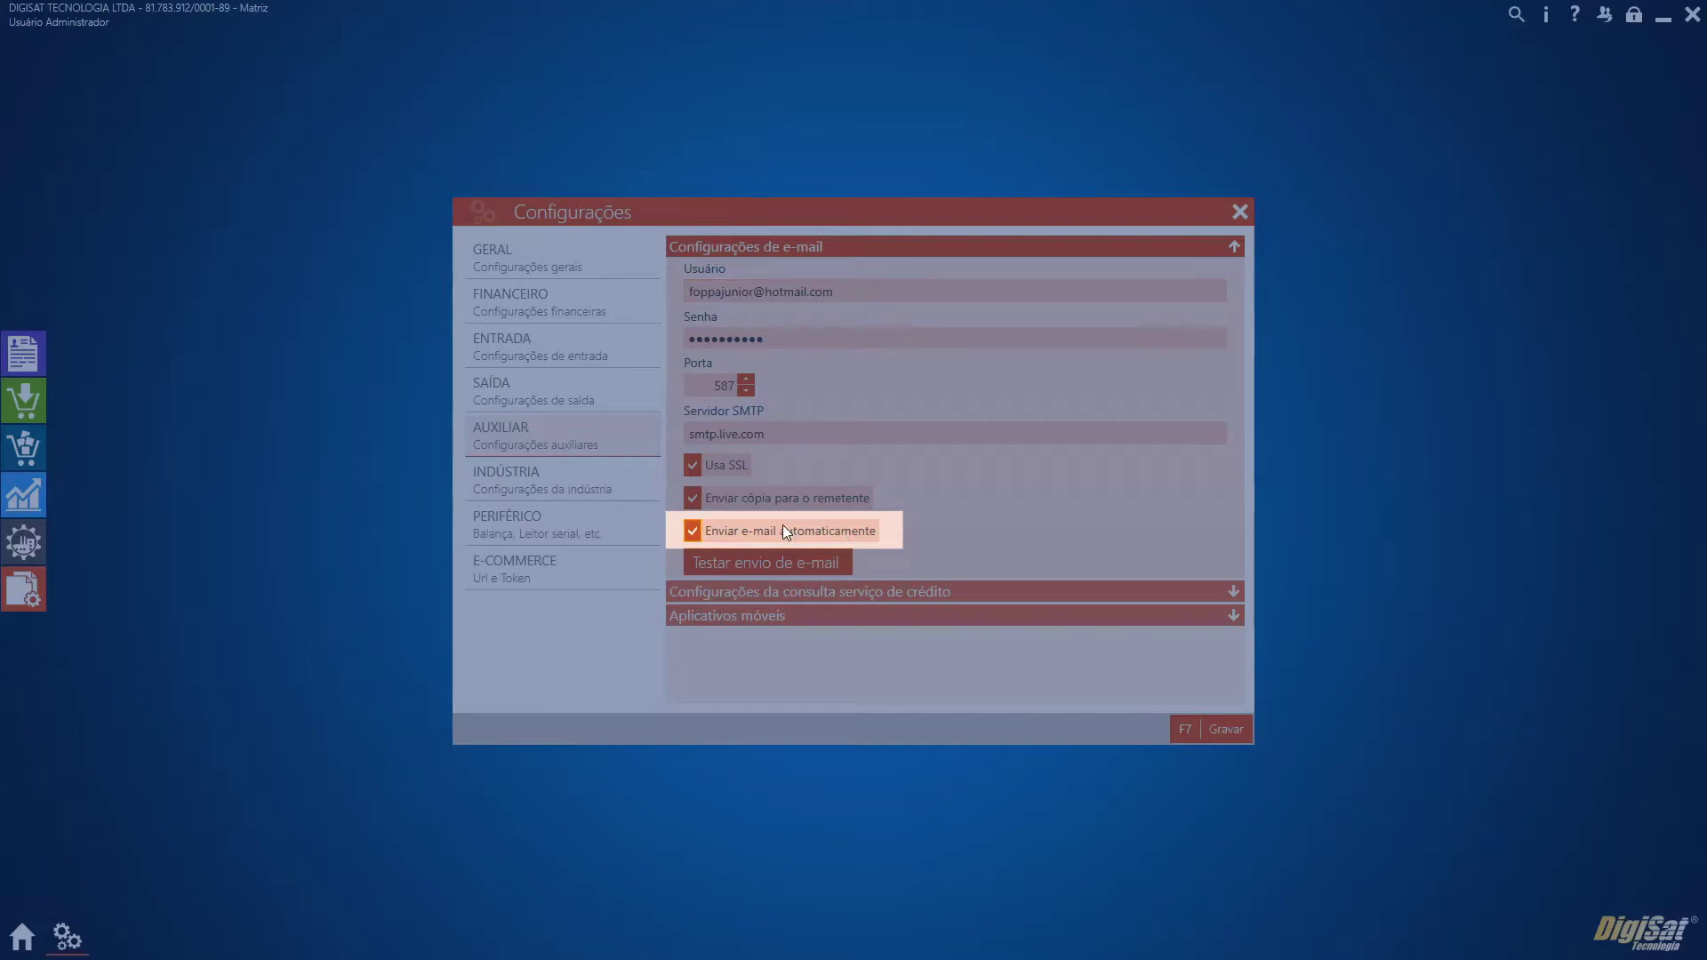
left_click(1223, 729)
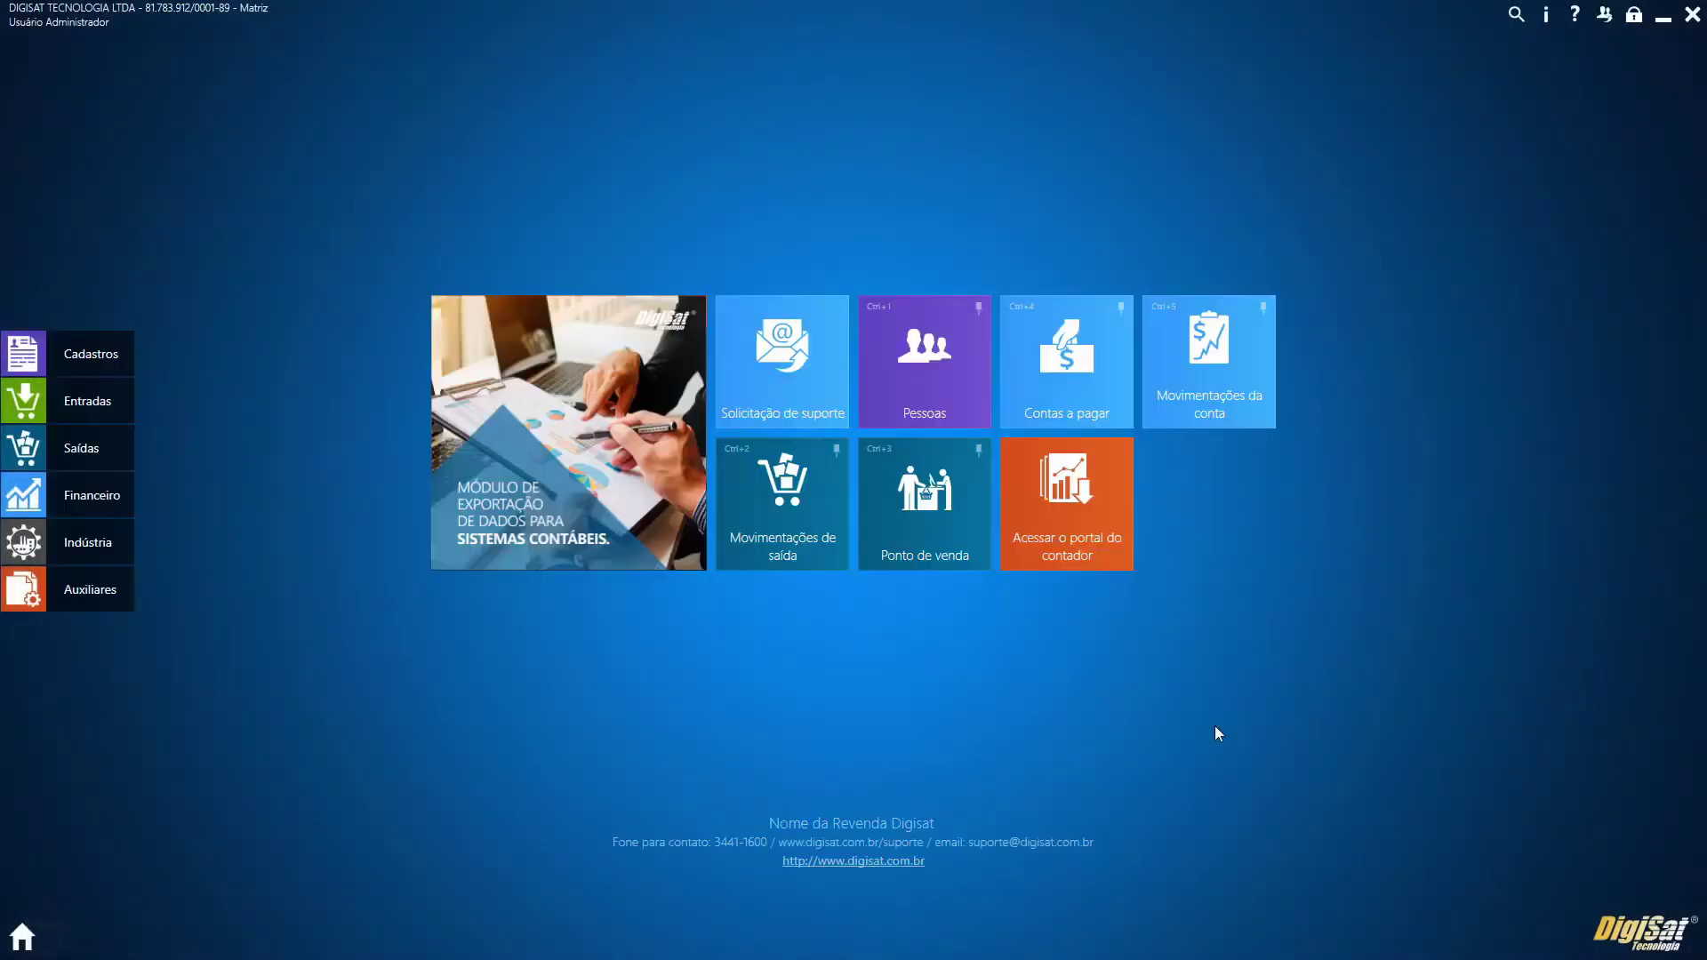
left_click(795, 545)
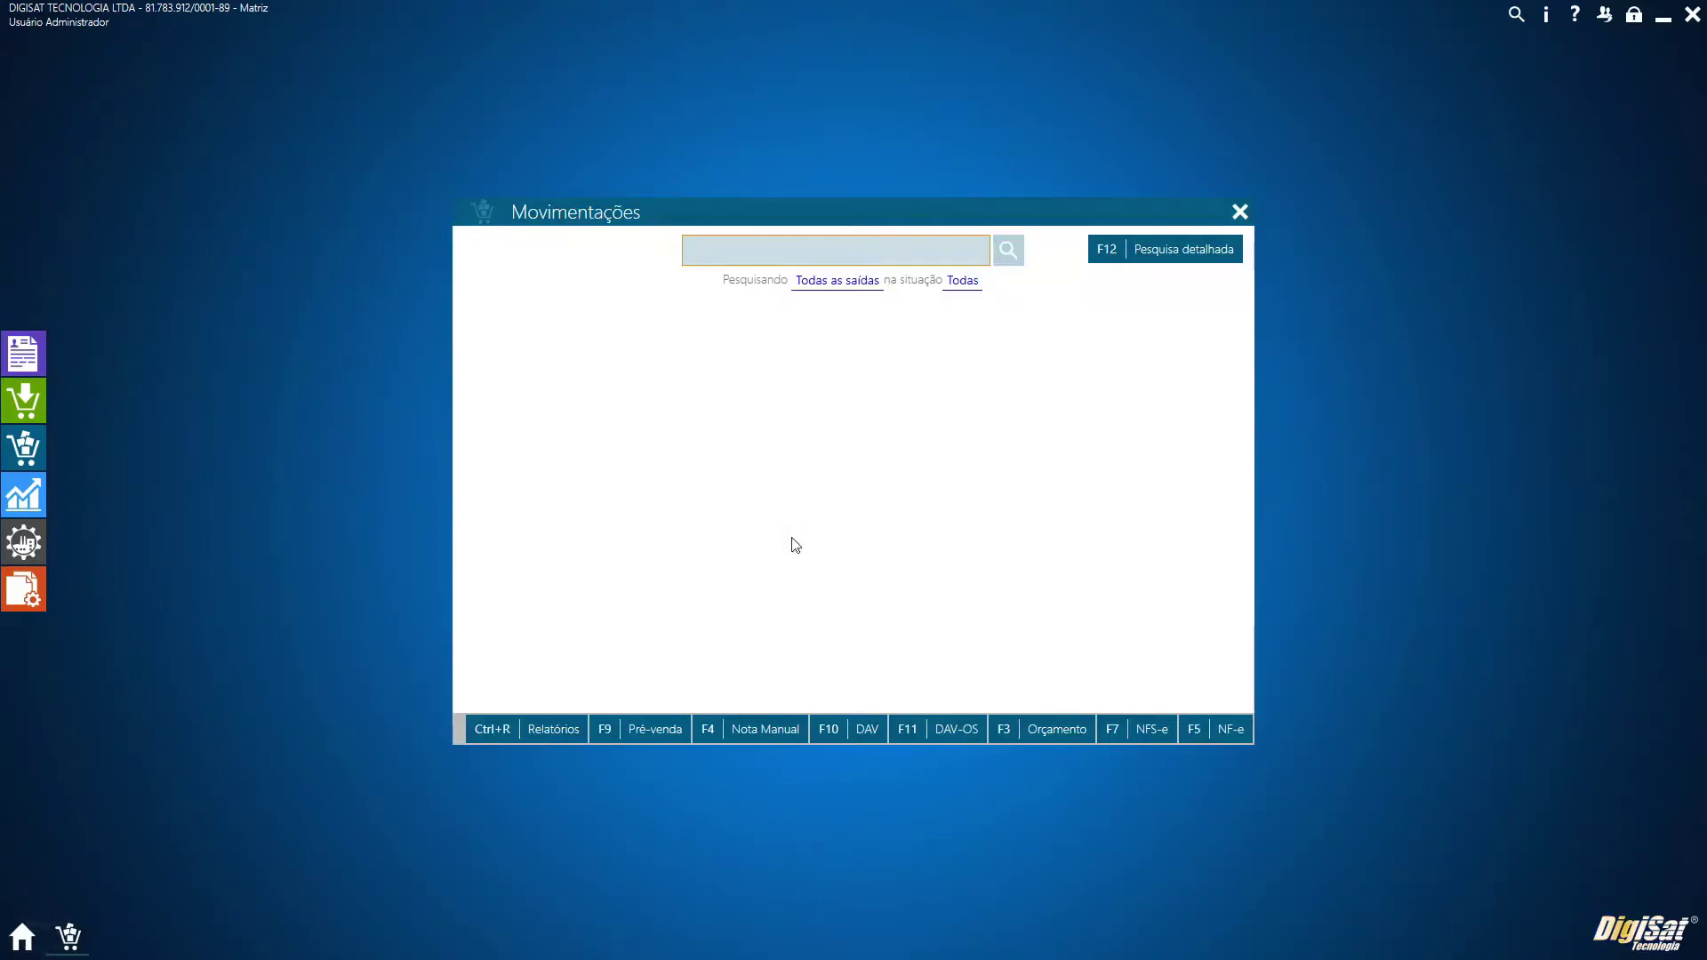
Open the e-mail for DAV 000000750, look over the body's editing options, and confirm sending it
left_click(880, 452)
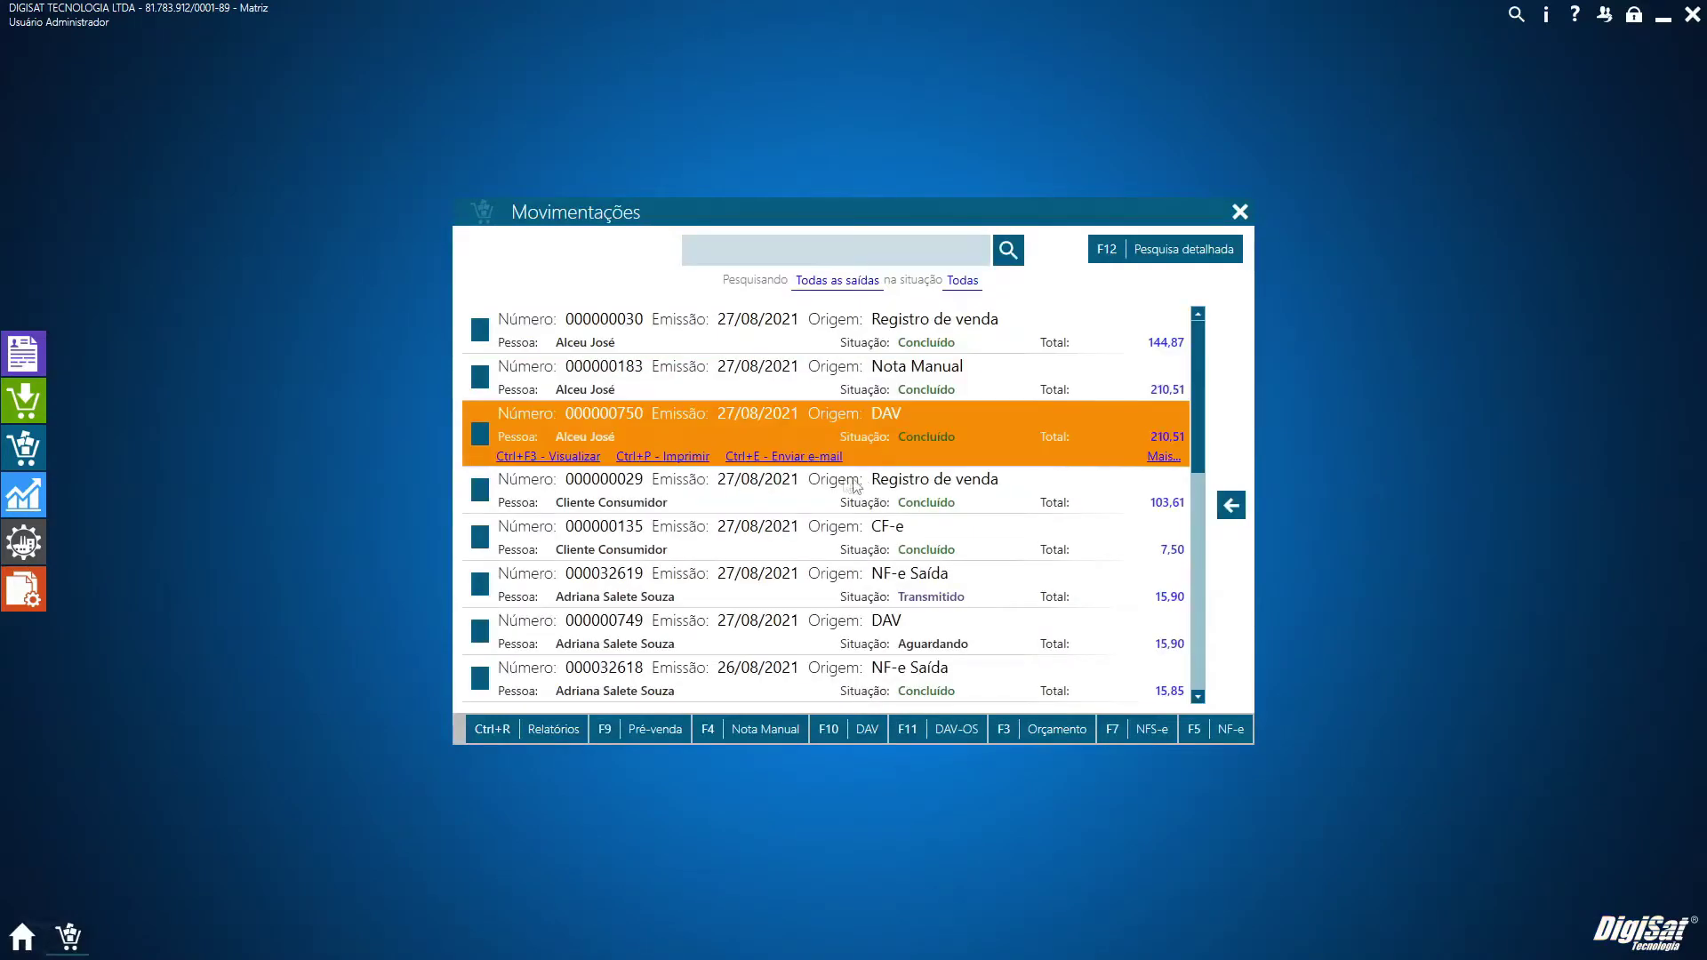
left_click(805, 457)
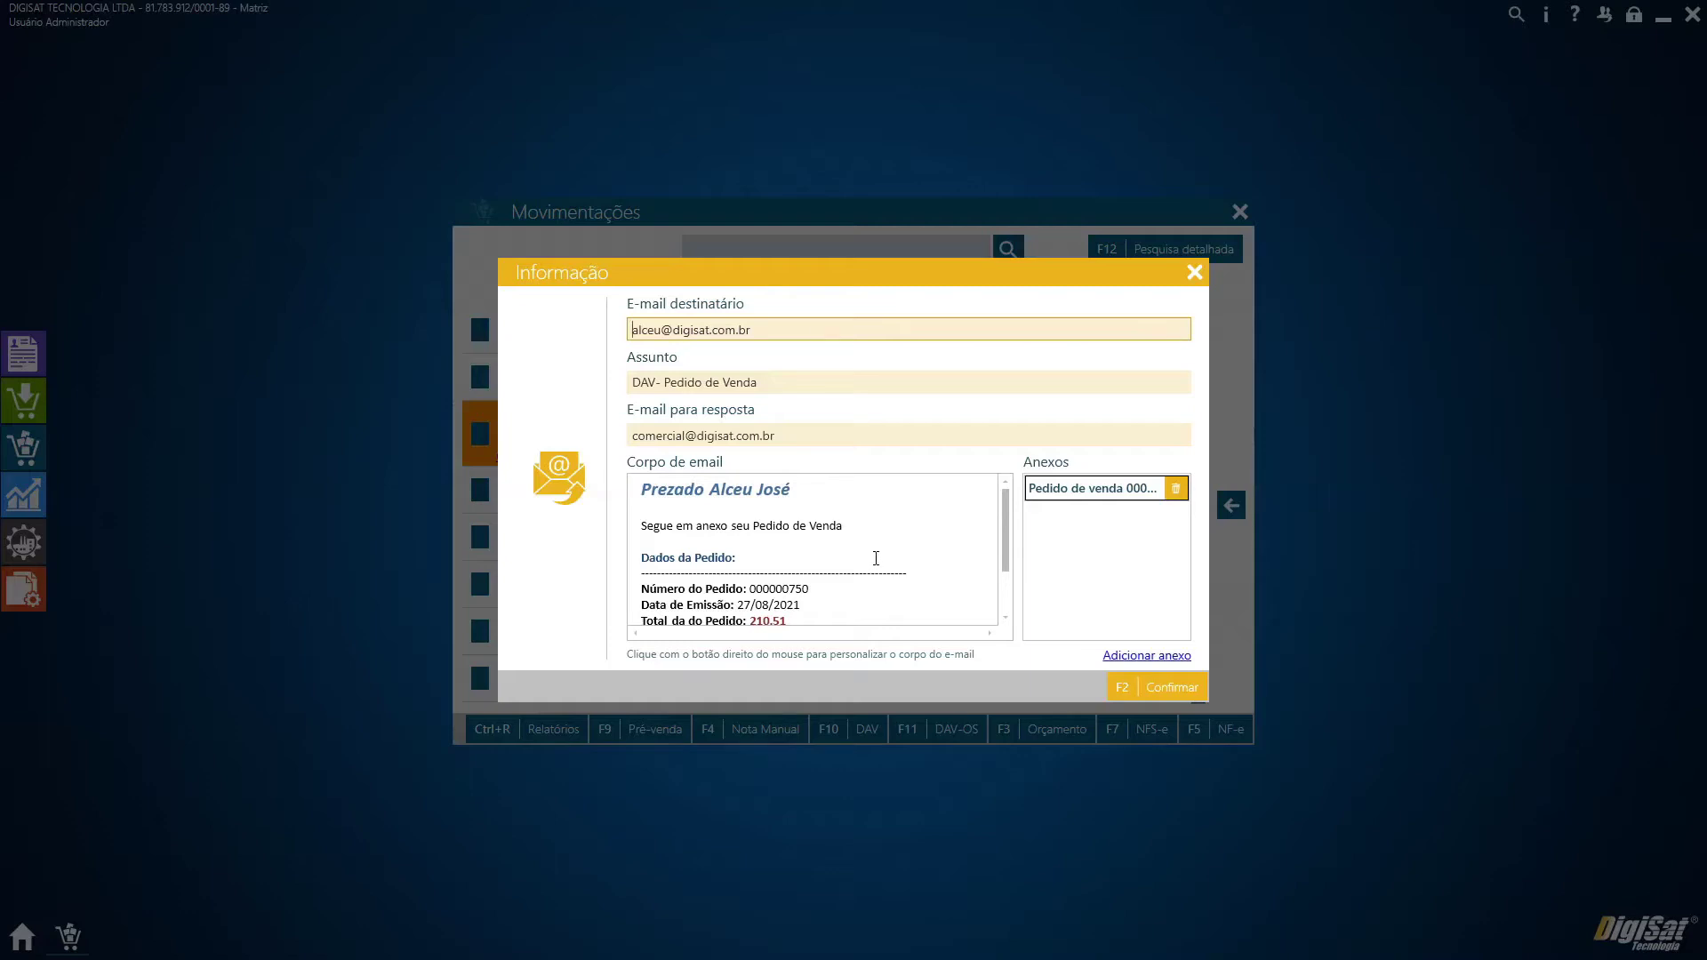
left_click(892, 540)
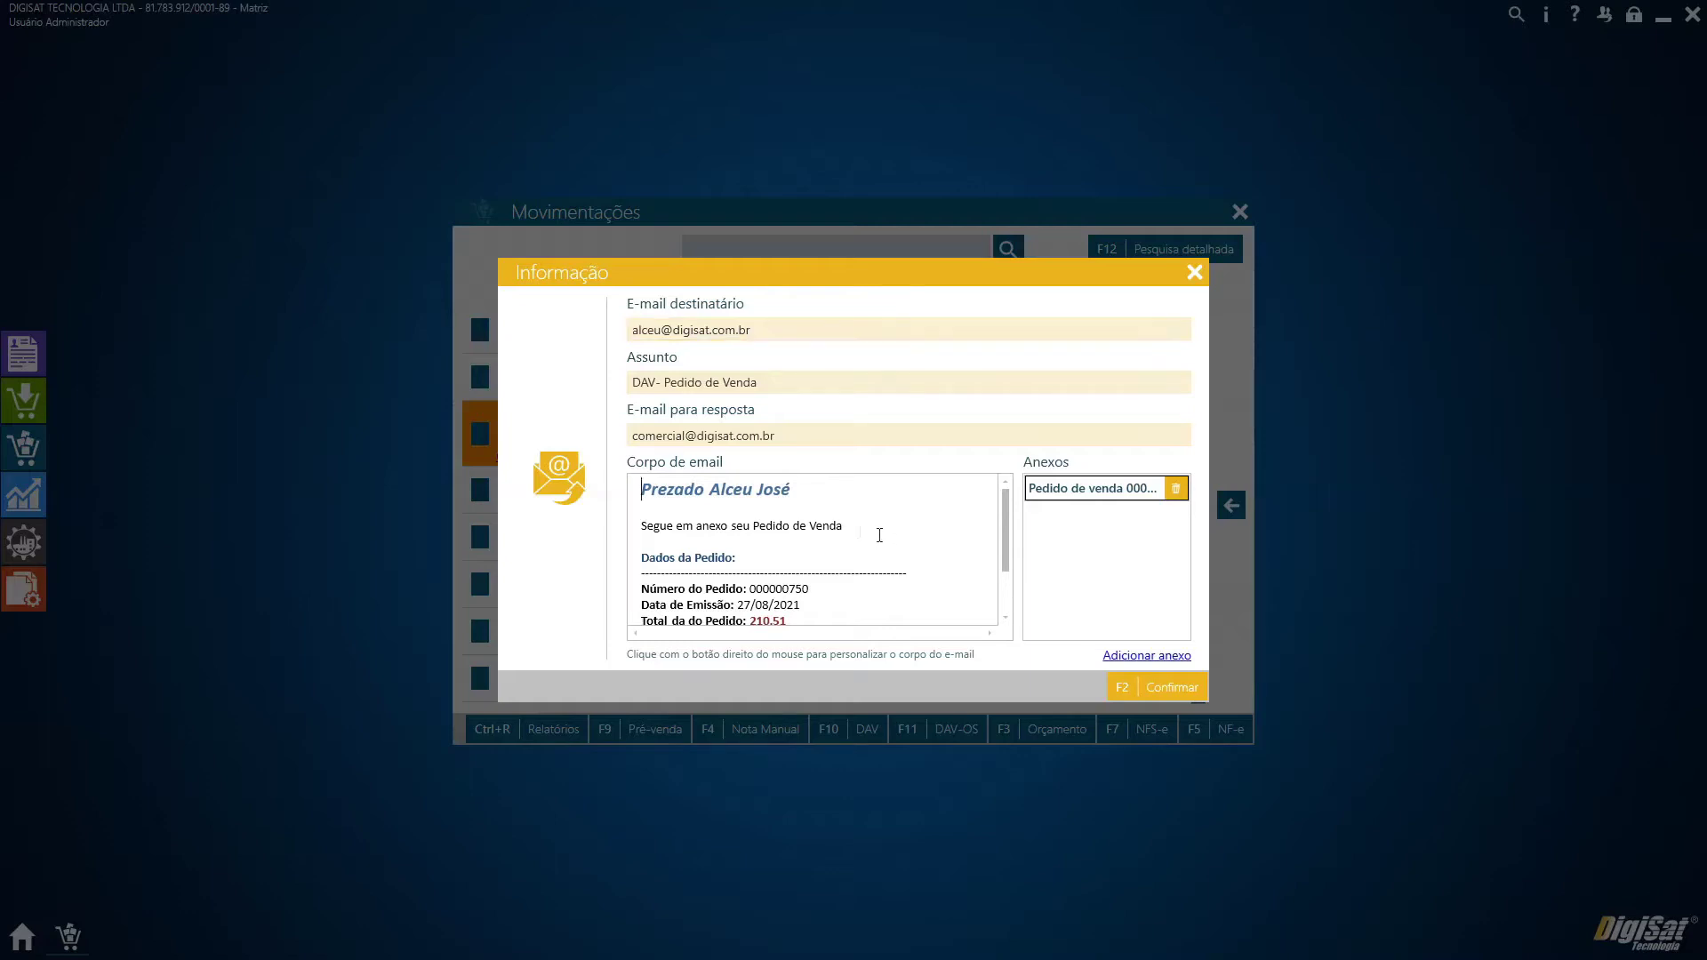
right_click(762, 539)
left_click(898, 573)
right_click(843, 600)
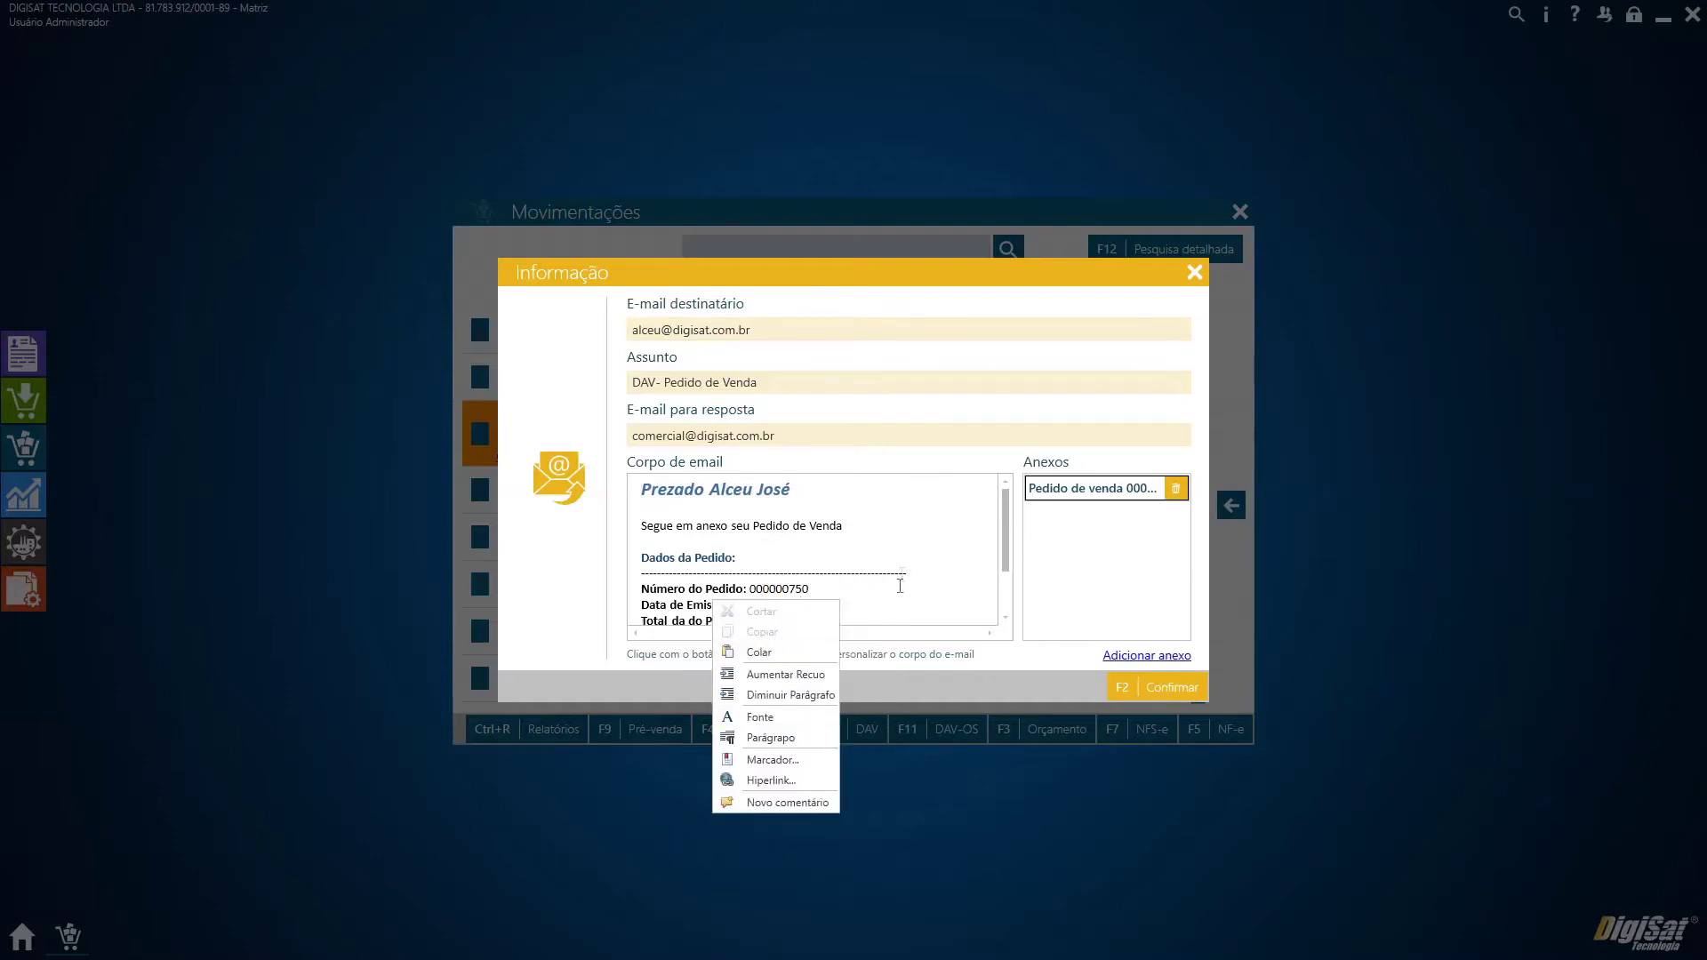
left_click(905, 546)
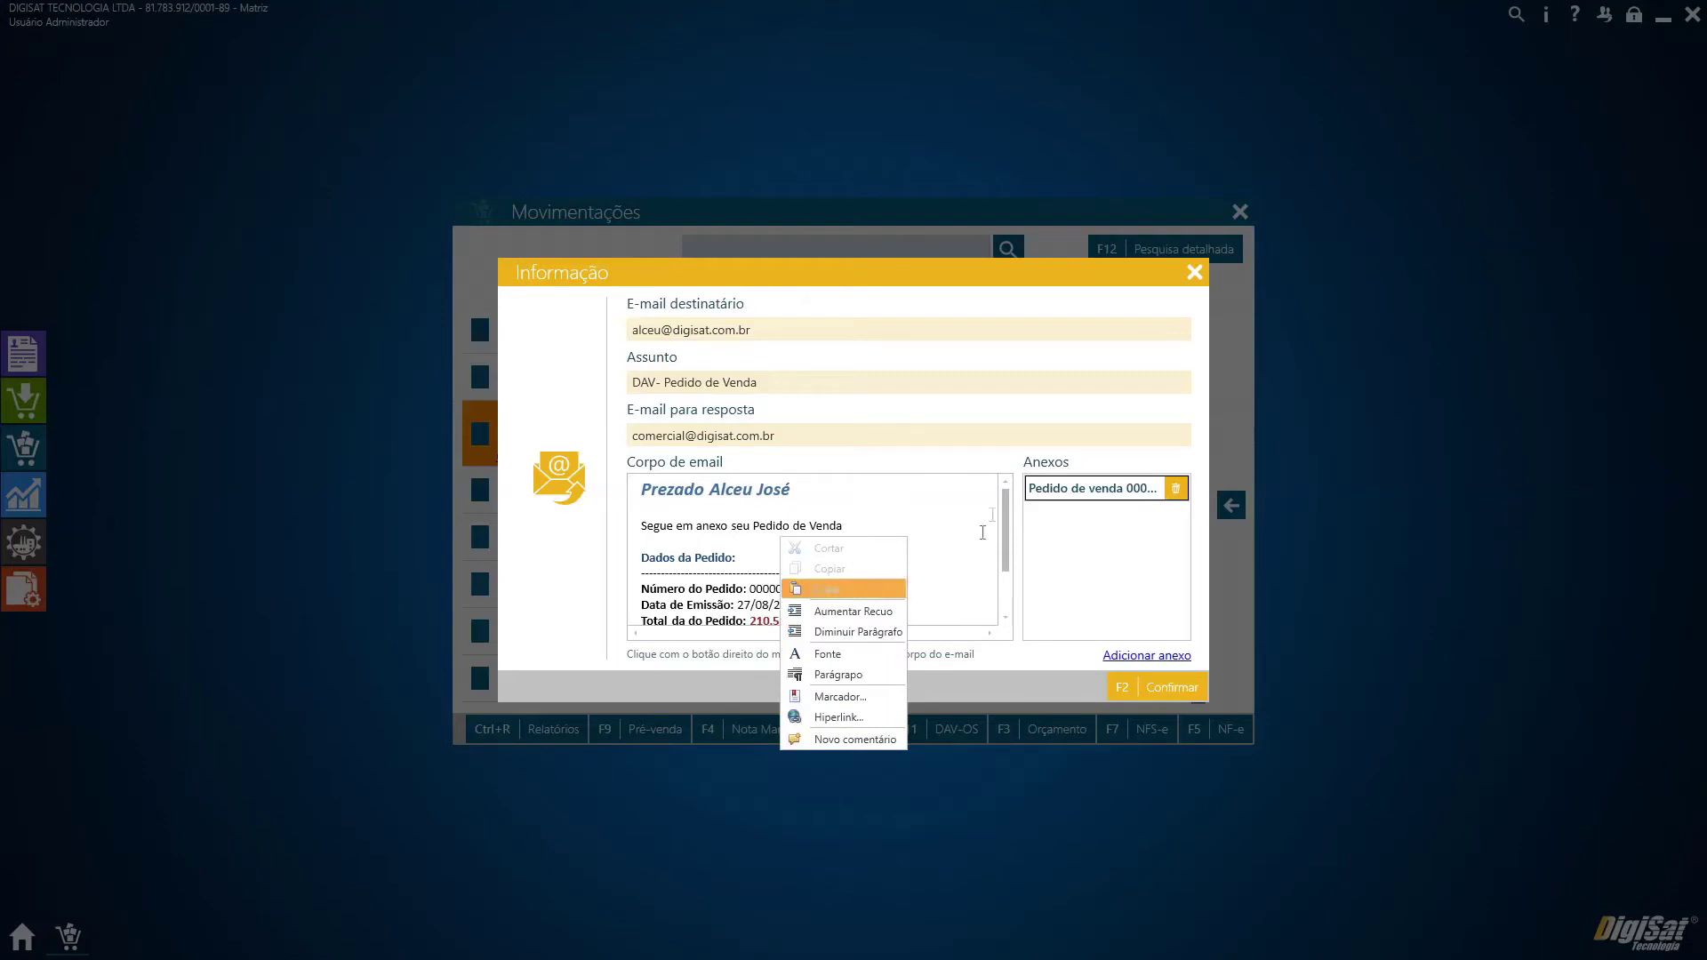
left_click(796, 495)
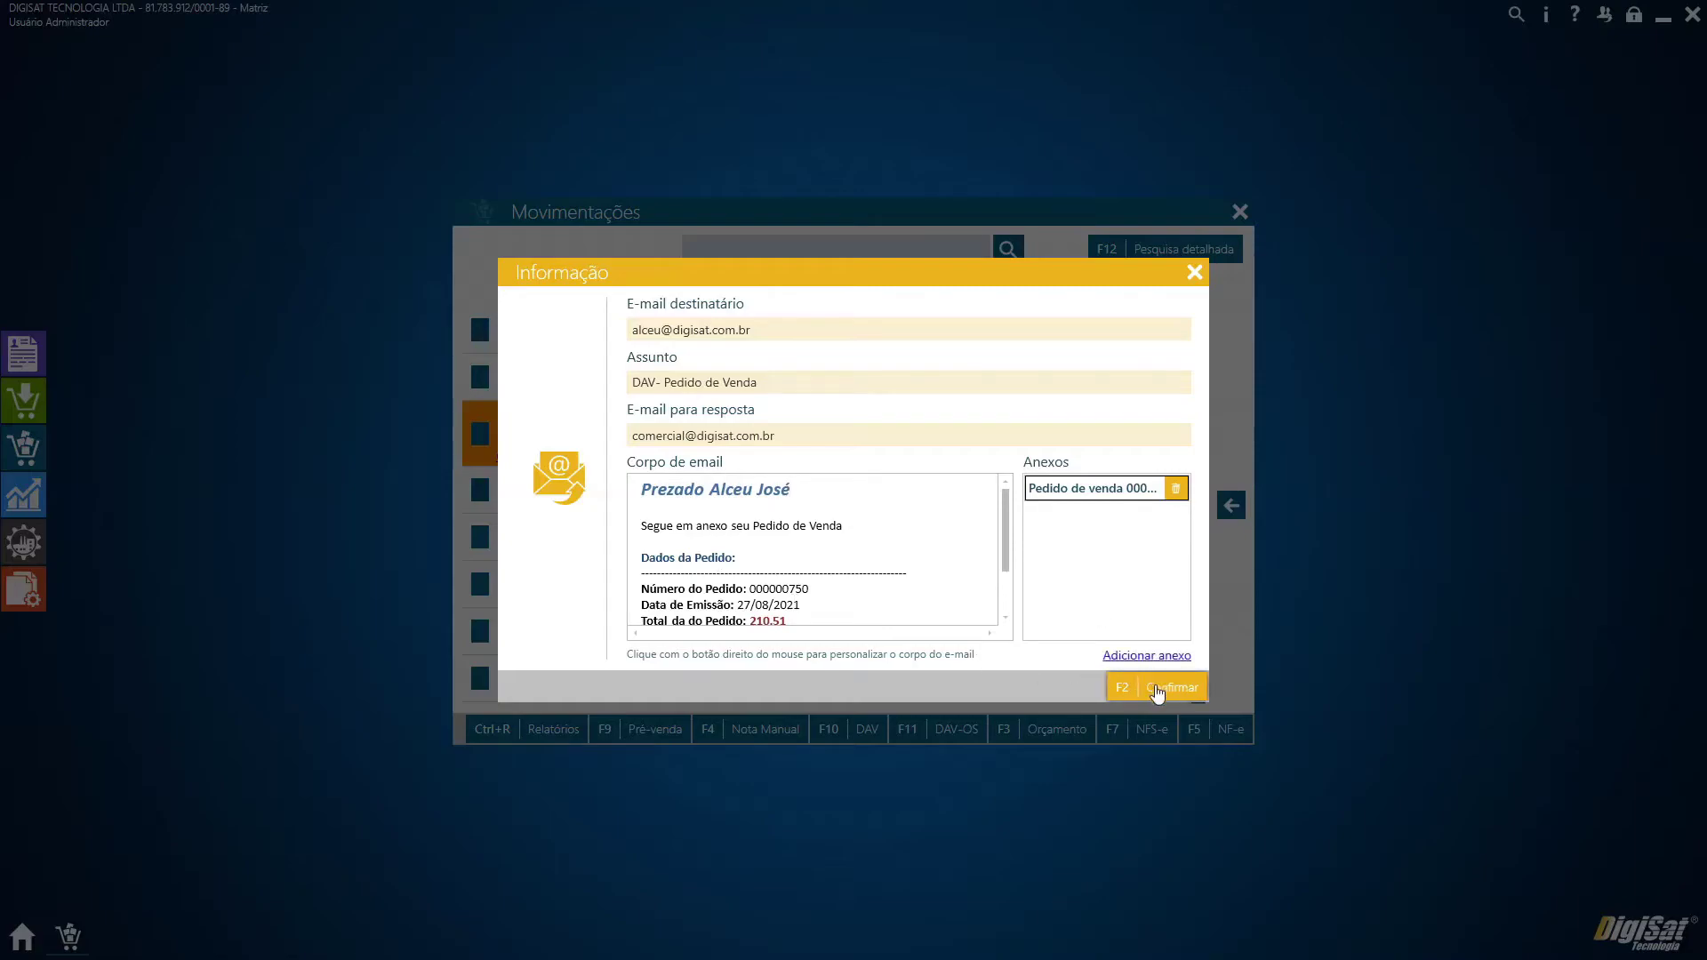
left_click(1157, 693)
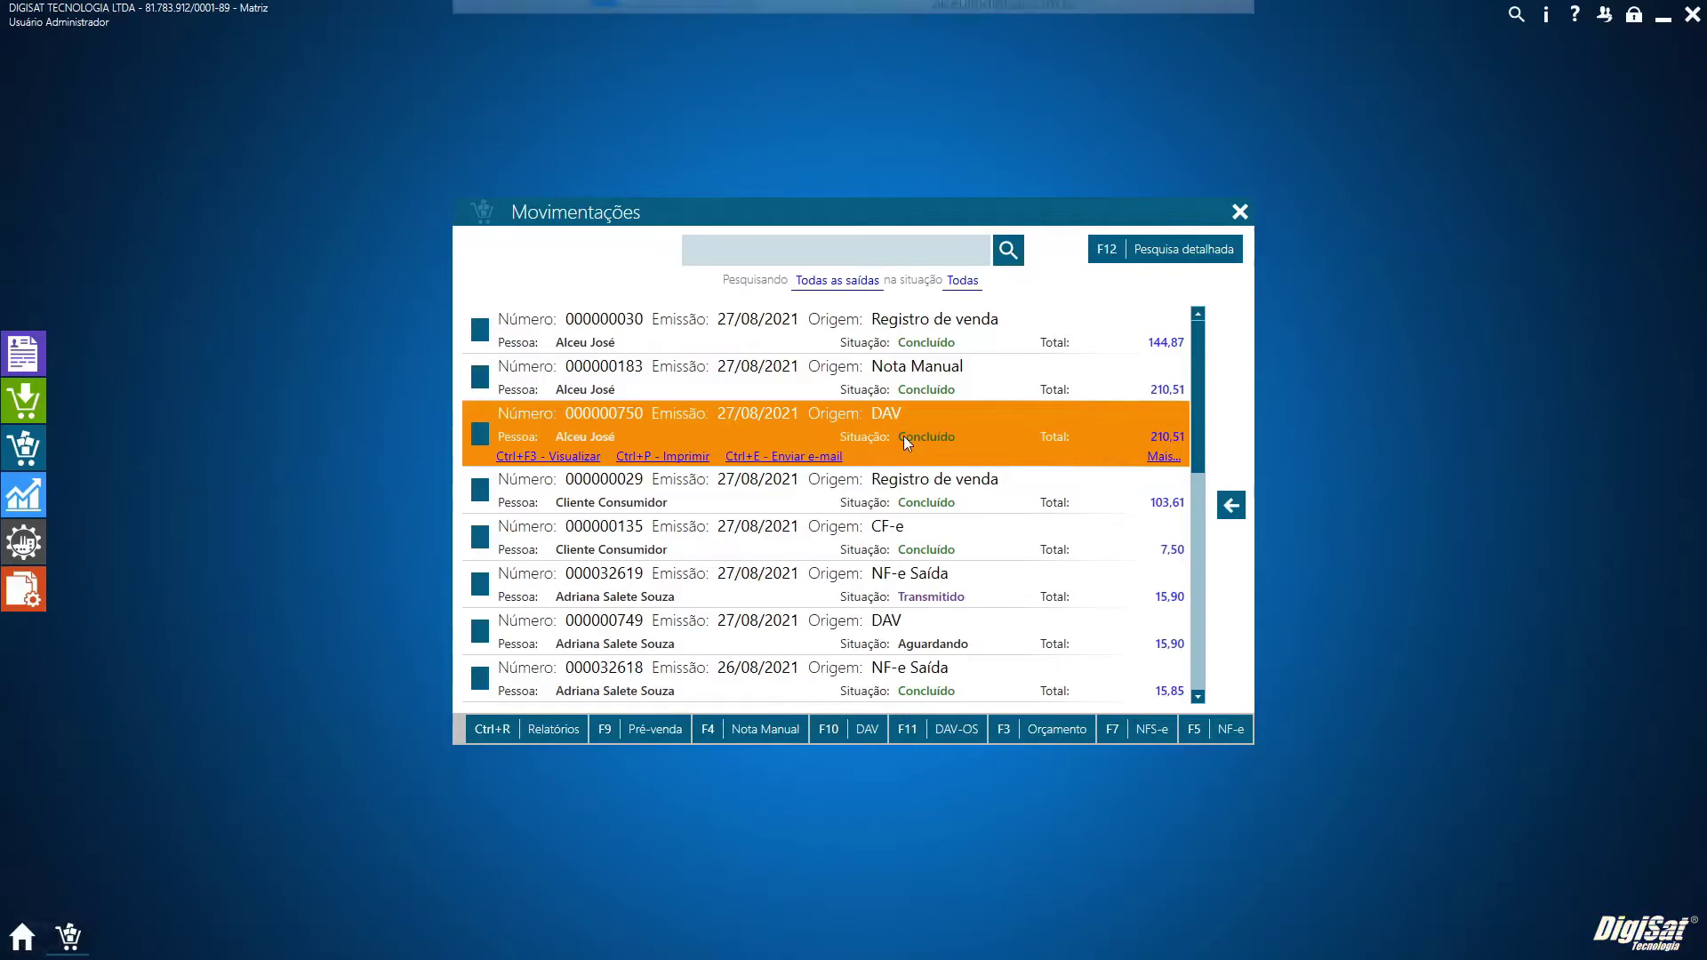
Re-check 'Enviar e-mail automaticamente' under AUXILIAR > Configurações de e-mail and save with Gravar
left_click(23, 601)
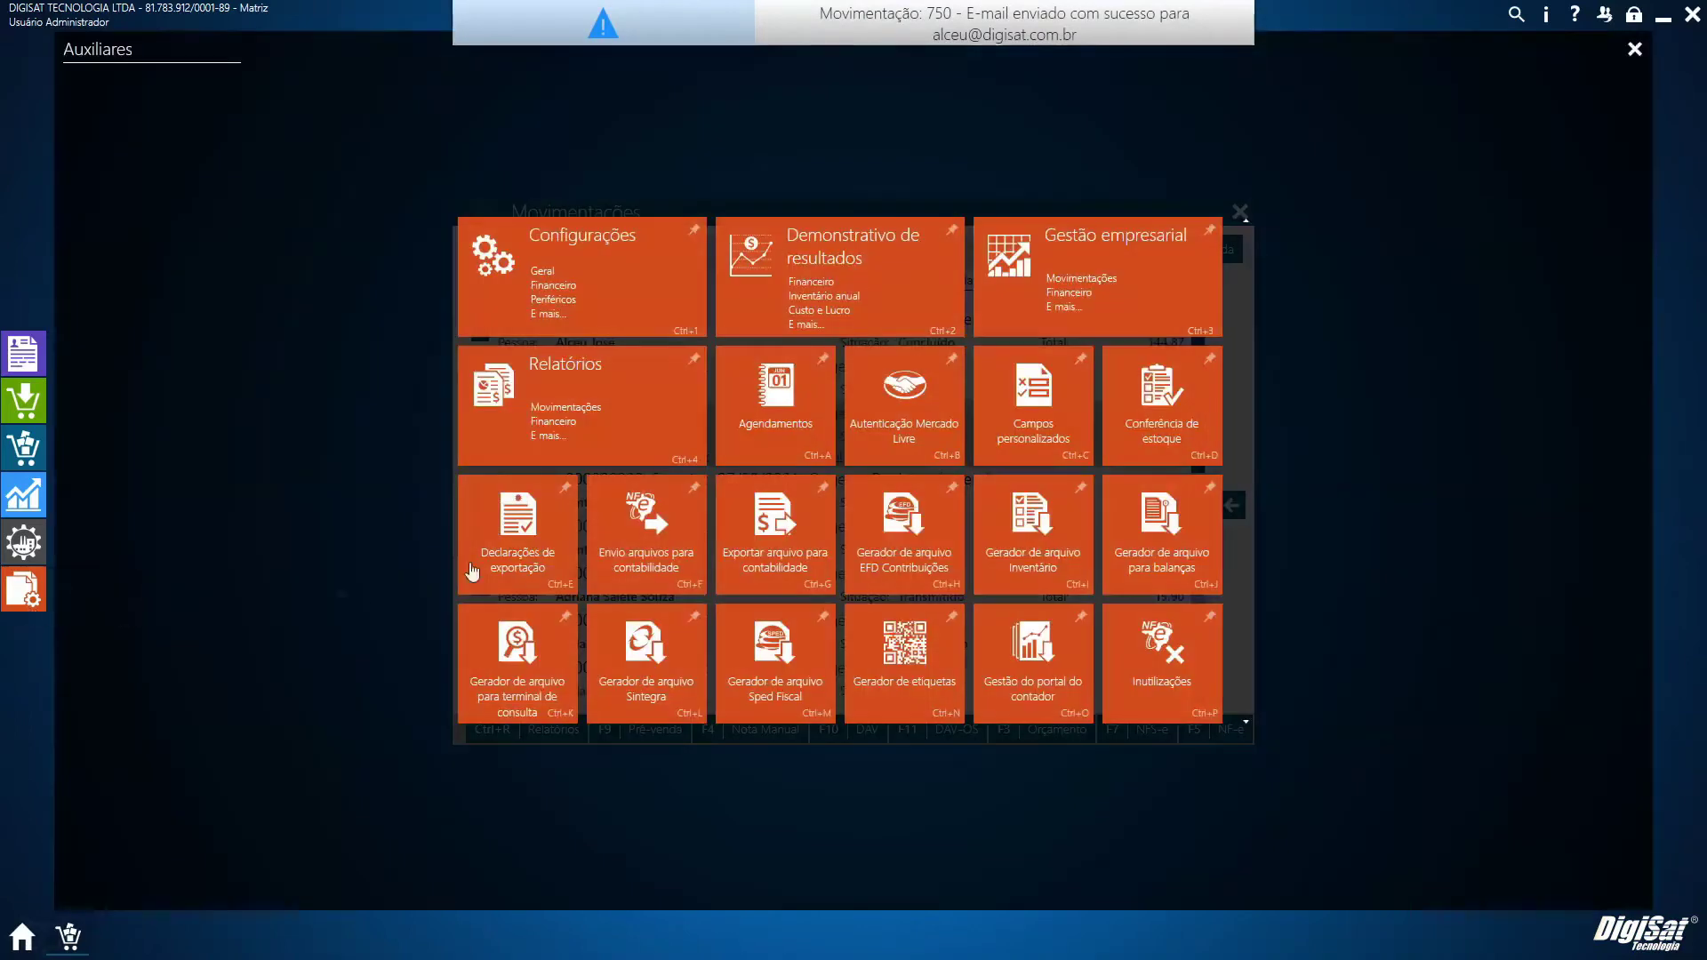
left_click(612, 331)
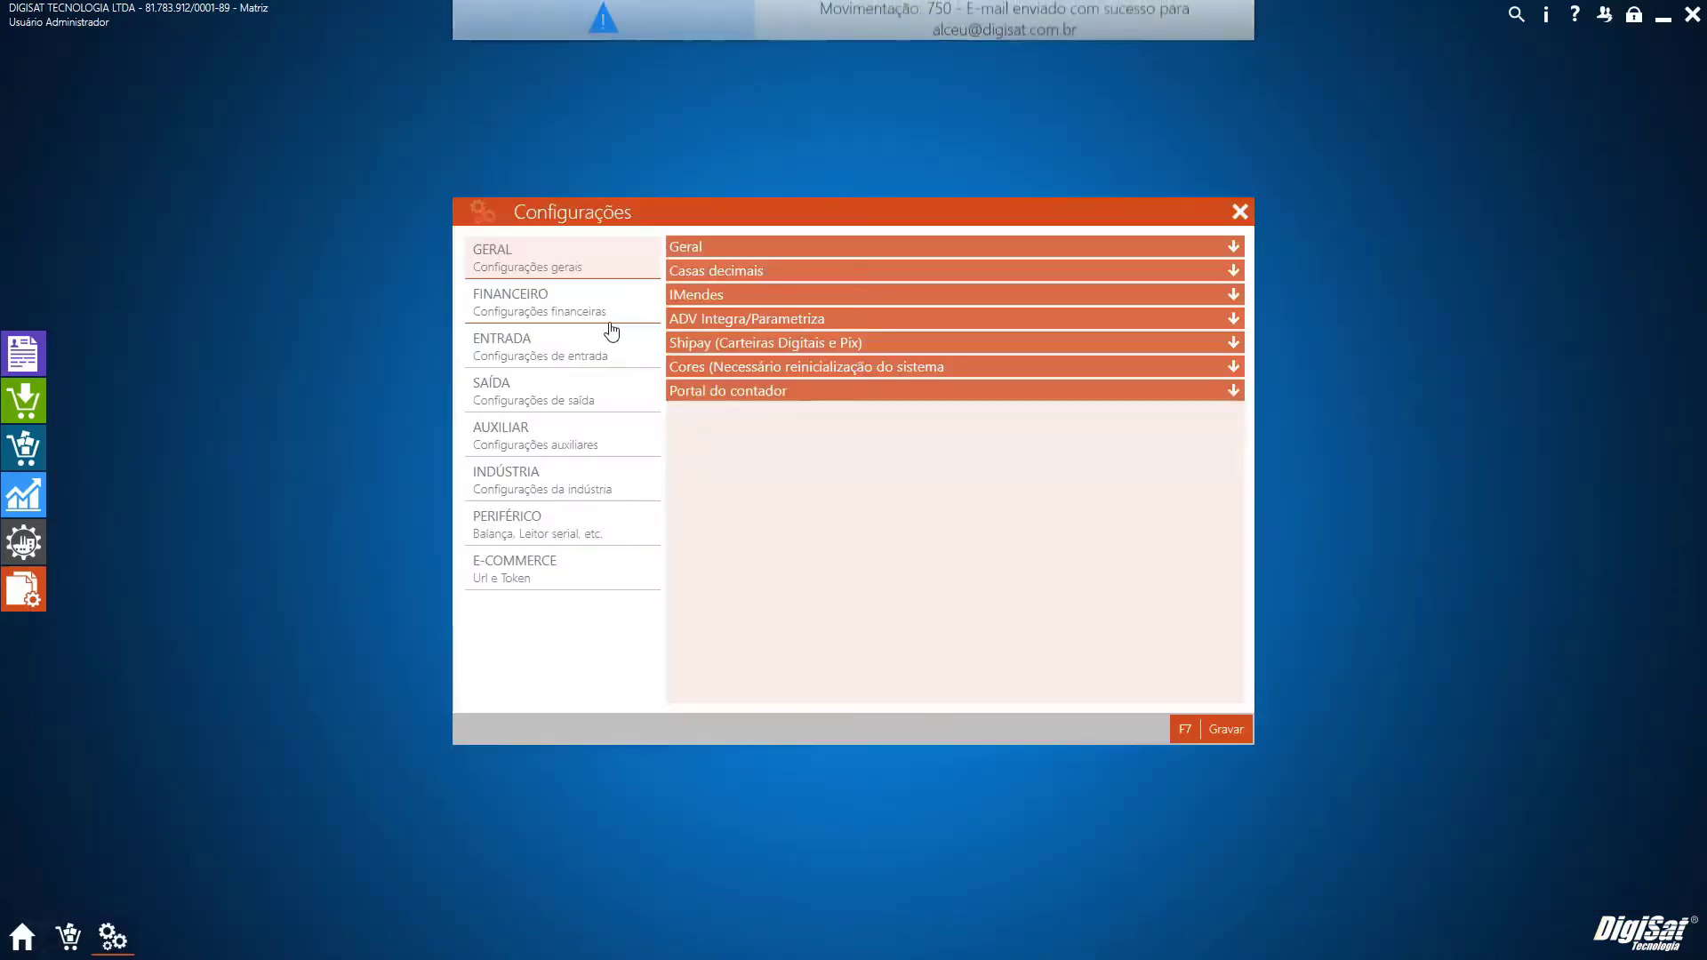
left_click(608, 451)
left_click(764, 249)
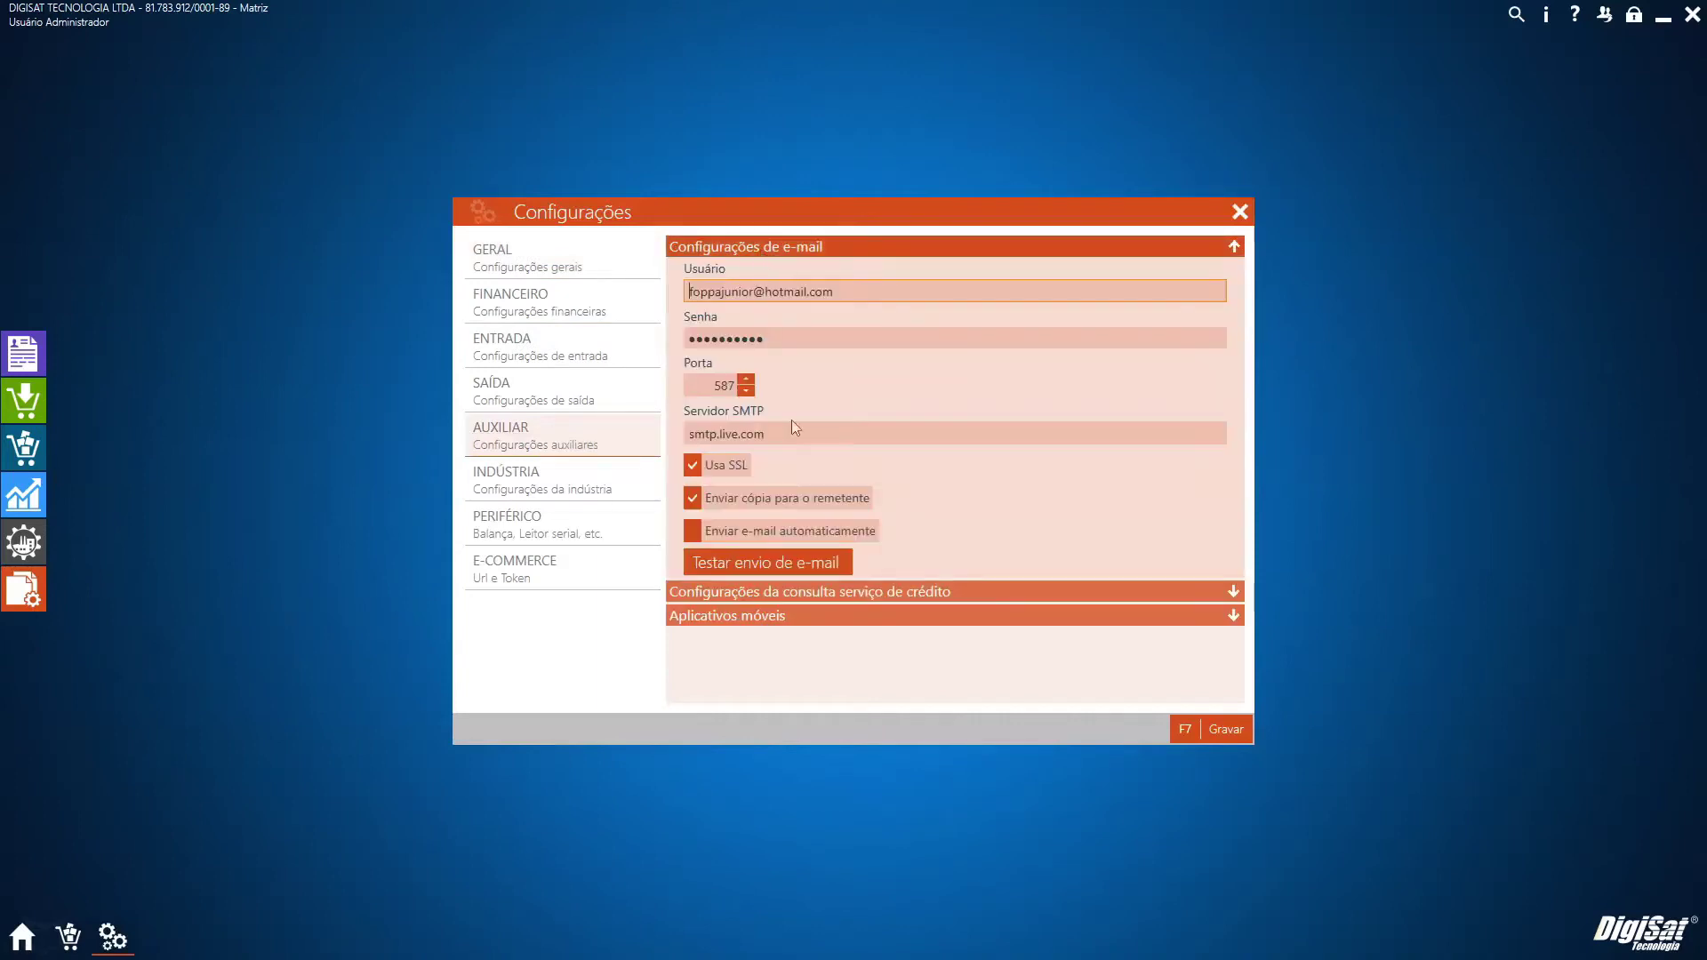
left_click(722, 532)
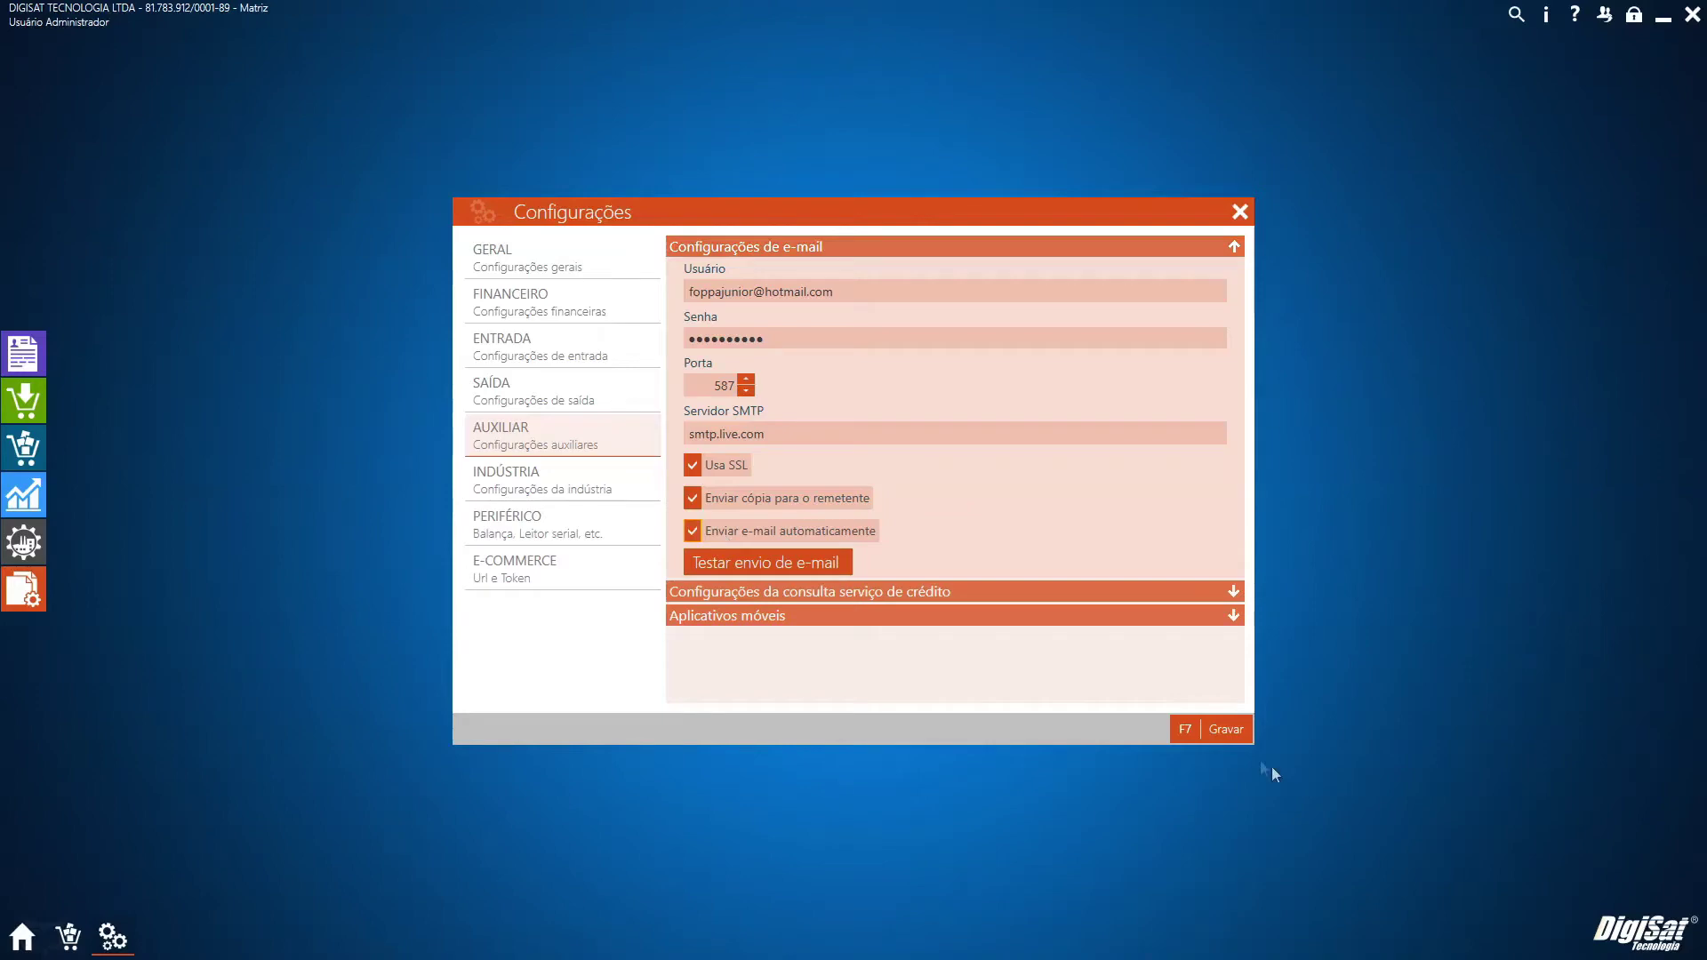
left_click(1226, 729)
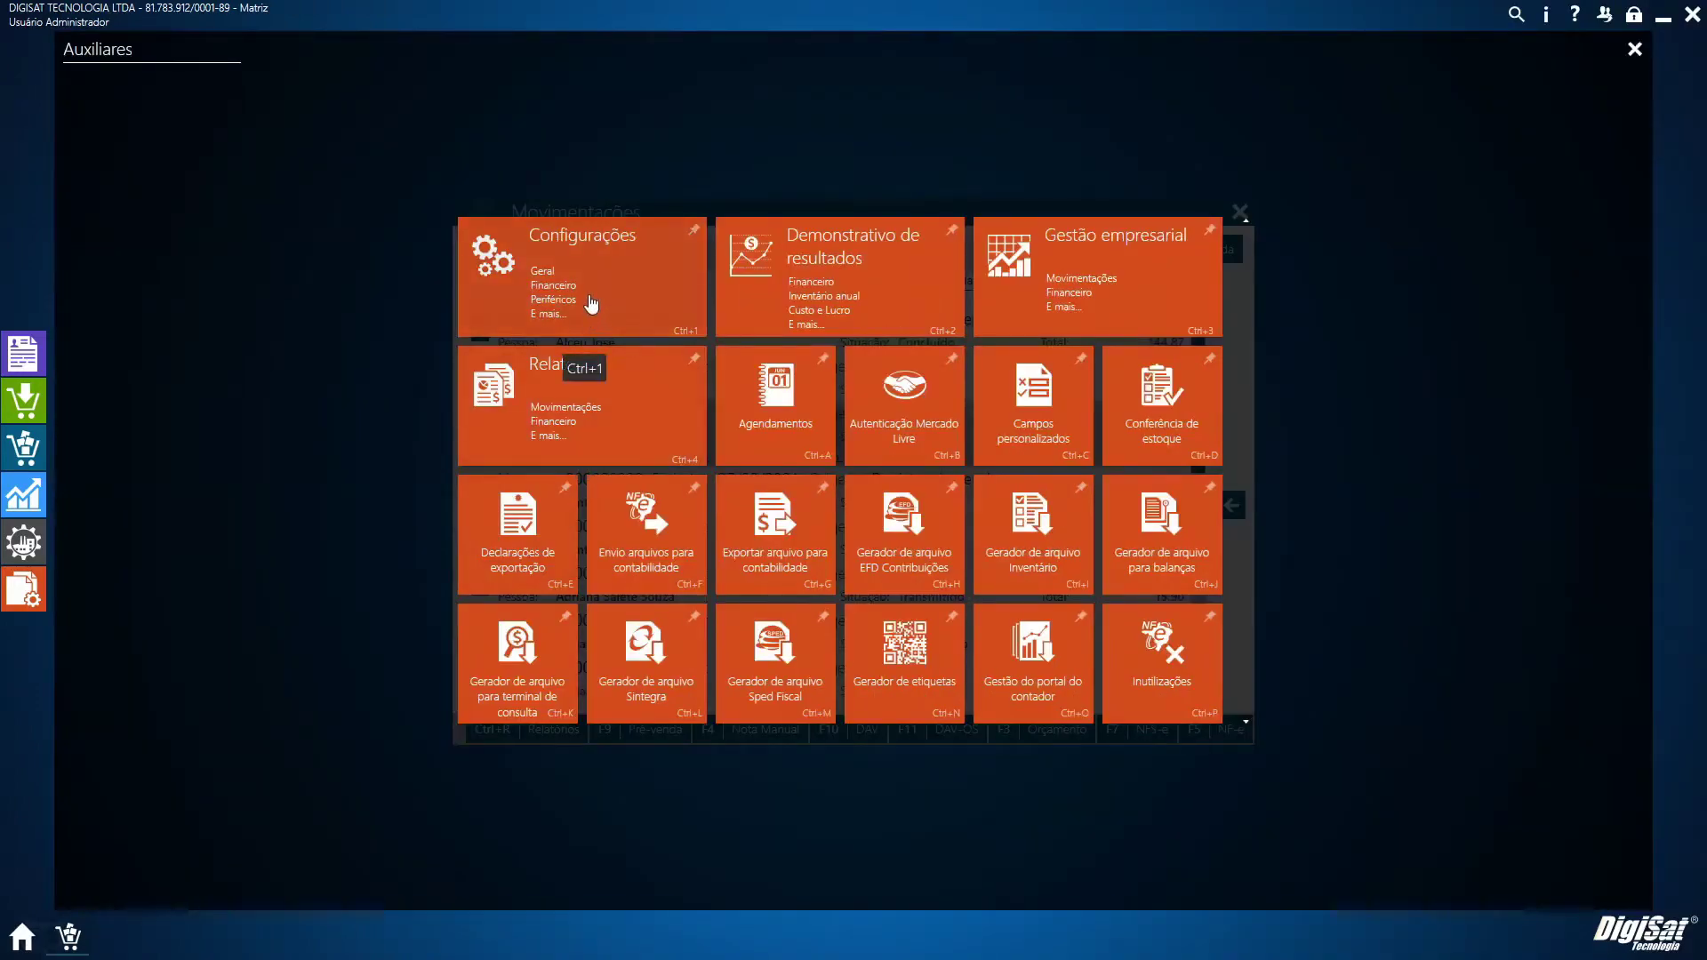
In PERIFÉRICO > Balança, set brand Welmy with model Default and save with Gravar (F7)
left_click(591, 304)
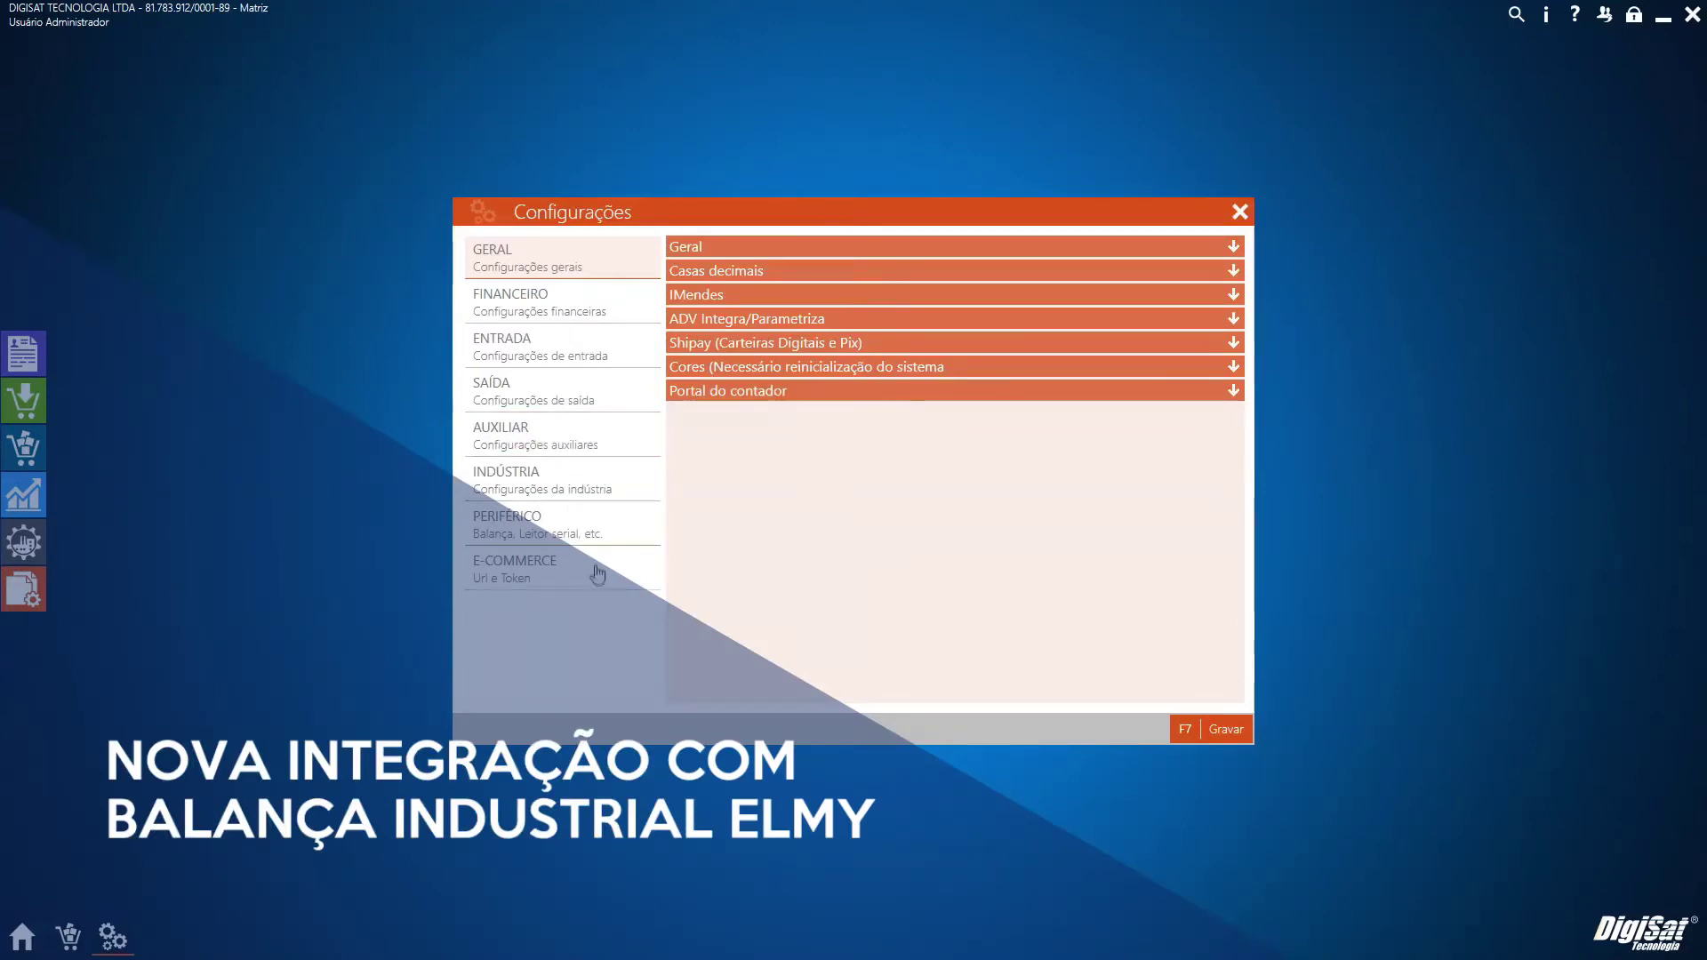
left_click(572, 453)
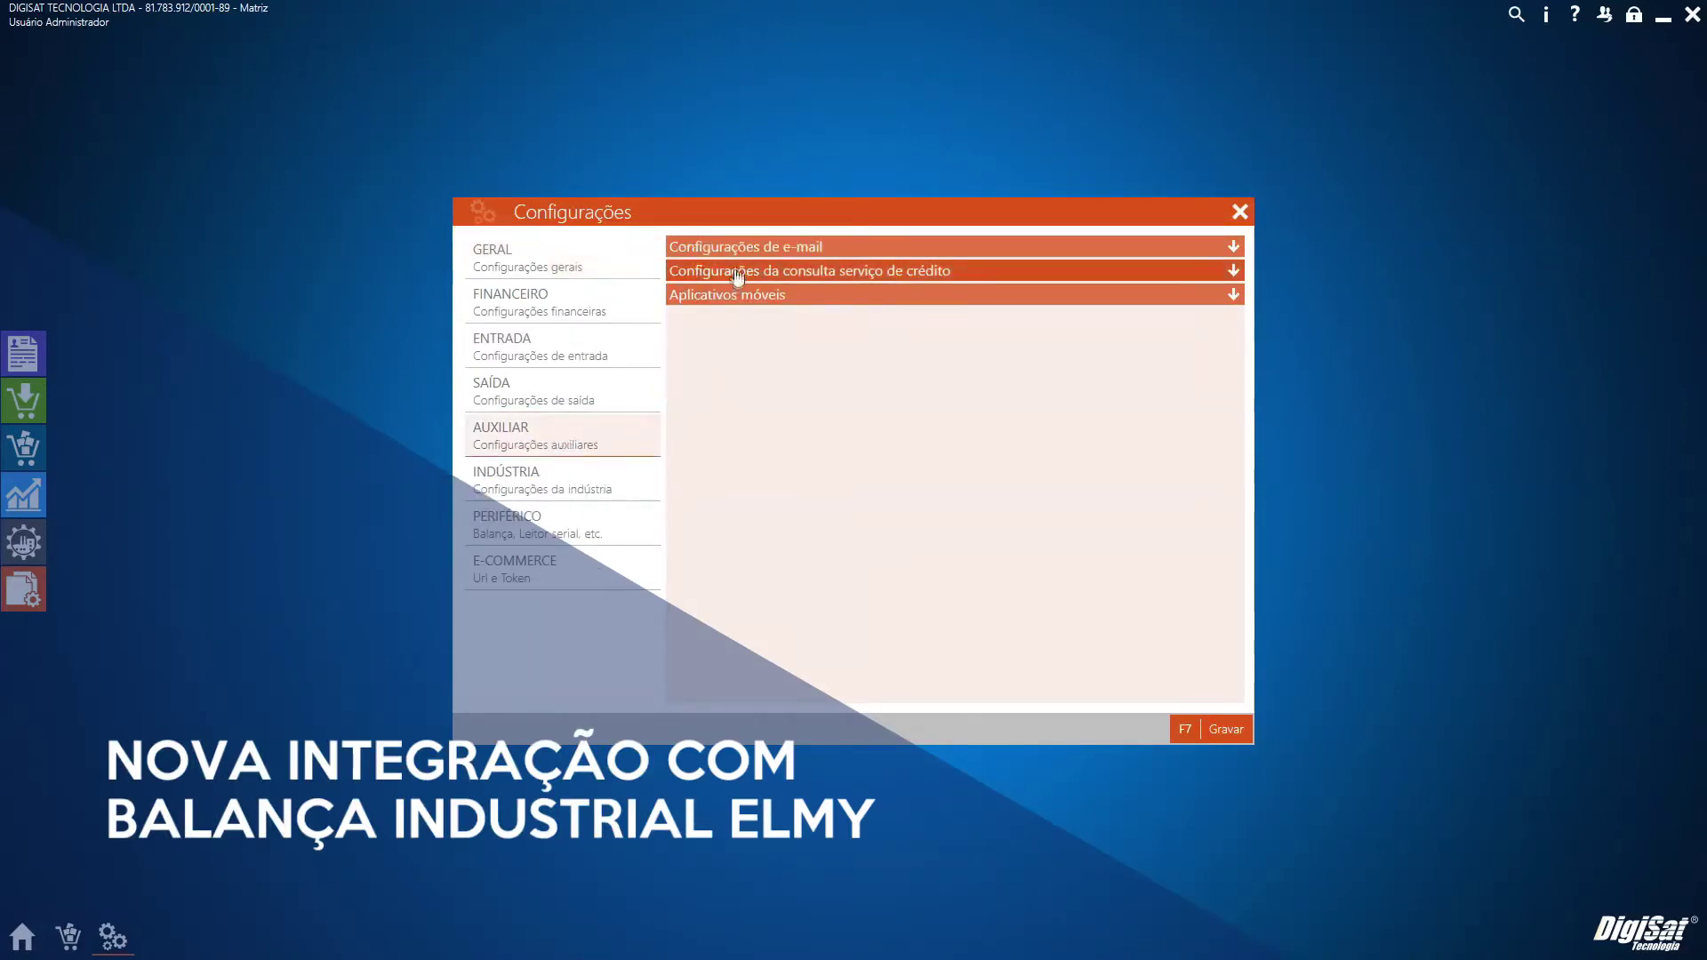
left_click(584, 517)
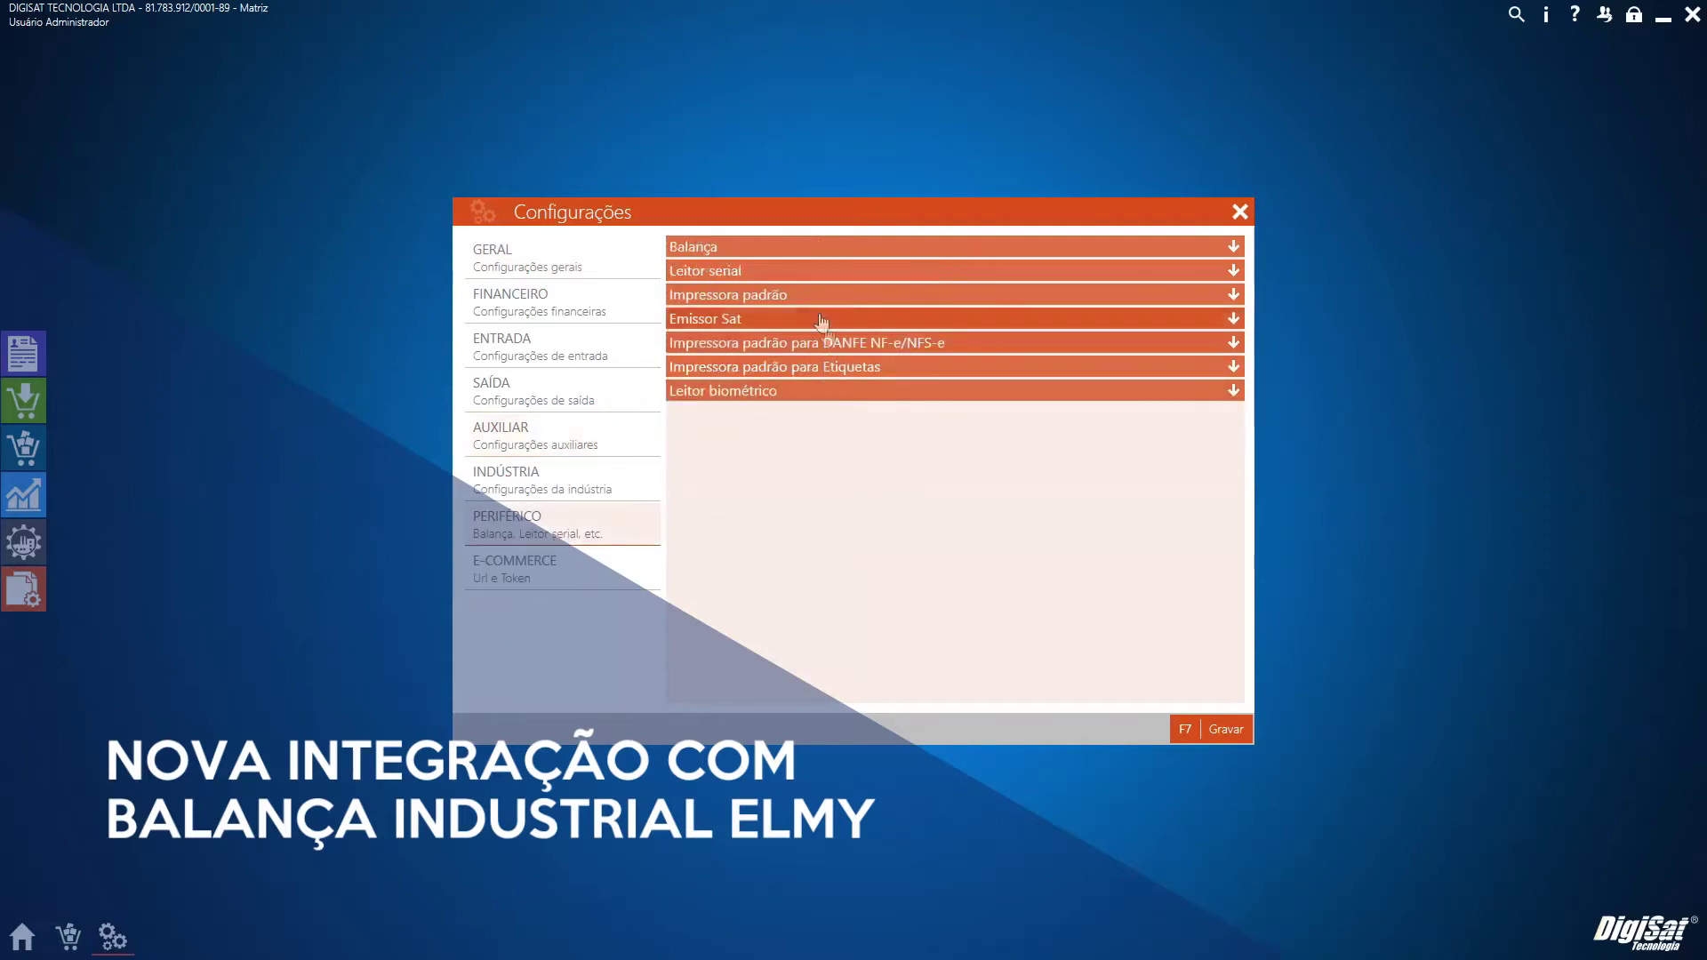
left_click(783, 249)
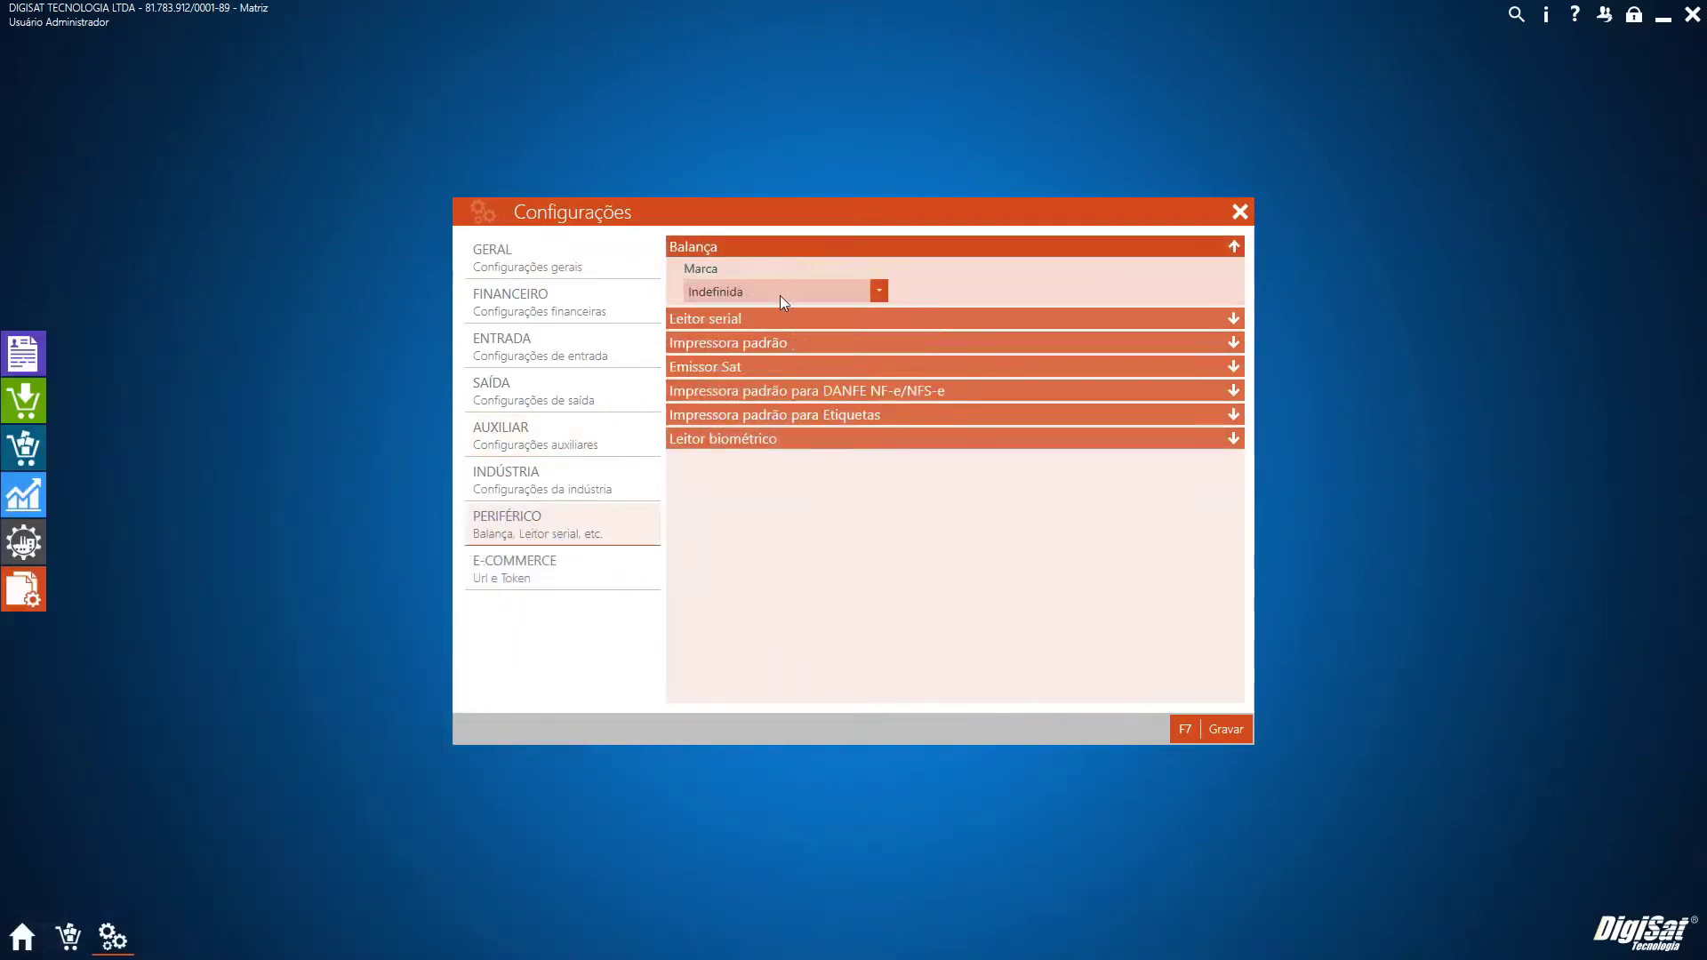
left_click(781, 296)
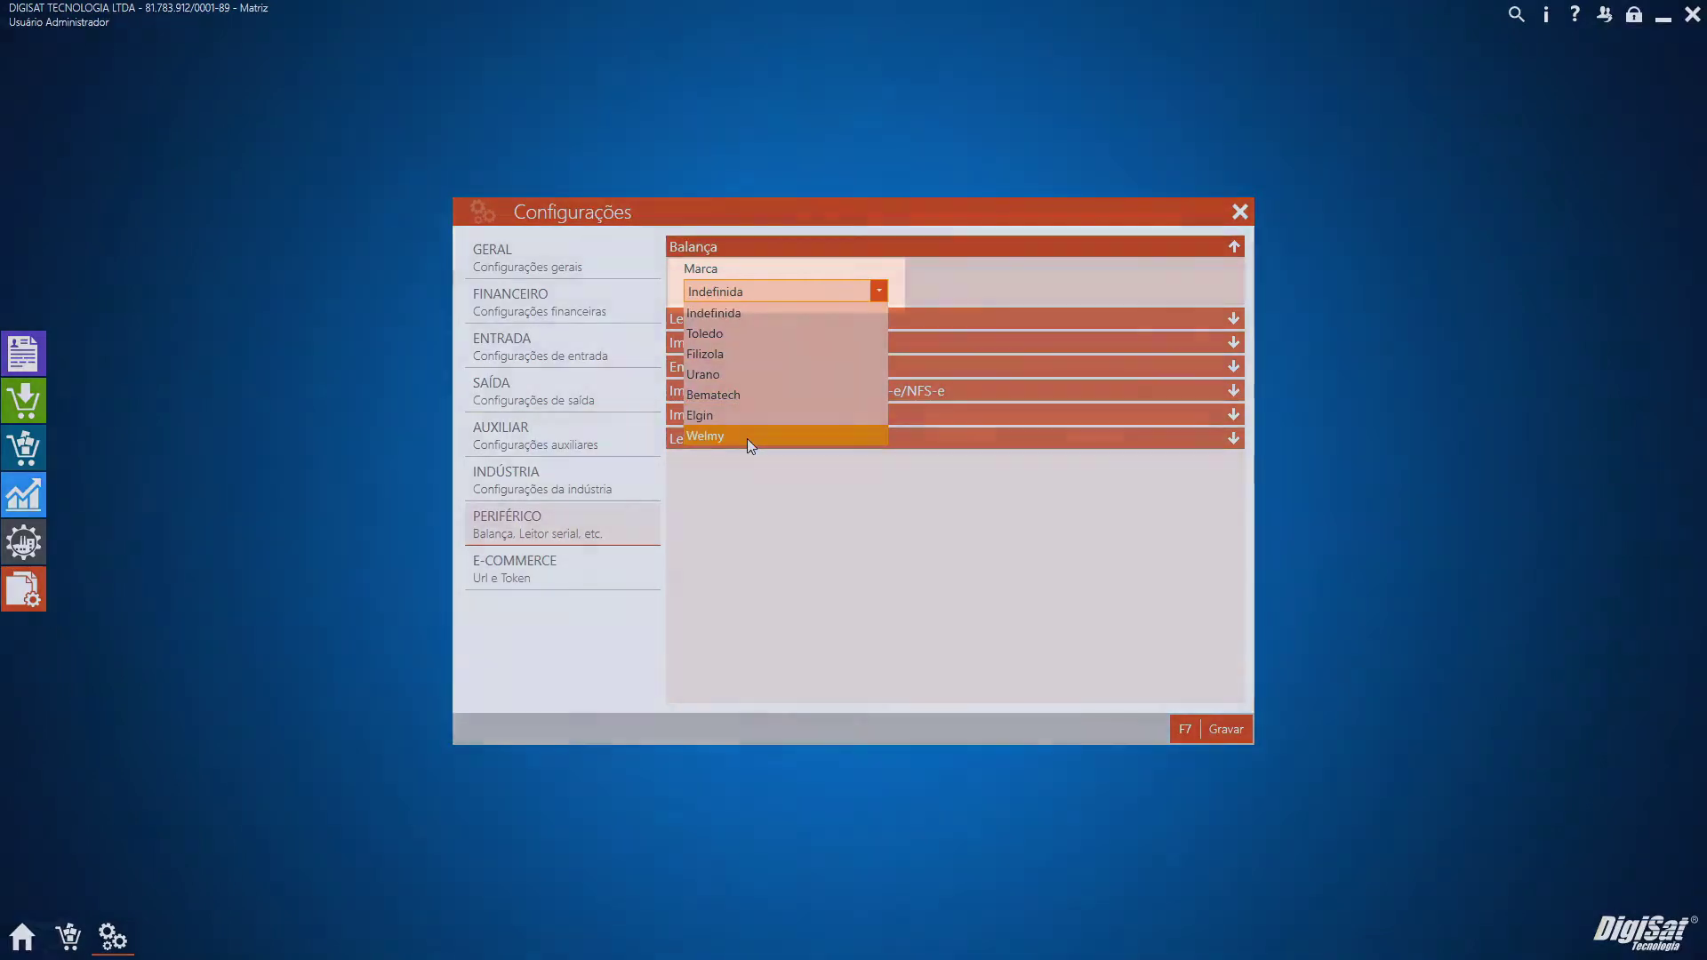
left_click(747, 436)
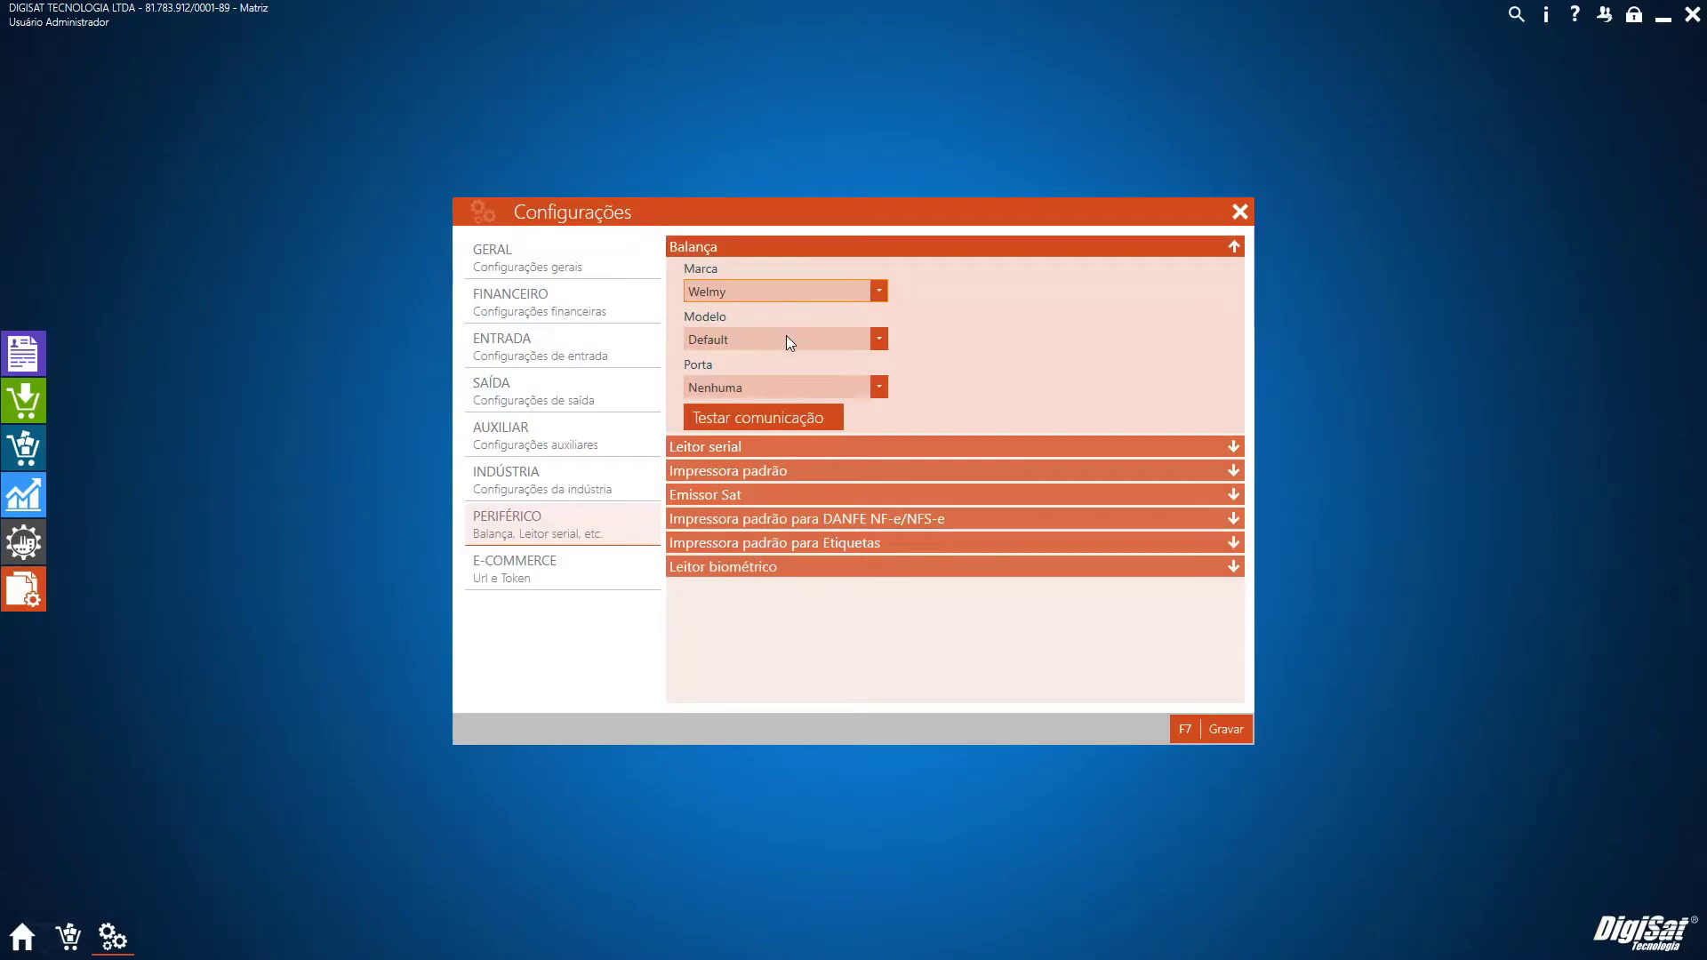
left_click(786, 336)
left_click(786, 358)
left_click(1210, 731)
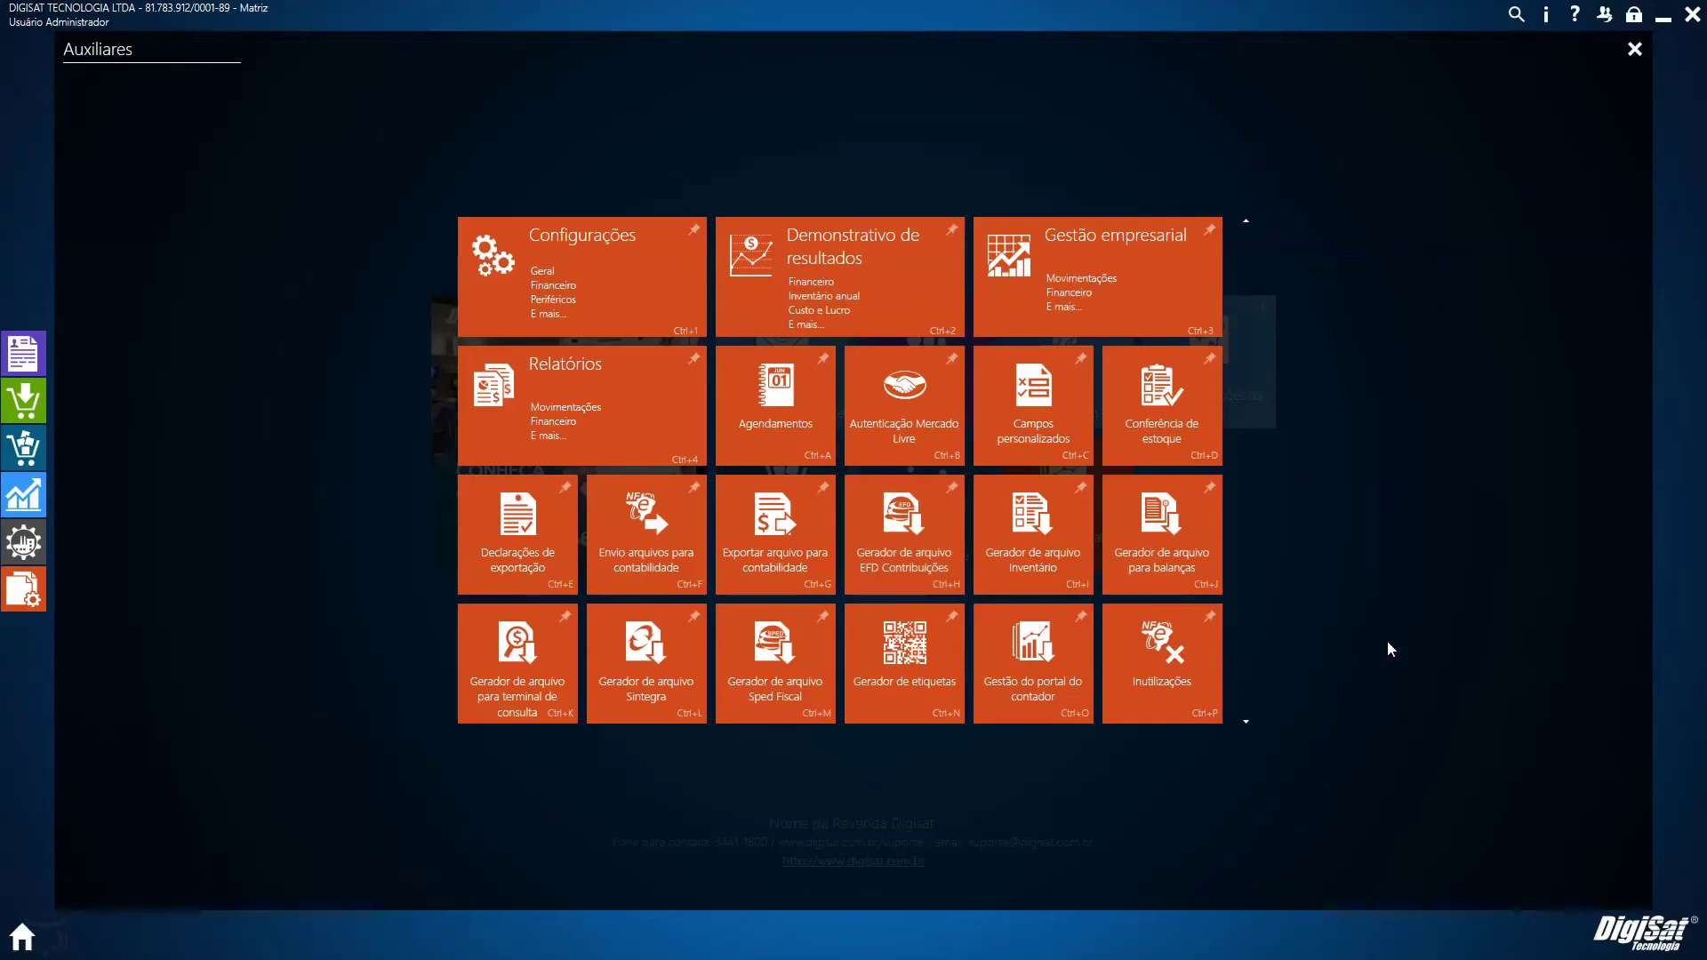
Open the 33X22 label model for editing in Gerador de etiquetas and show its CAMPOS
left_click(901, 689)
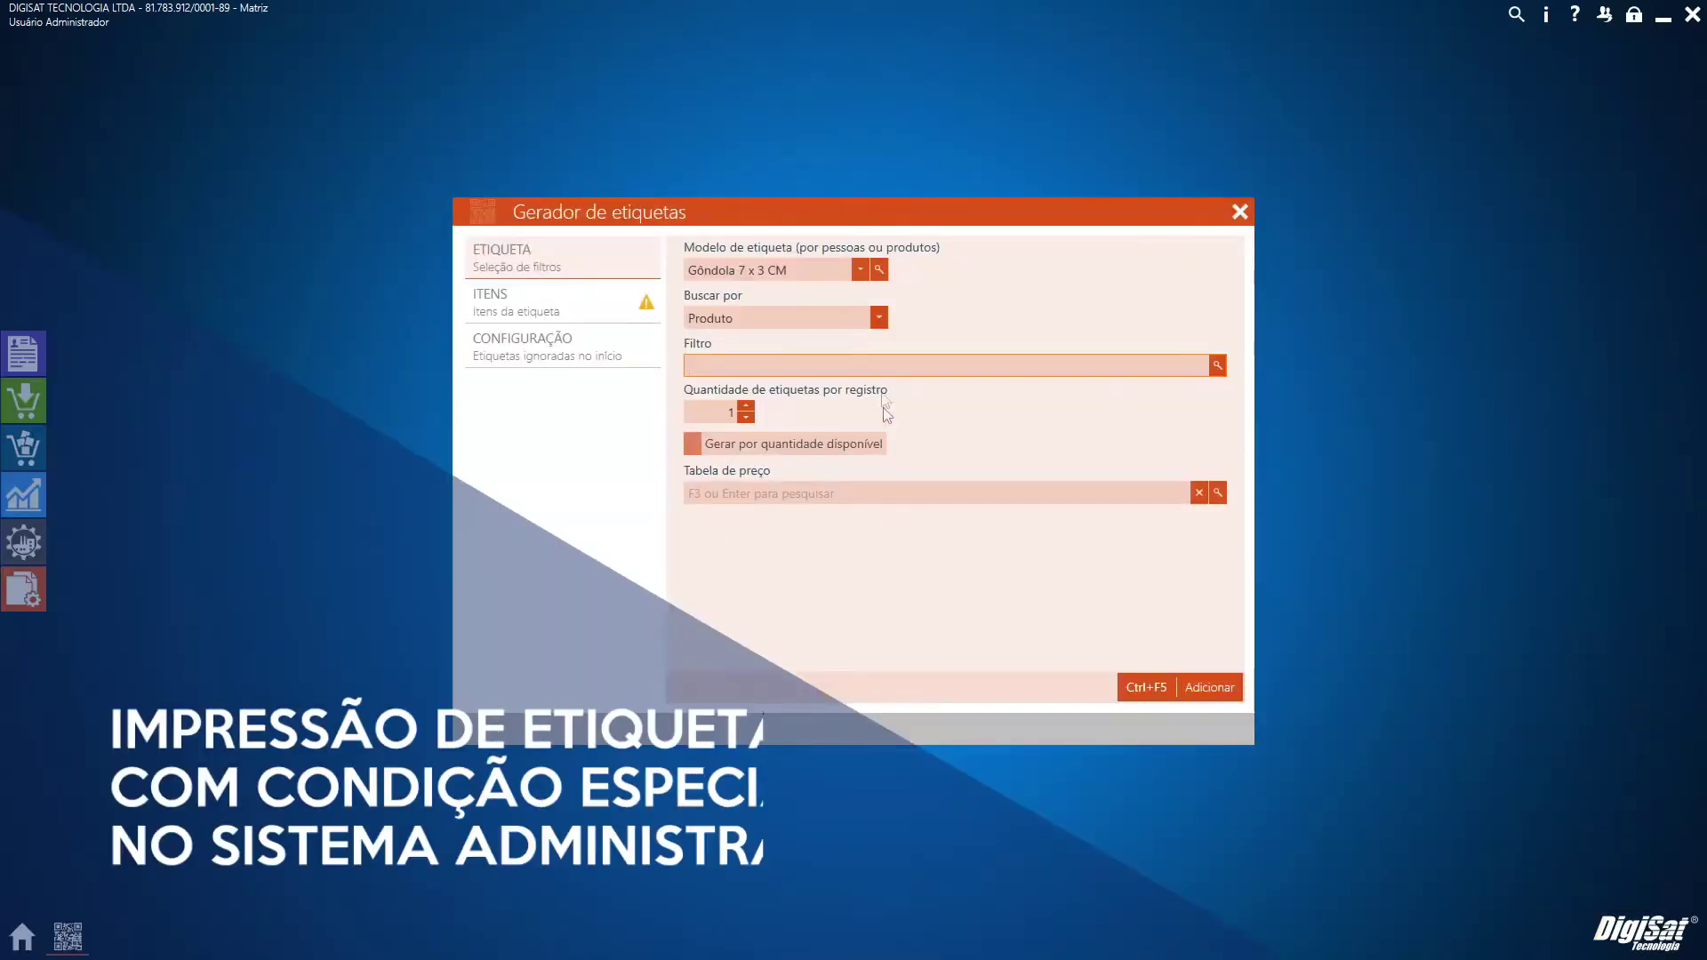
left_click(871, 270)
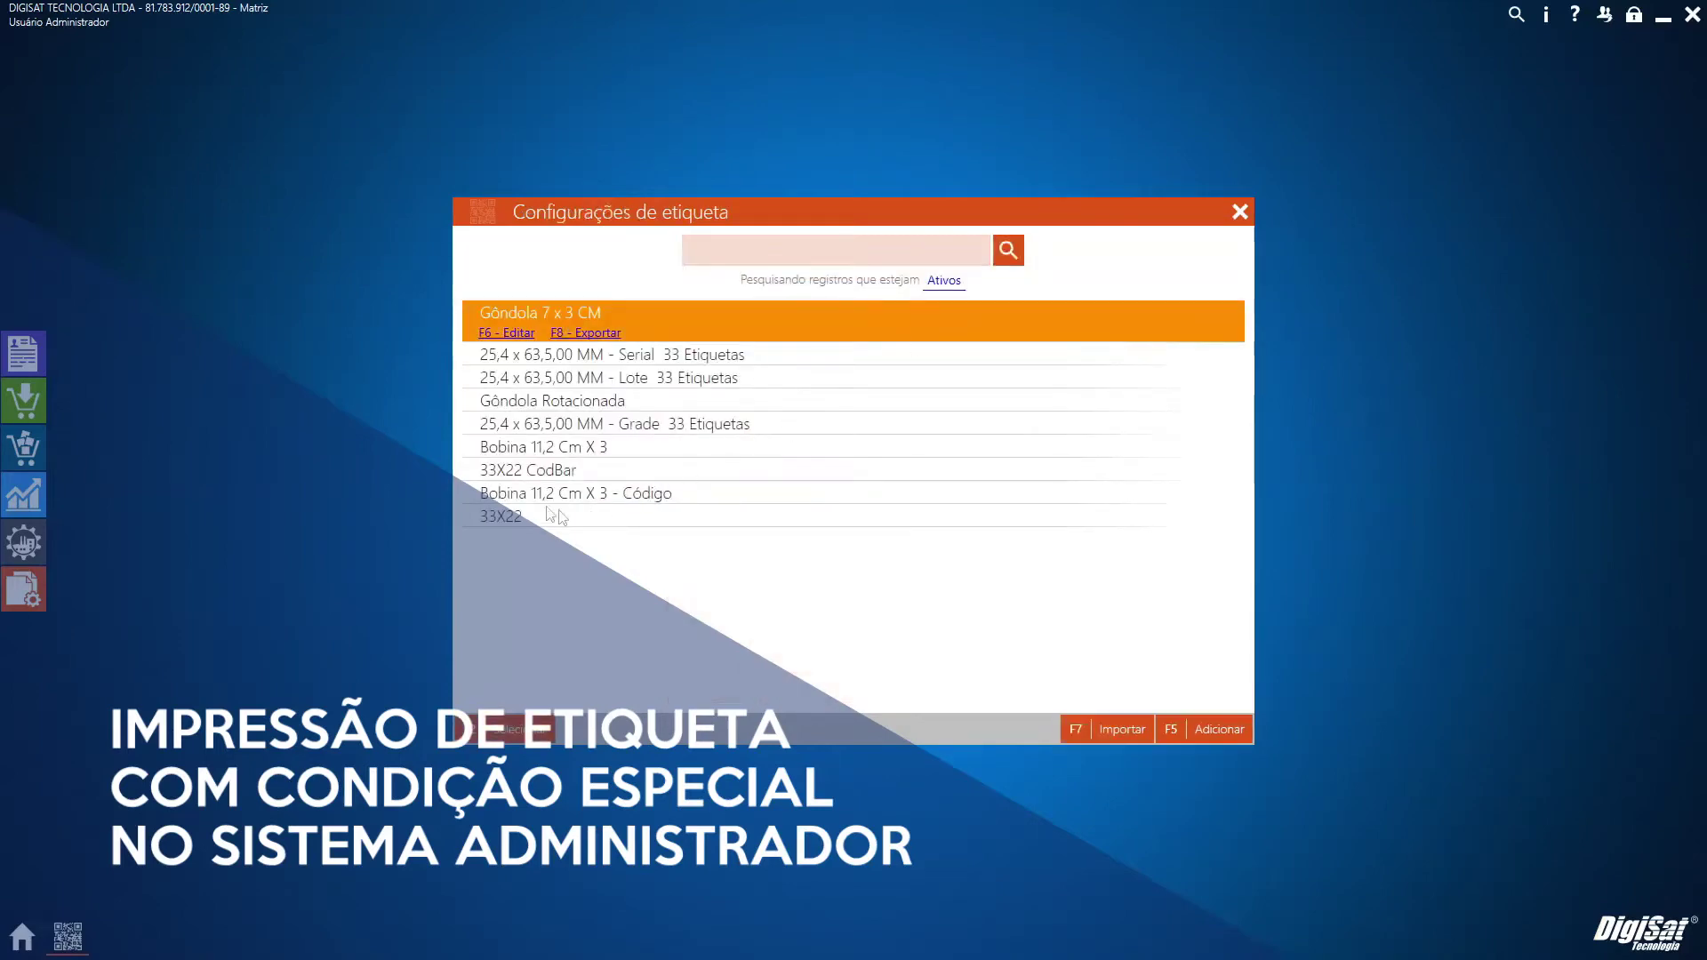
left_click(524, 518)
left_click(515, 536)
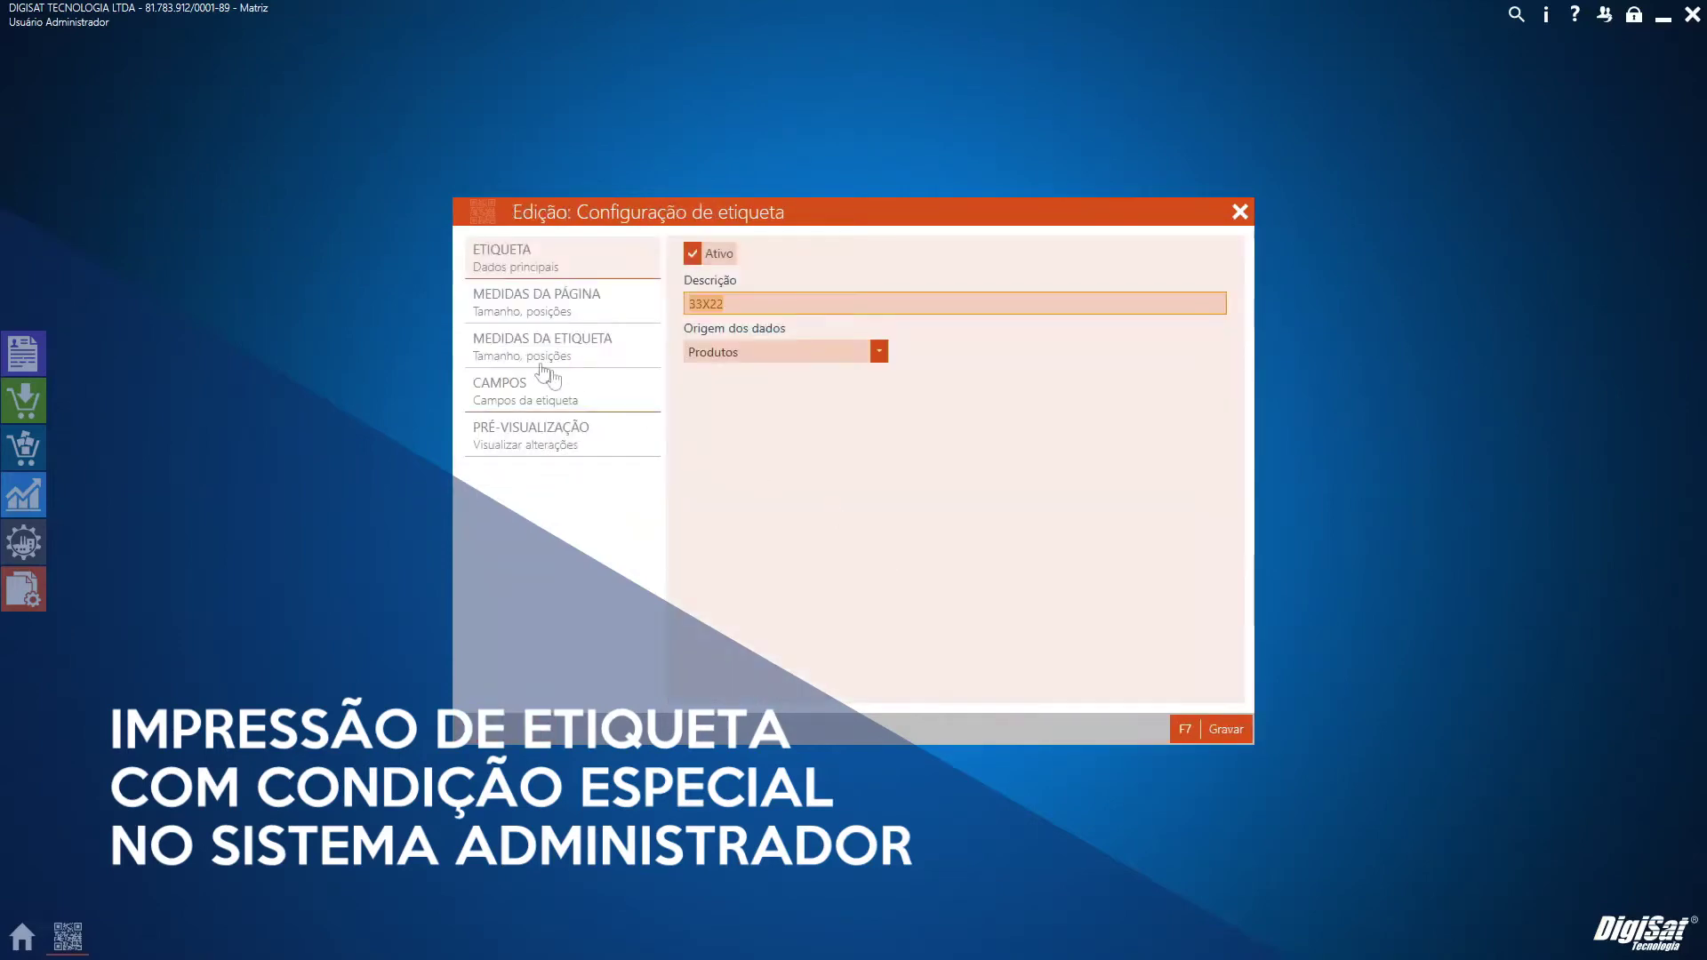
left_click(552, 394)
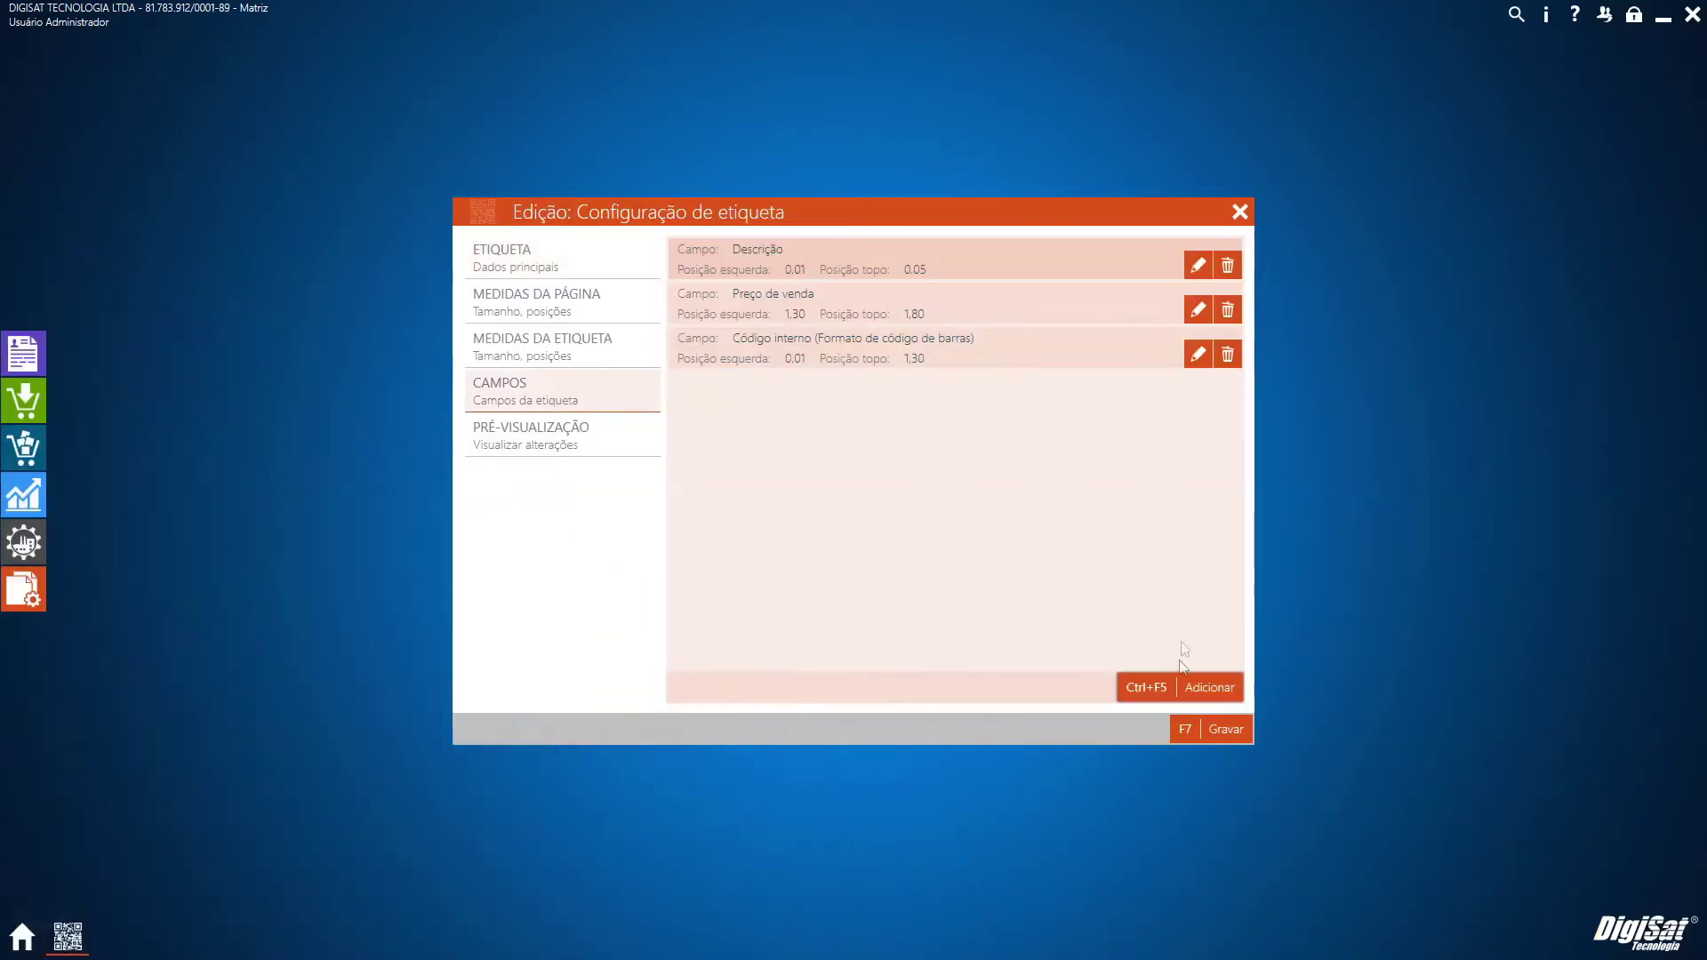
Browse the new field's Campo list down to Condição especial, then cancel without adding a field
left_click(1180, 697)
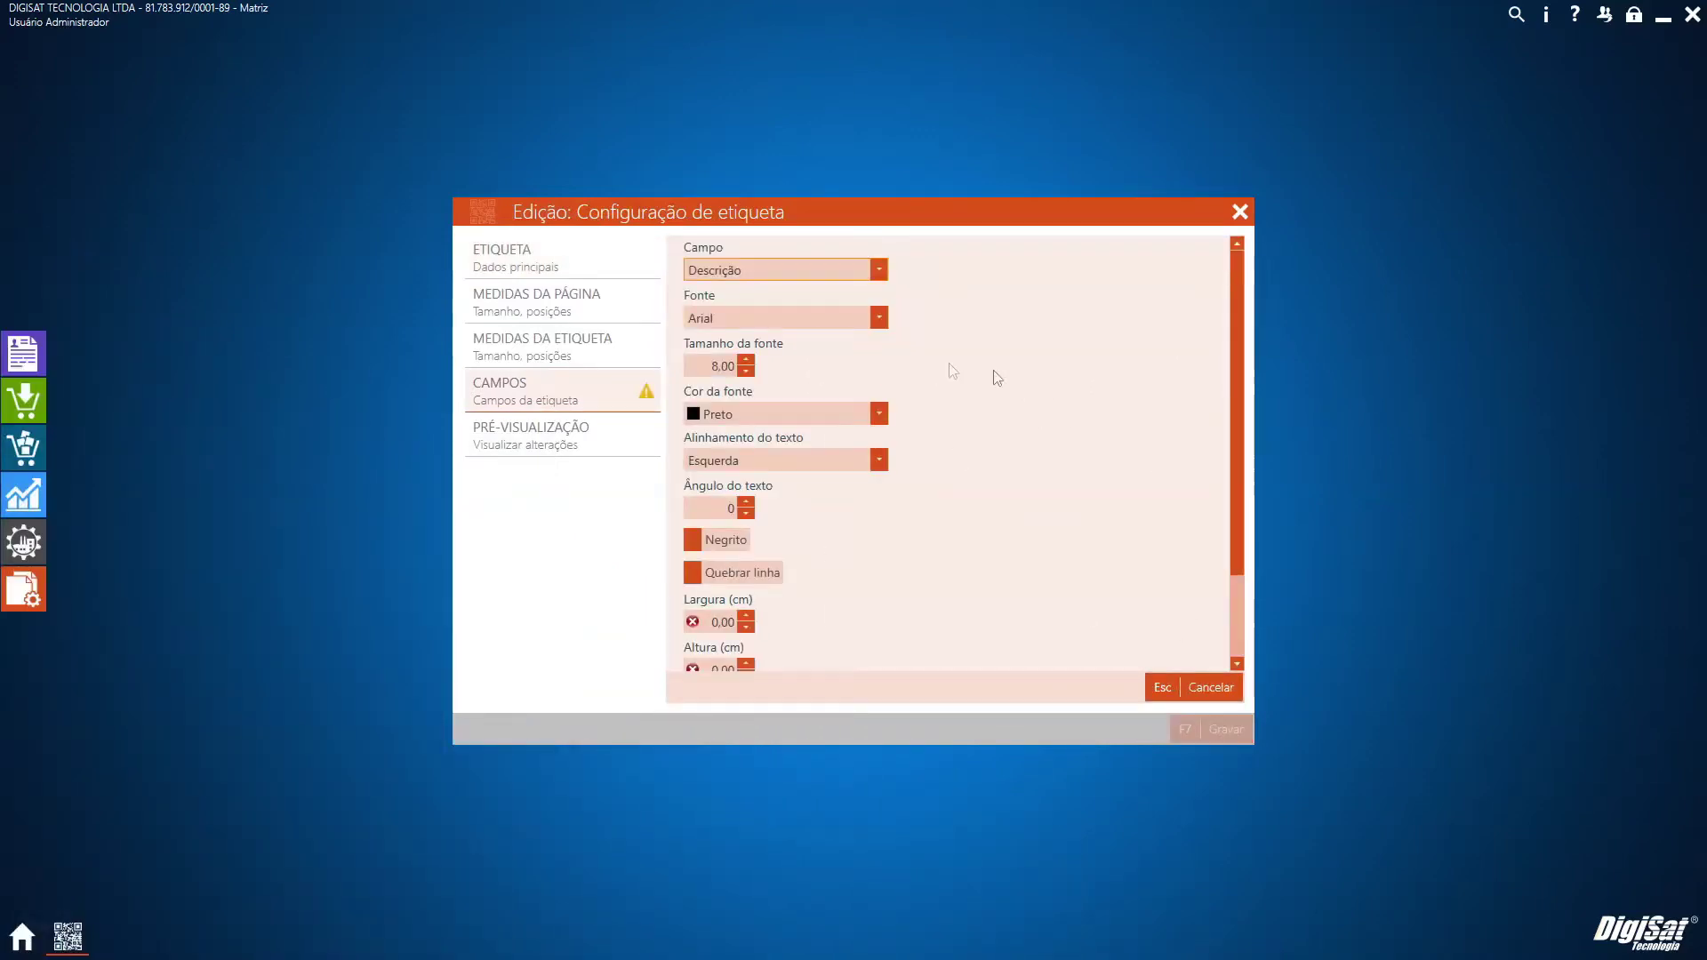
left_click(852, 270)
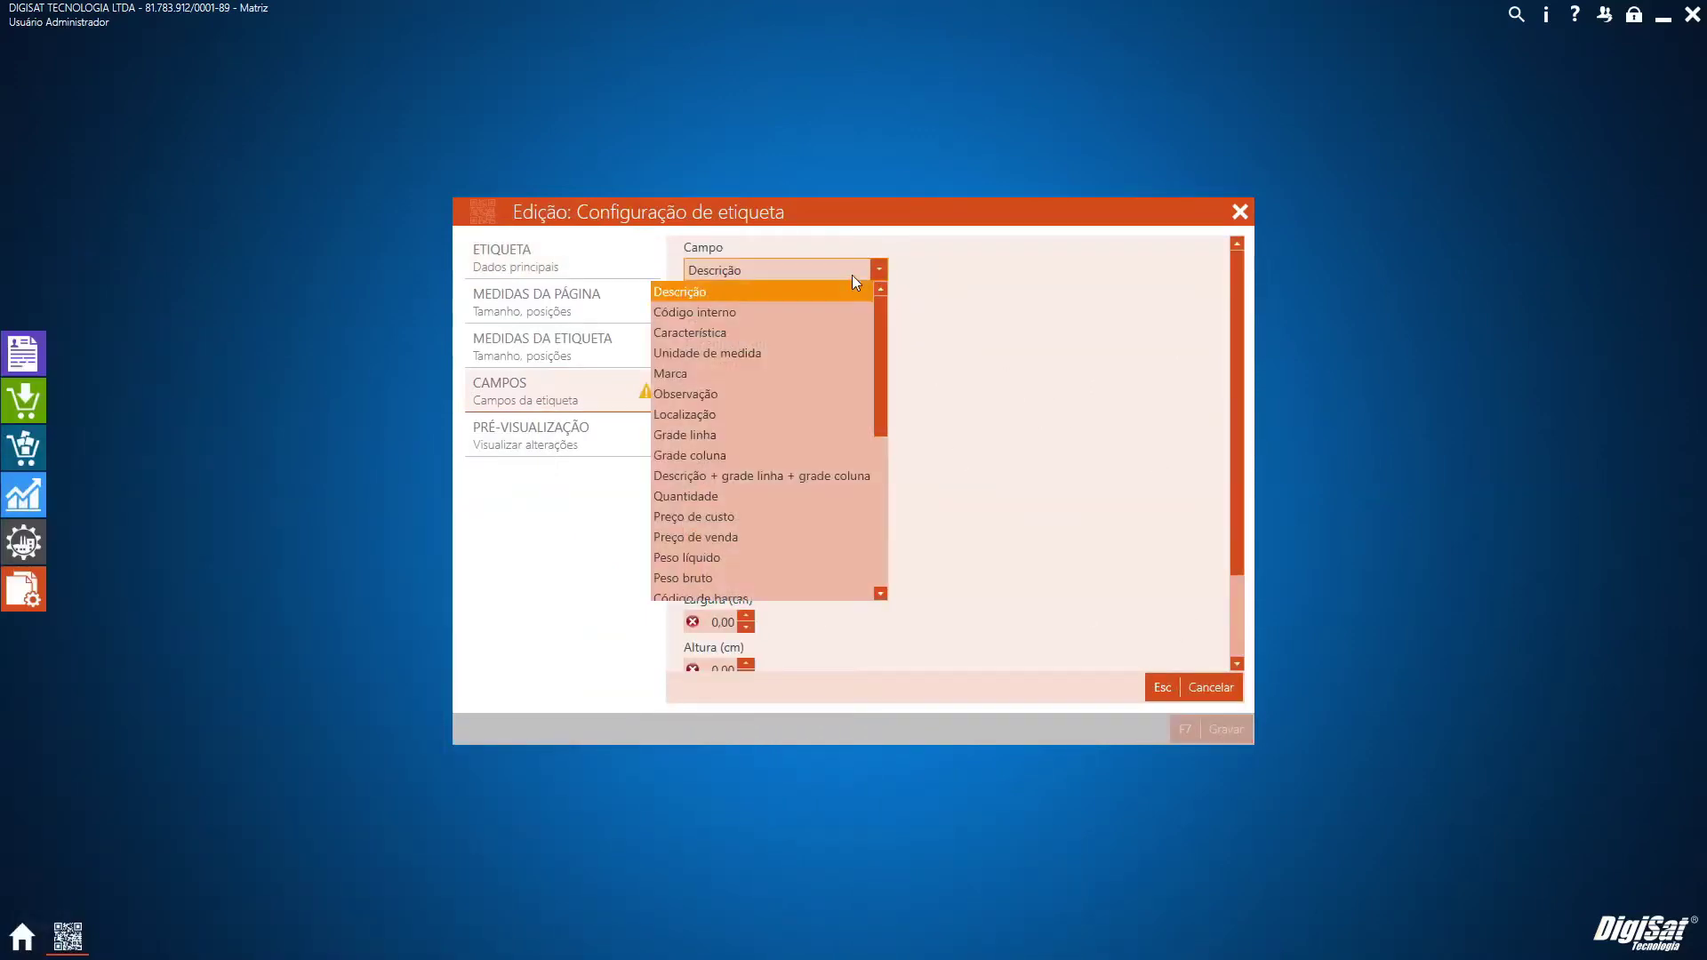
left_click_drag(883, 329, 868, 515)
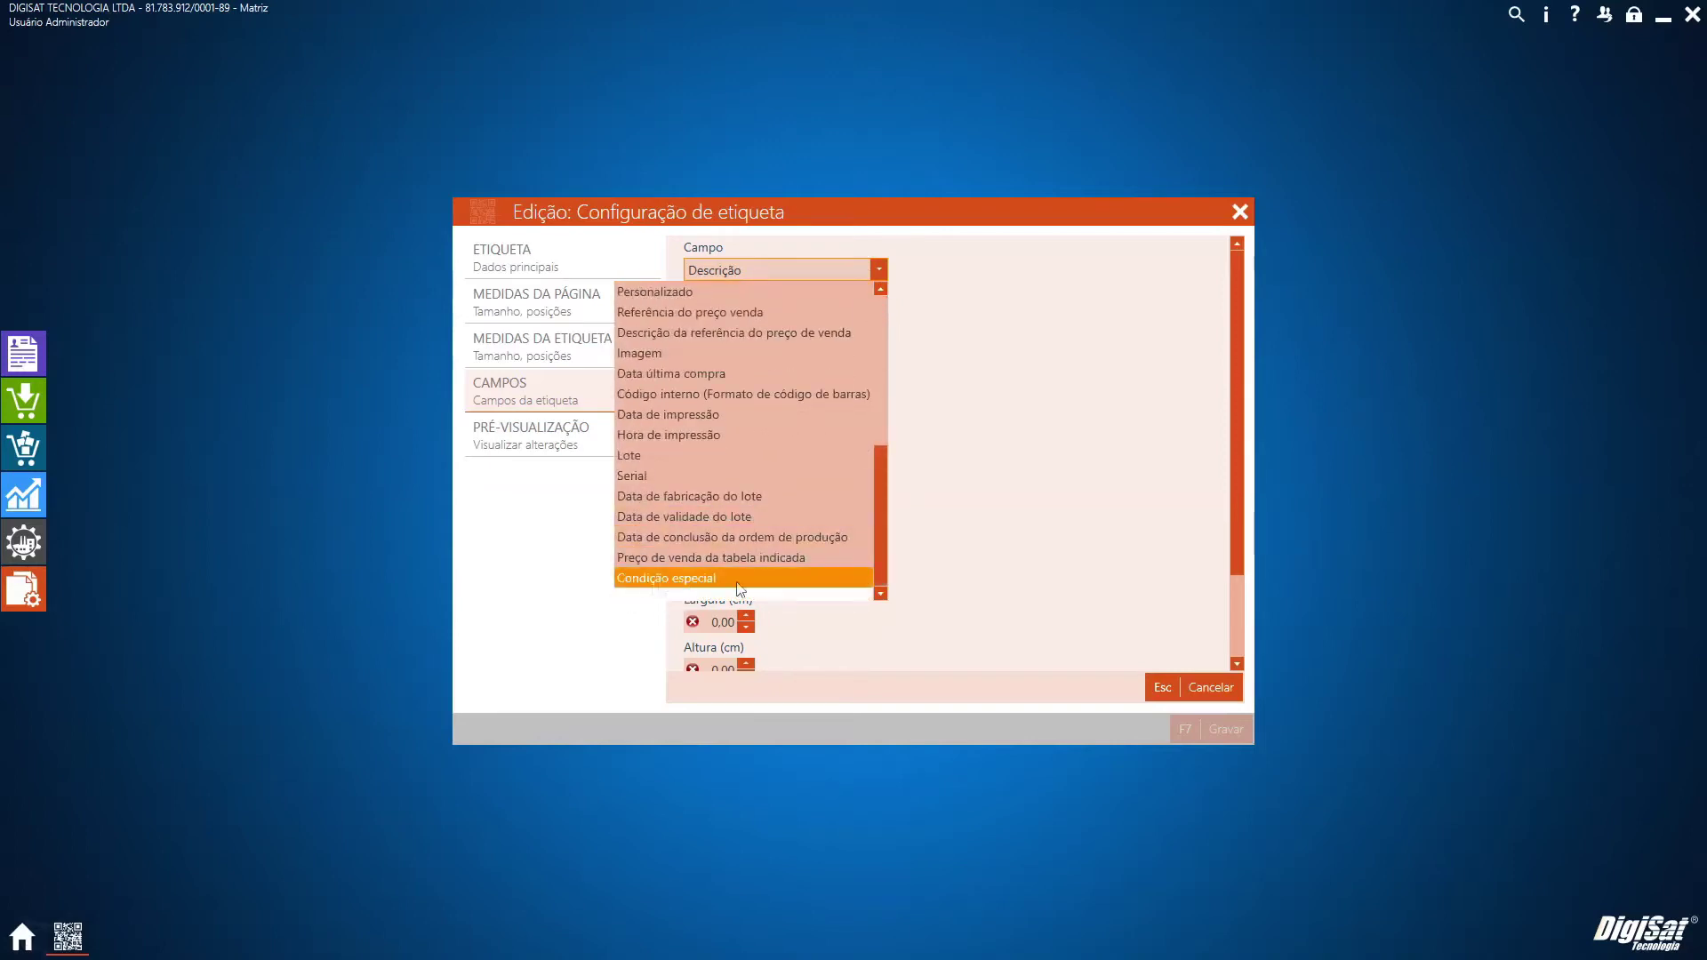
left_click(1070, 534)
left_click(1209, 687)
left_click(42, 360)
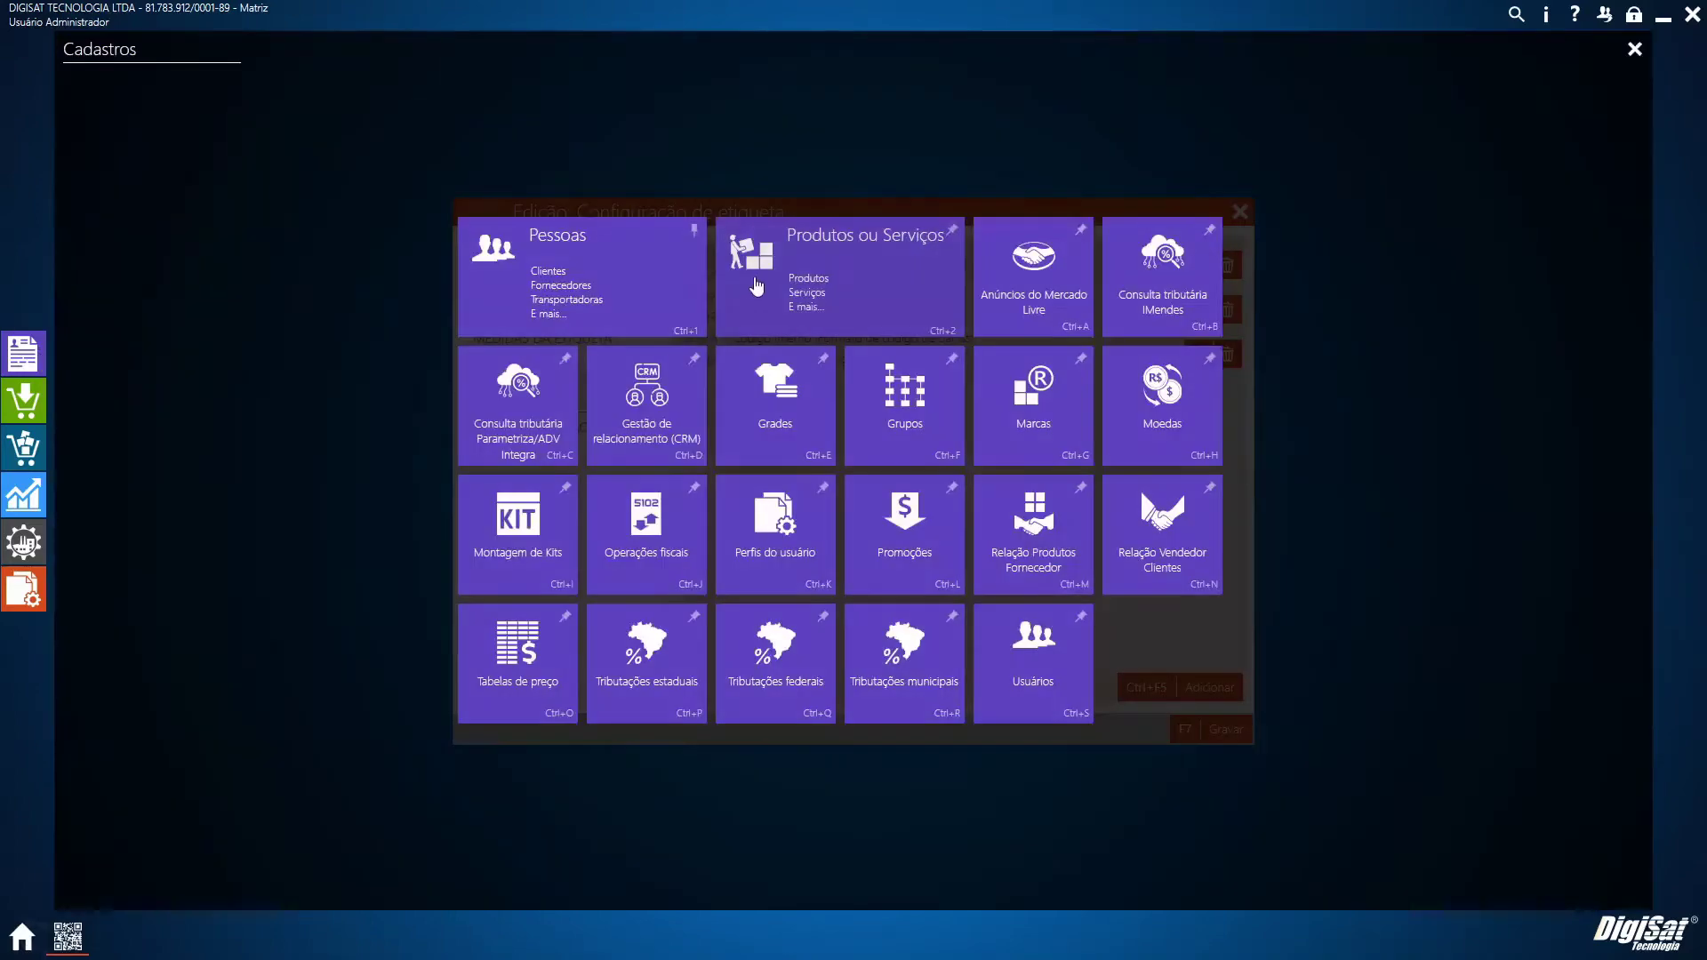
List all products in Produtos ou Serviços and open the first one for editing
left_click(873, 286)
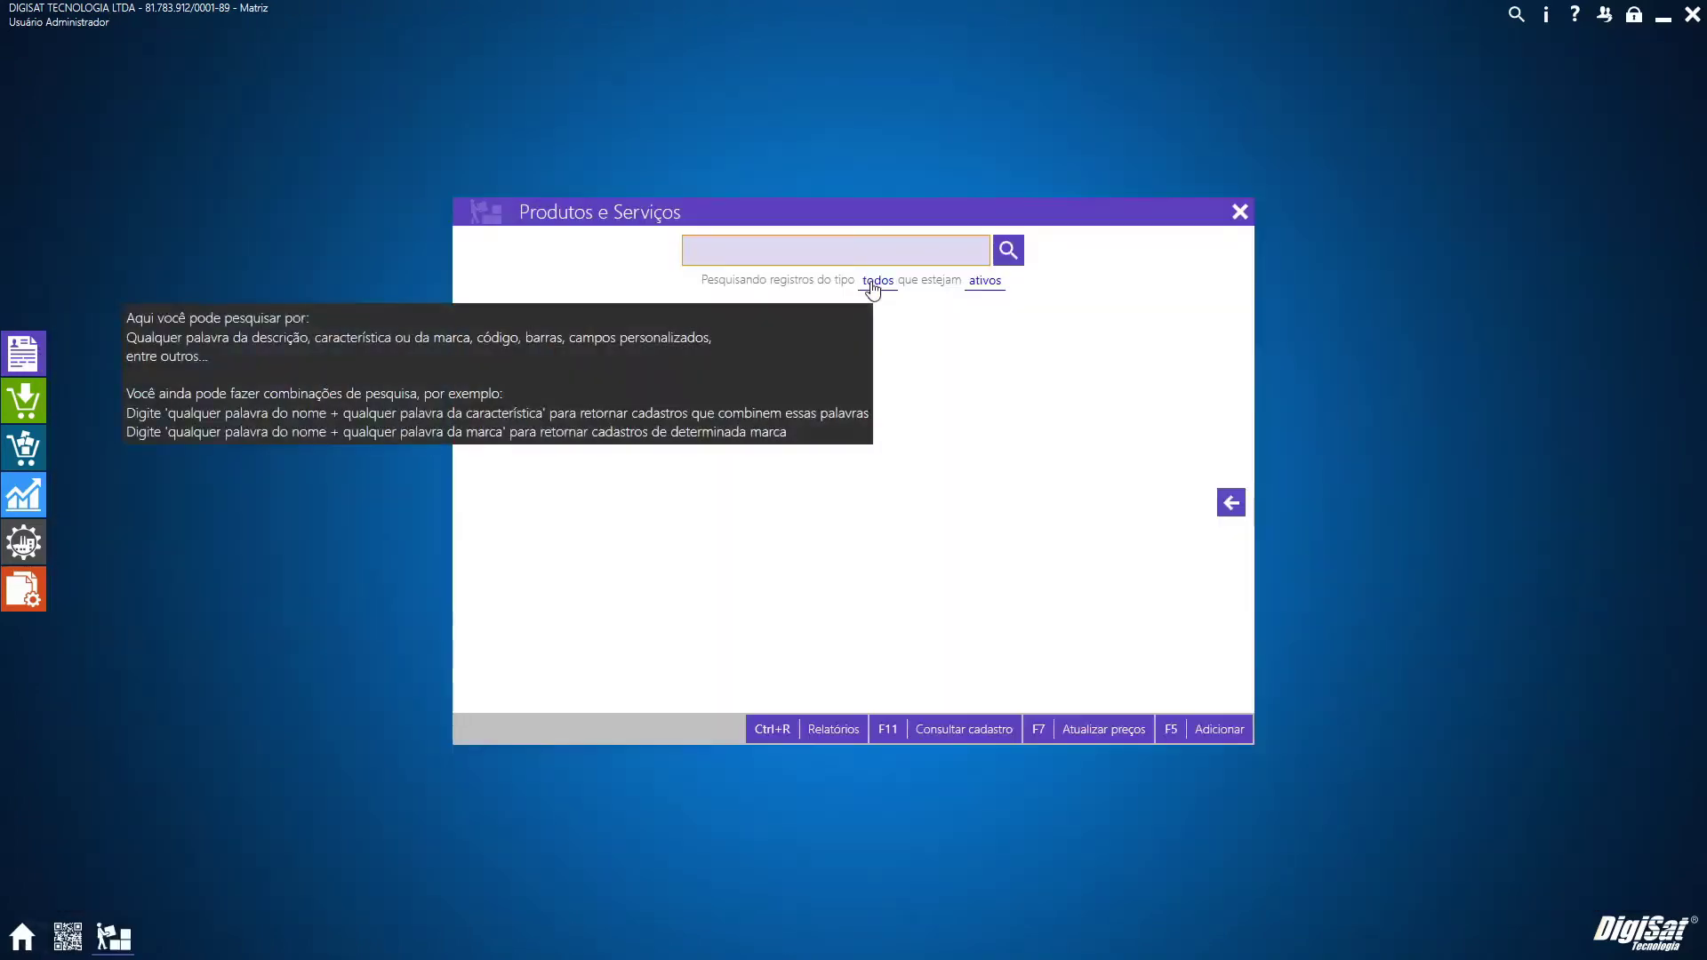
mouse_move(820, 256)
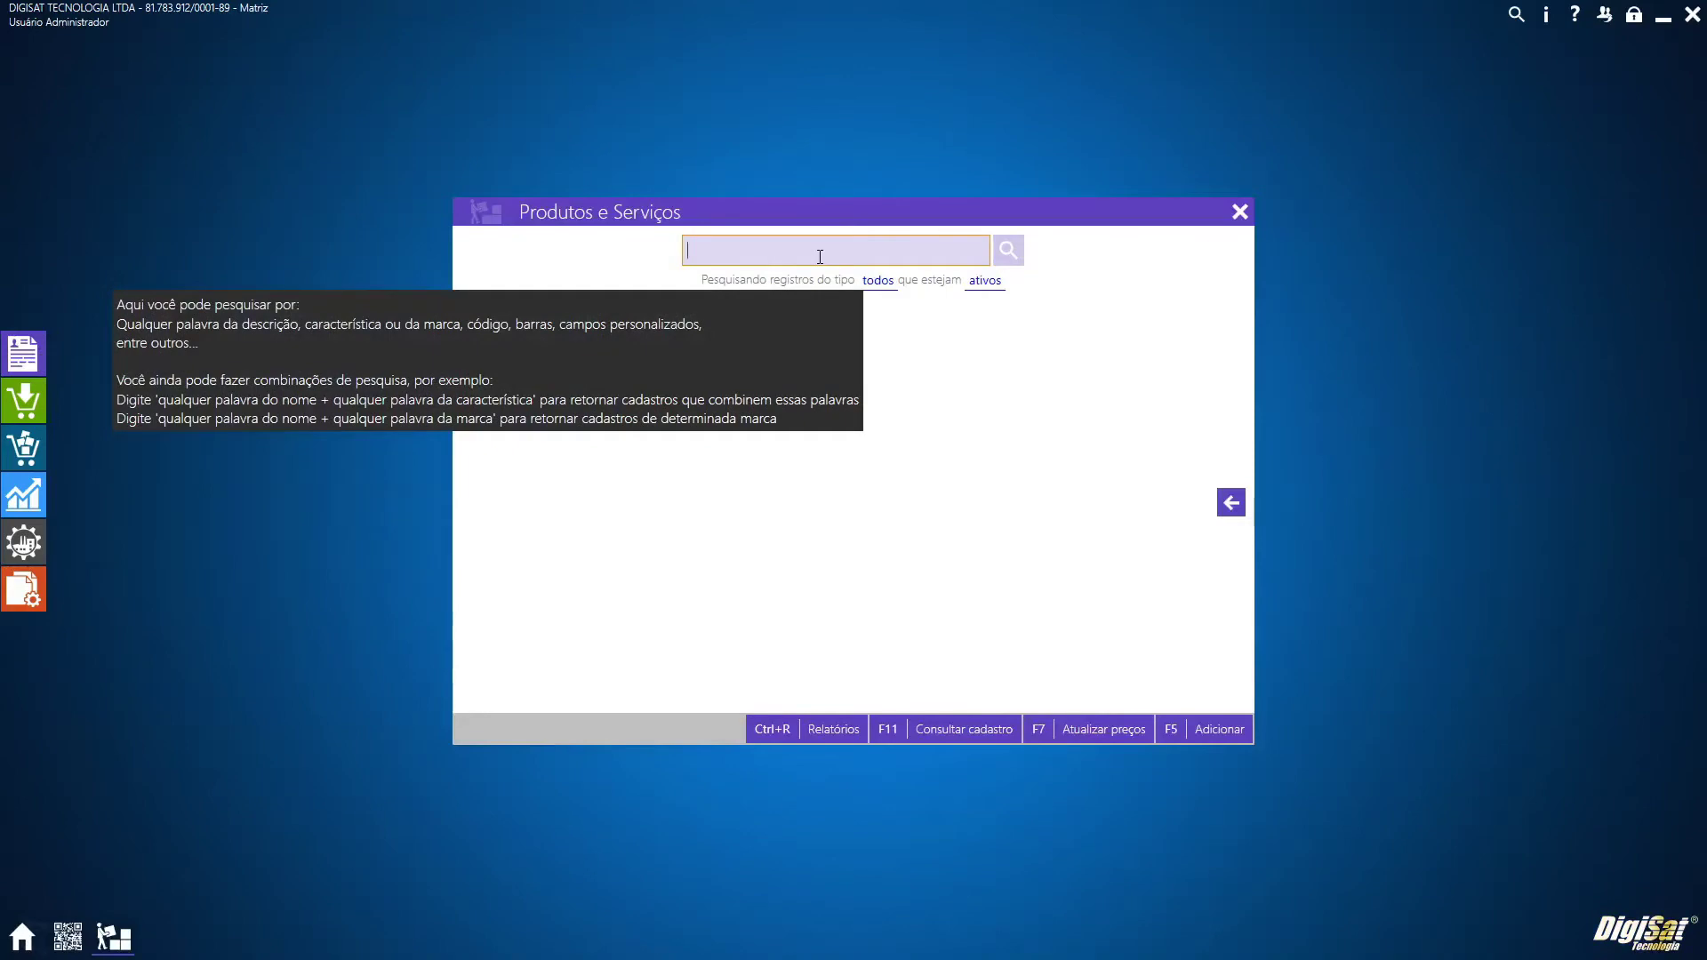
key("Return")
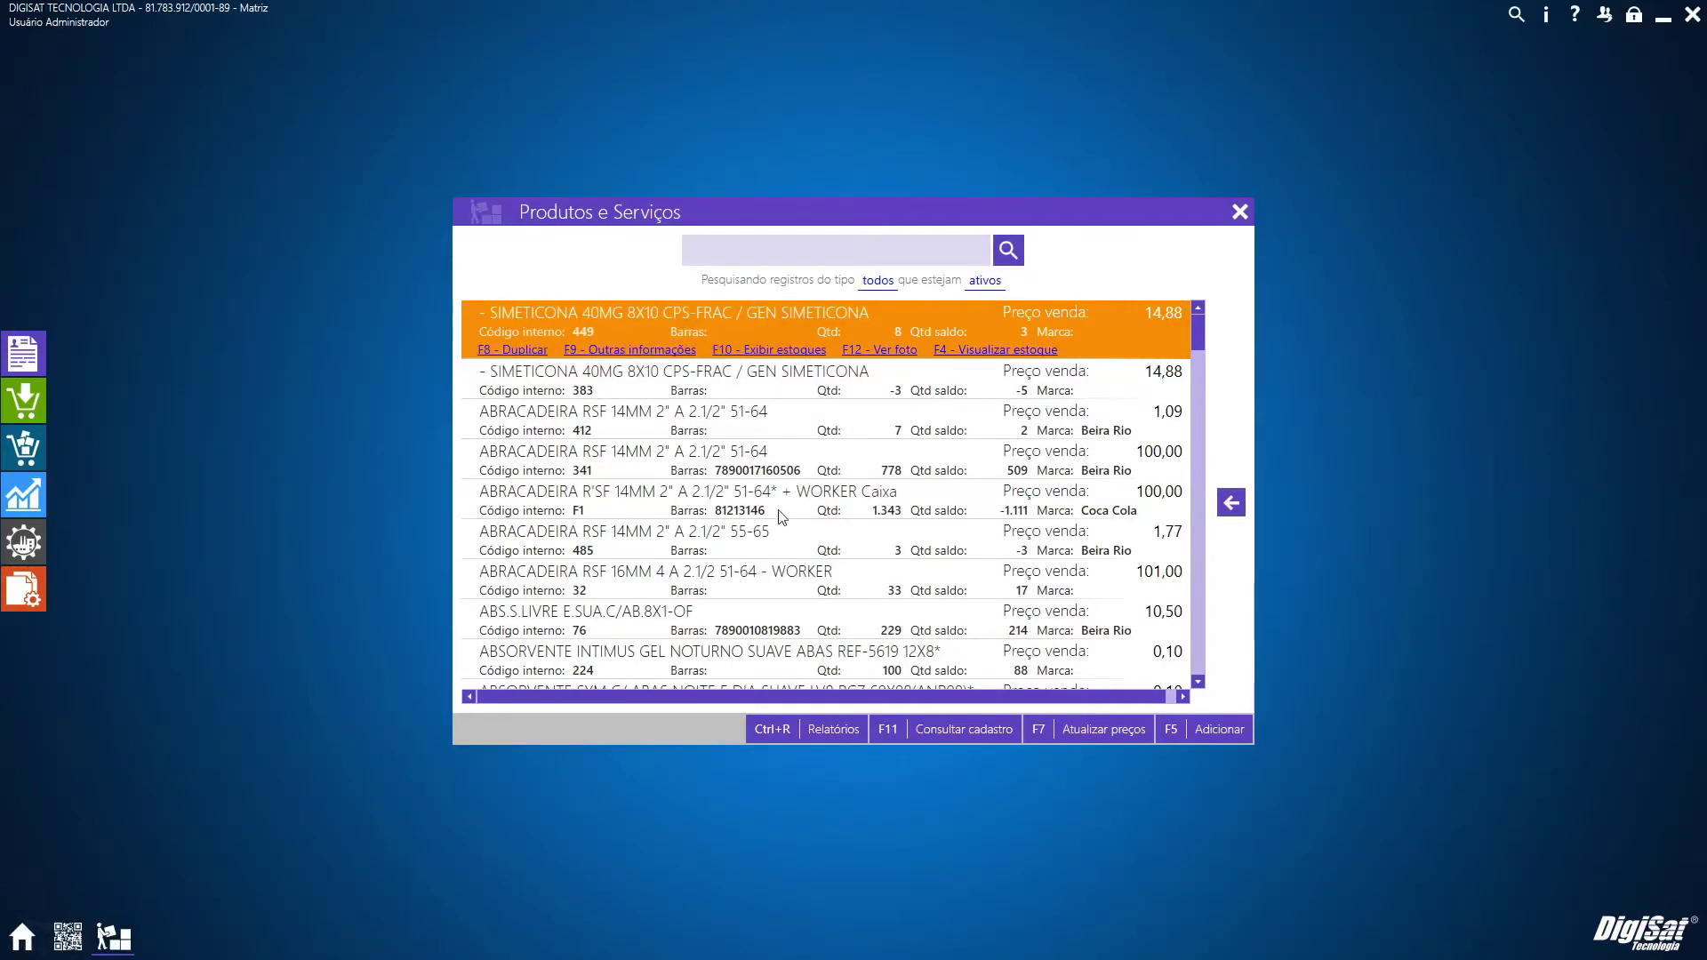
key("F6")
Review the CONDIÇÃO ESPECIAL 'N ou mais itens' setting (3 or more at 8,50), then discard changes
left_click(551, 613)
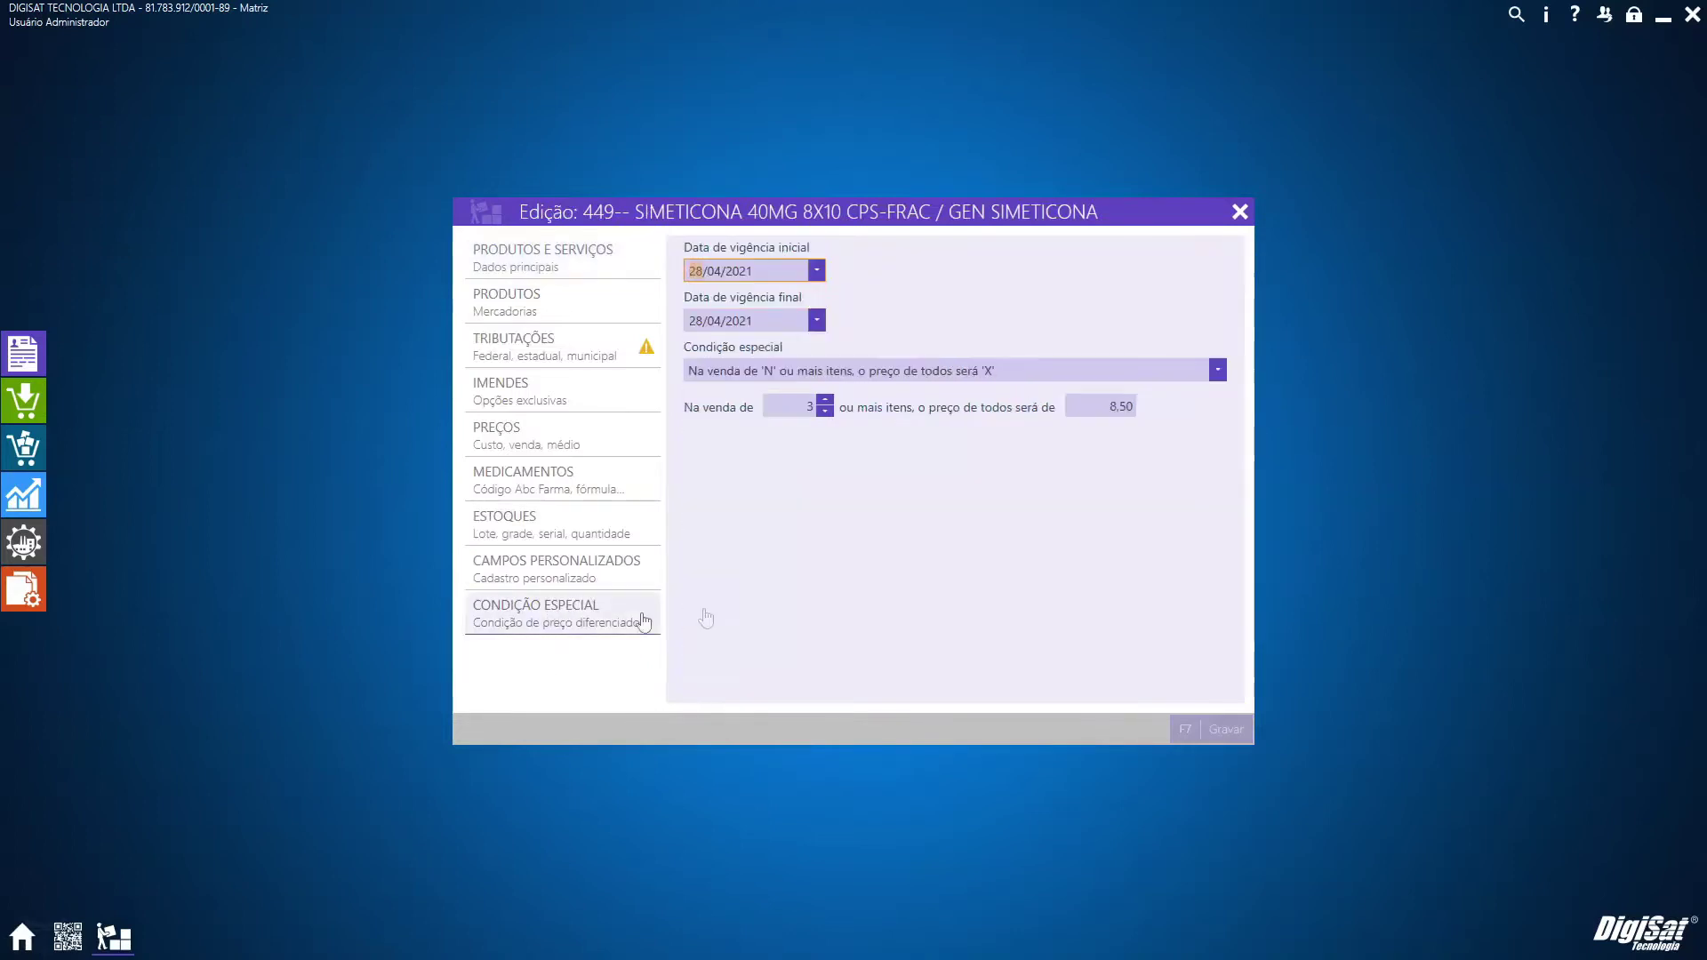
left_click(1026, 374)
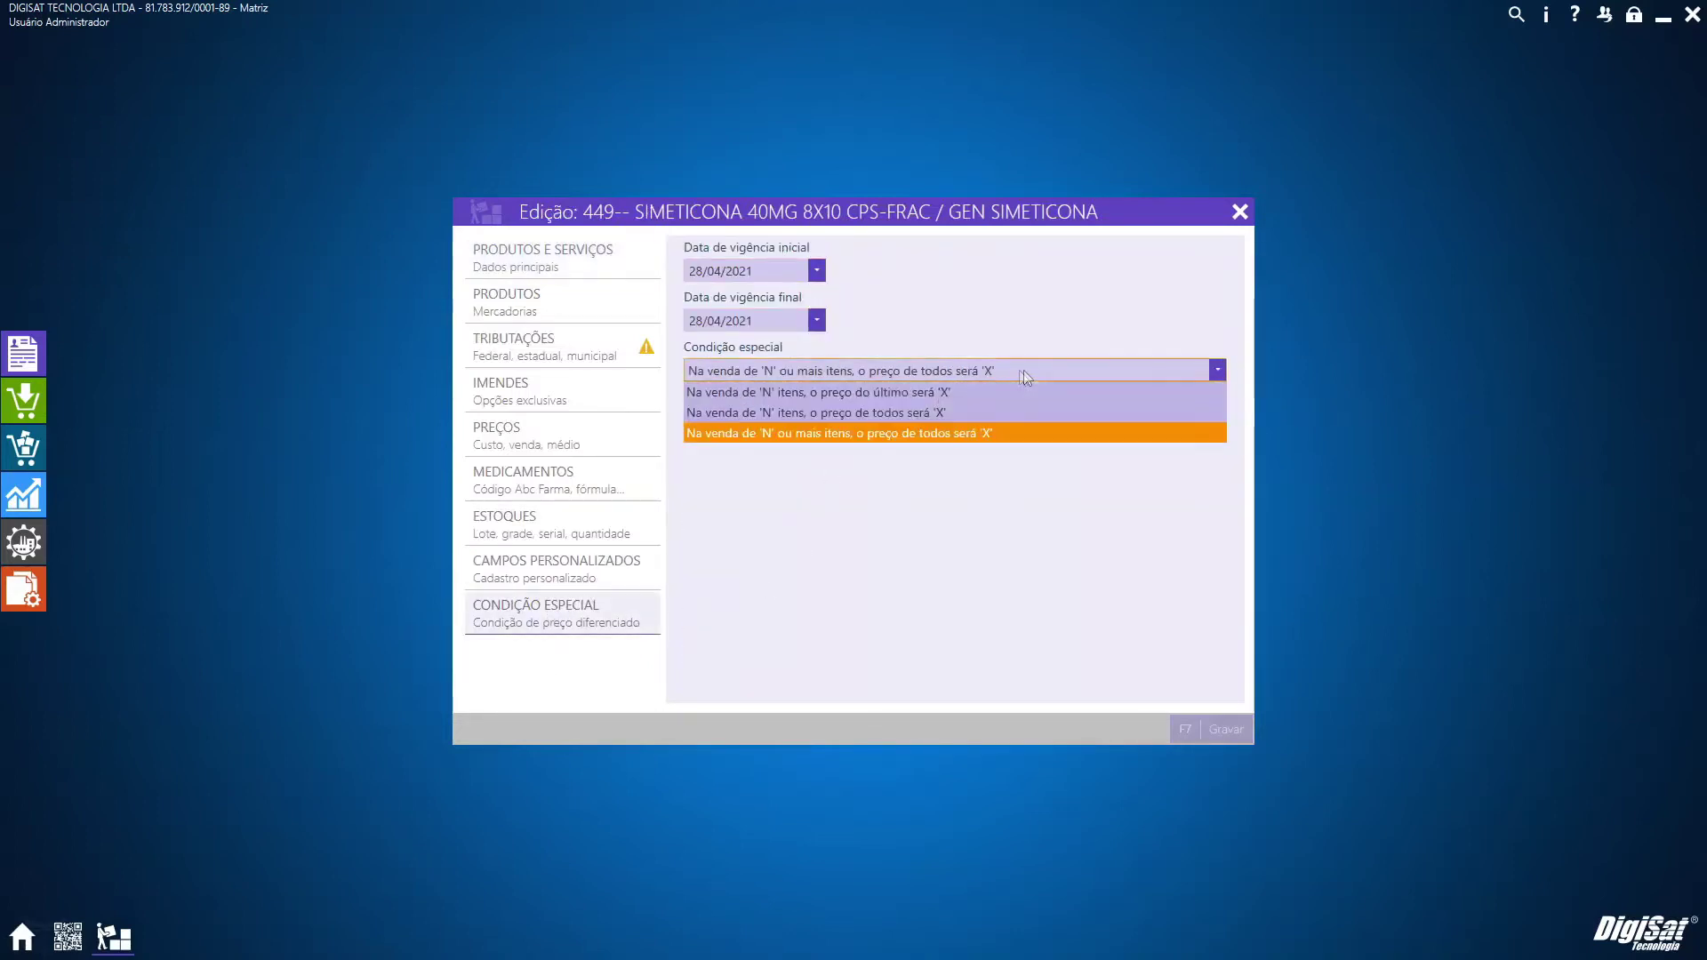
left_click(815, 432)
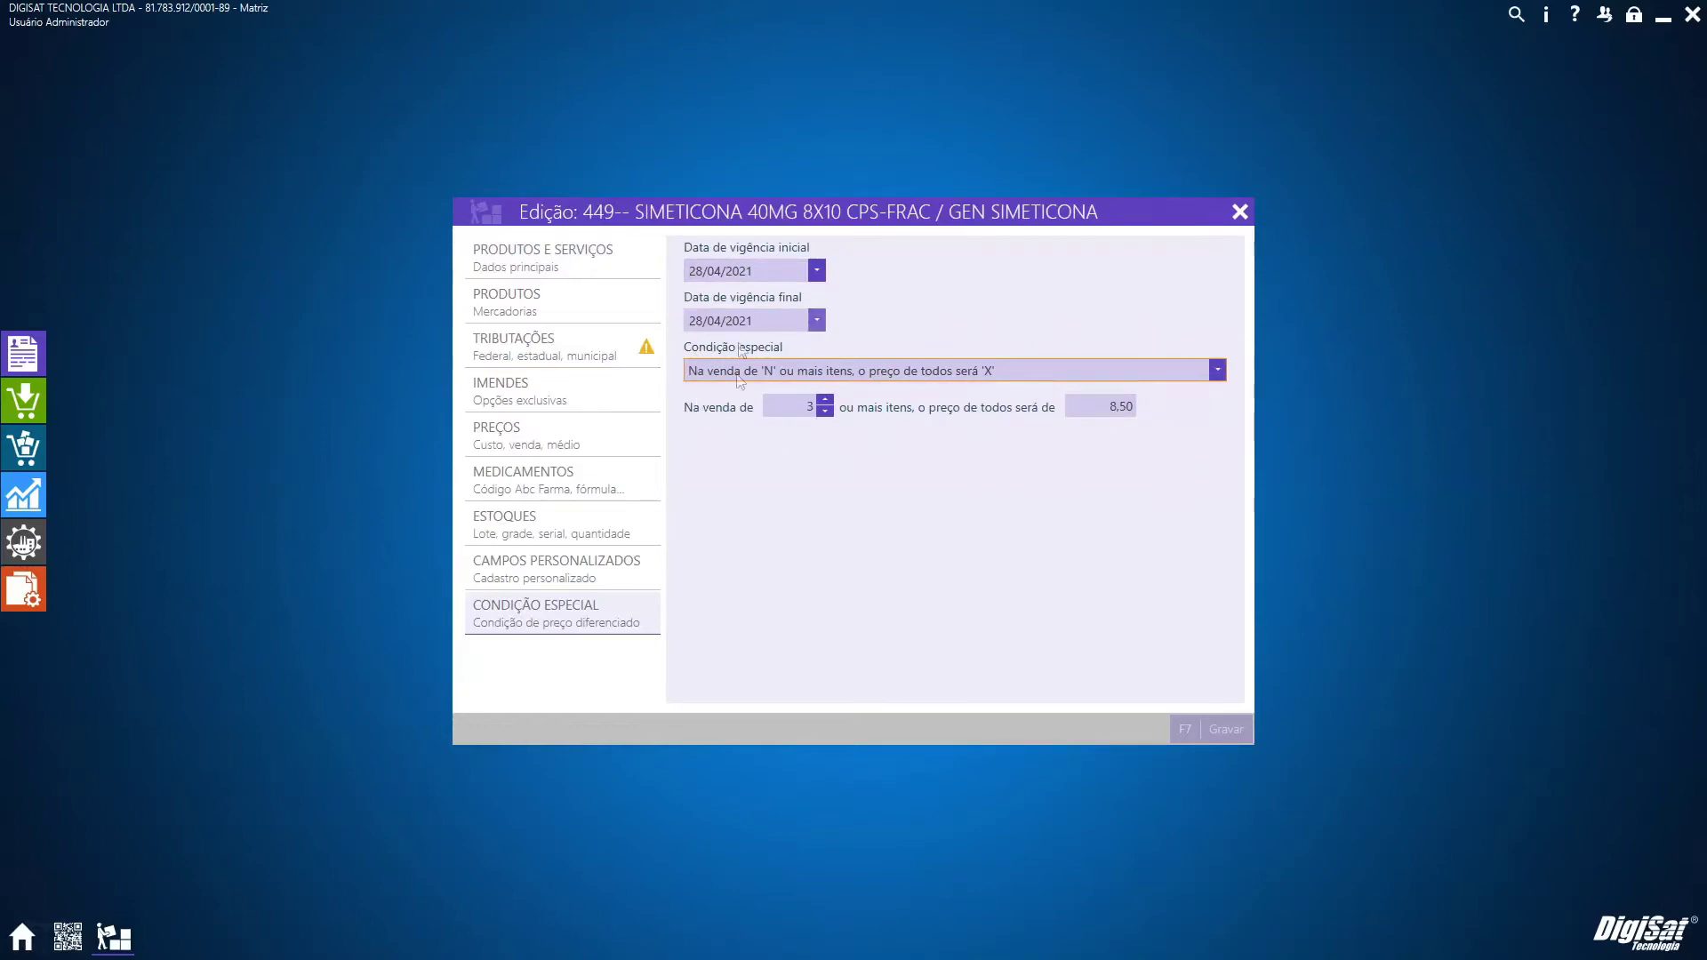
left_click(1241, 211)
left_click(1076, 633)
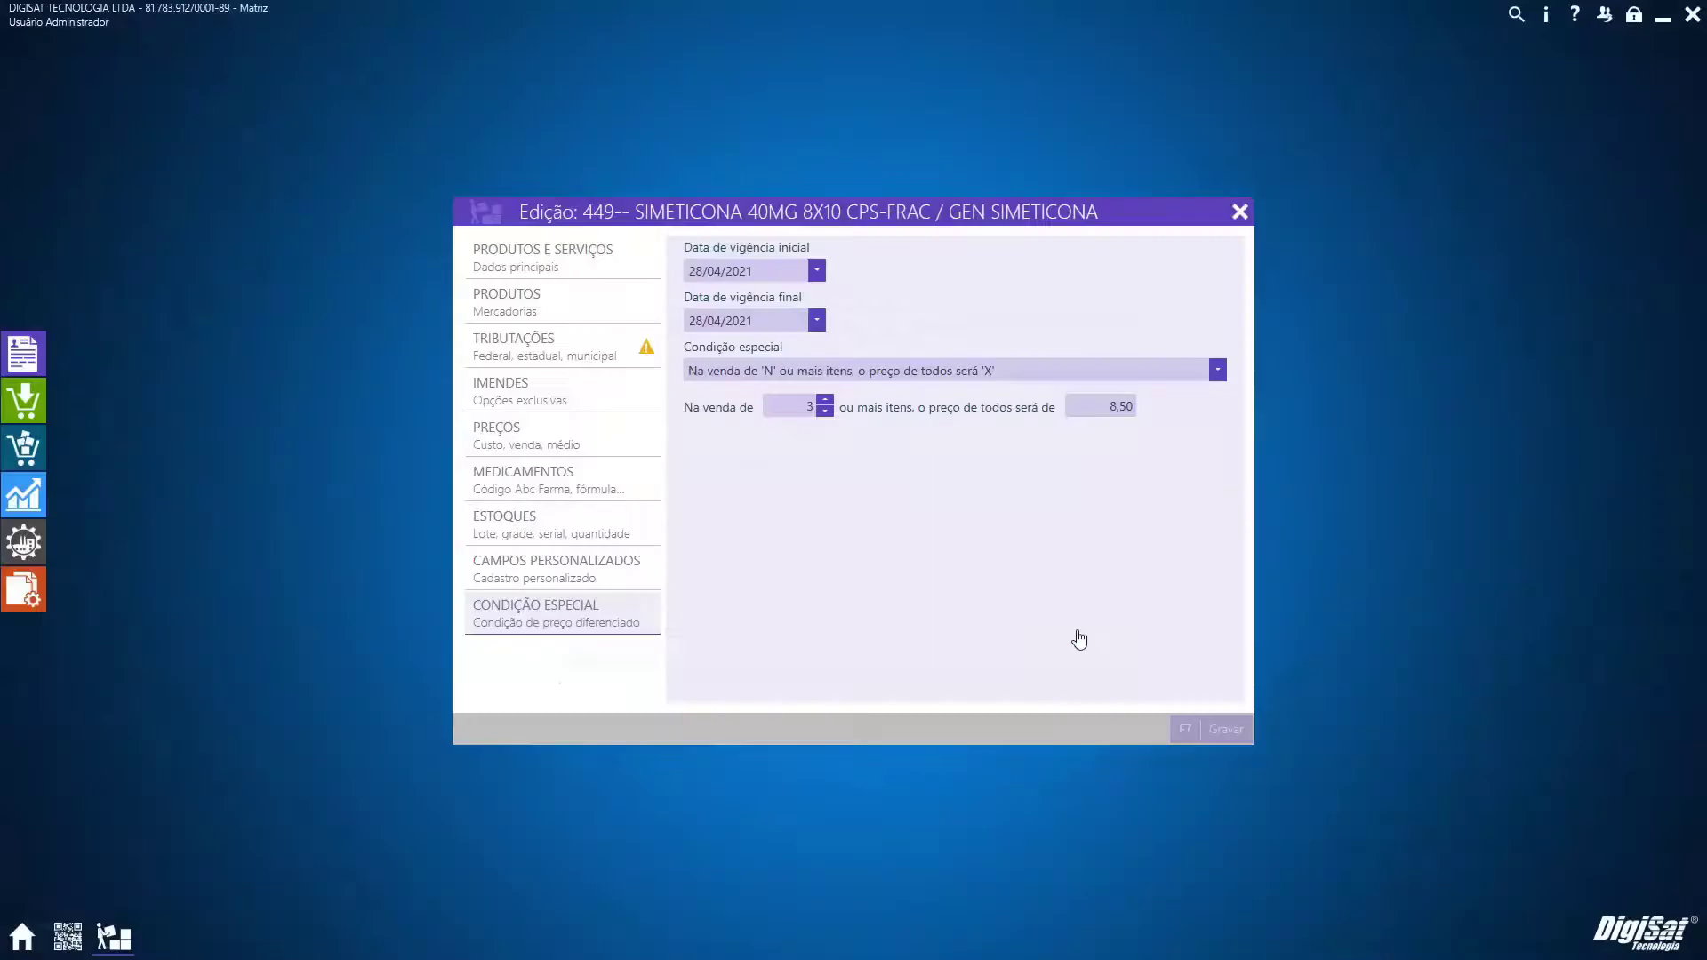
Close Produtos e Serviços, recheck Condição especial in the Campo list, cancel, and save the 33X22 template
left_click(1242, 217)
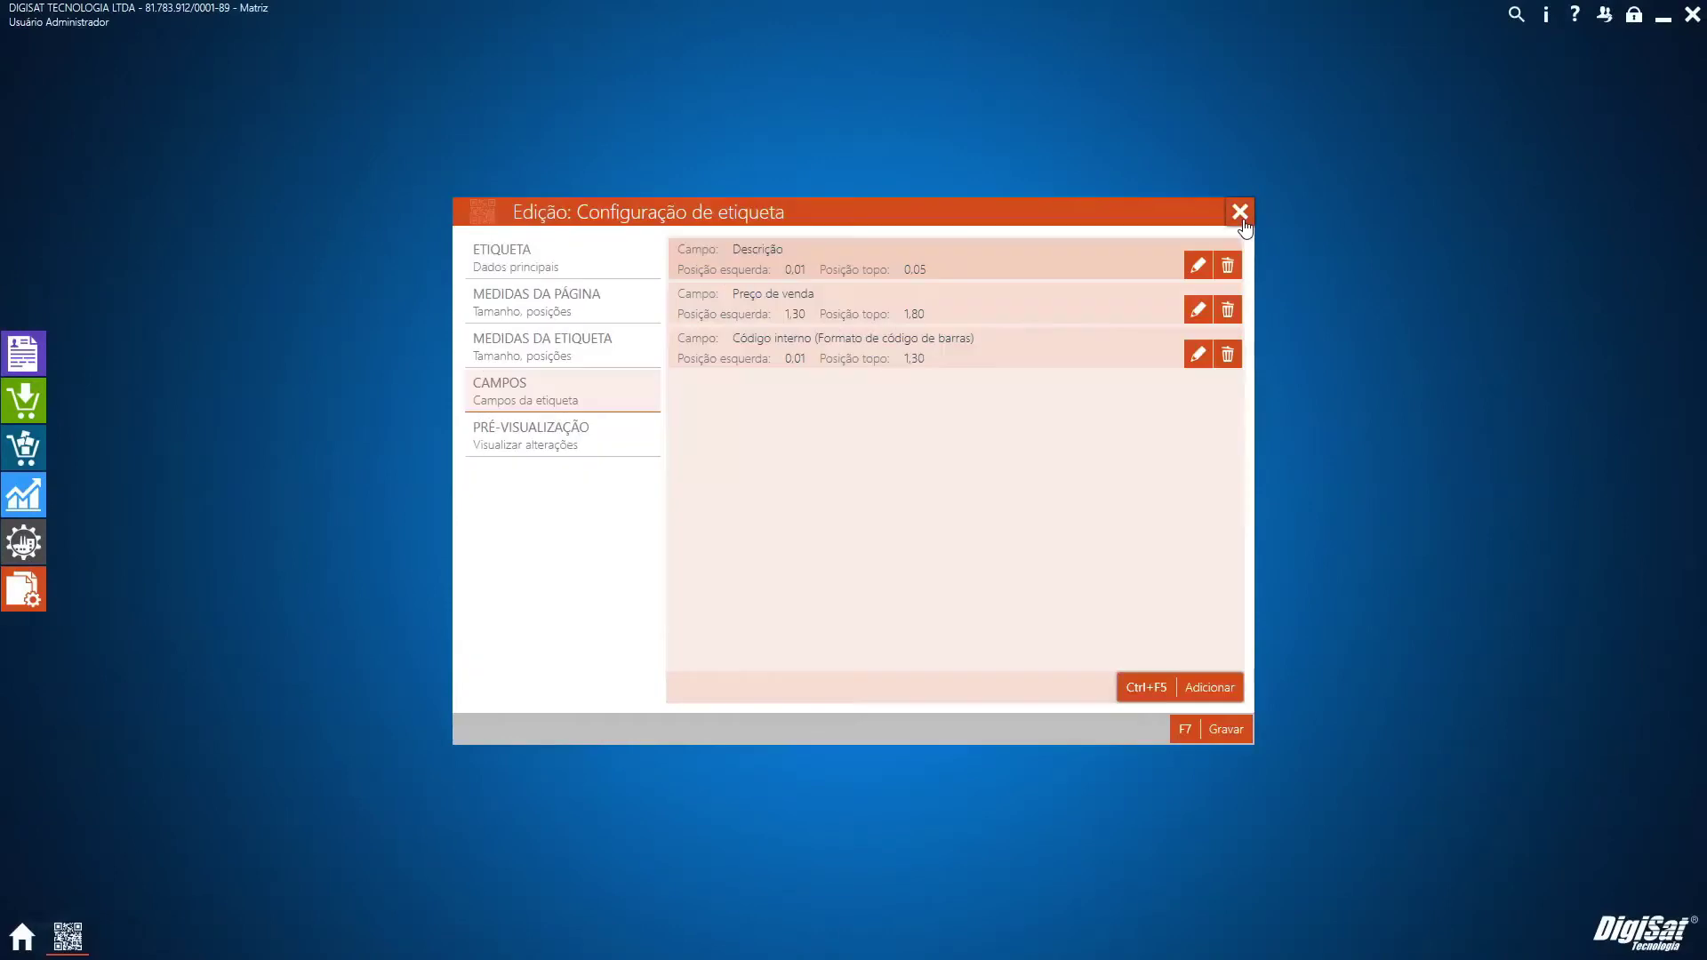
left_click(1202, 699)
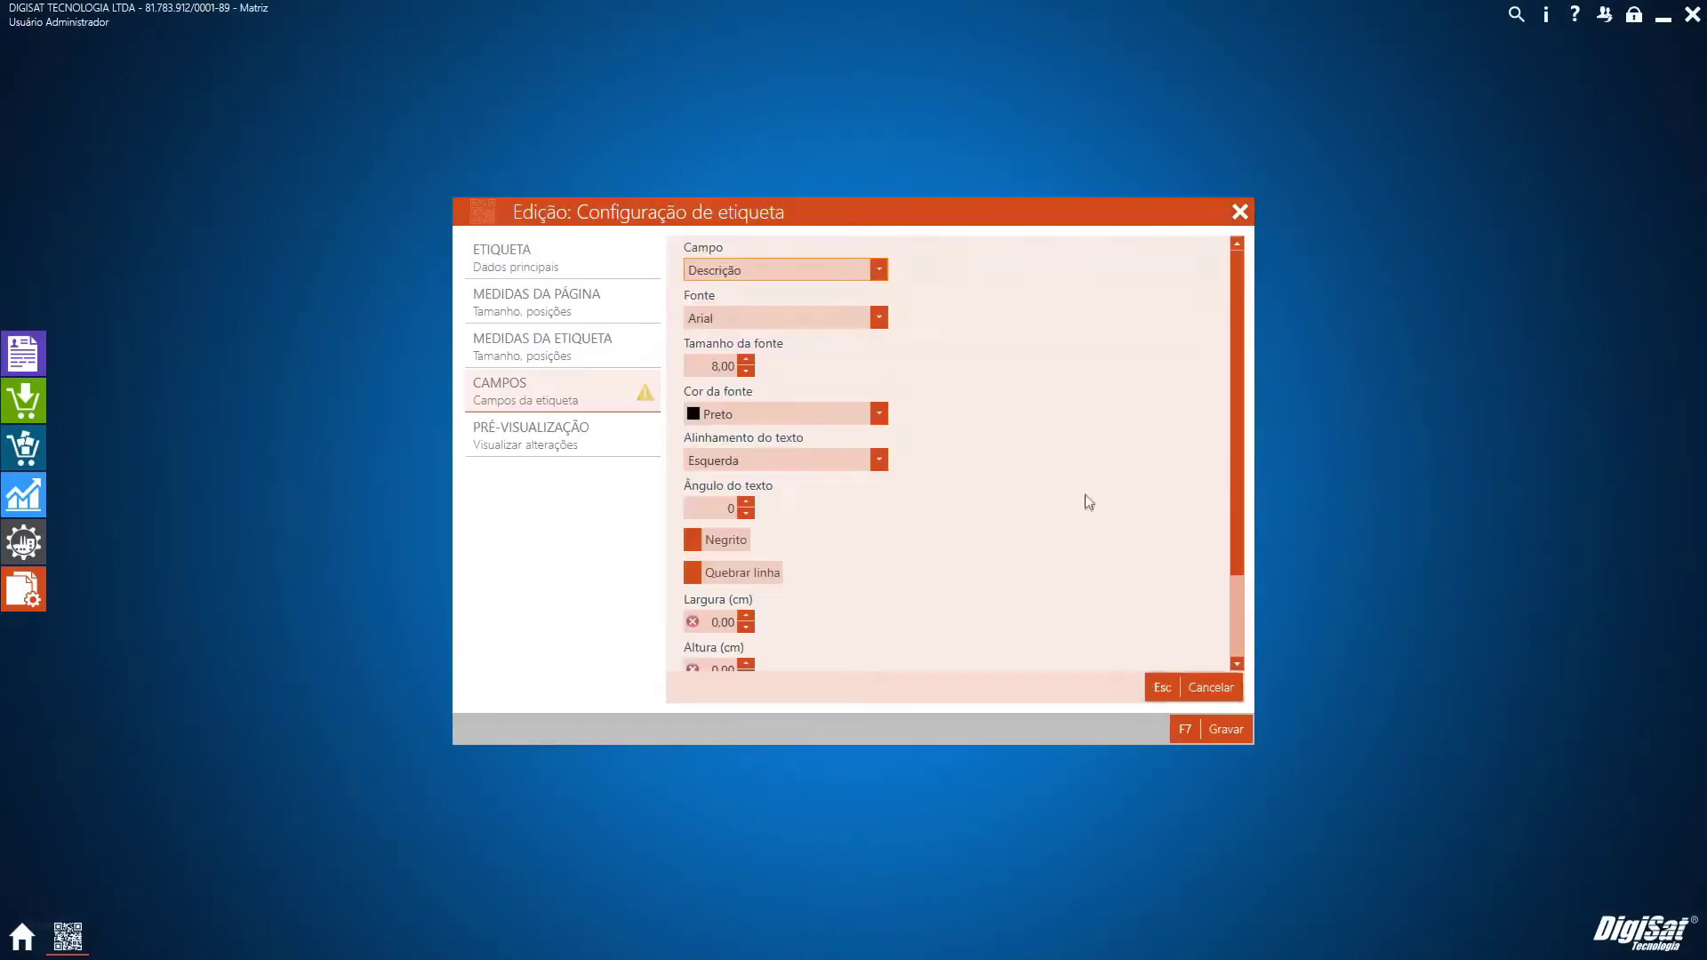
left_click(777, 271)
scroll(840, 537, "down", 5)
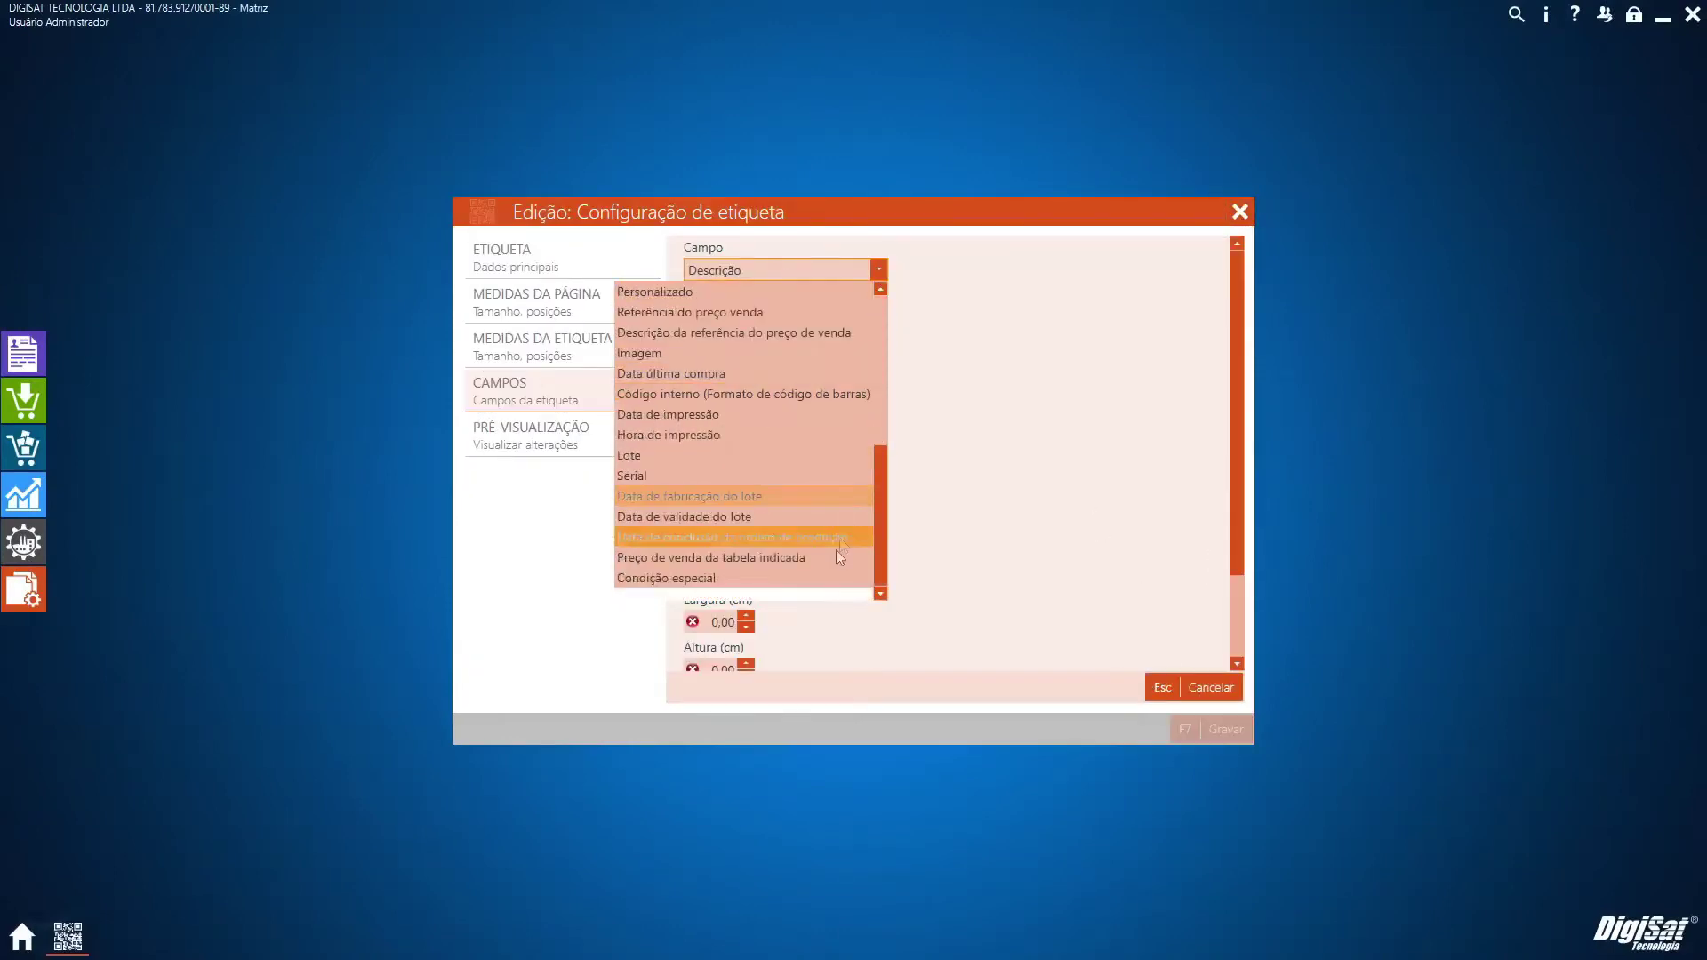
left_click(1189, 560)
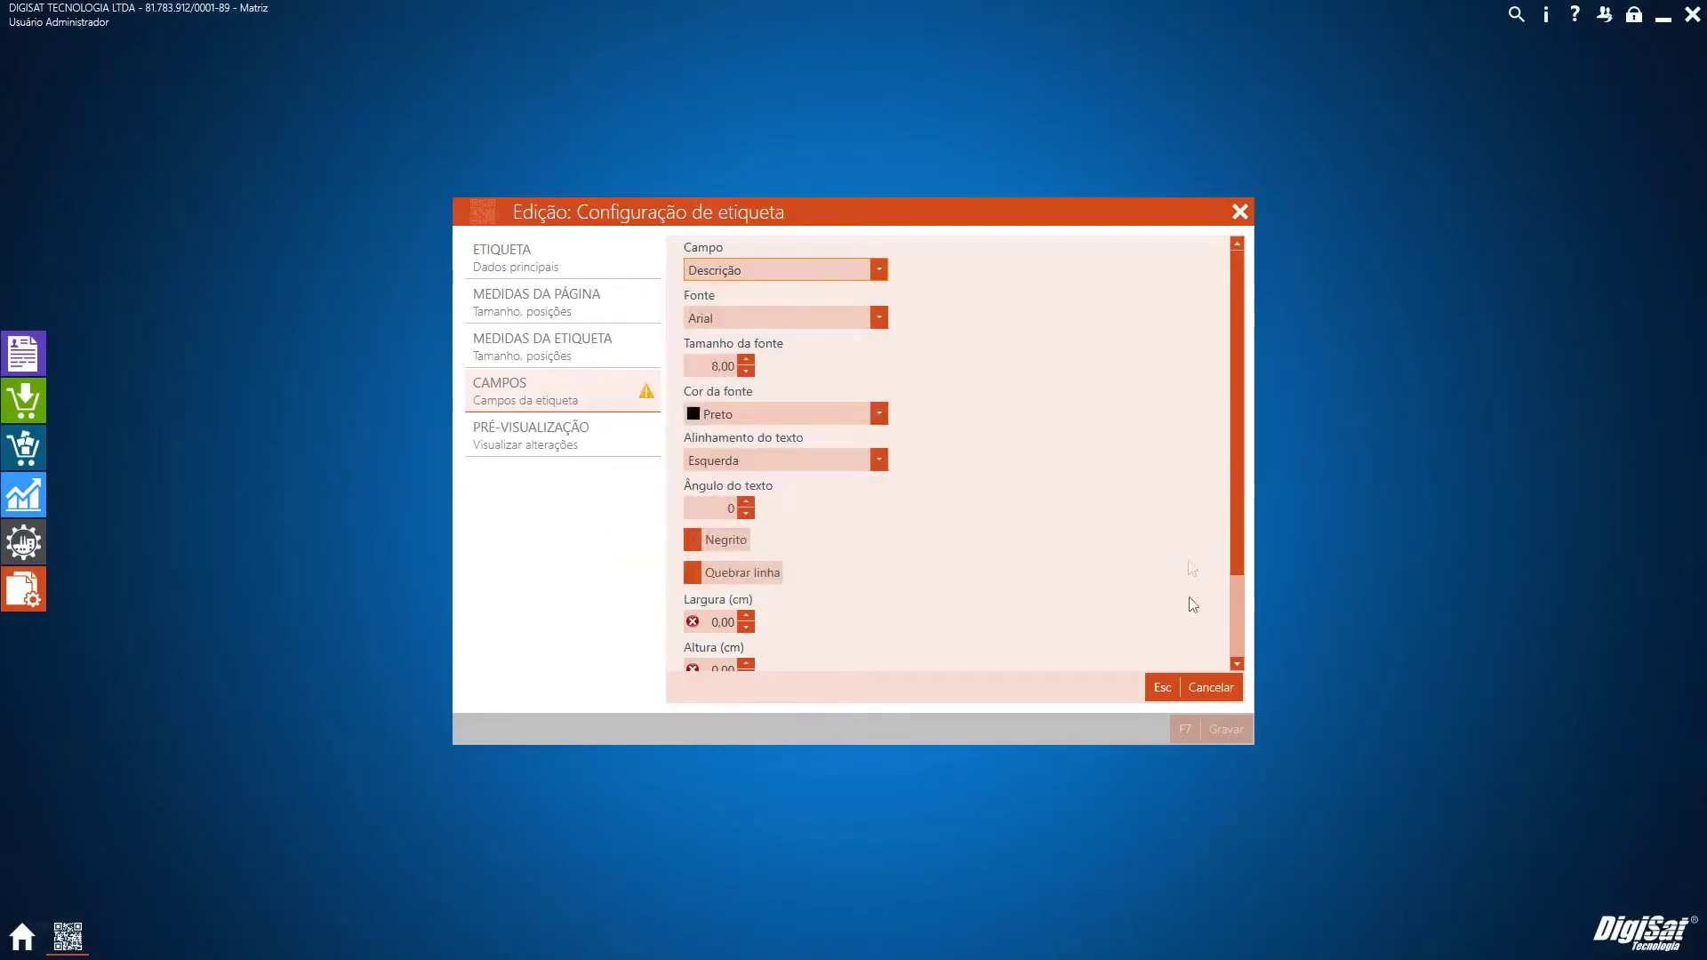
left_click(1192, 693)
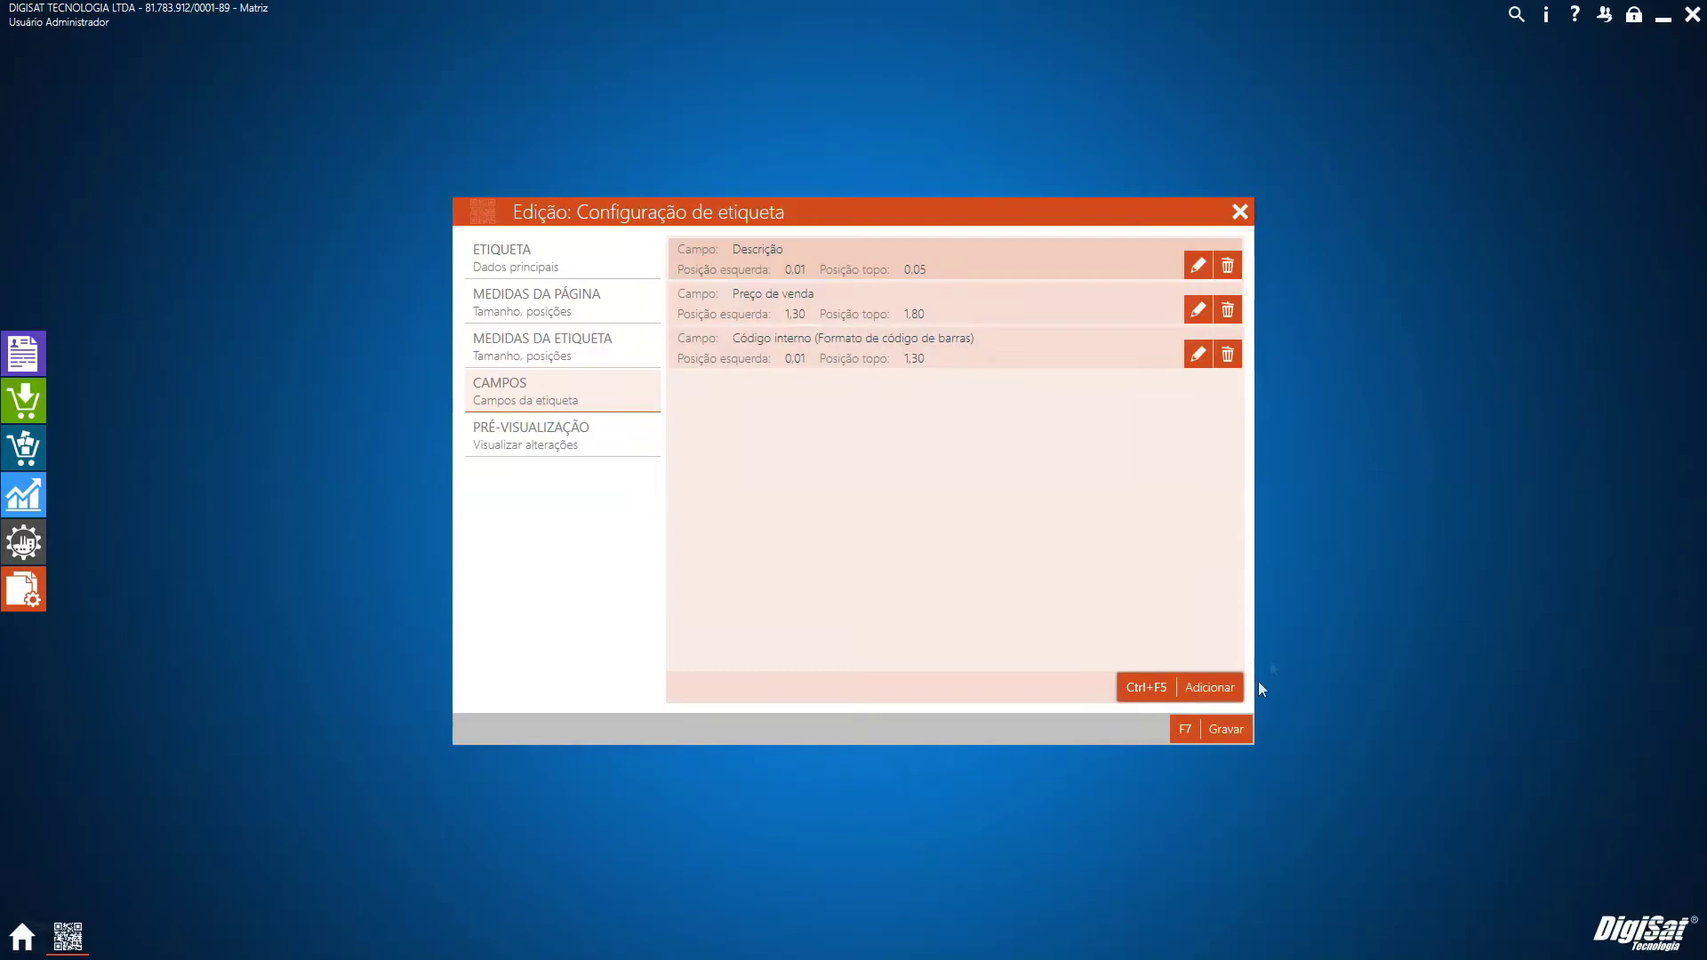
left_click(1206, 731)
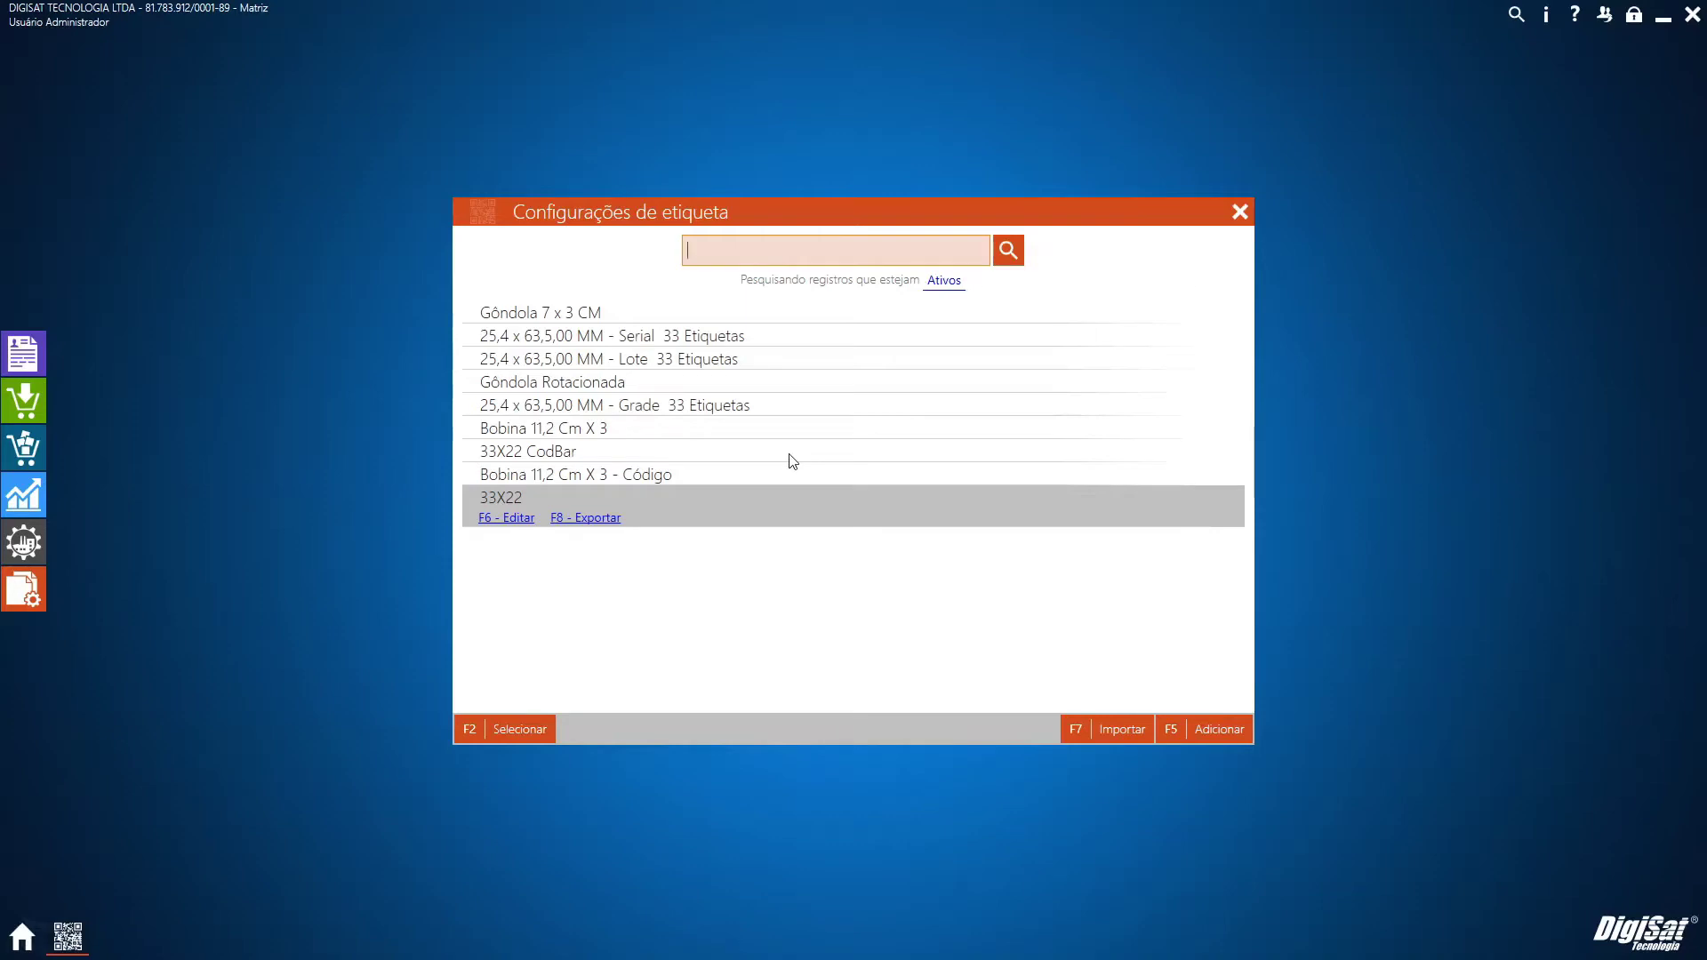
Load the Grade 33 Etiquetas model in the label generator, searching by Produto
left_click(714, 411)
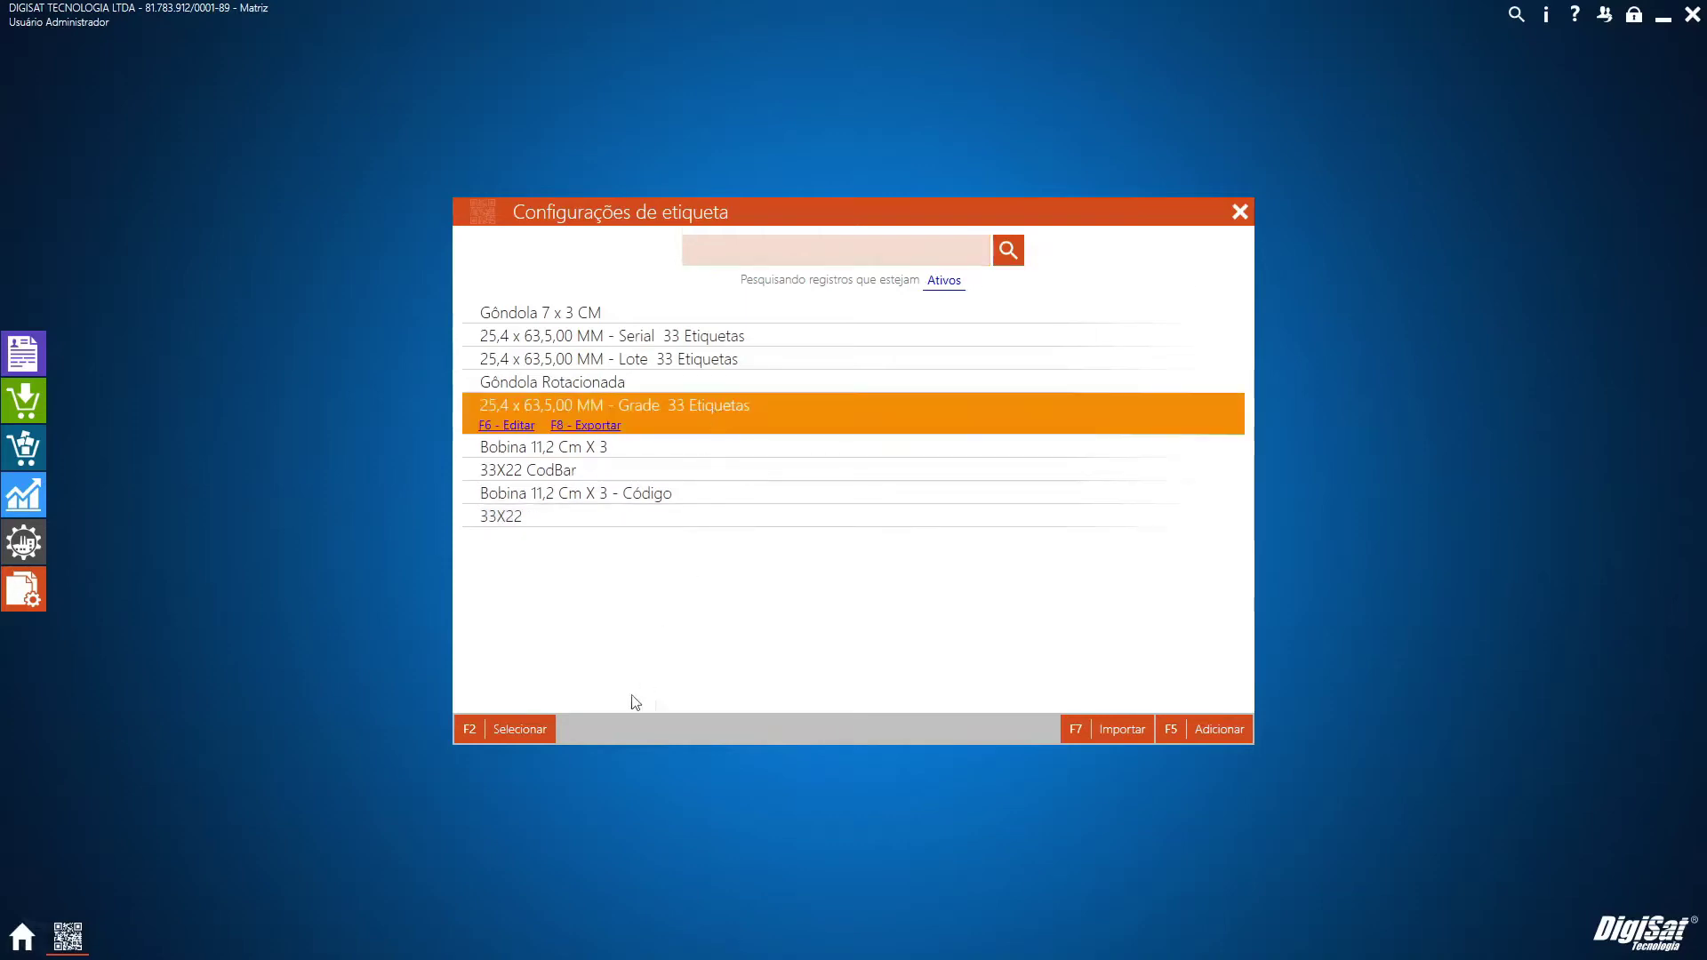
left_click(508, 743)
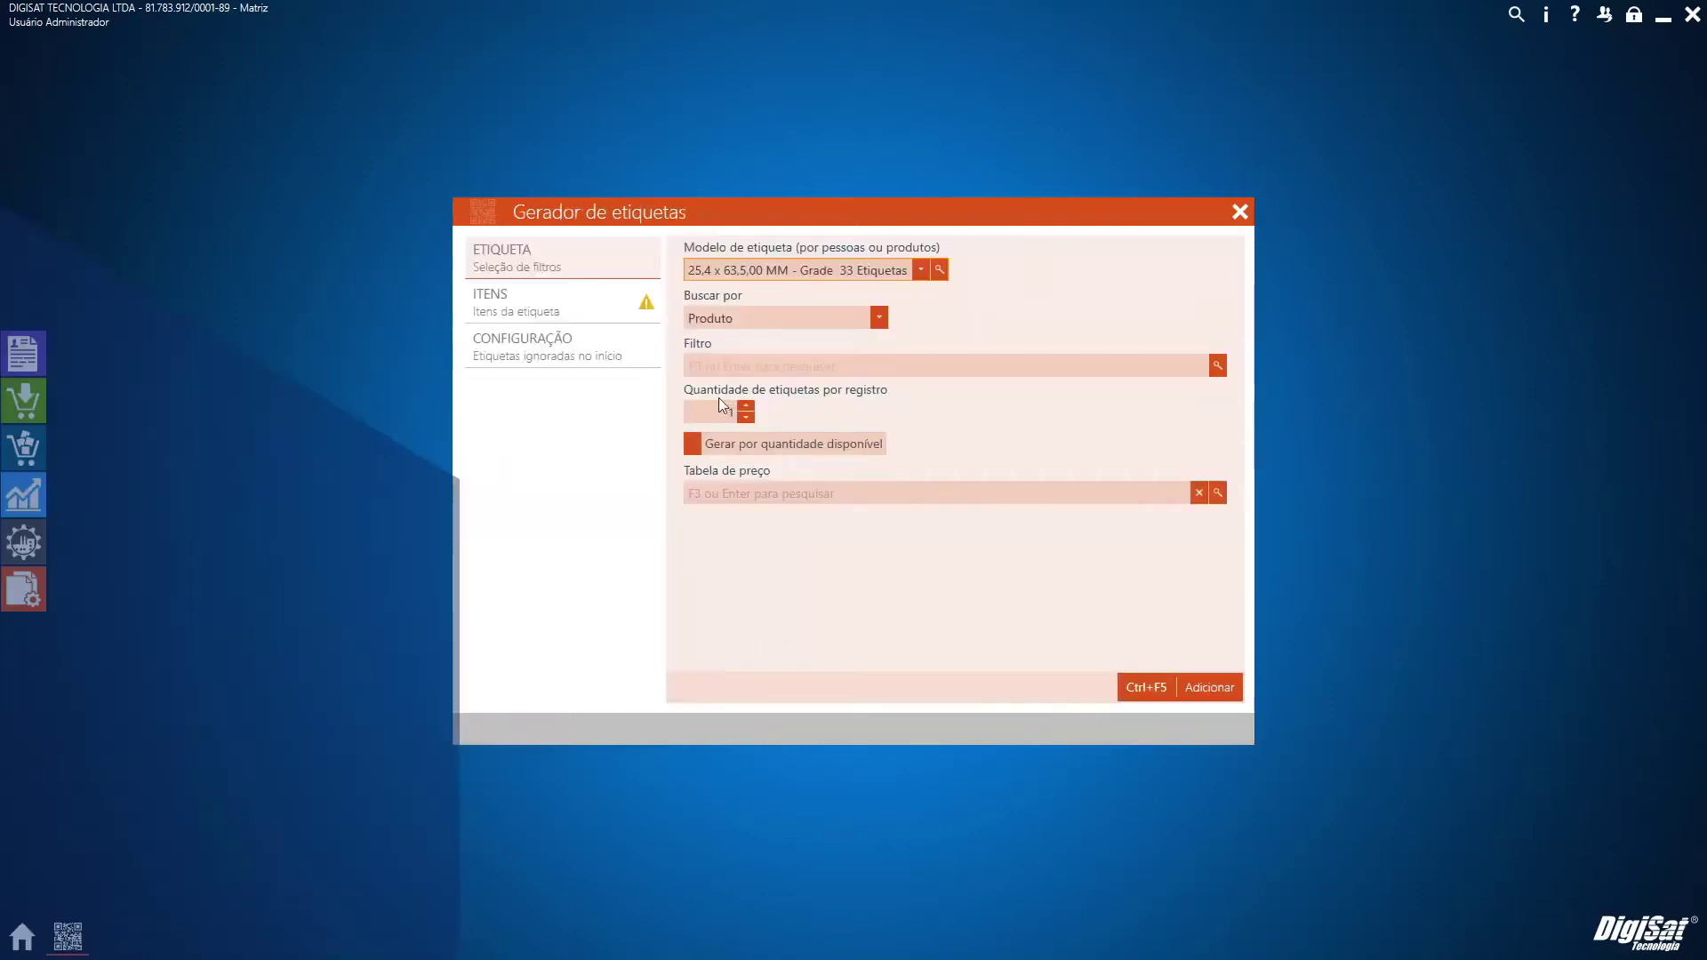
left_click(711, 412)
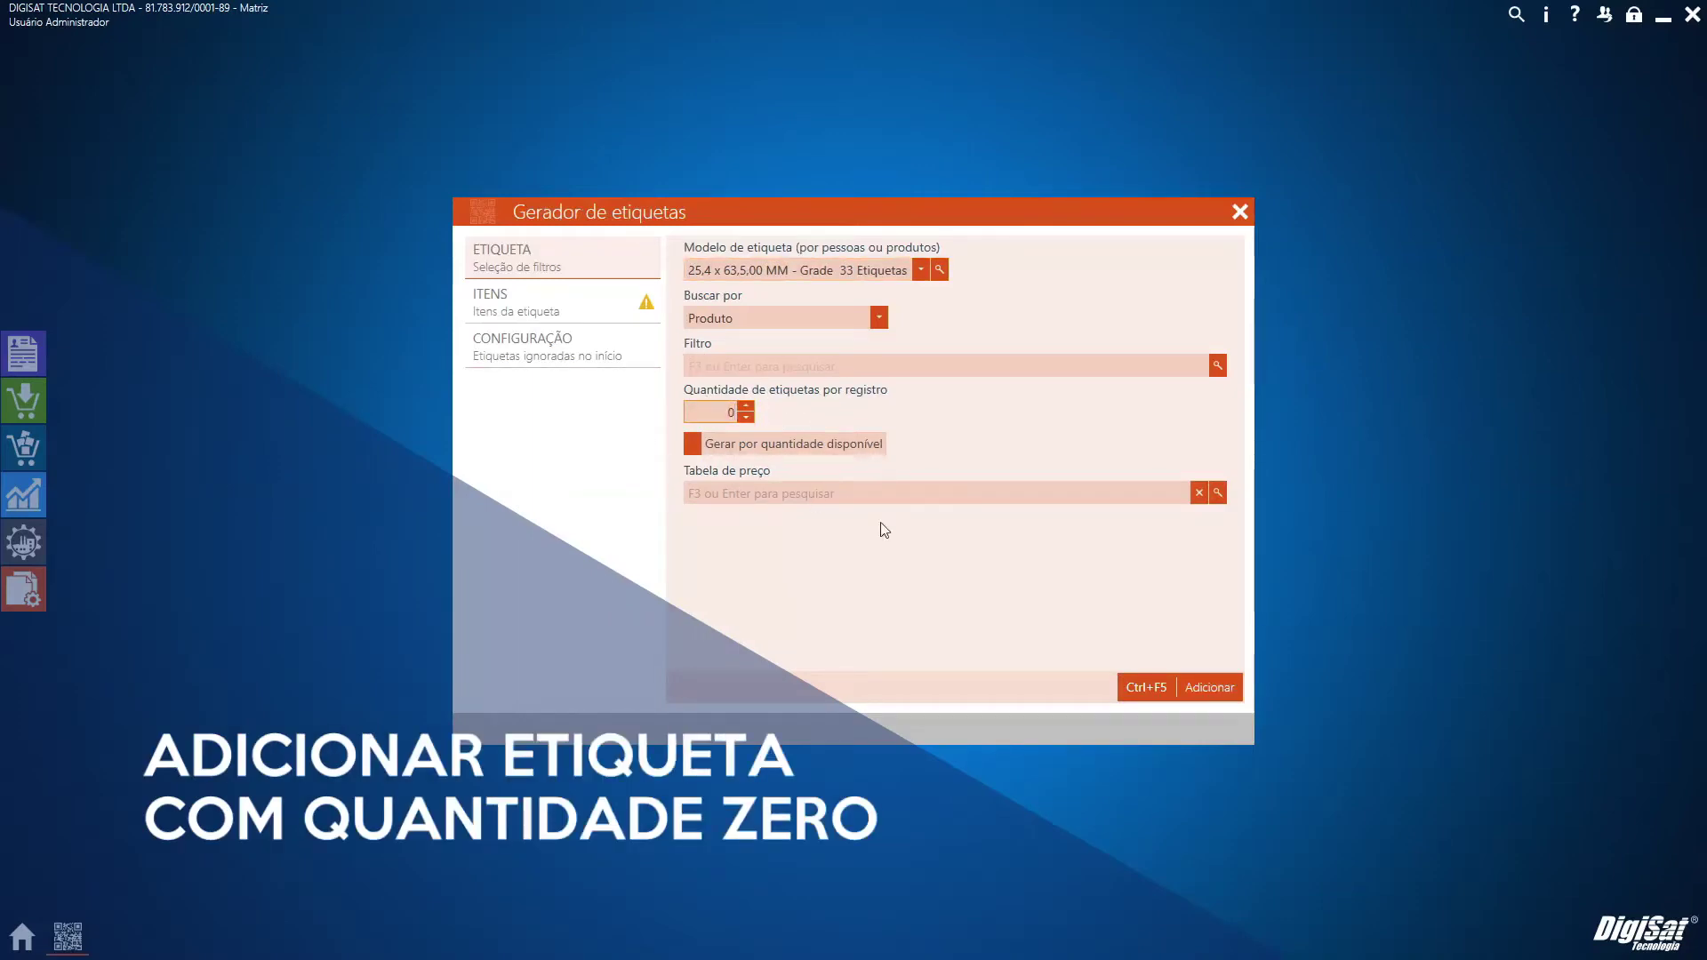
left_click(872, 320)
left_click(873, 320)
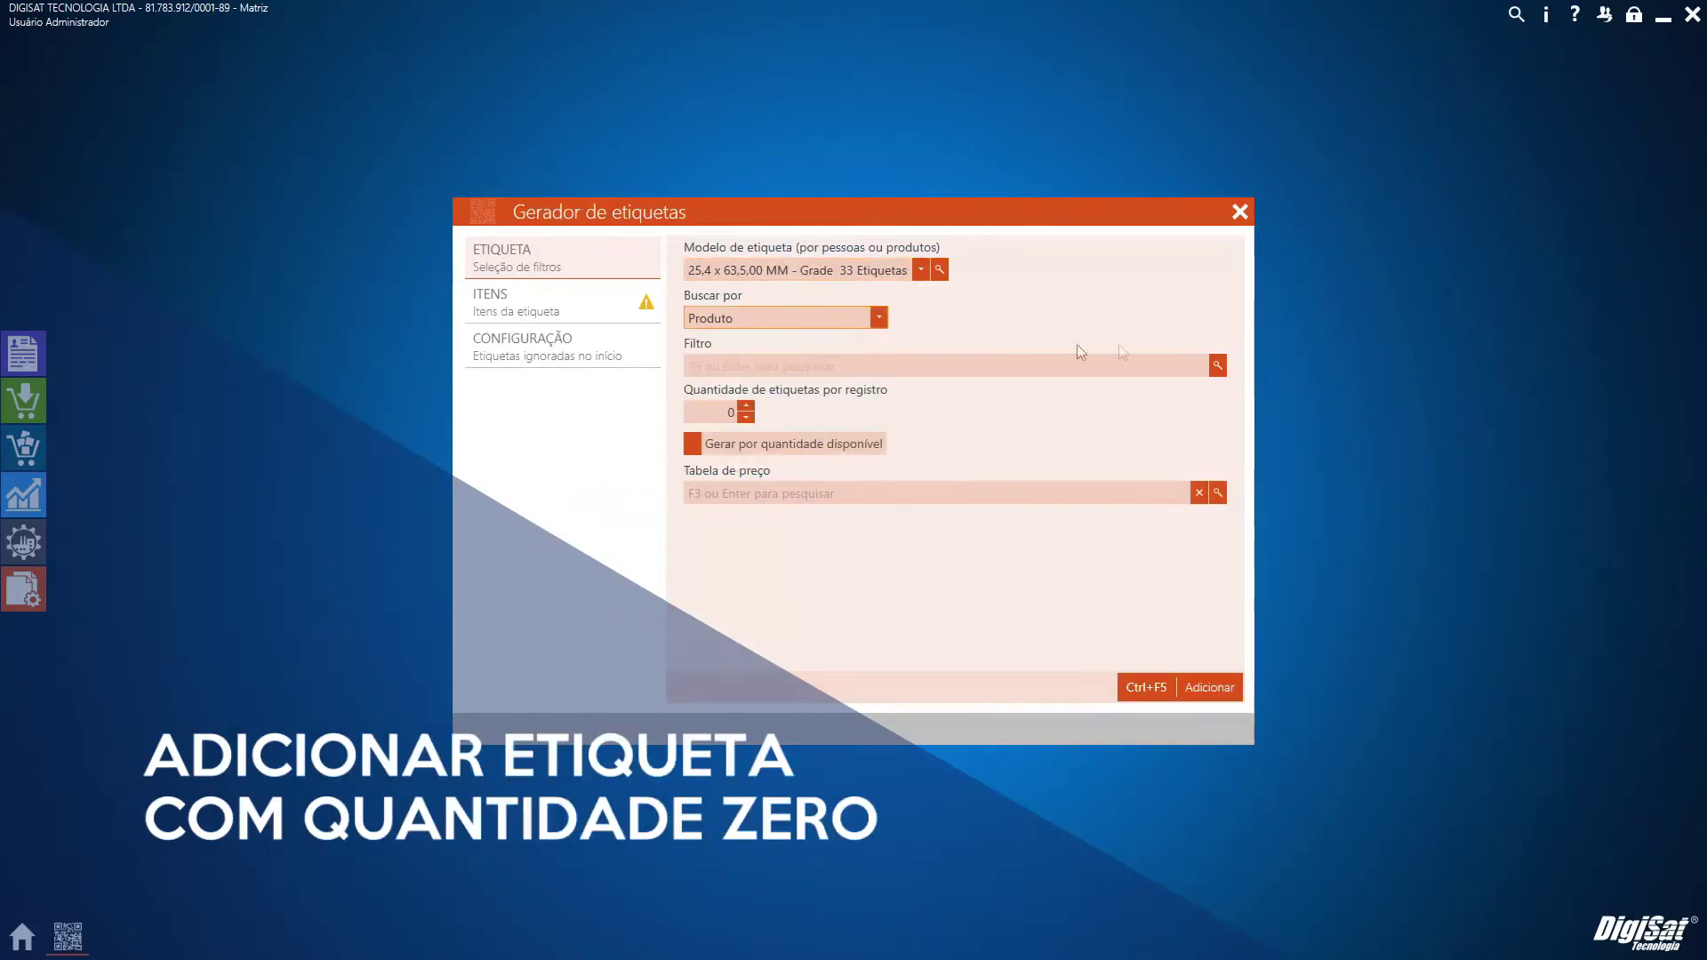
Search 'polo', filter by Camisa Polo Locoste at one label per record, and add its variants
left_click(1215, 366)
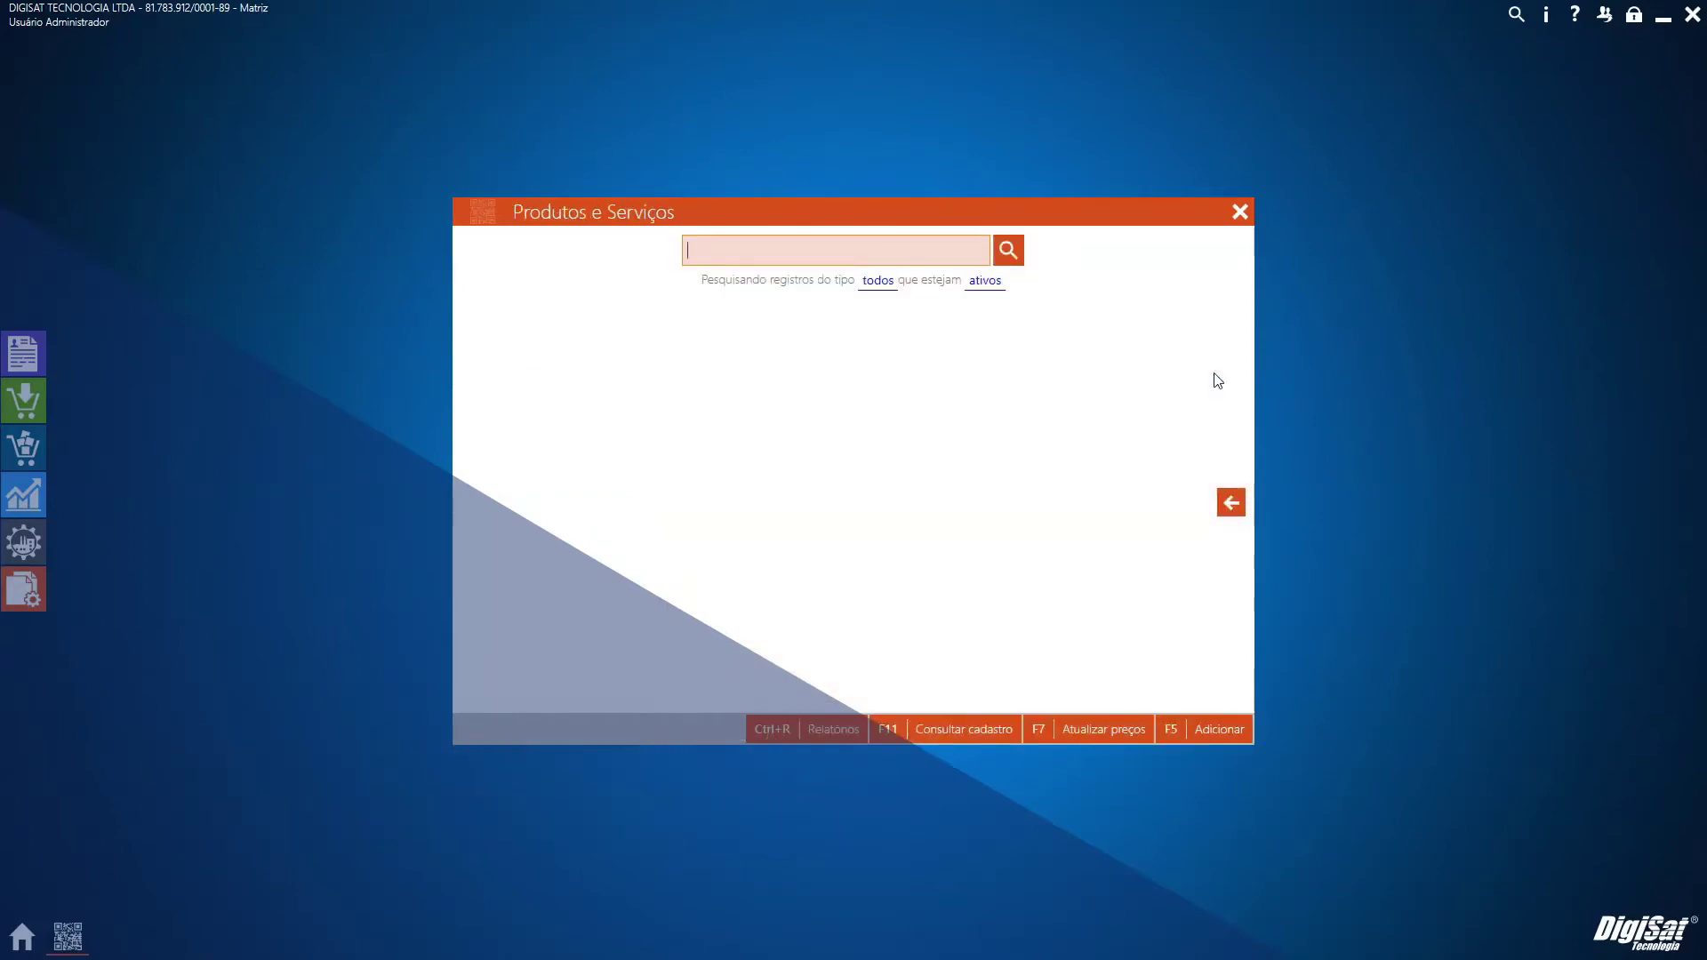
type("polo")
key("Return")
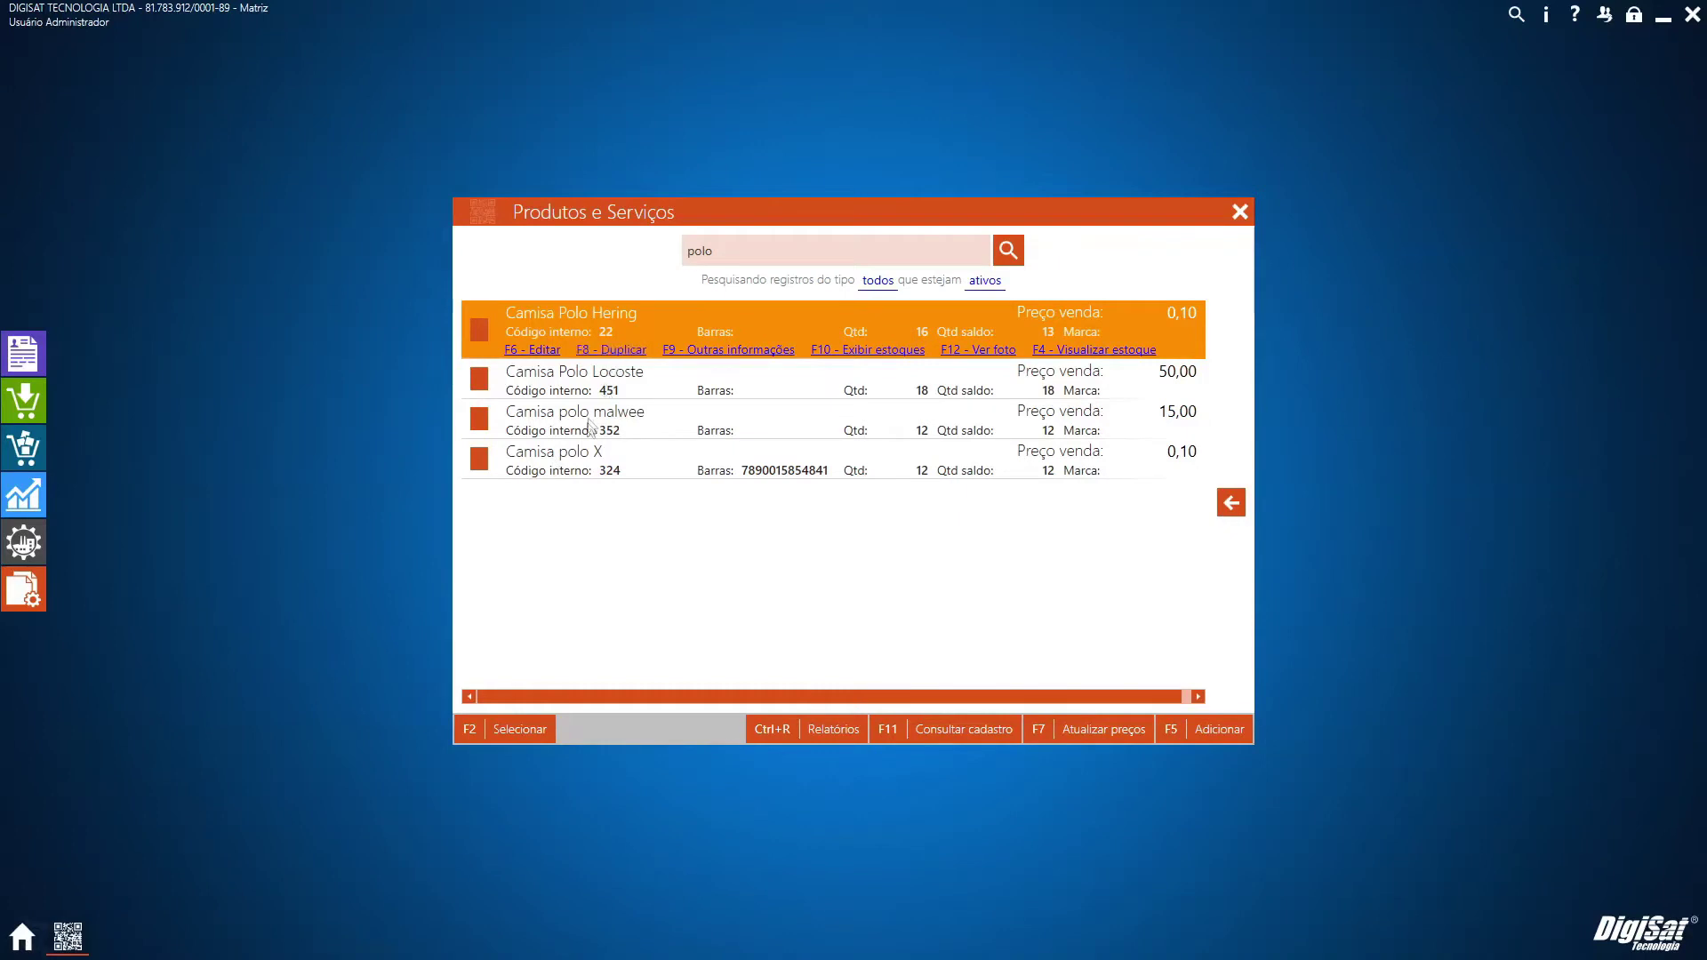
left_click(590, 391)
left_click(503, 738)
left_click(746, 407)
left_click(1197, 687)
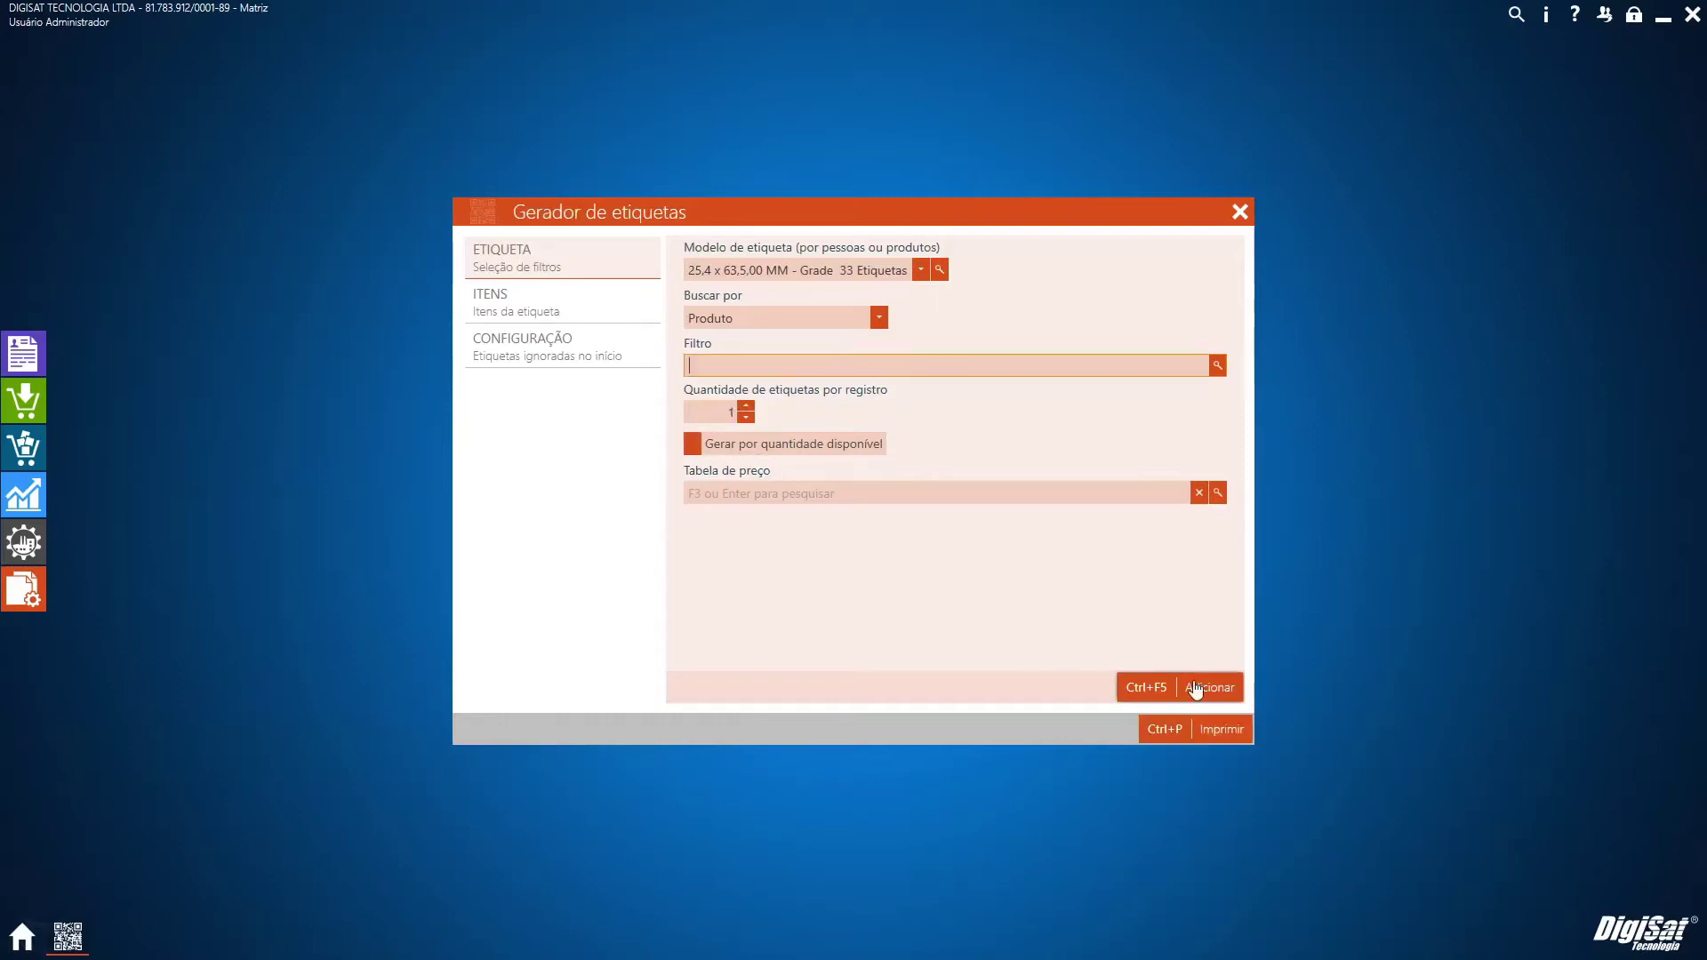
Set Branco M and Lilas M to 1 label each and preview the labels
left_click(500, 300)
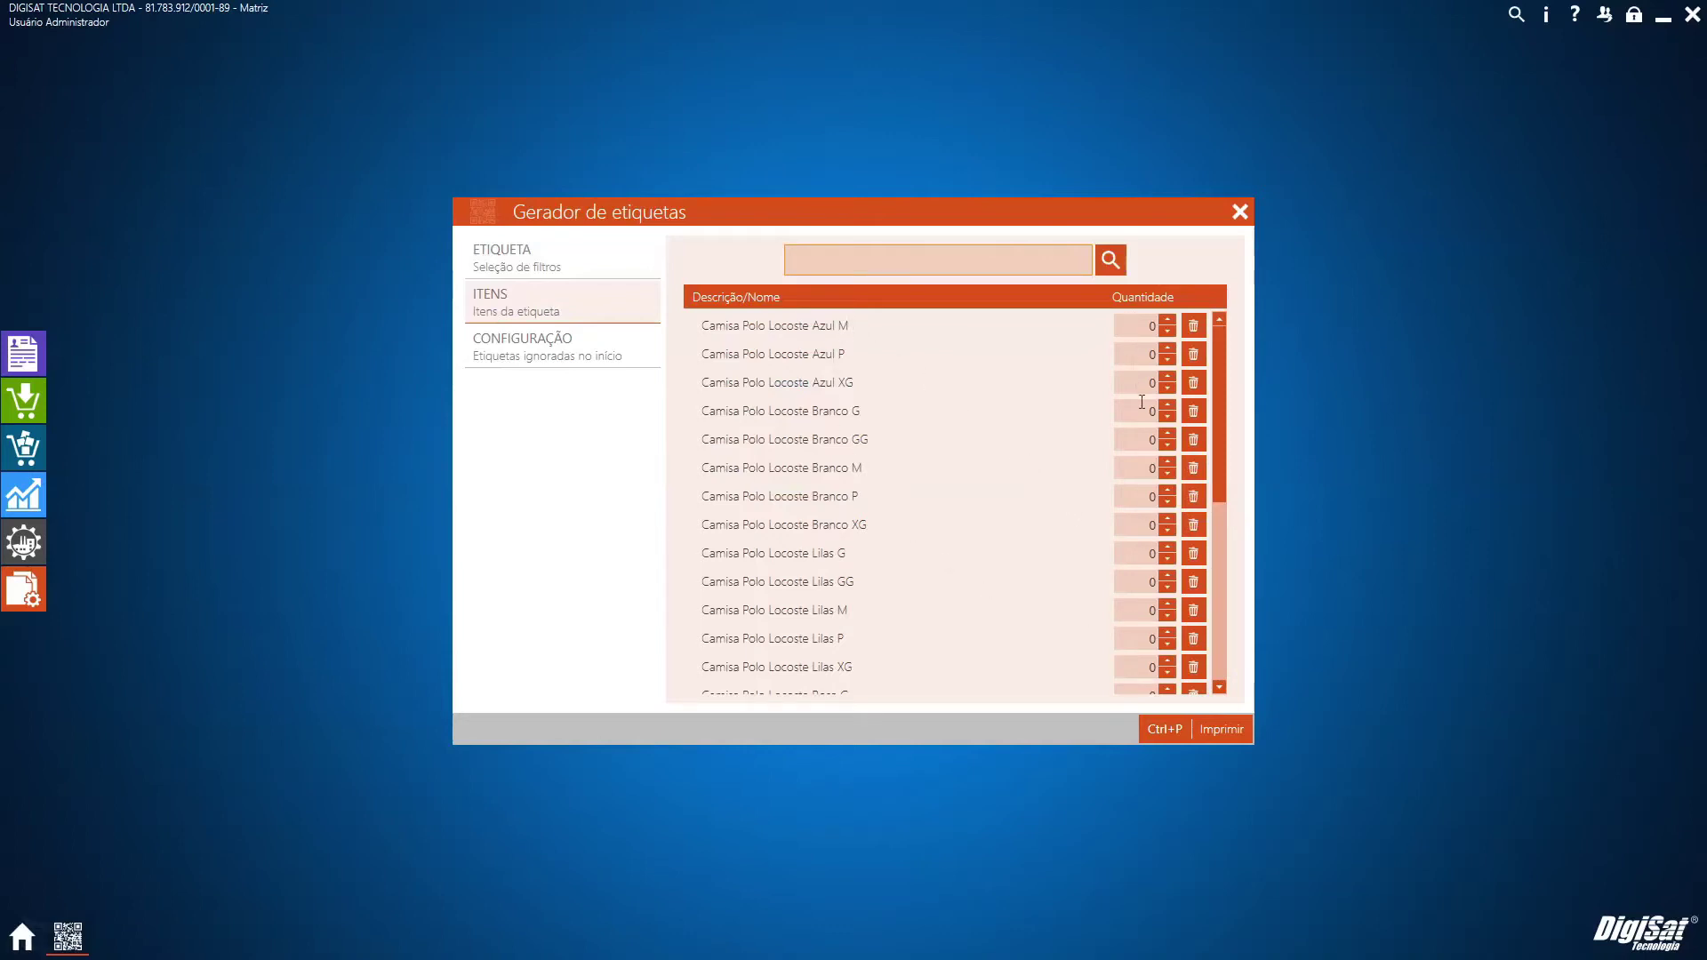
left_click(1142, 467)
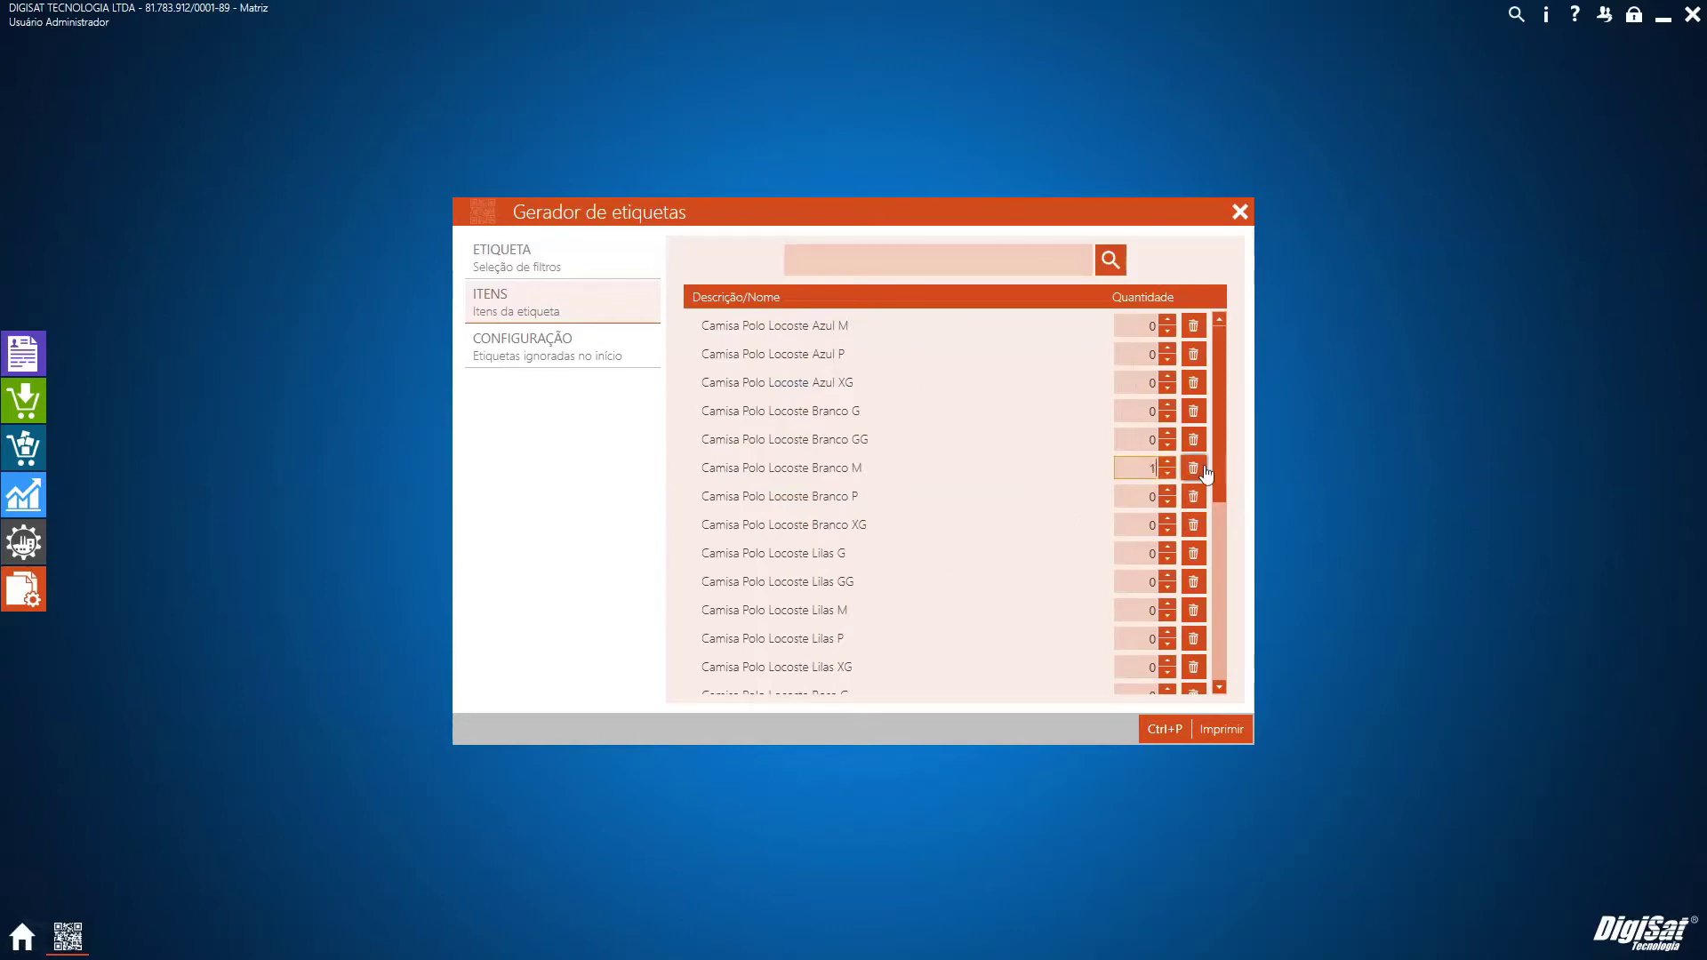
left_click(1135, 611)
type("1")
left_click(1199, 738)
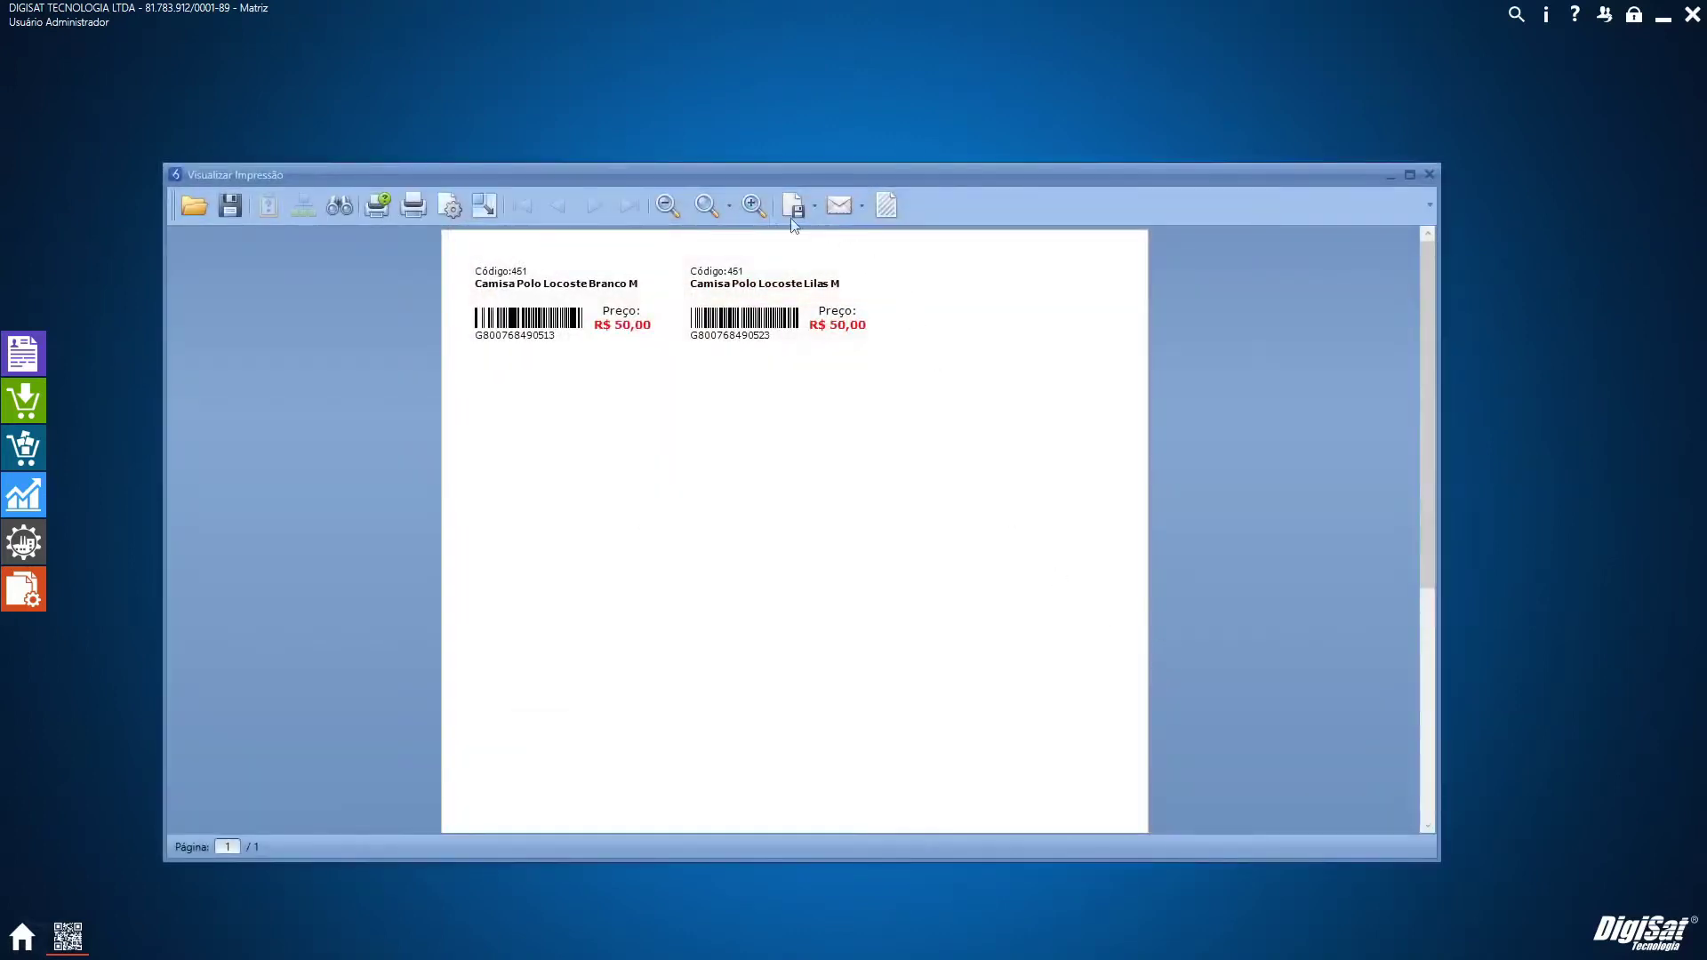
Close the label preview and exit the label generator
left_click(1429, 176)
left_click(533, 263)
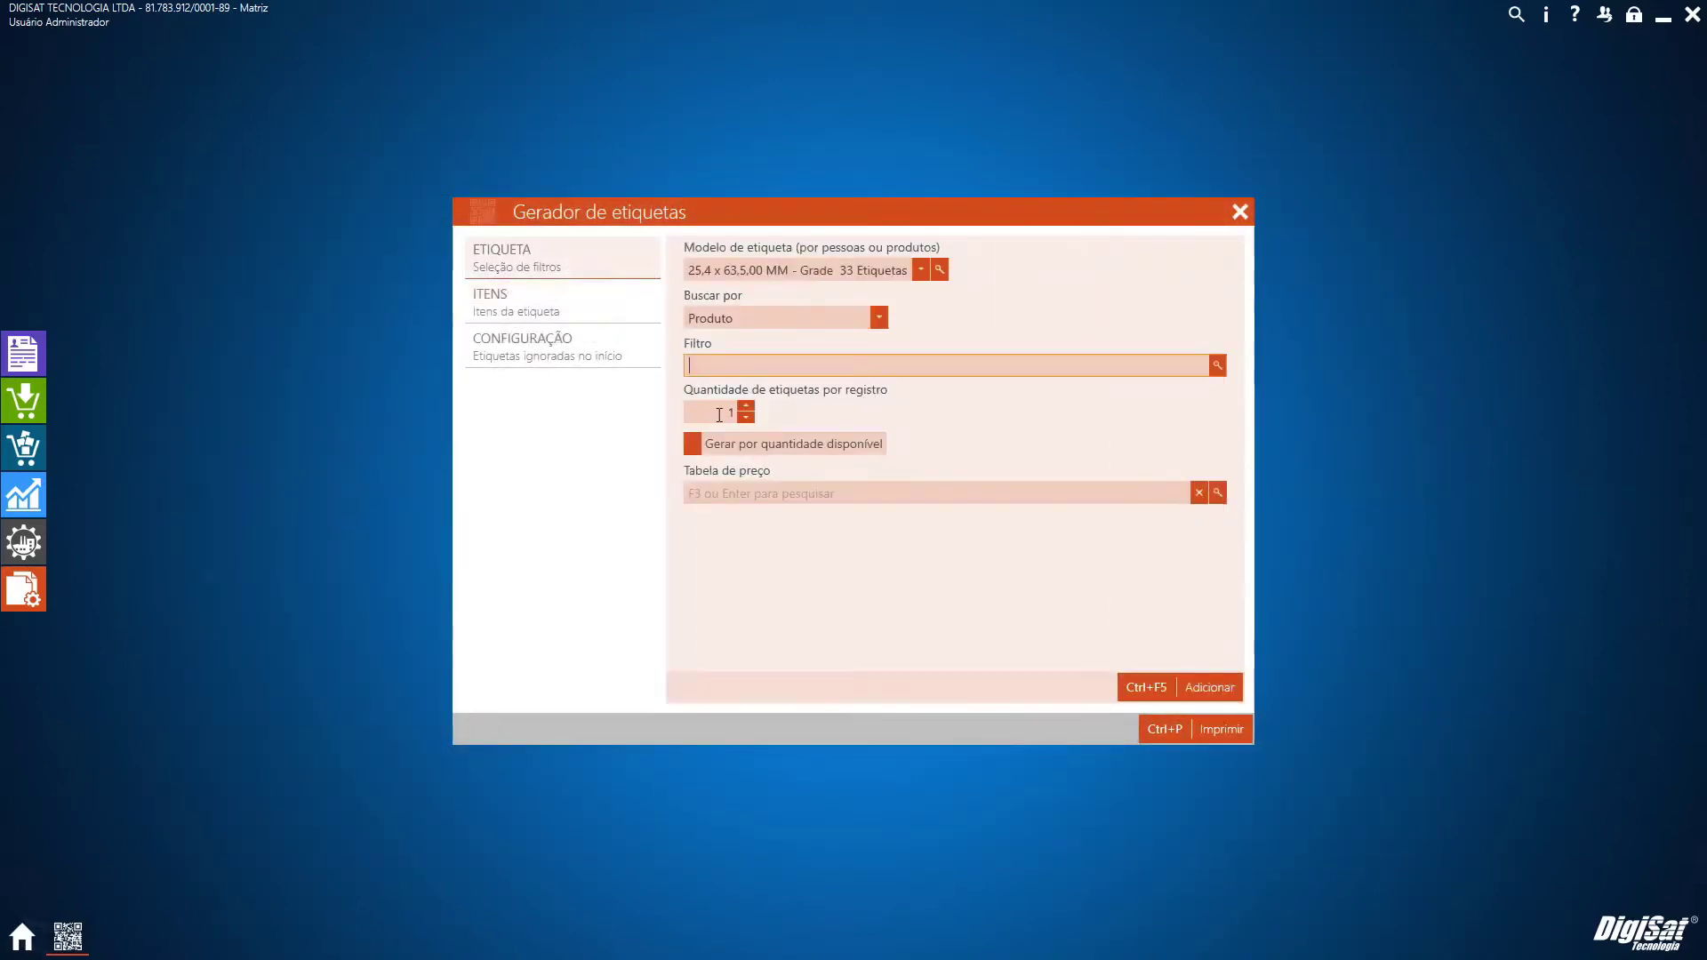
left_click(572, 299)
left_click(1241, 221)
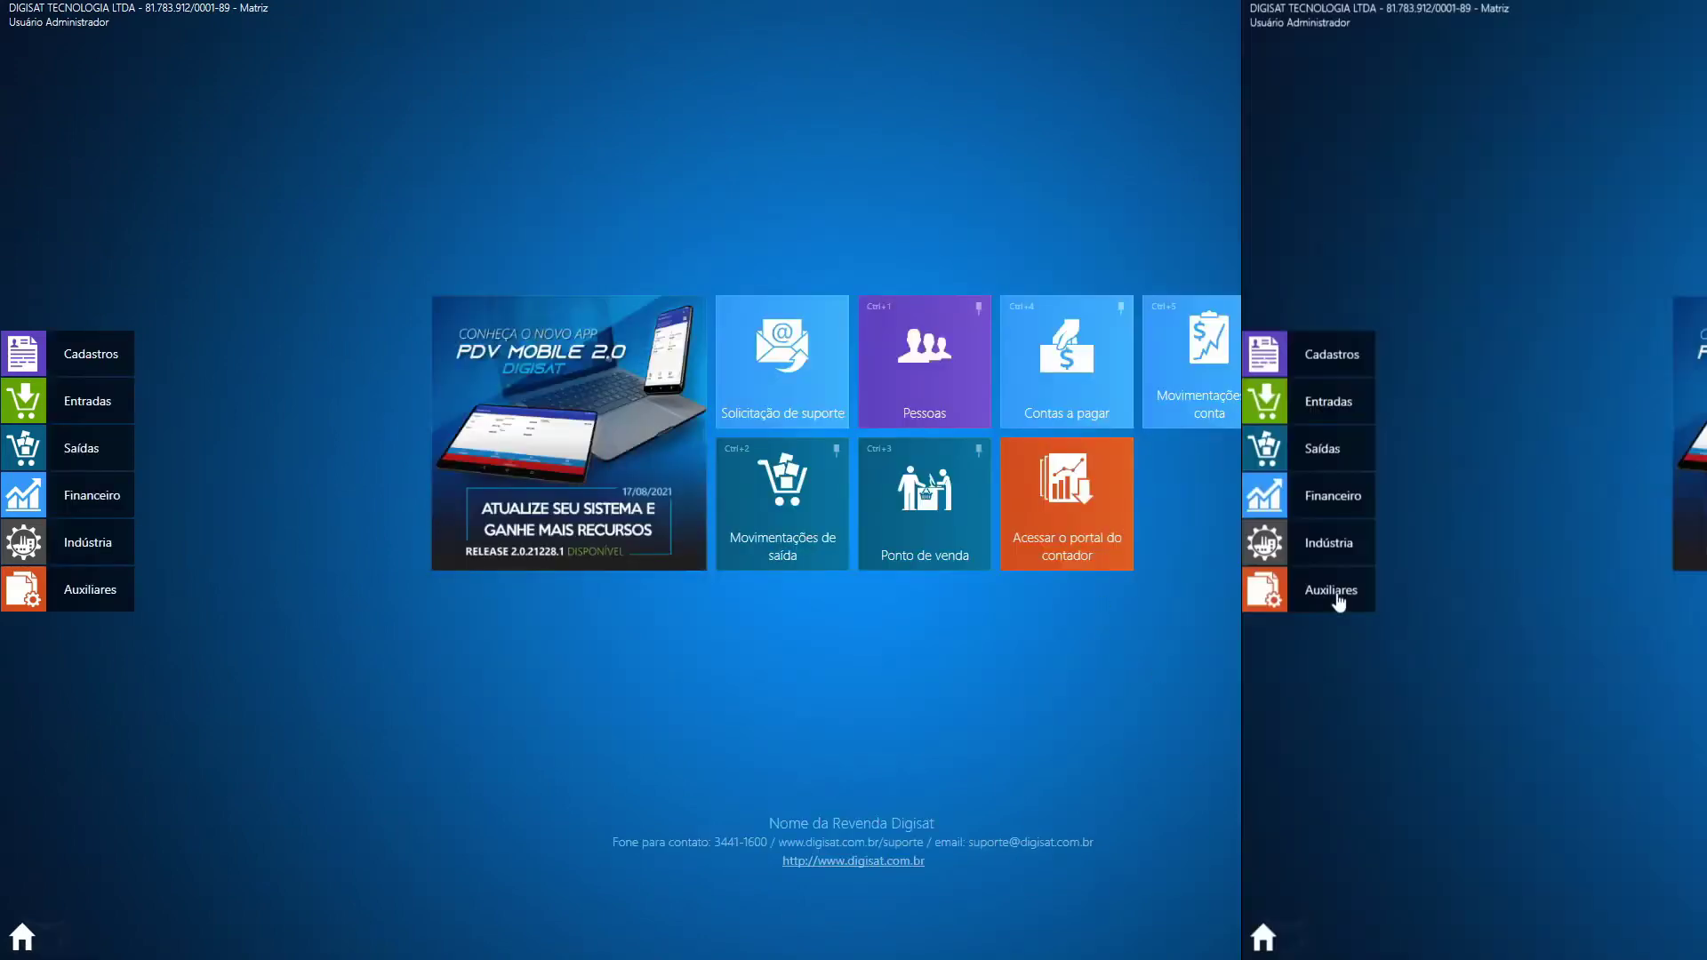
Preview the Movimentação saída PIS e COFINS items report from 01/01/2021 with Ctrl+P
left_click(89, 591)
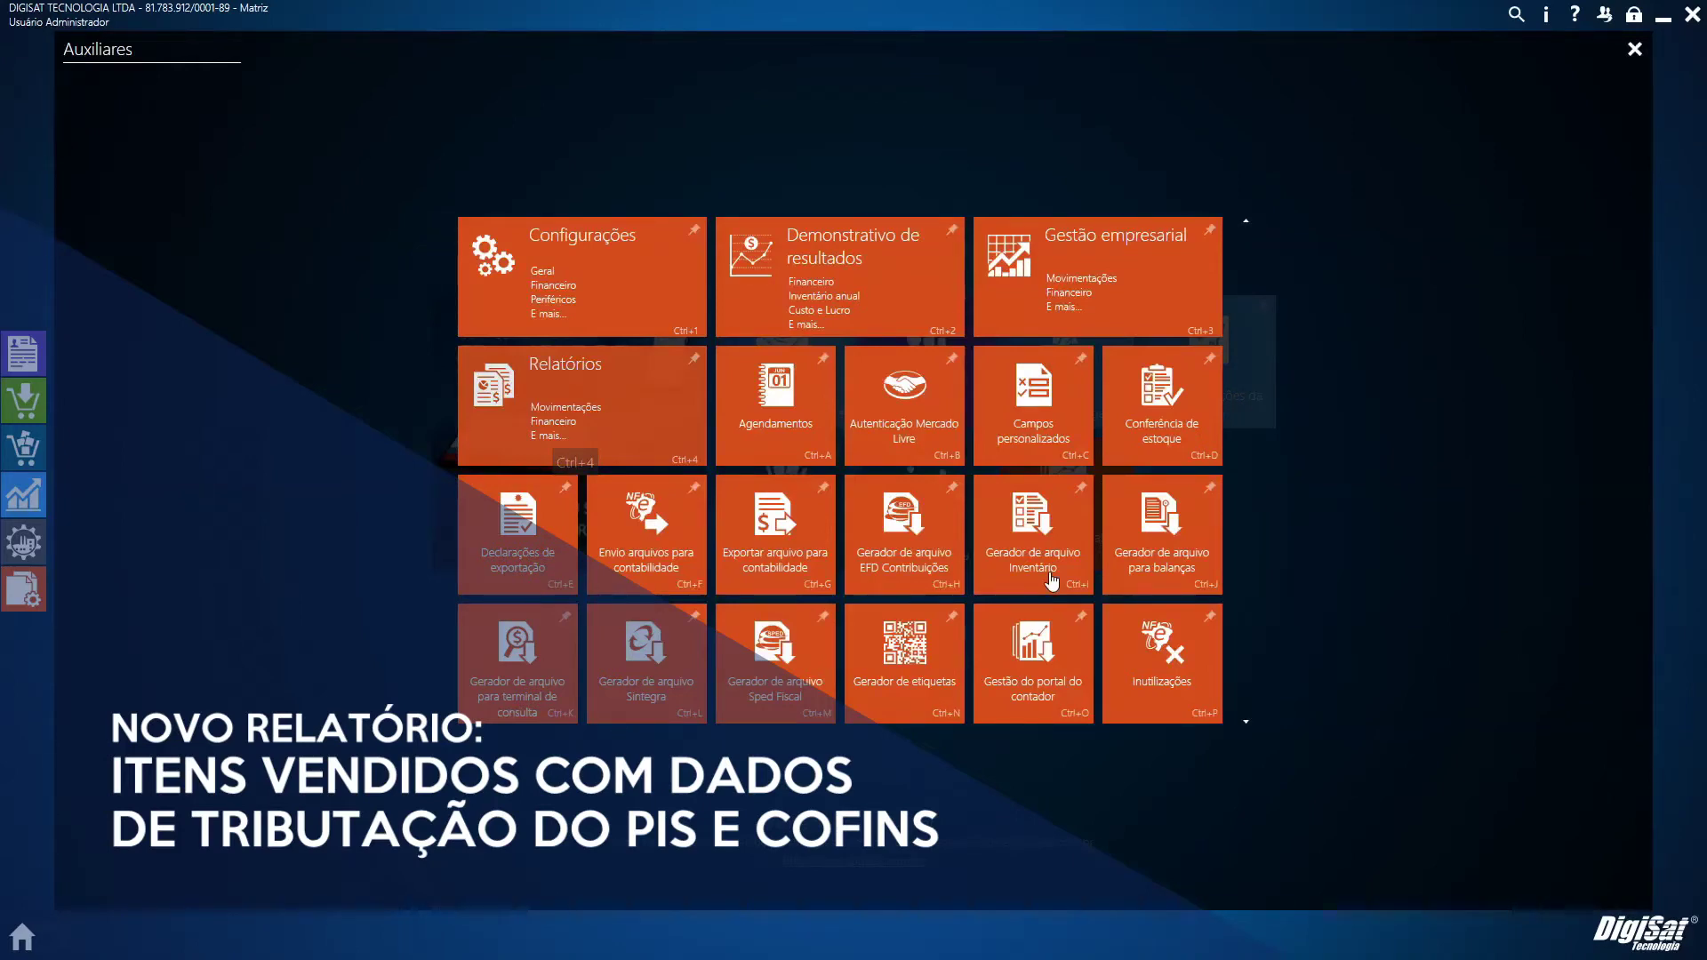
key("ctrl+4")
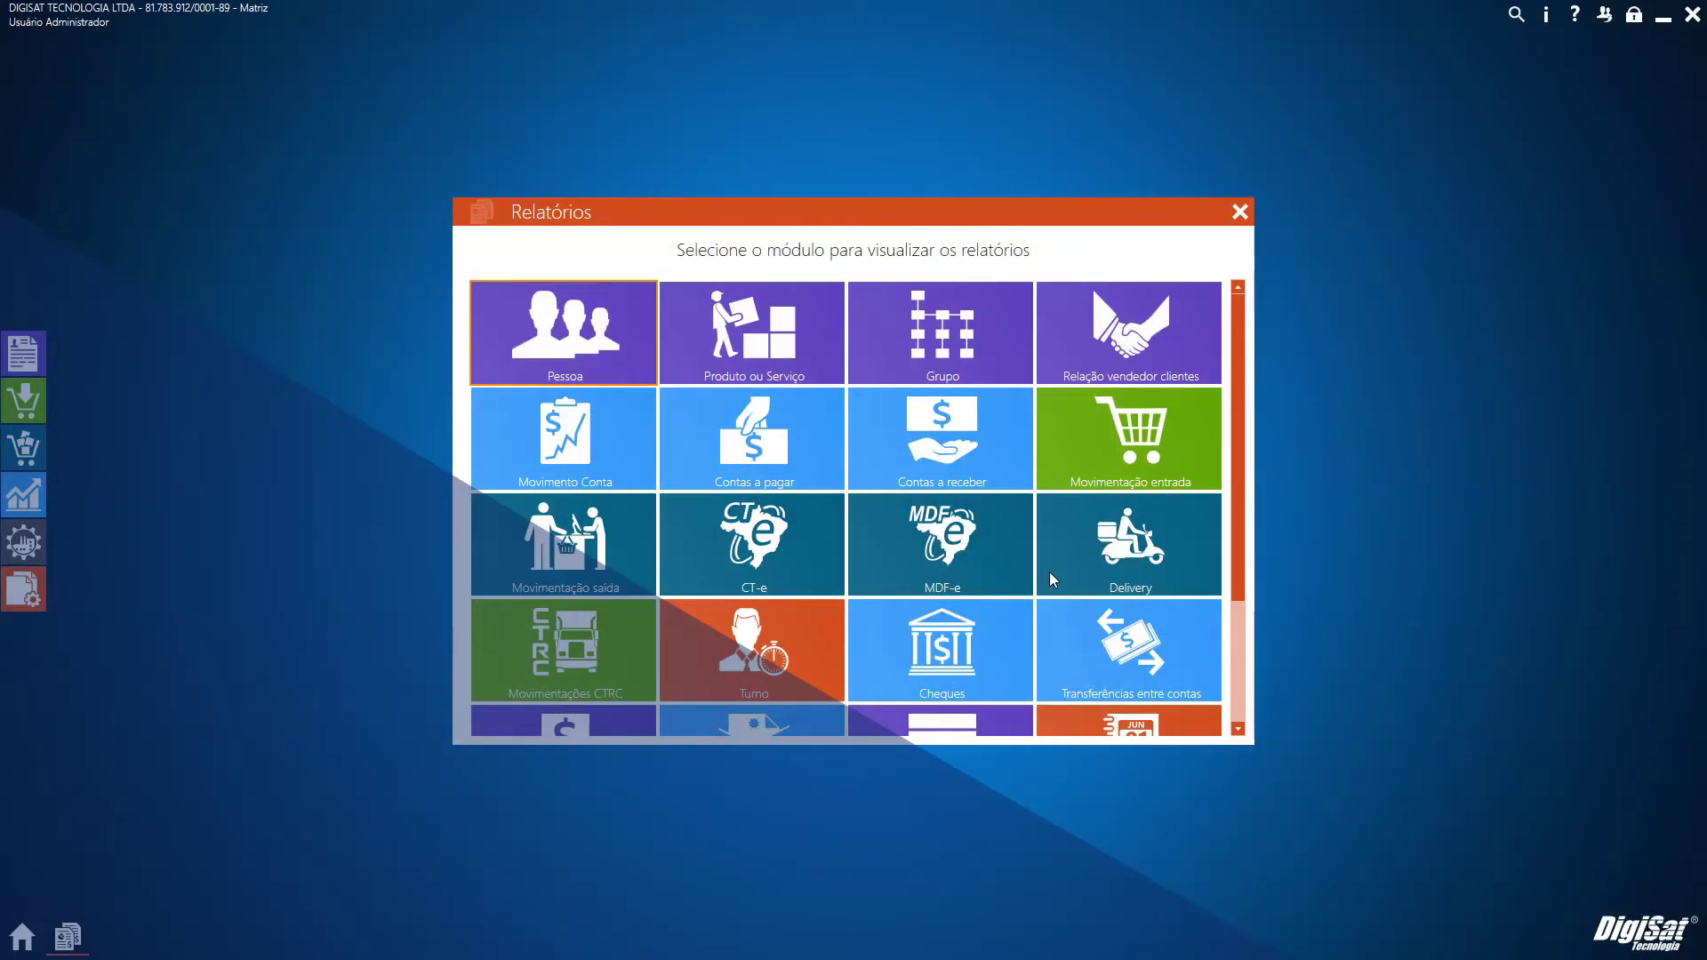
left_click(594, 568)
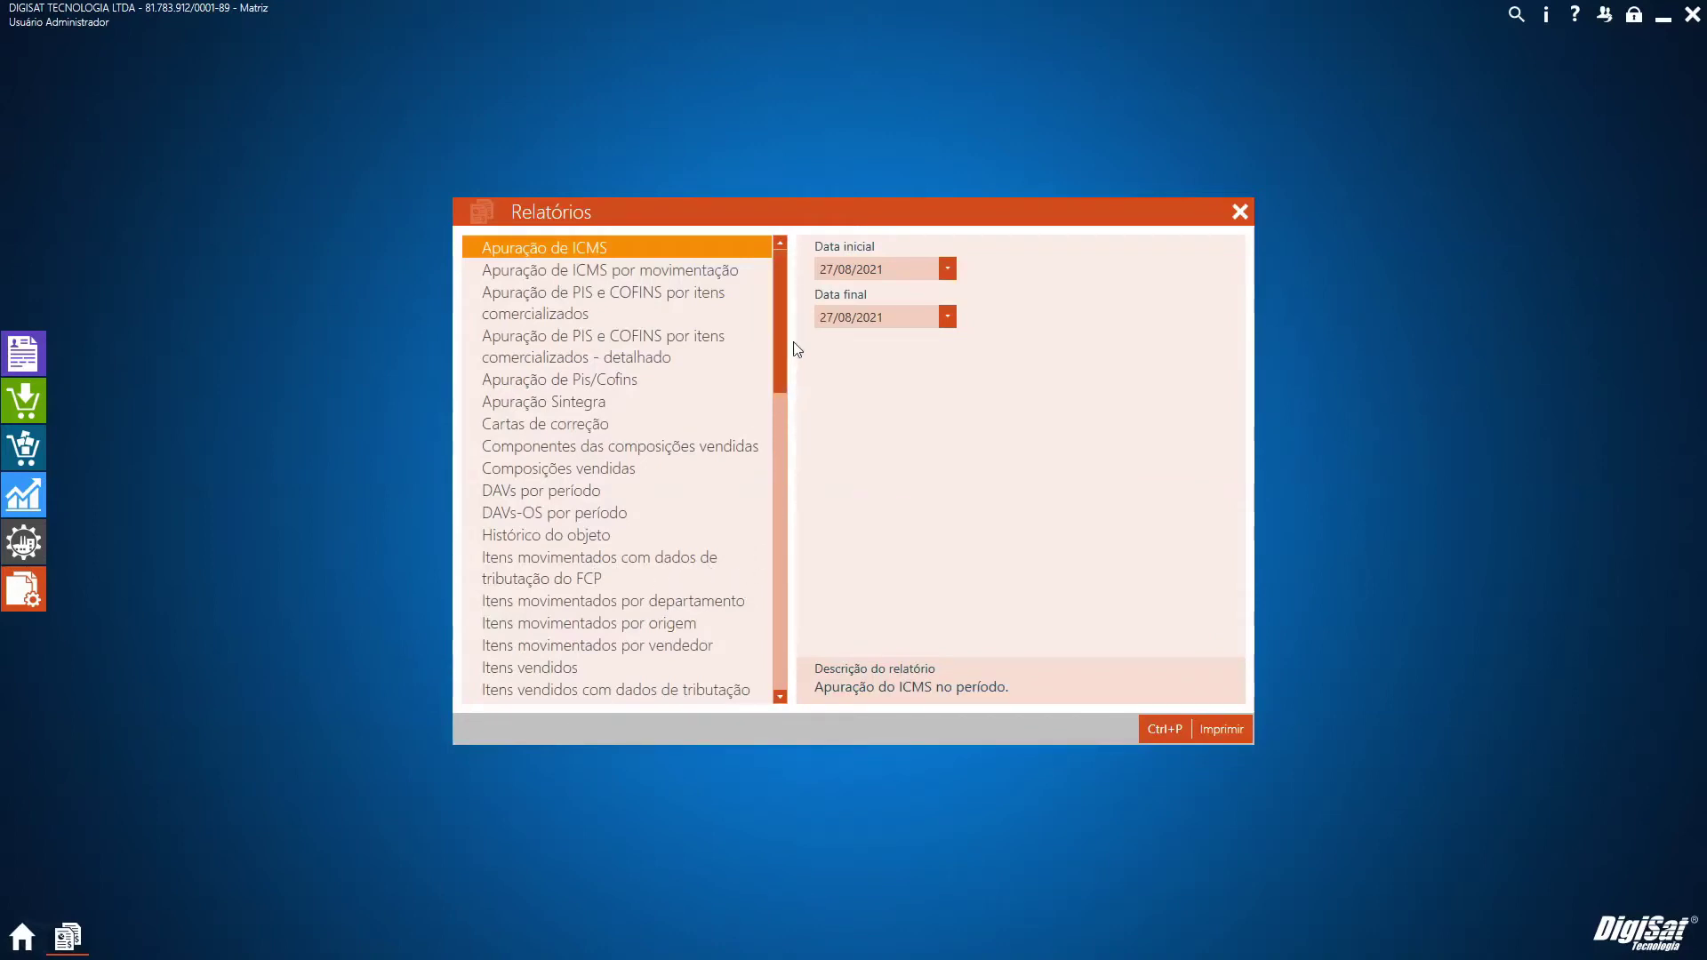
left_click_drag(781, 338, 781, 354)
left_click(569, 663)
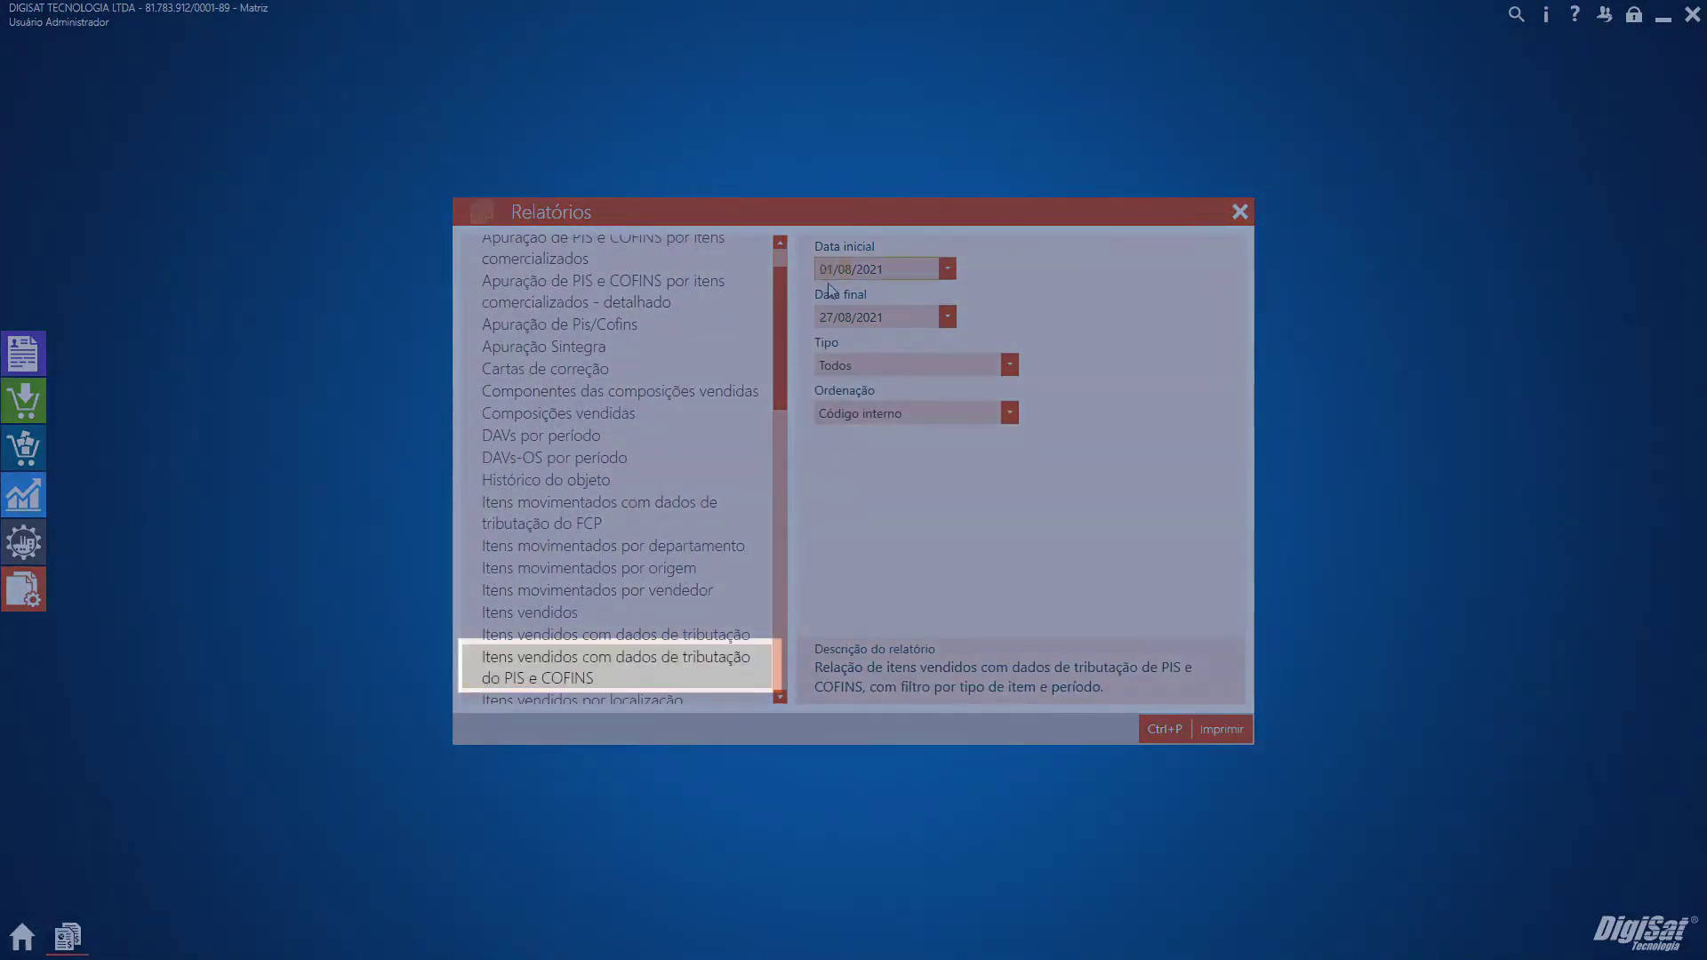
type("01")
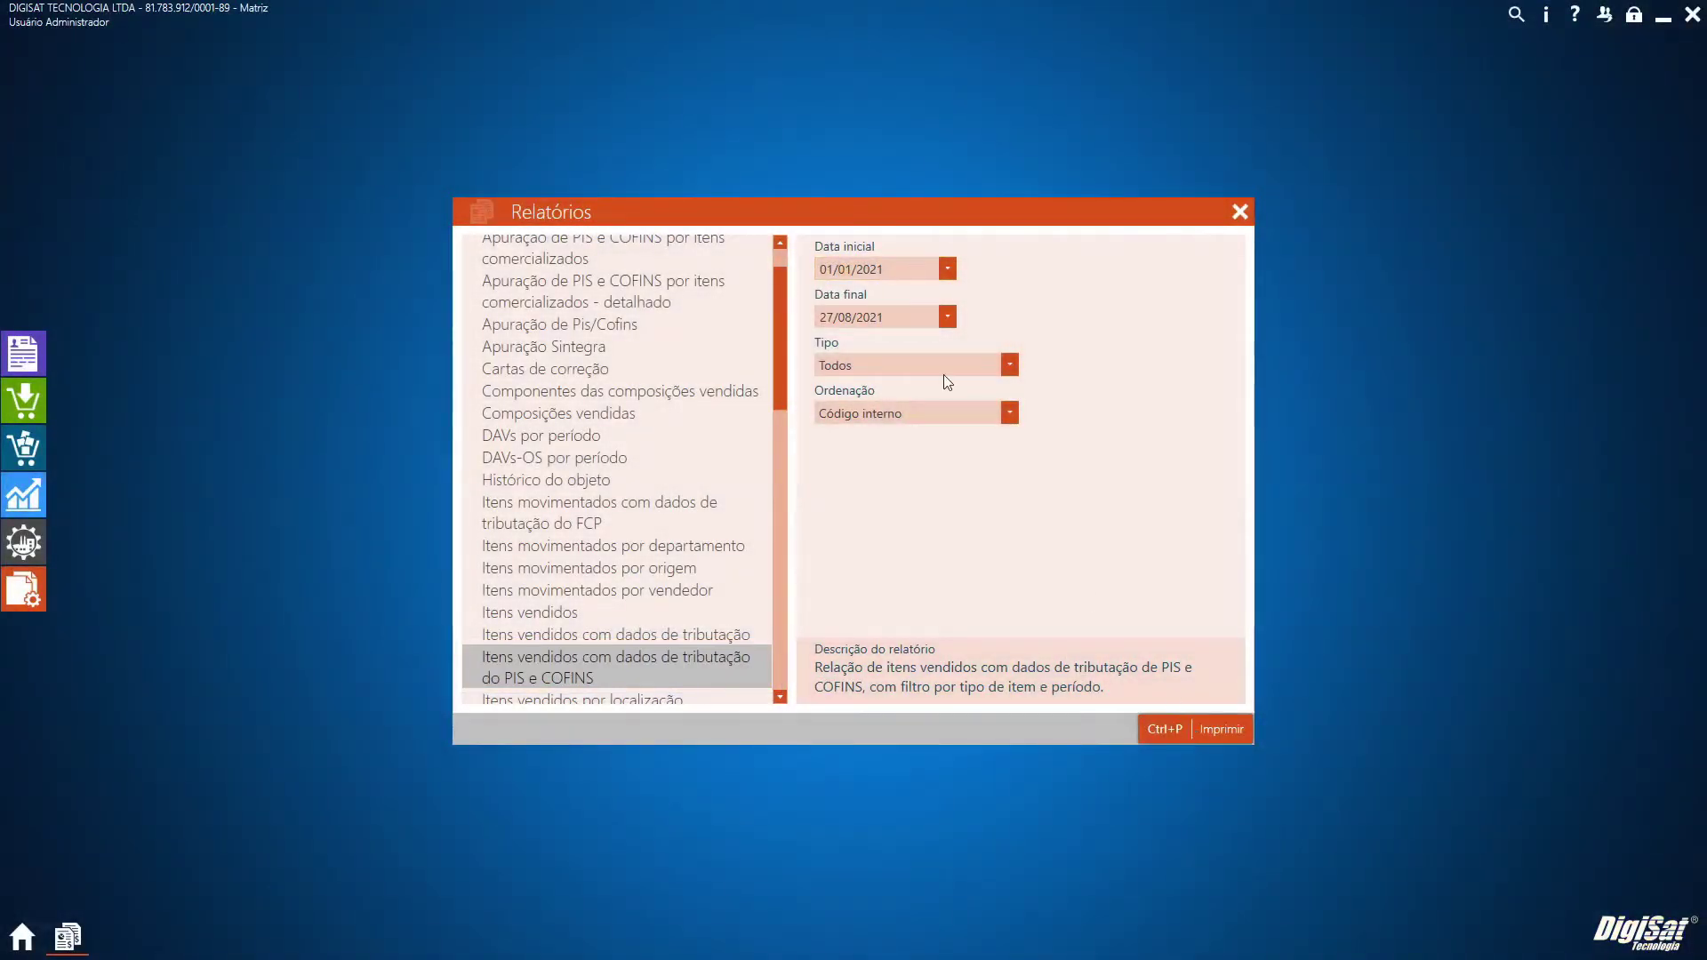
key("ctrl+p")
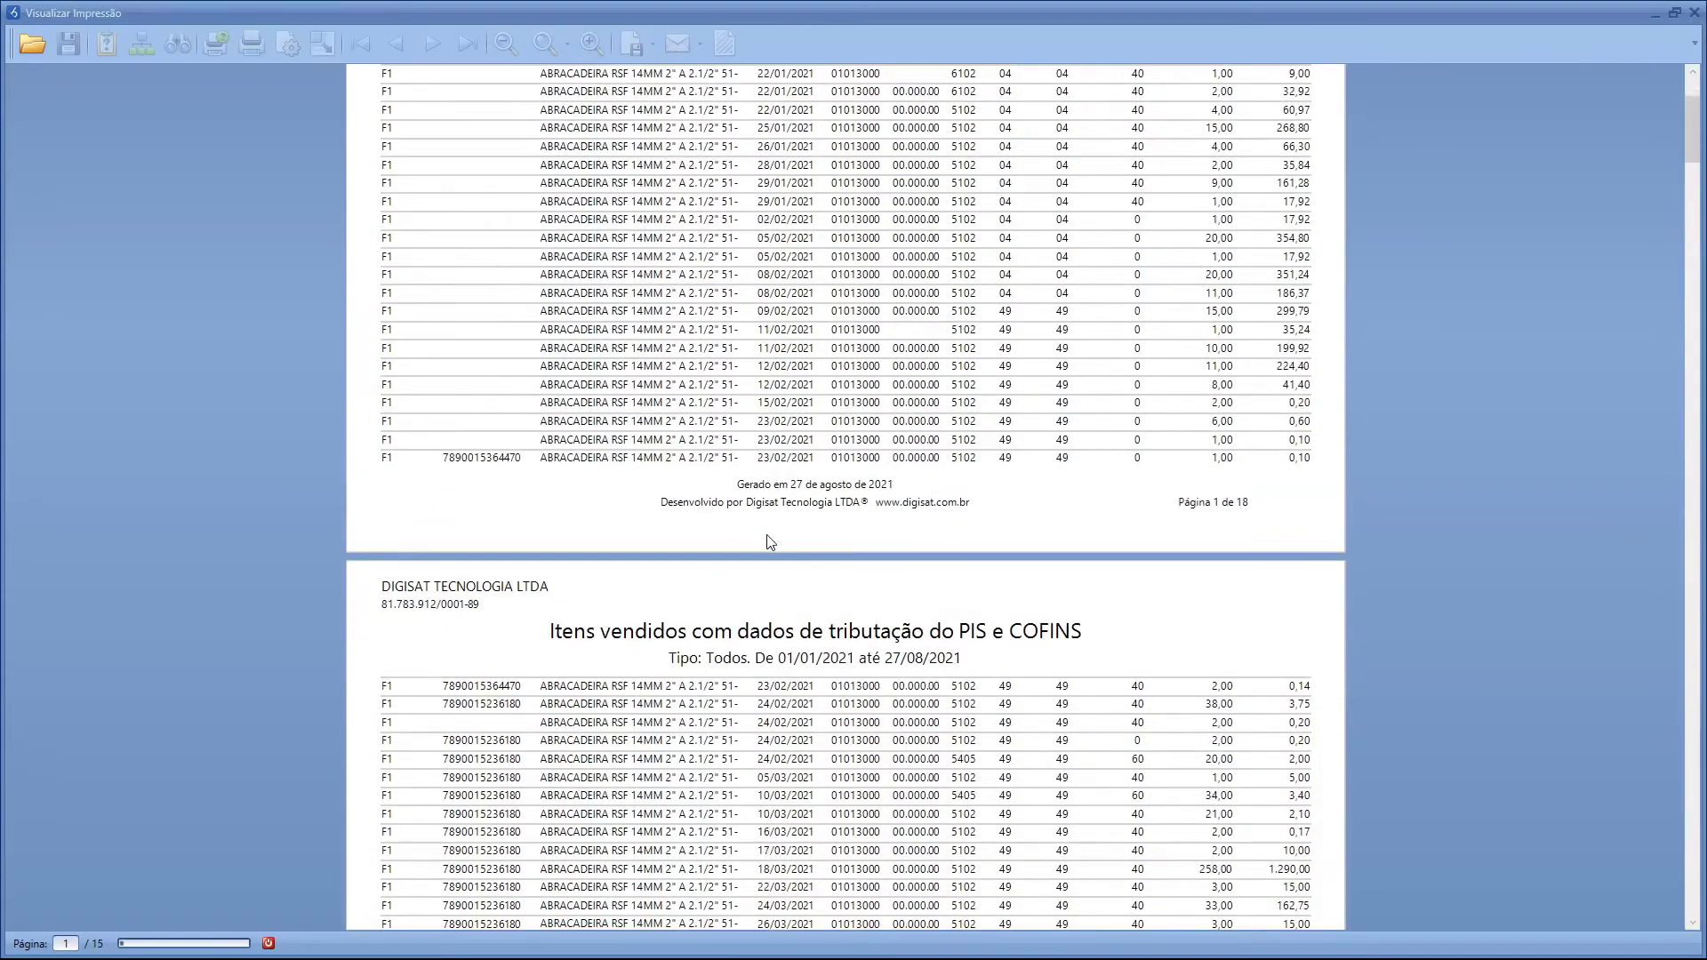
Scroll through the PIS e COFINS report preview pages, then close the Visualizar Impressão window
scroll(770, 541, "down", 5)
scroll(770, 540, "down", 4)
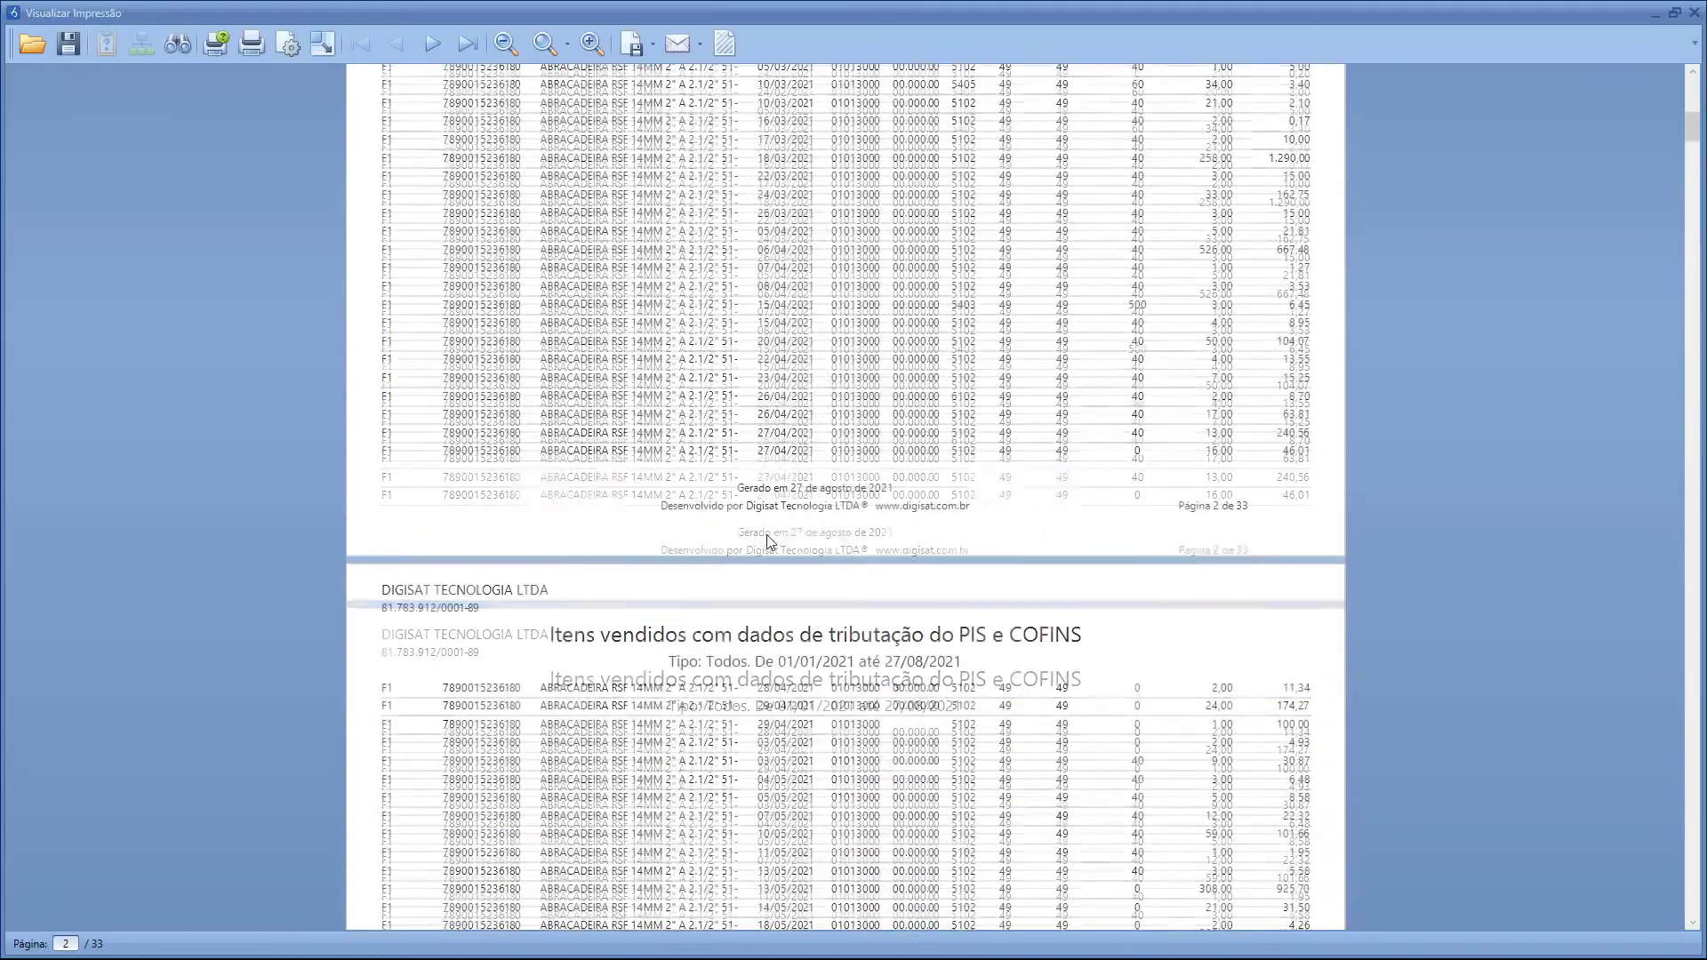
left_click_drag(1699, 136, 1685, 893)
scroll(800, 433, "up", 12)
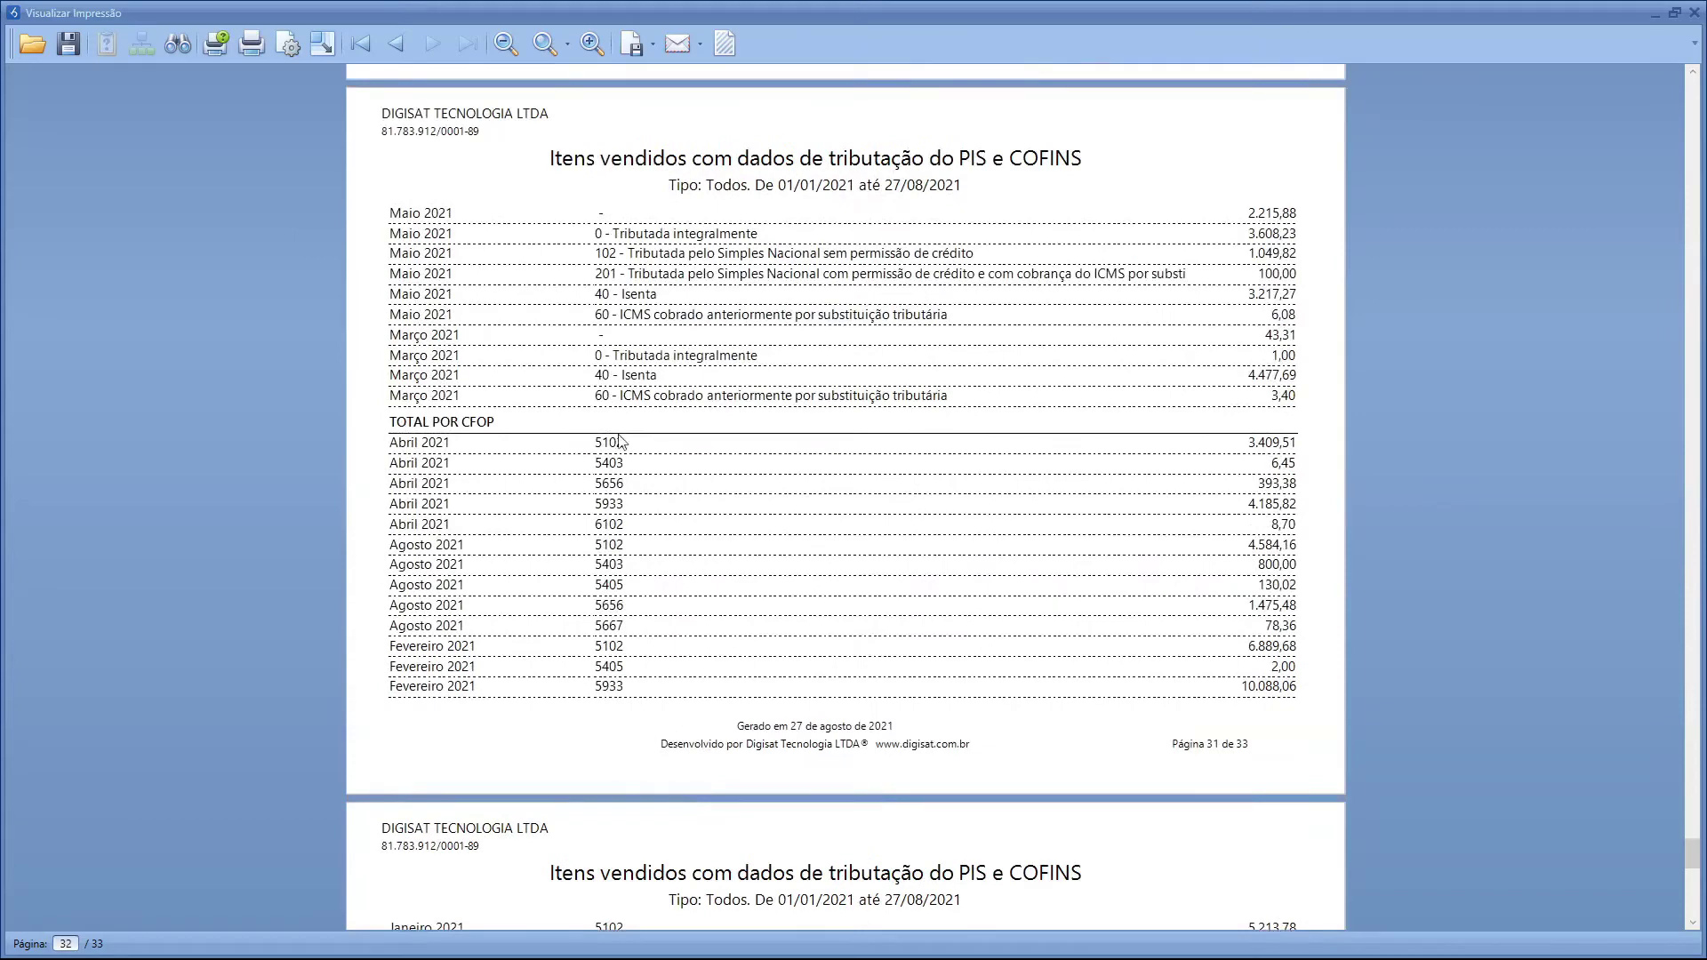
scroll(818, 449, "up", 7)
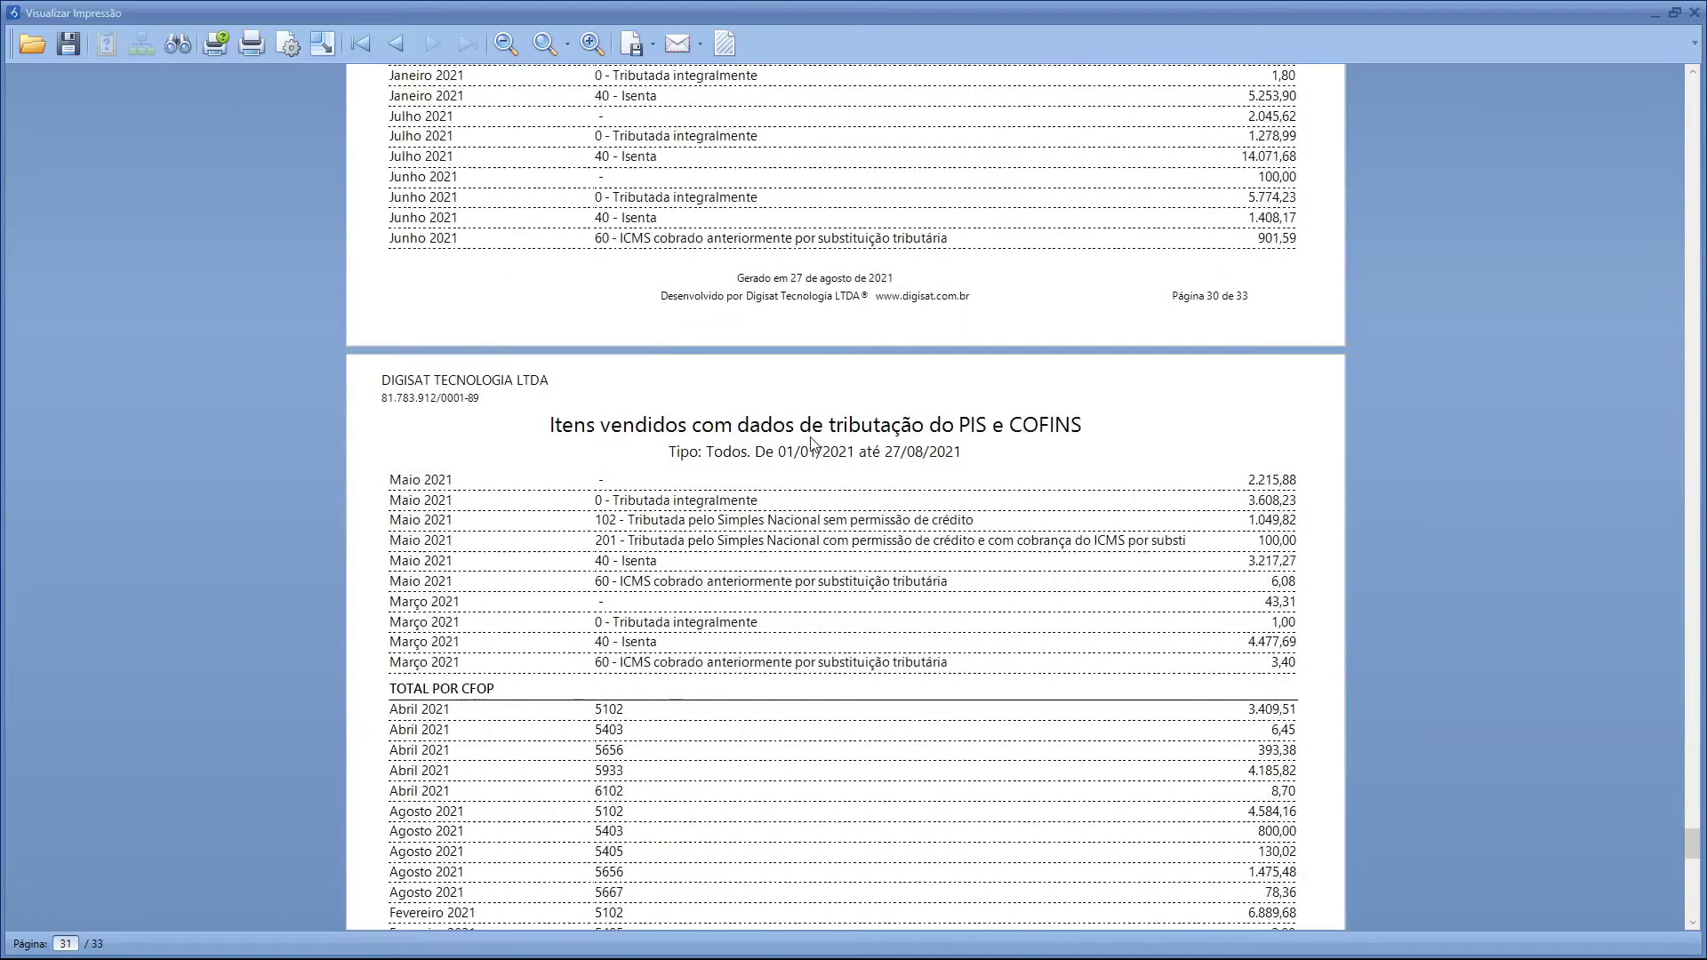
scroll(814, 445, "up", 2)
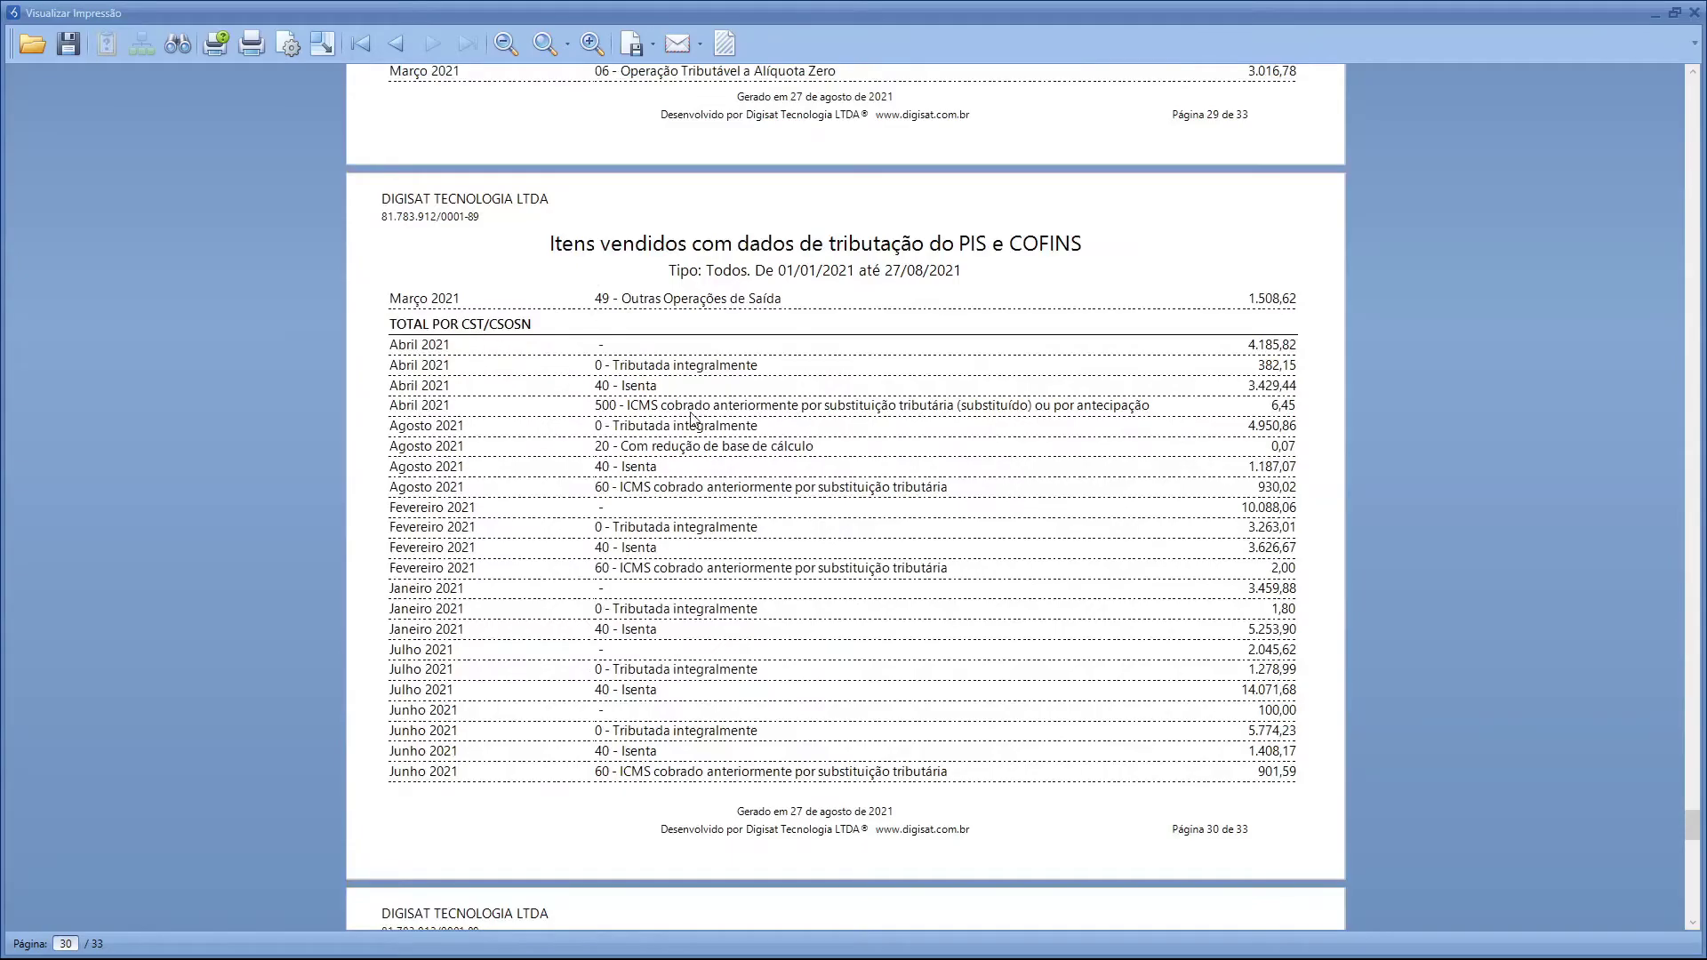
scroll(692, 416, "up", 7)
scroll(691, 416, "up", 10)
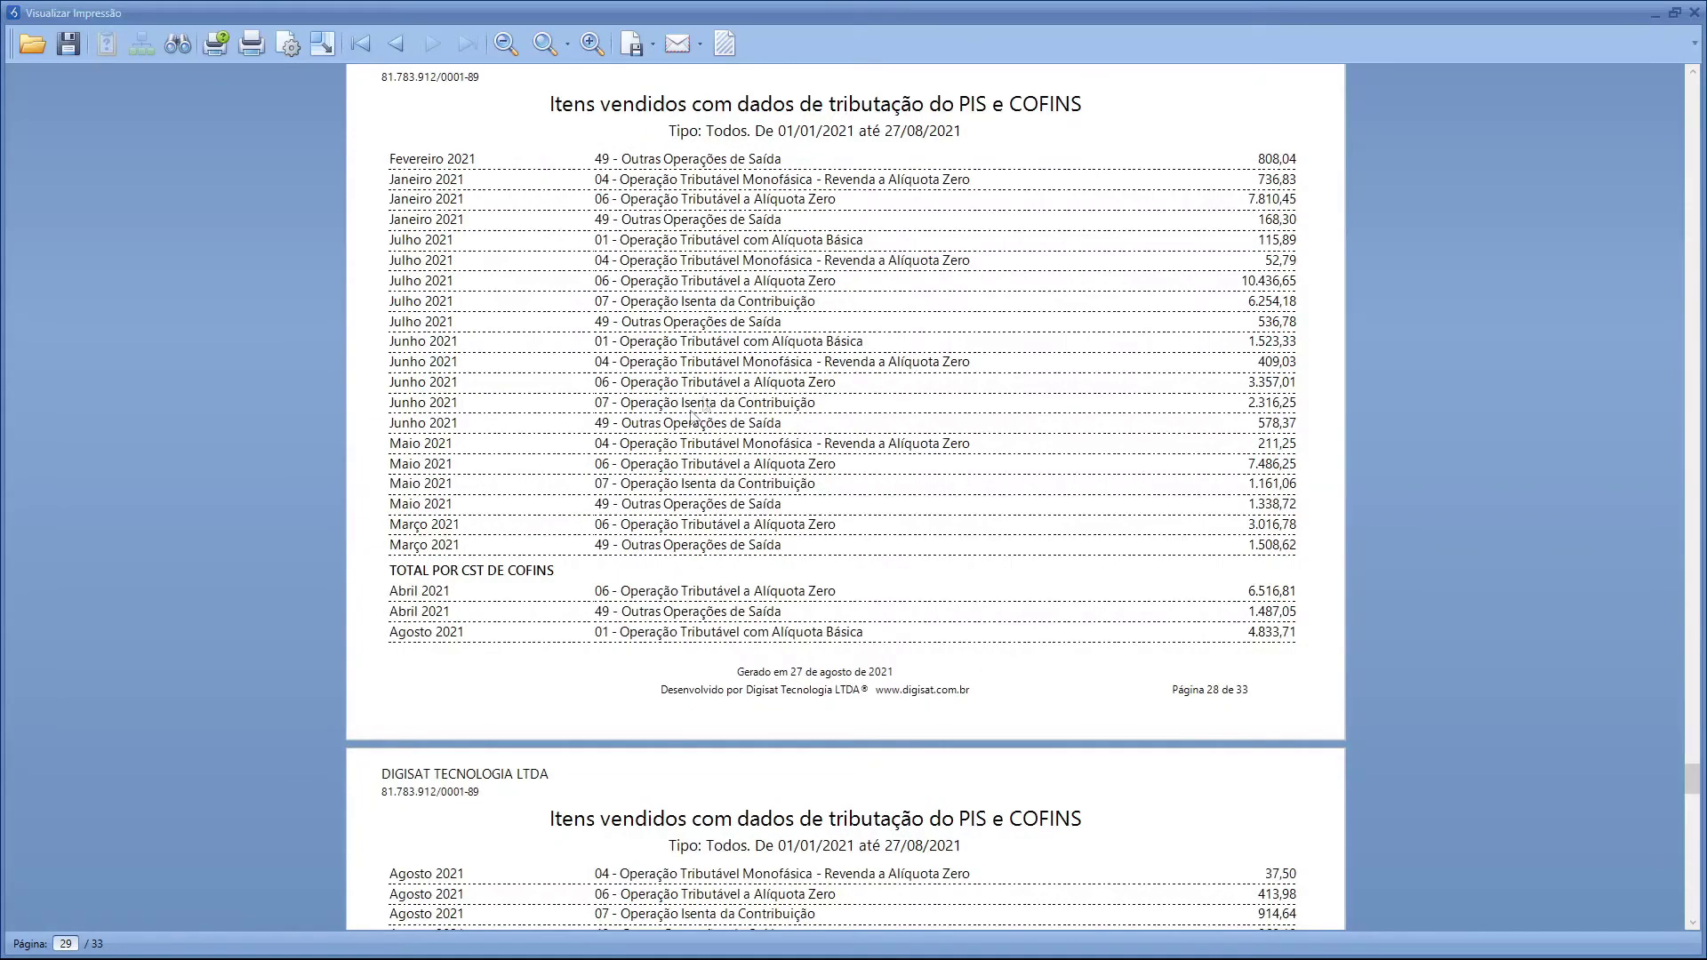
scroll(749, 366, "up", 10)
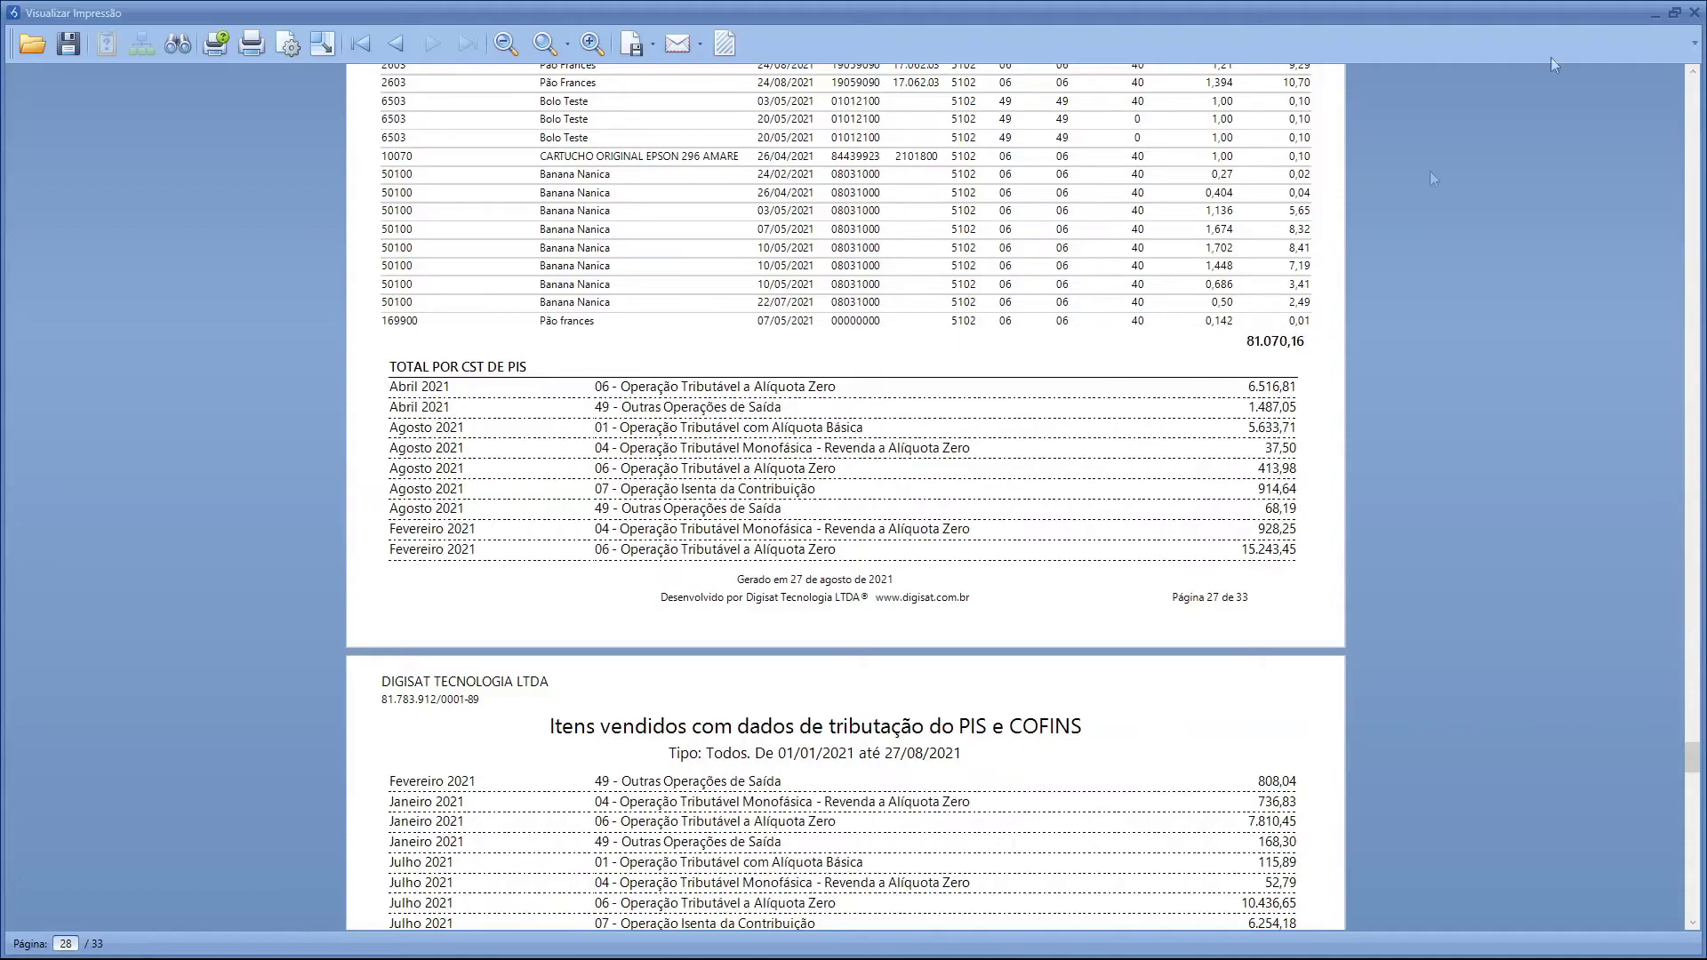
left_click(1693, 13)
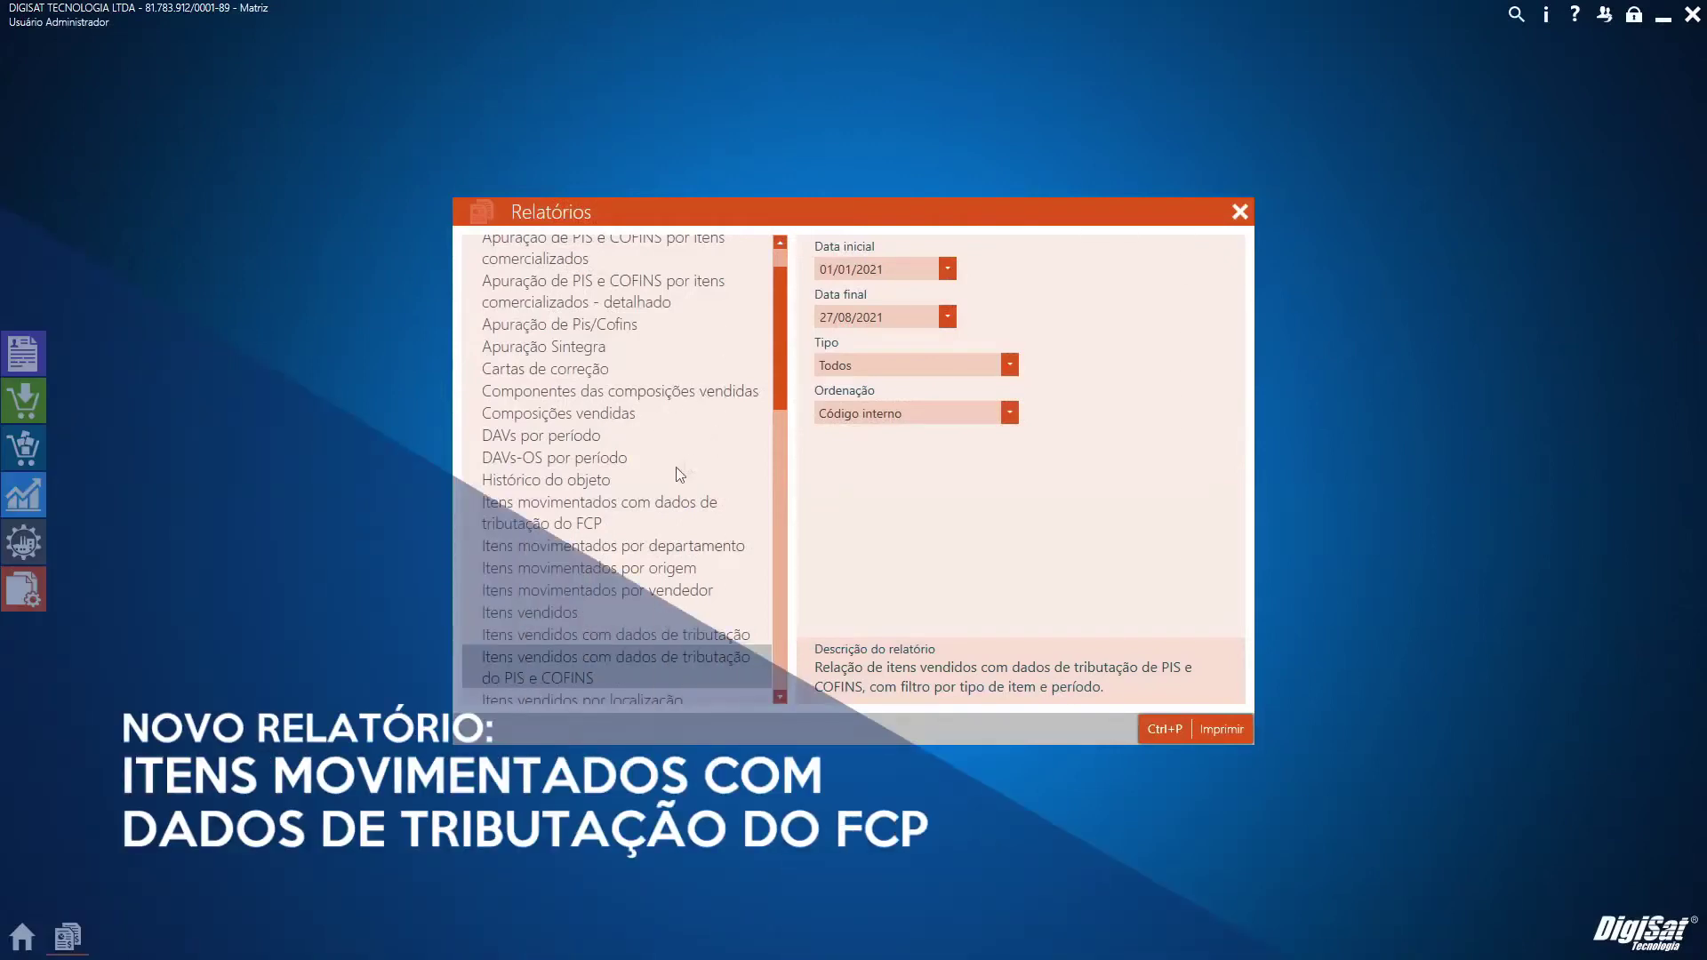
Preview the FCP items-moved report for 01/01/2021–27/08/2021, then return to the report modules list
left_click(560, 528)
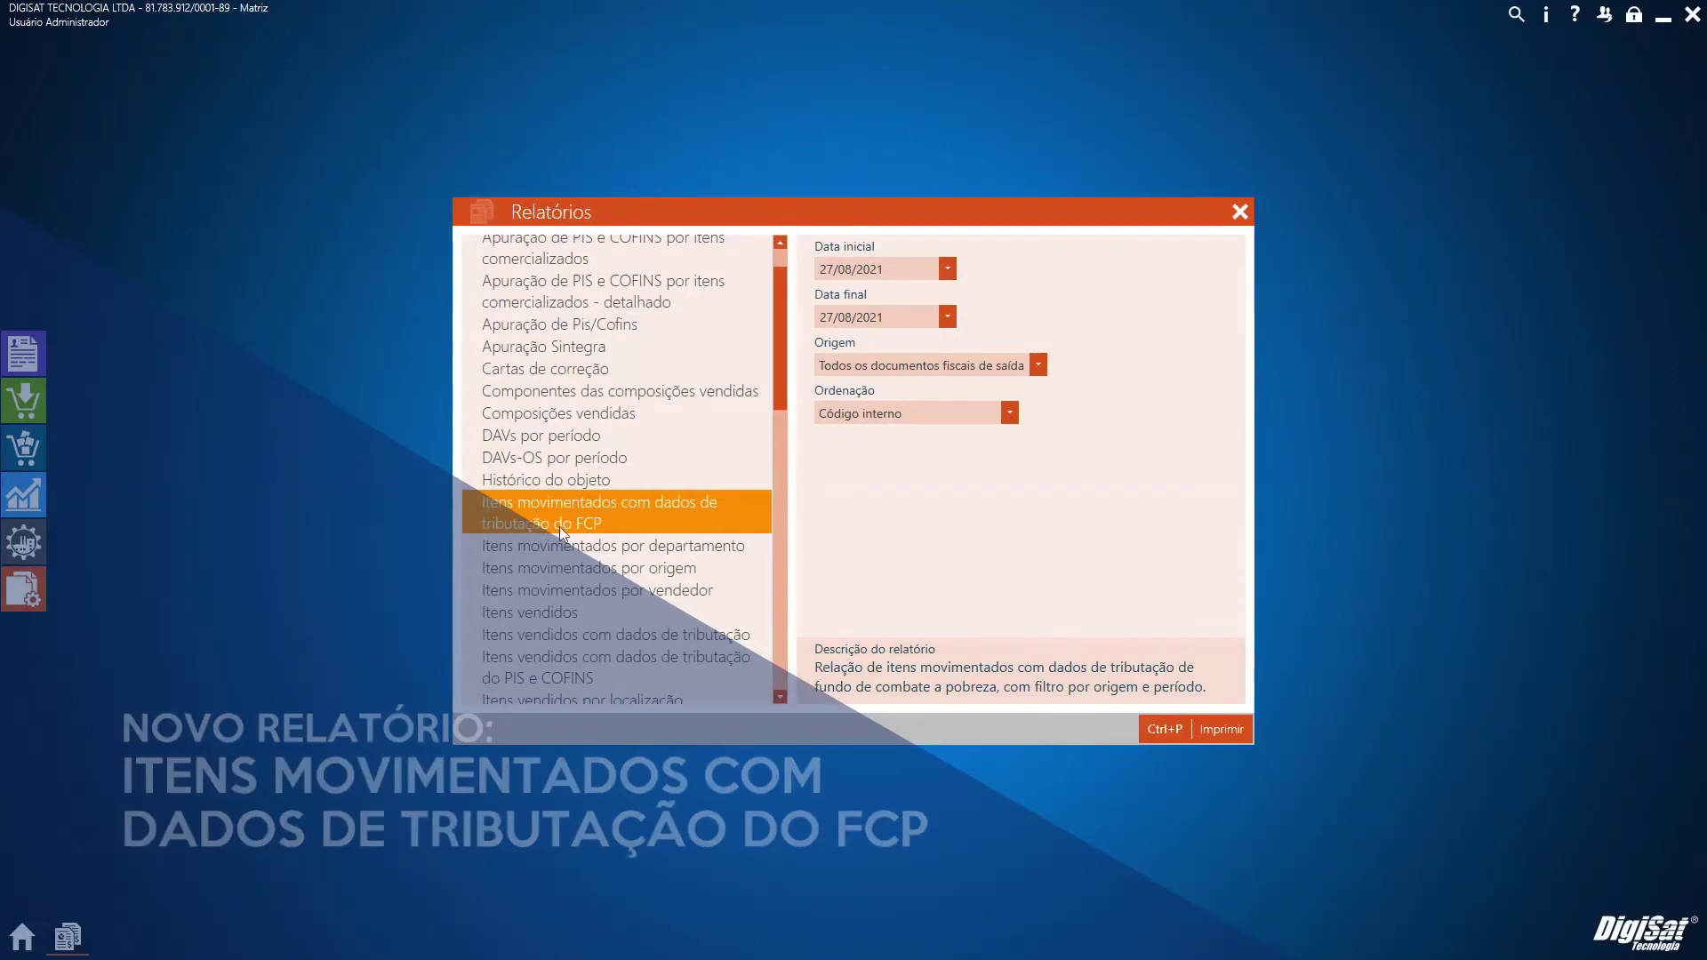
left_click(825, 270)
type("01")
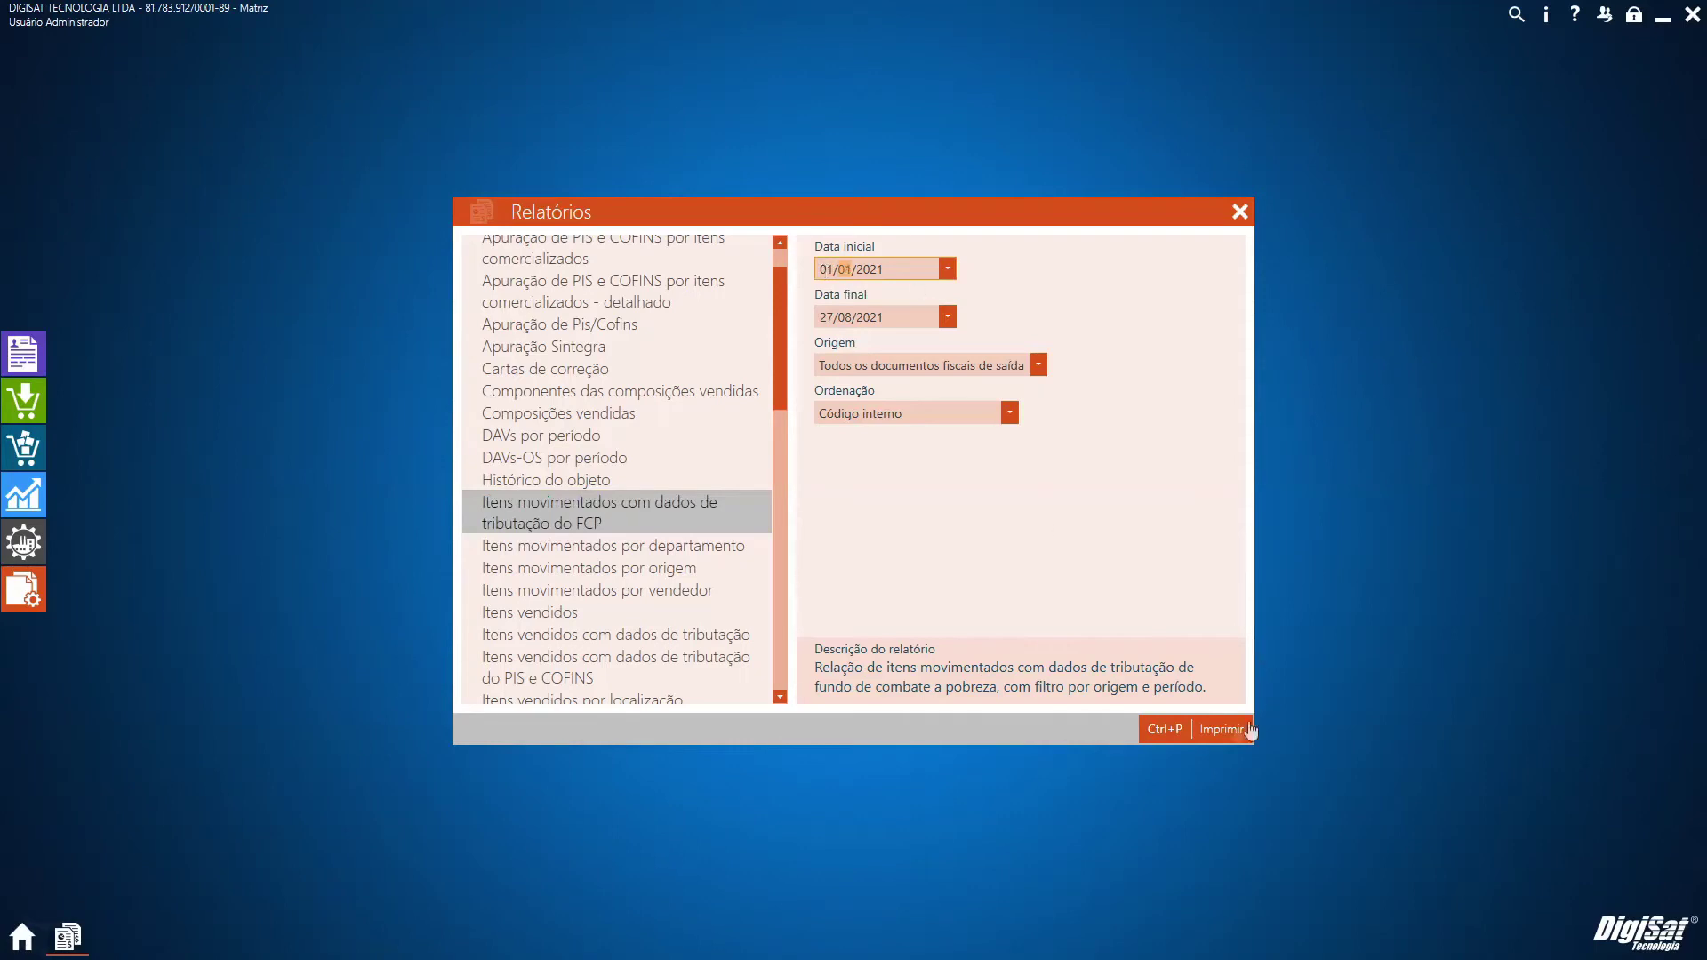
left_click(1017, 524)
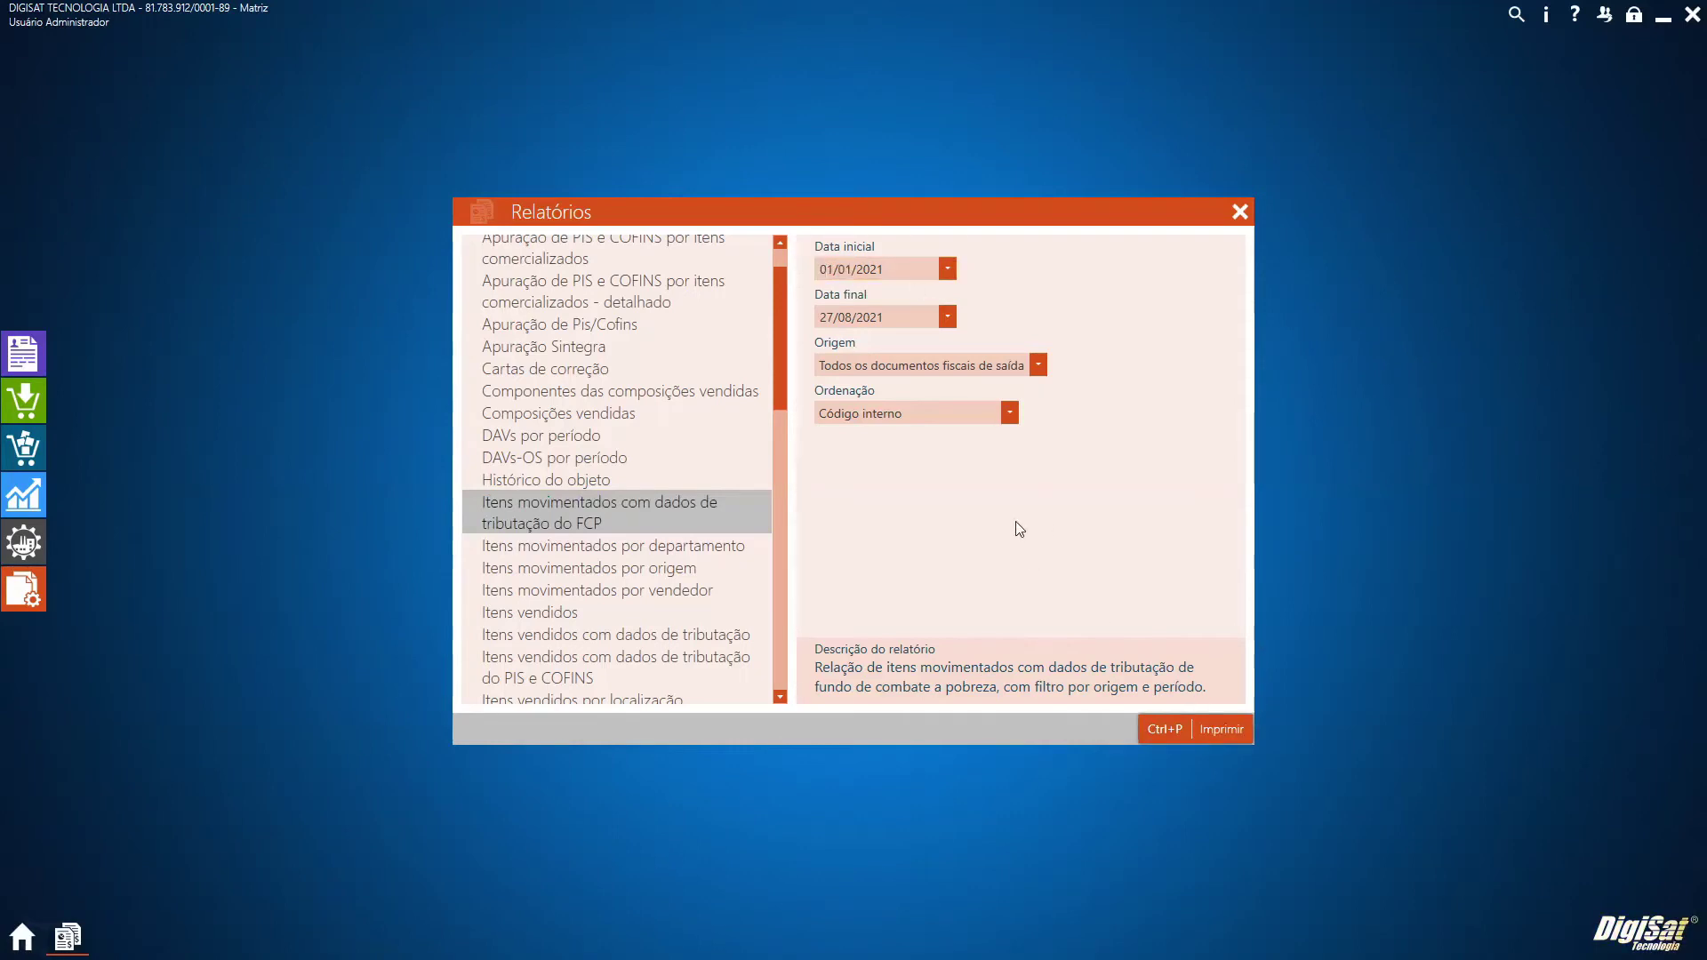
key("ctrl+p")
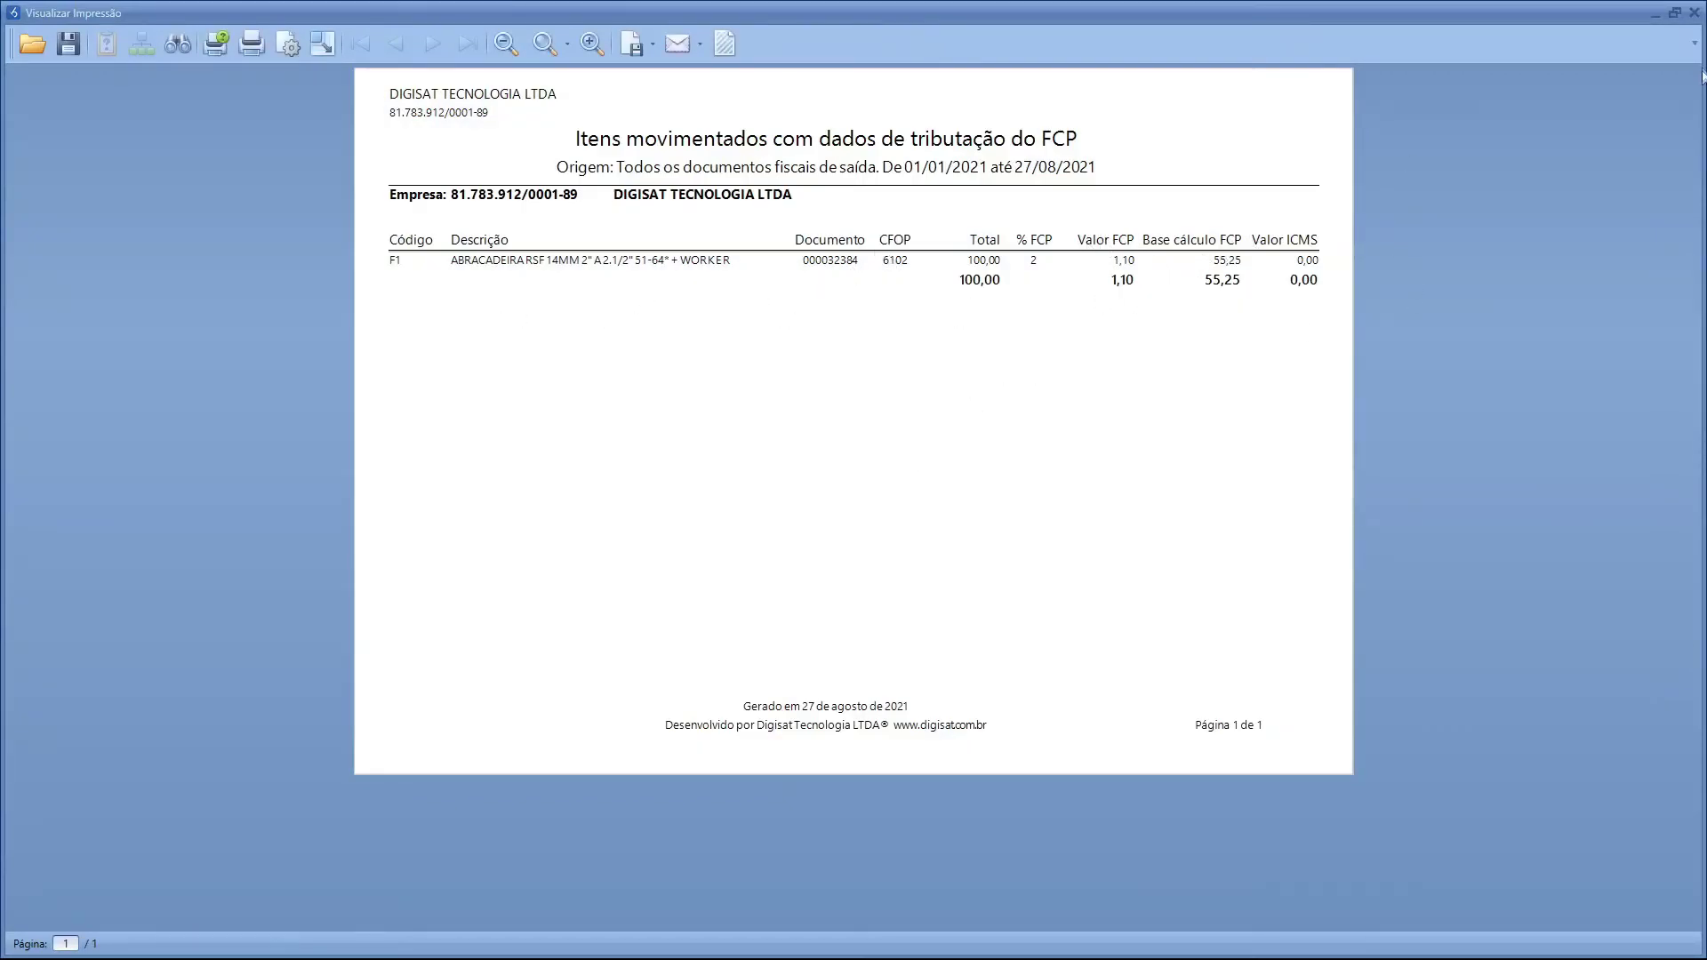
left_click(1693, 12)
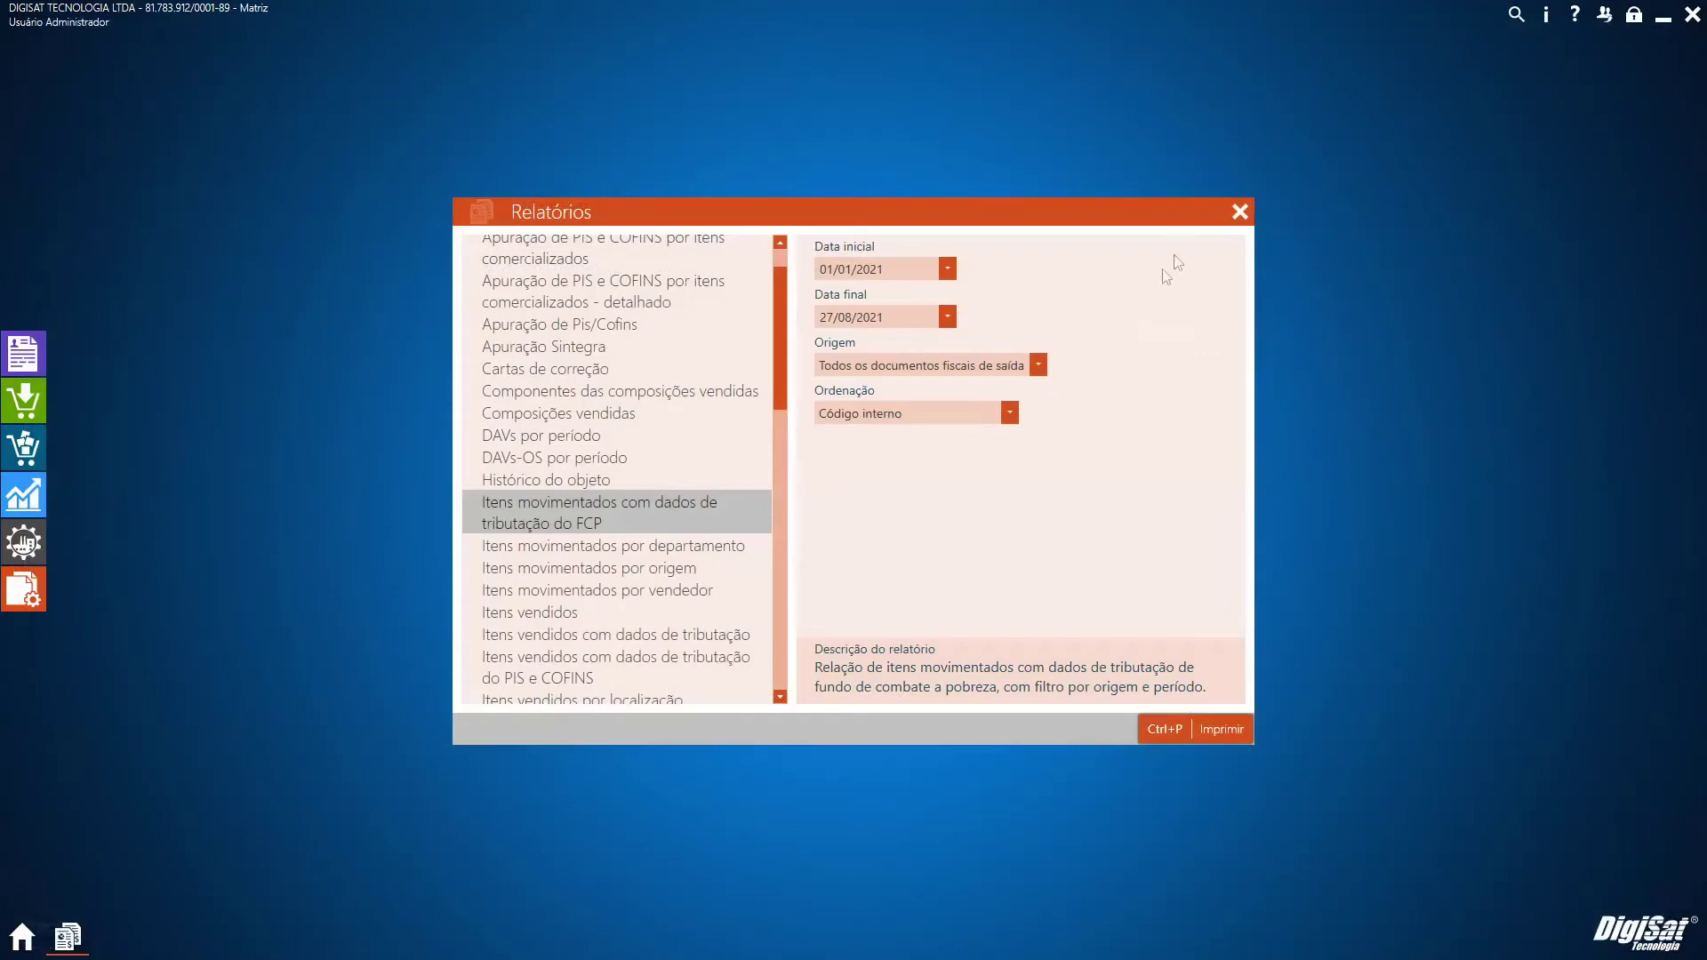
left_click(1241, 213)
scroll(946, 515, "down", 2)
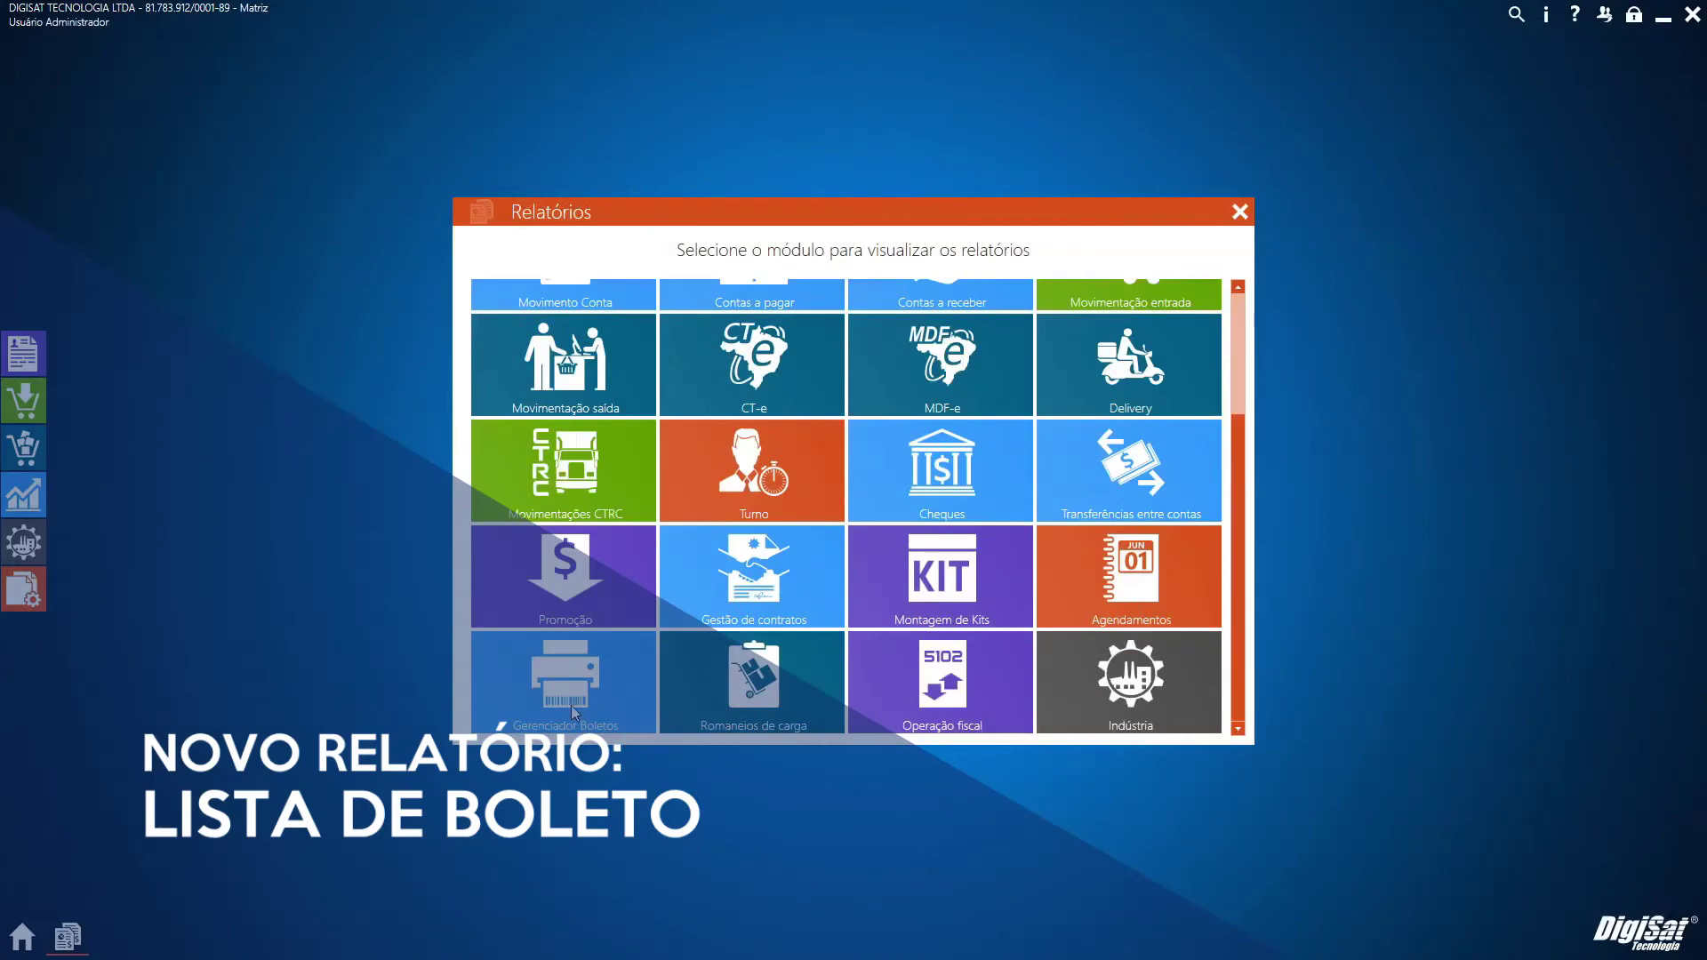
left_click(569, 702)
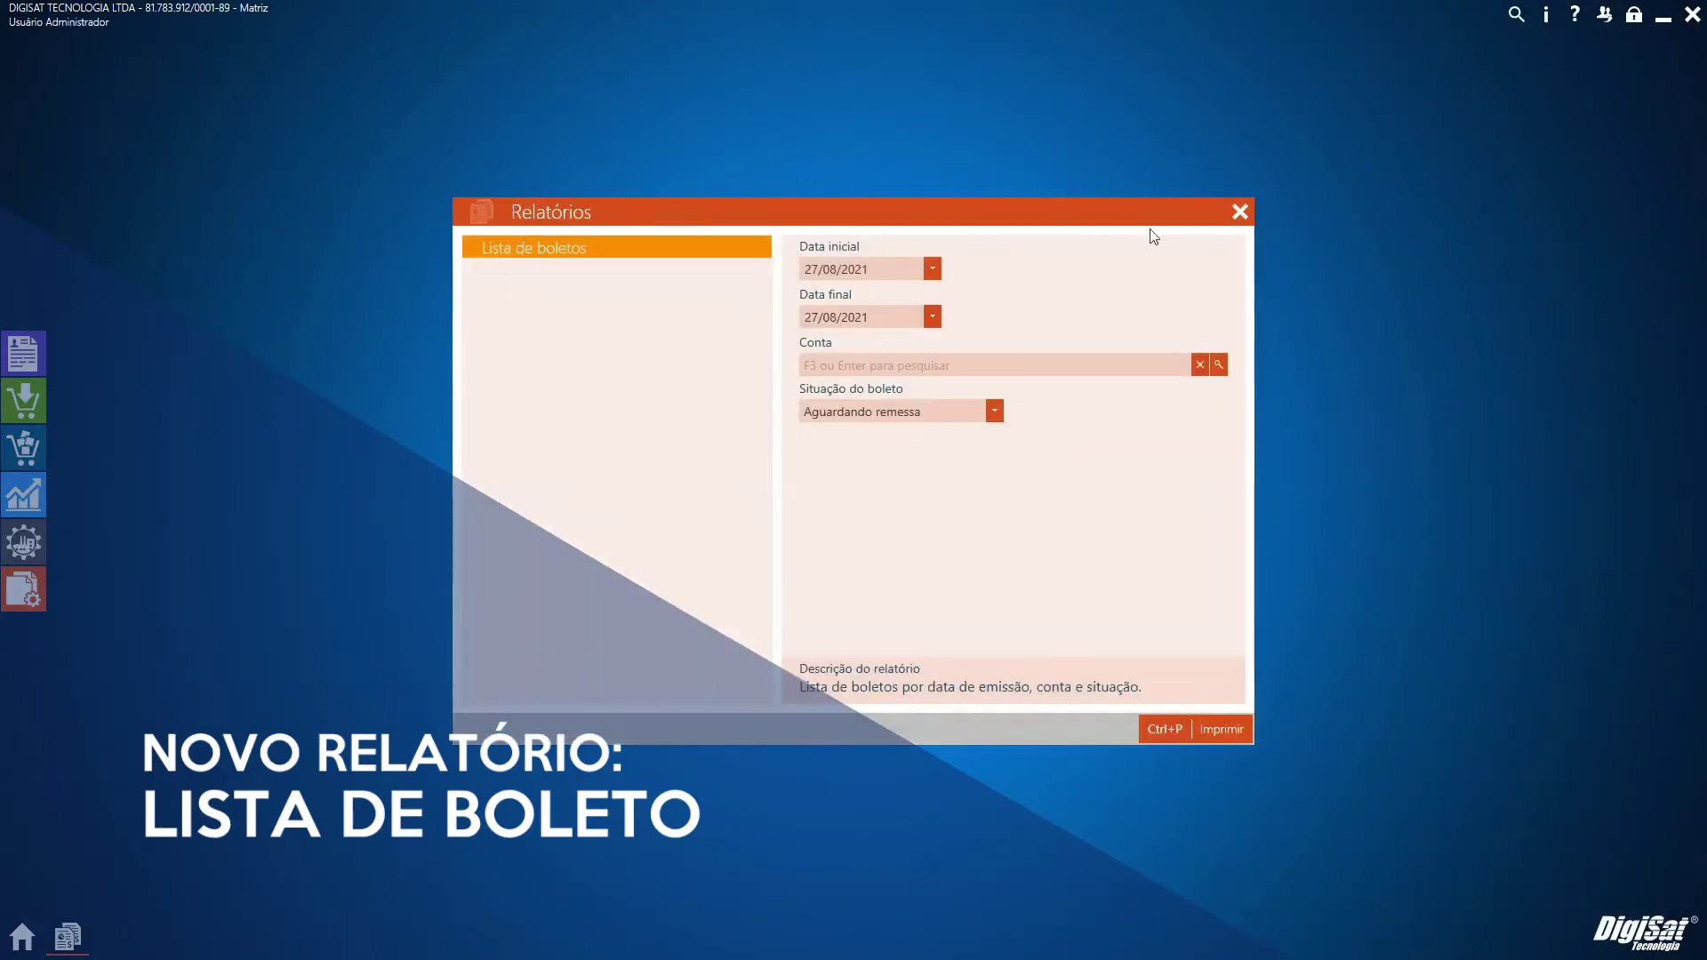
left_click(1240, 211)
scroll(819, 649, "down", 2)
left_click(560, 578)
left_click(811, 269)
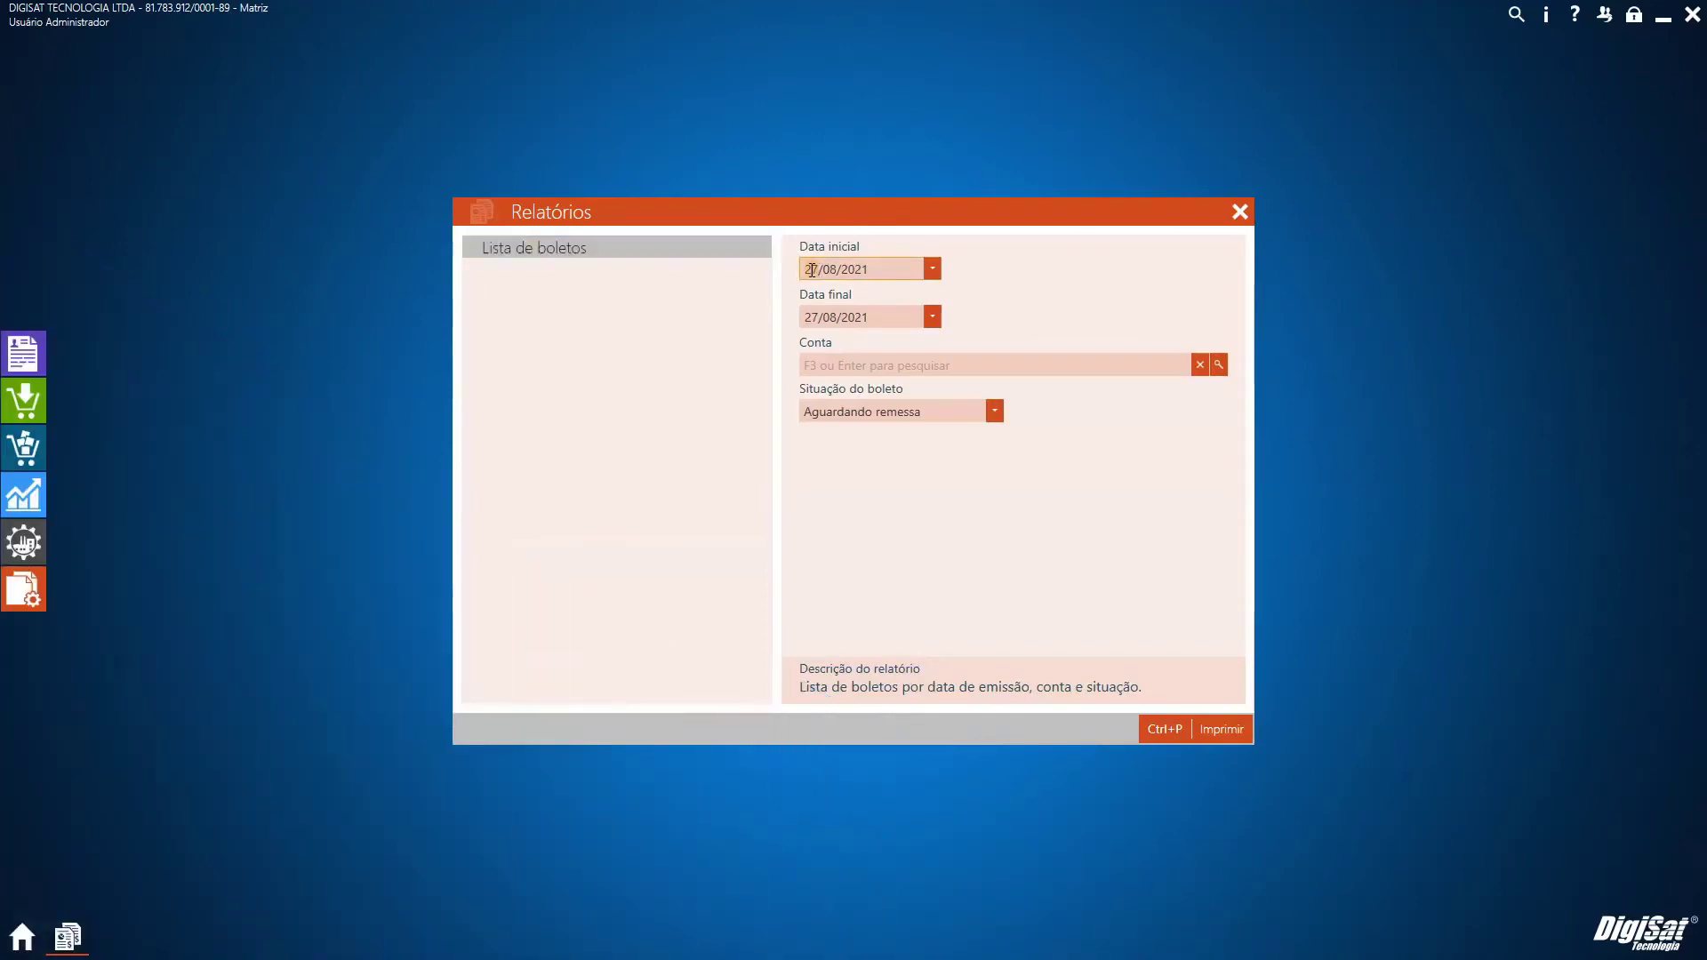
type("01")
left_click(1226, 367)
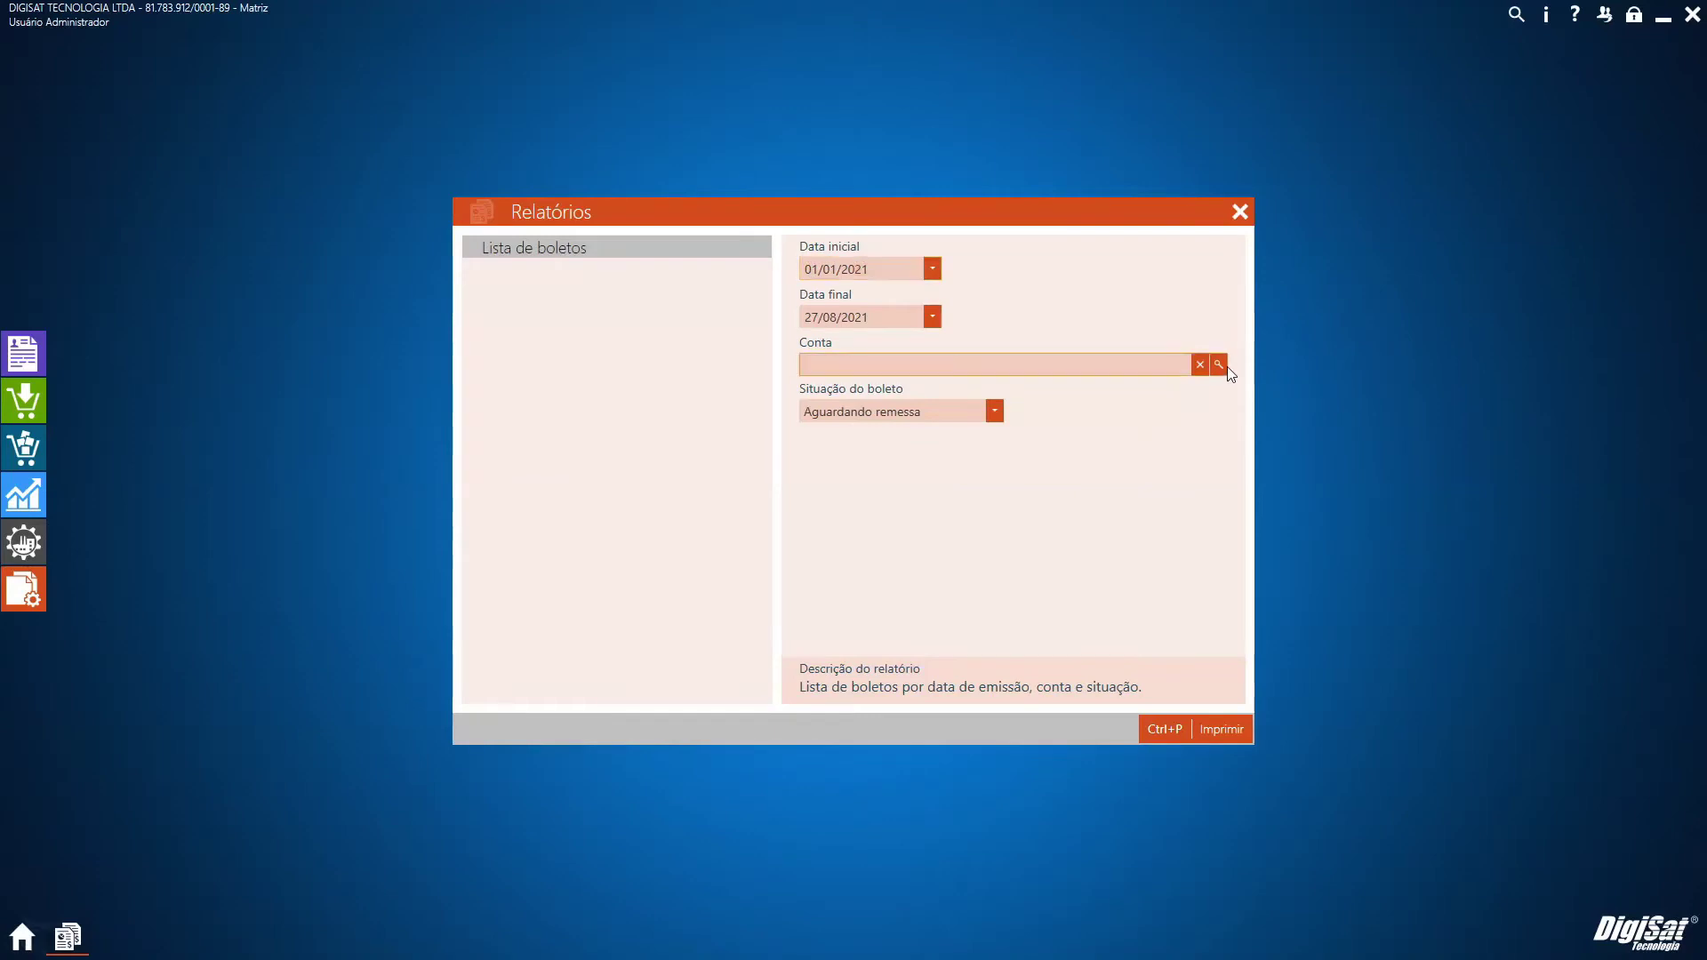
left_click(1225, 366)
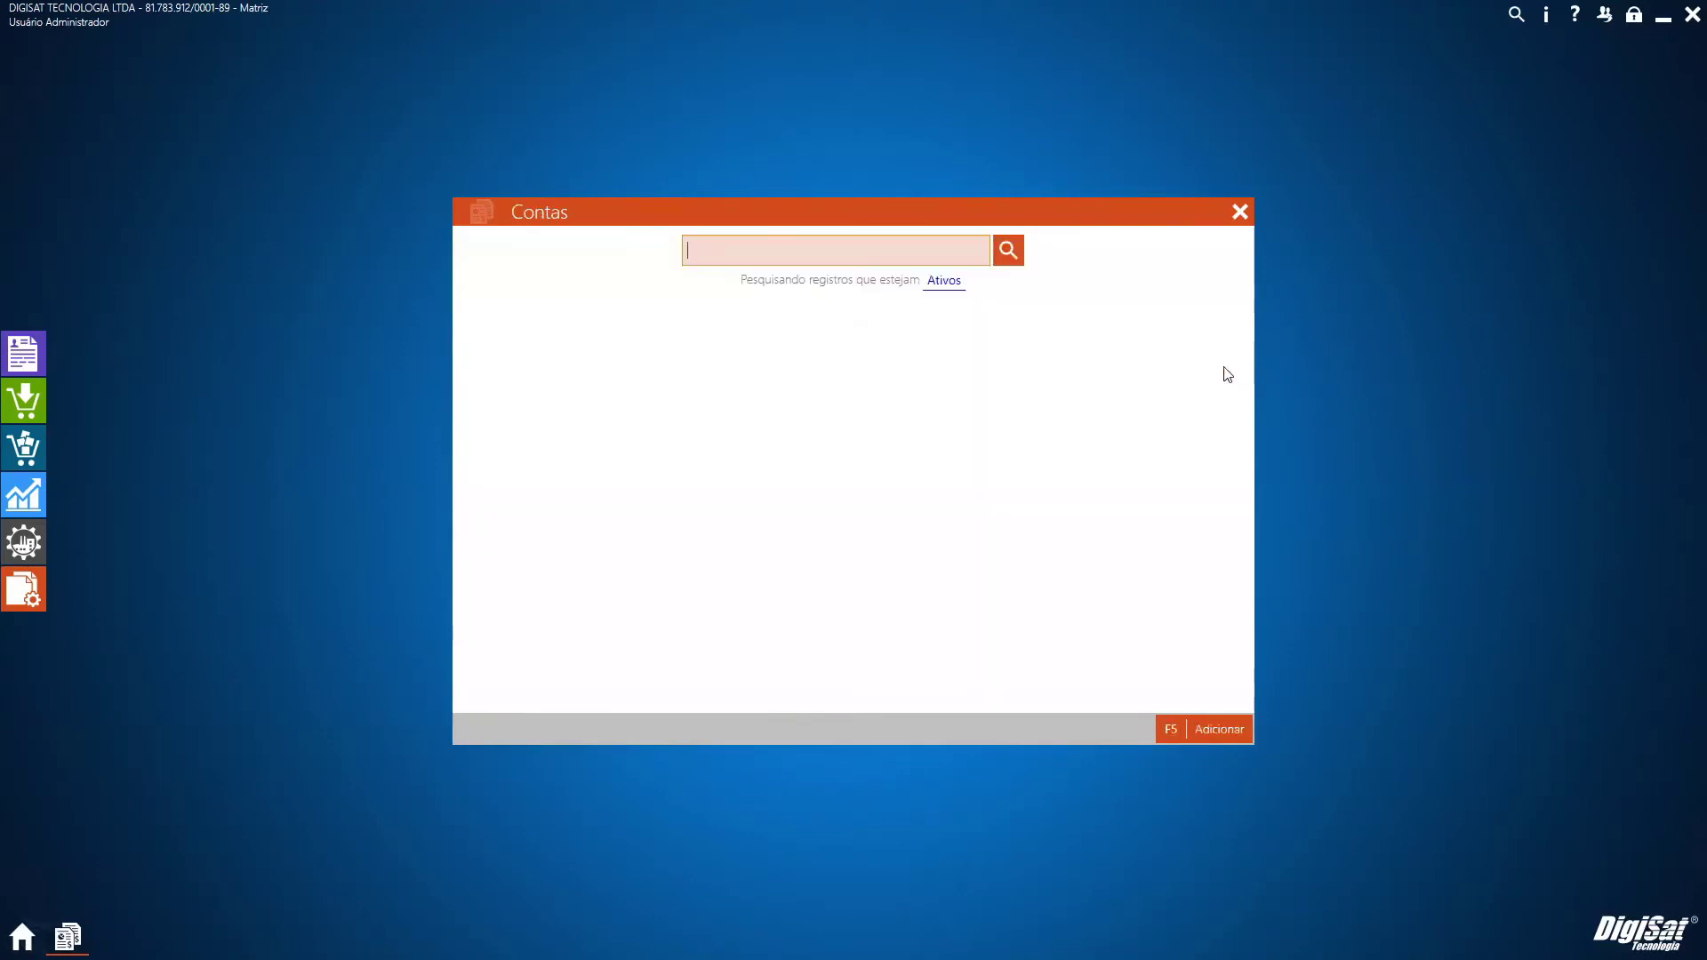
left_click(521, 355)
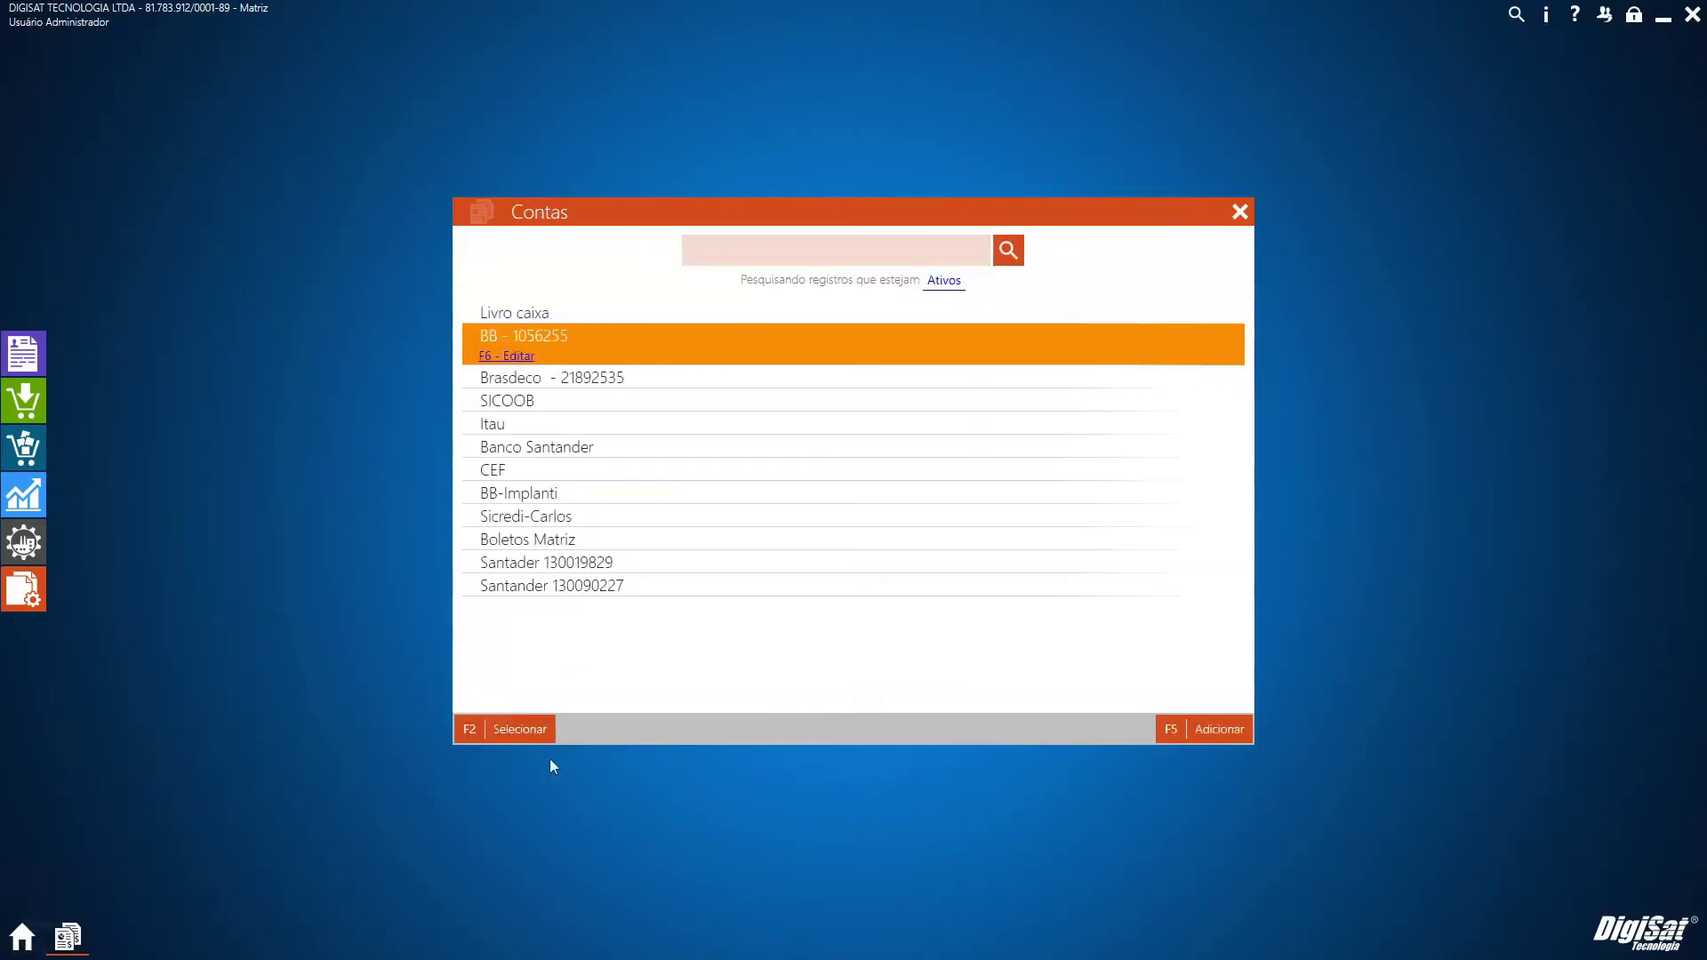
left_click(508, 731)
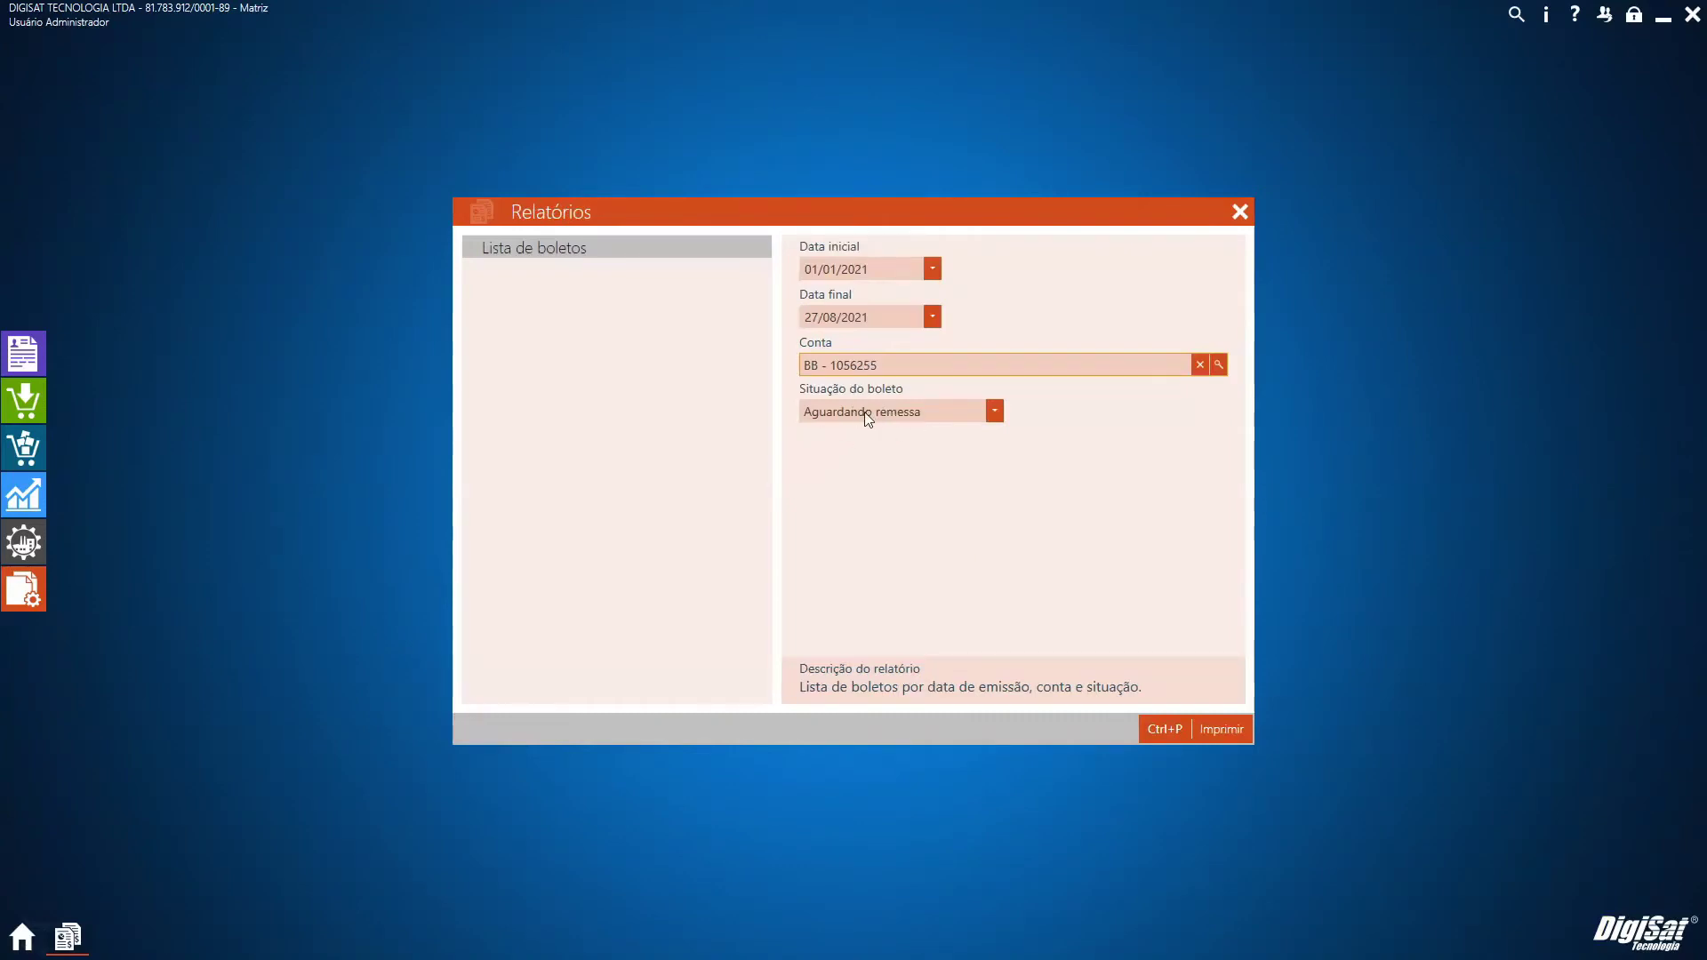
Preview the 9-page Lista de boletos with status Aguardando remessa, then close it and Relatórios
left_click(868, 418)
left_click(862, 410)
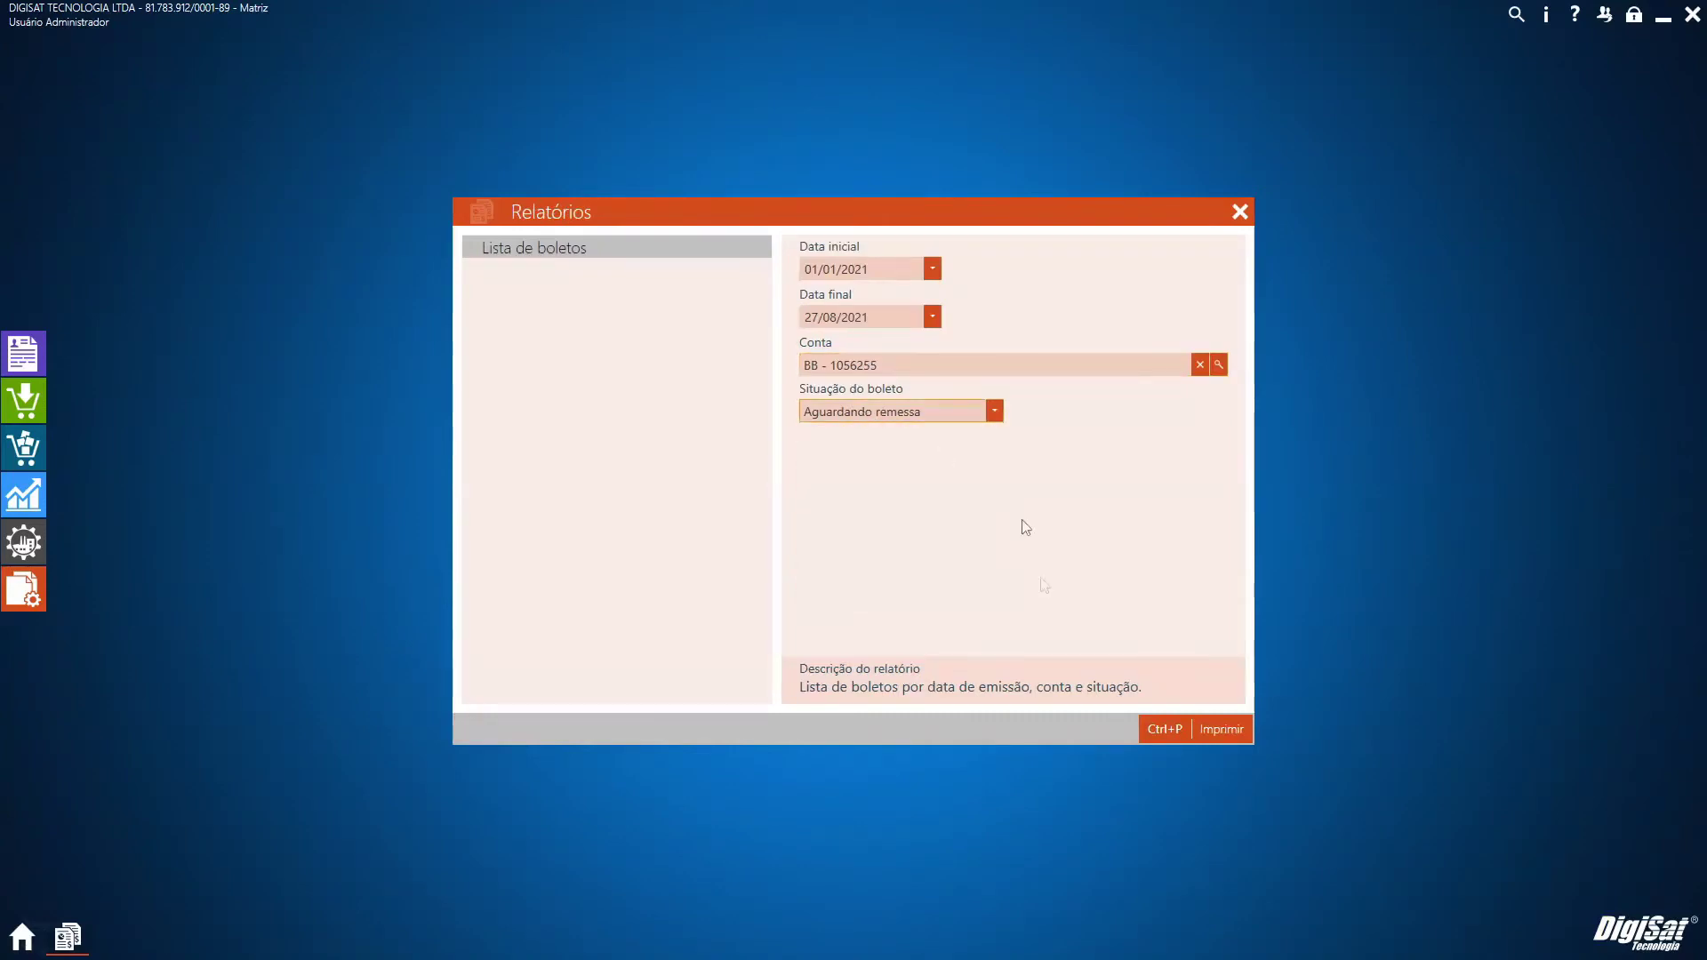
left_click(1170, 731)
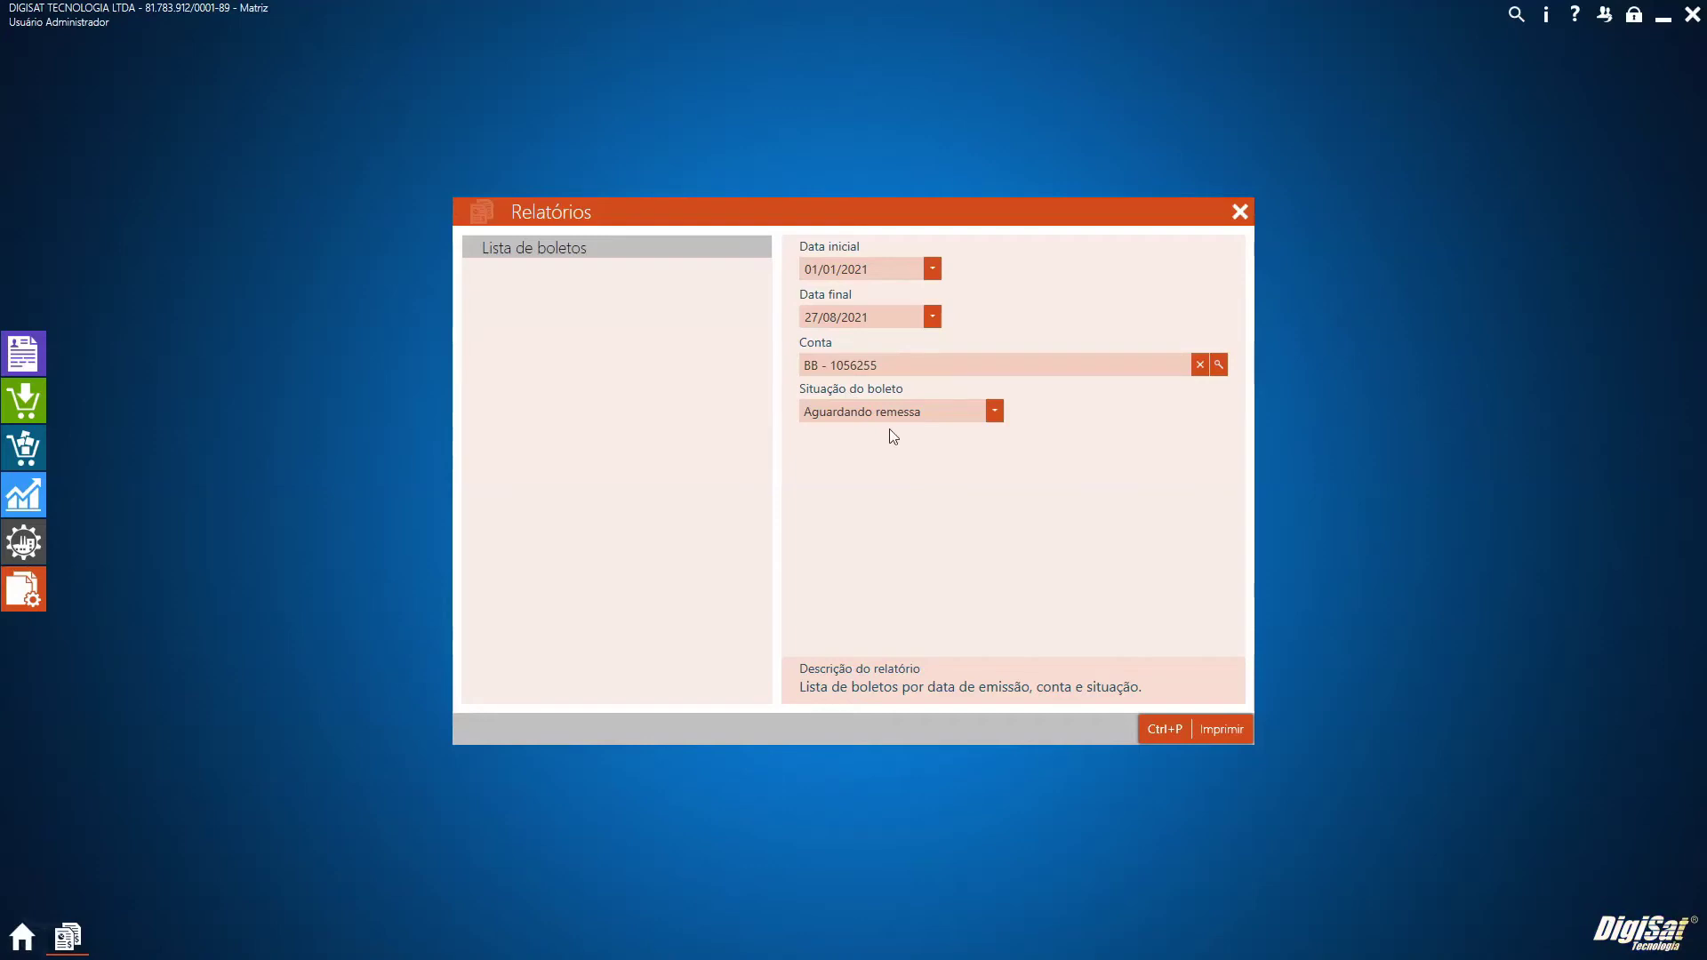
key("ctrl+p")
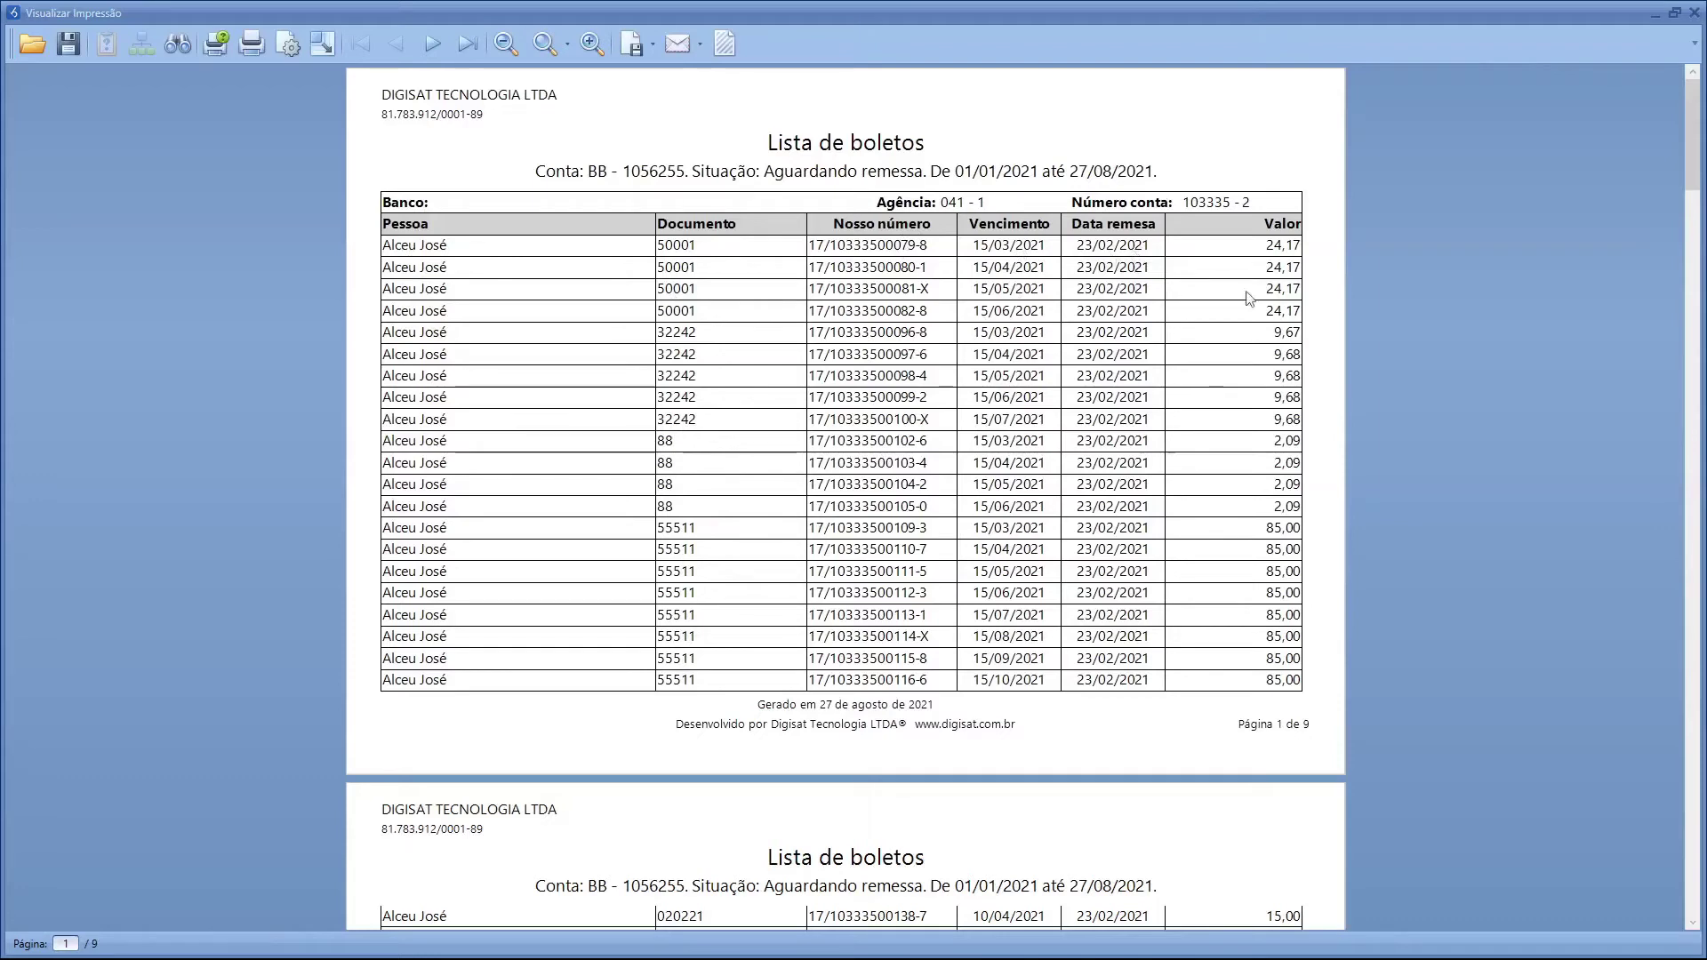
left_click_drag(1689, 160, 1672, 560)
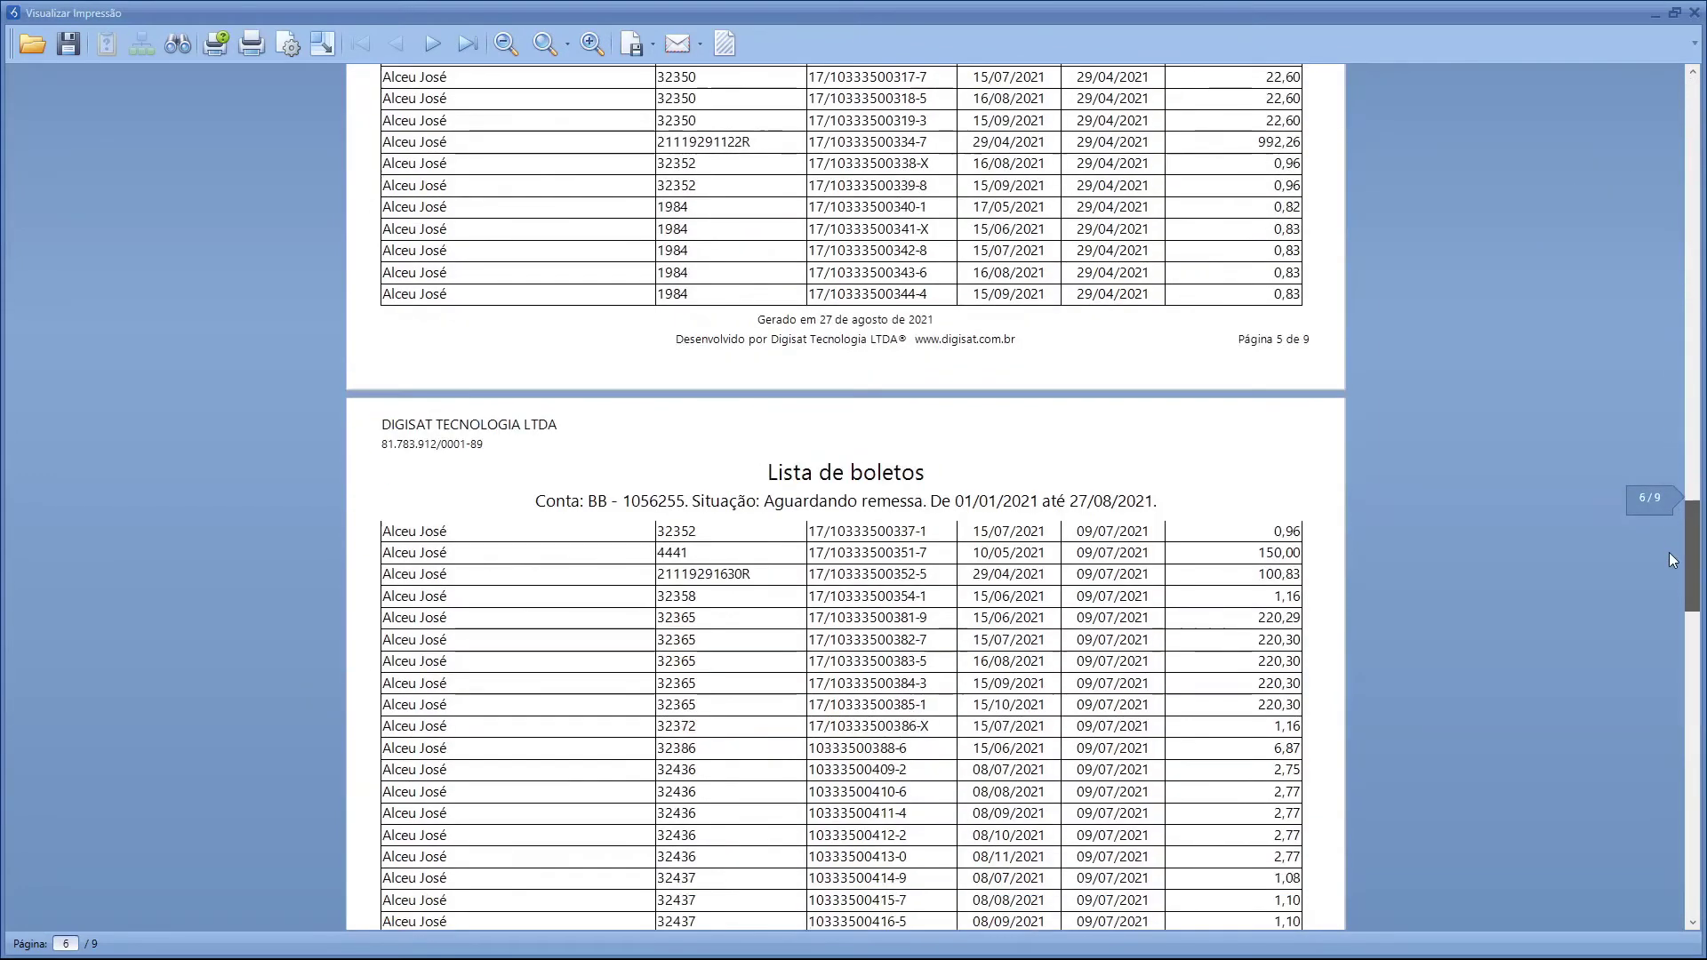
left_click(1694, 14)
left_click(1243, 215)
left_click(1242, 213)
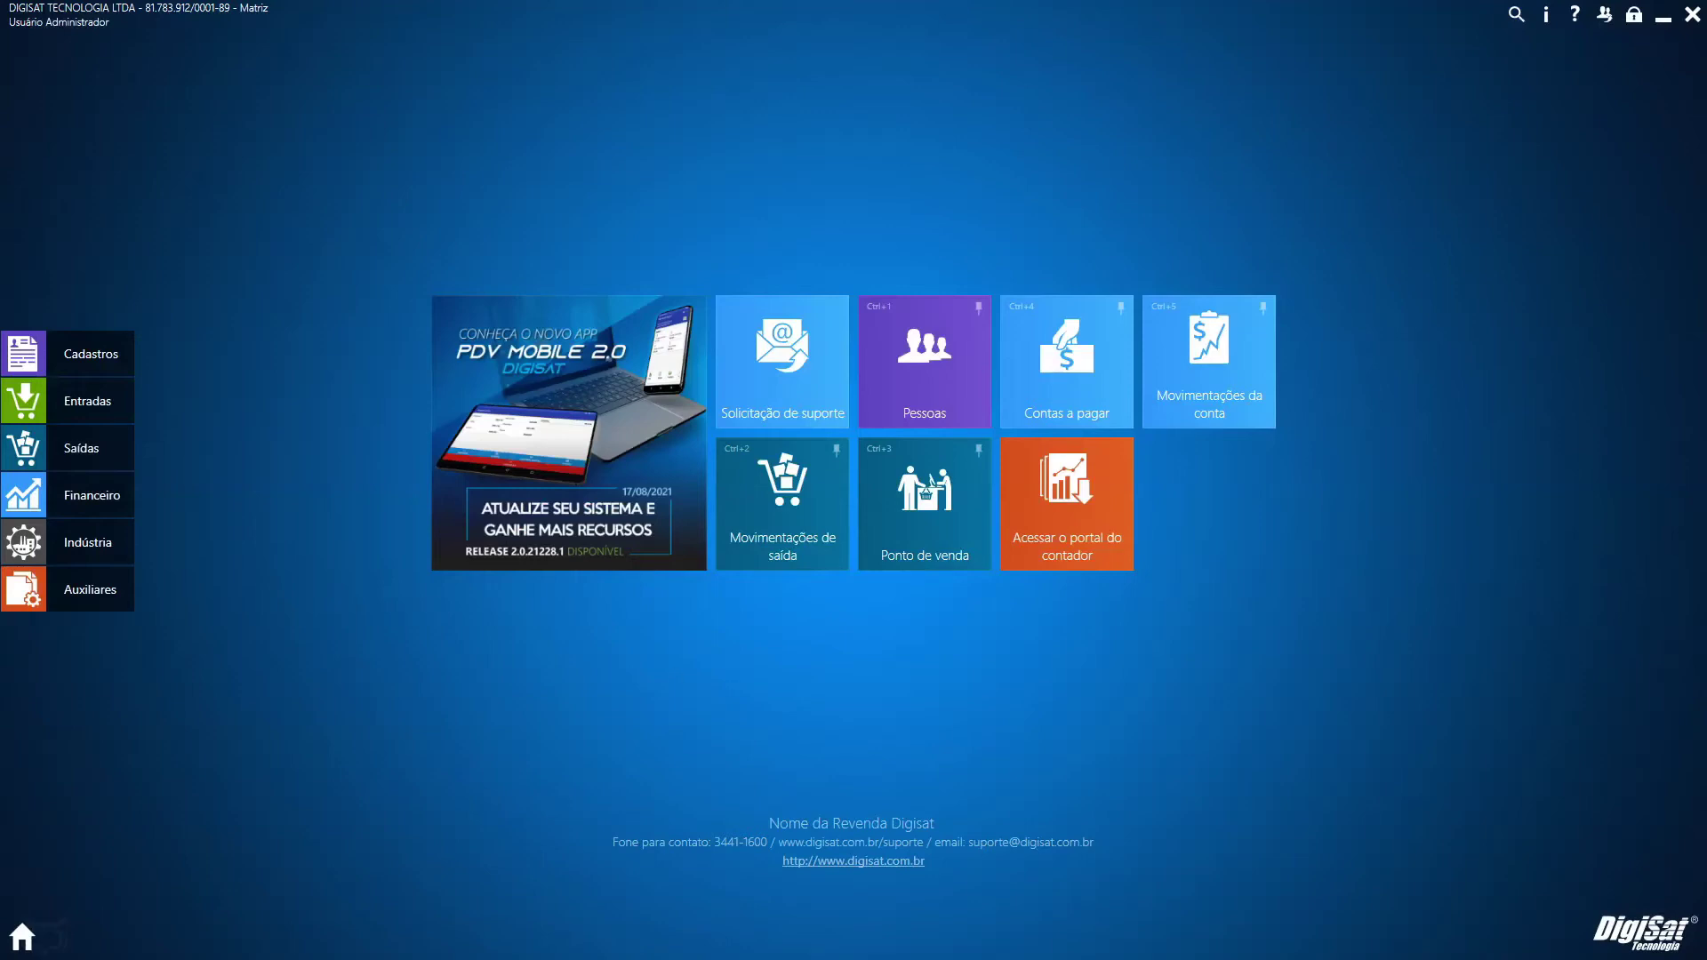
Start a new entry in Saídas > Devoluções de venda
left_click(80, 453)
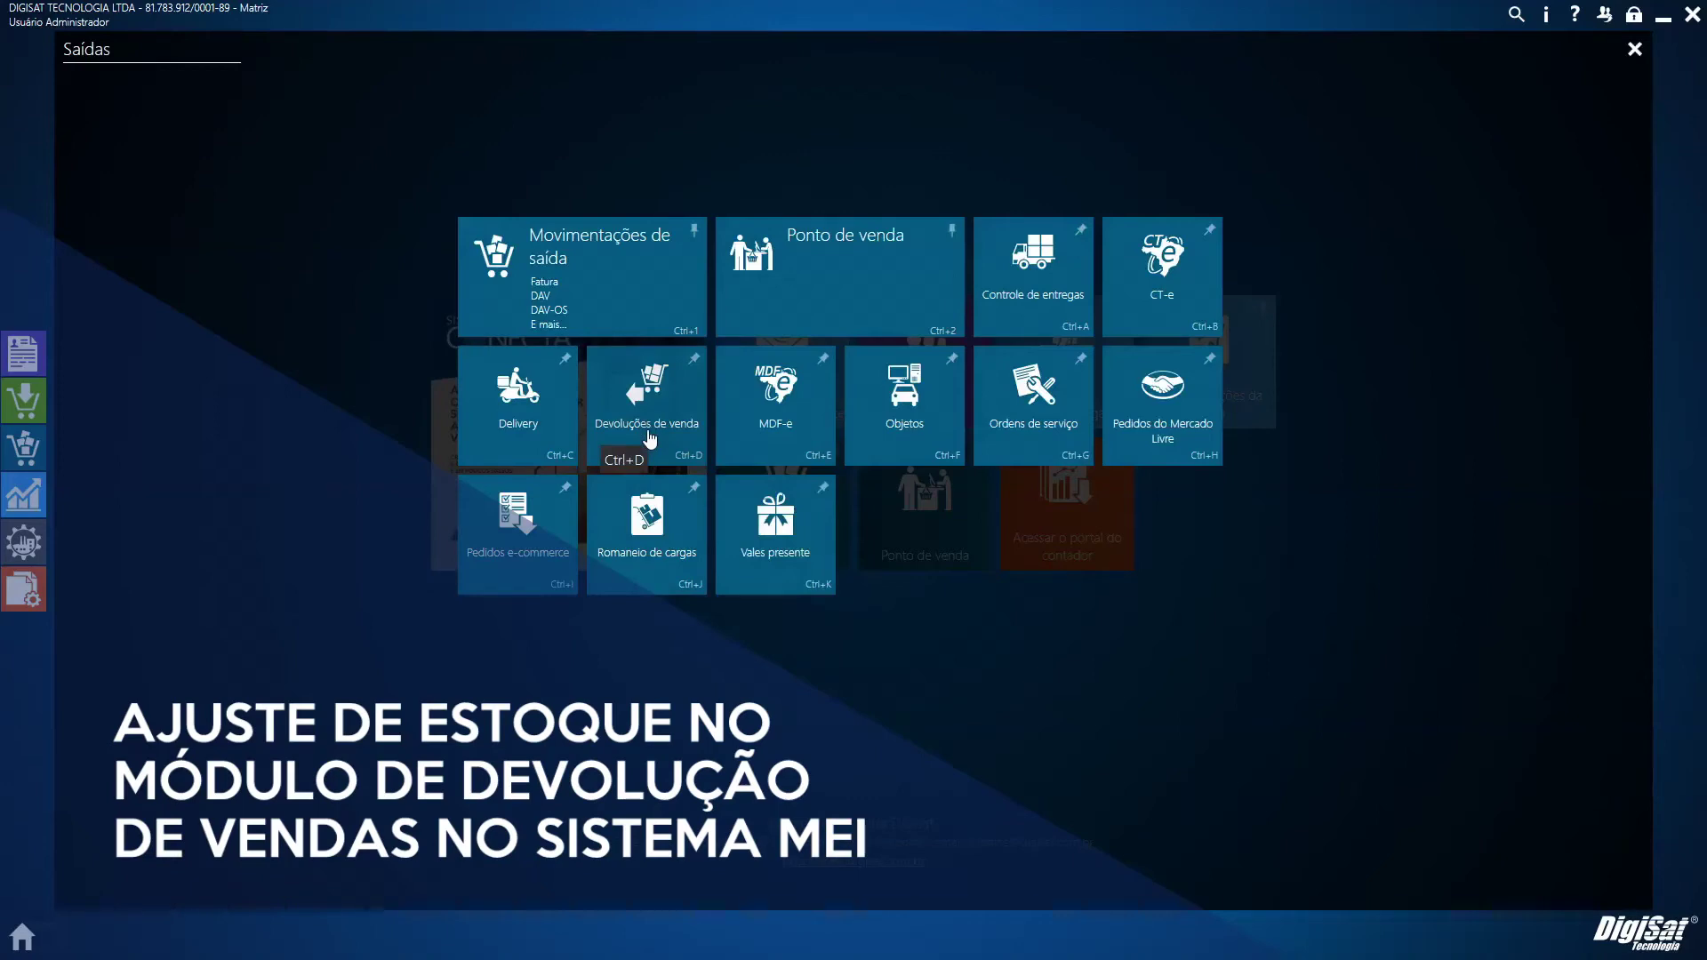
left_click(650, 436)
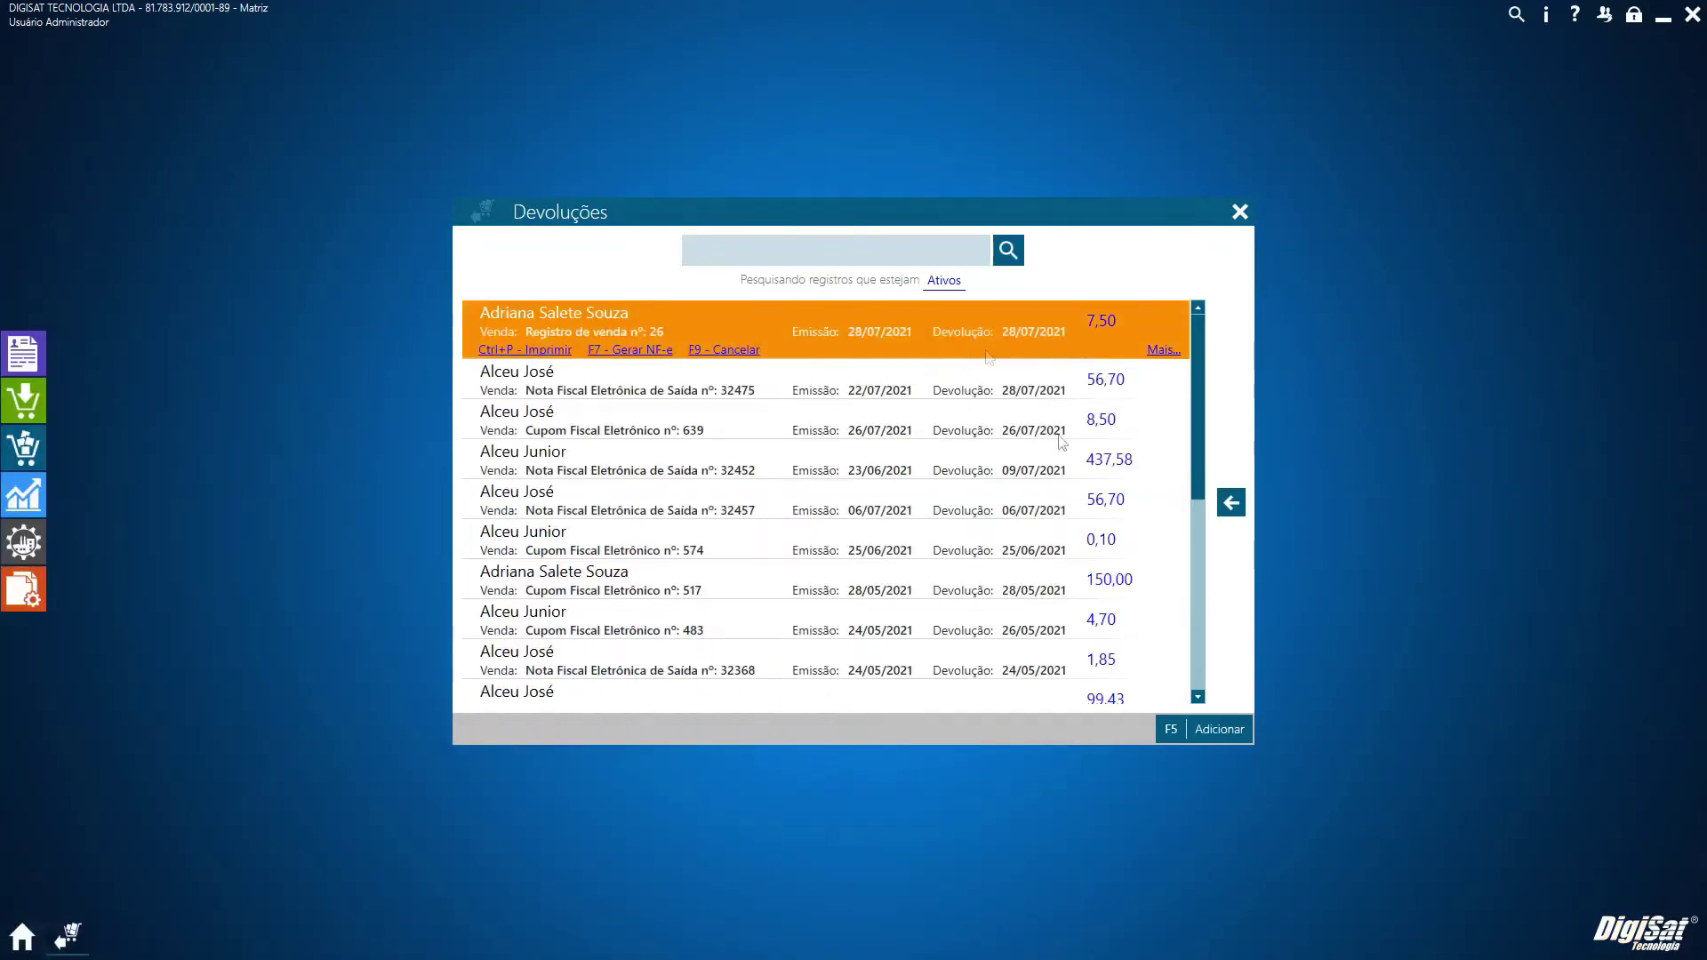
left_click(1197, 740)
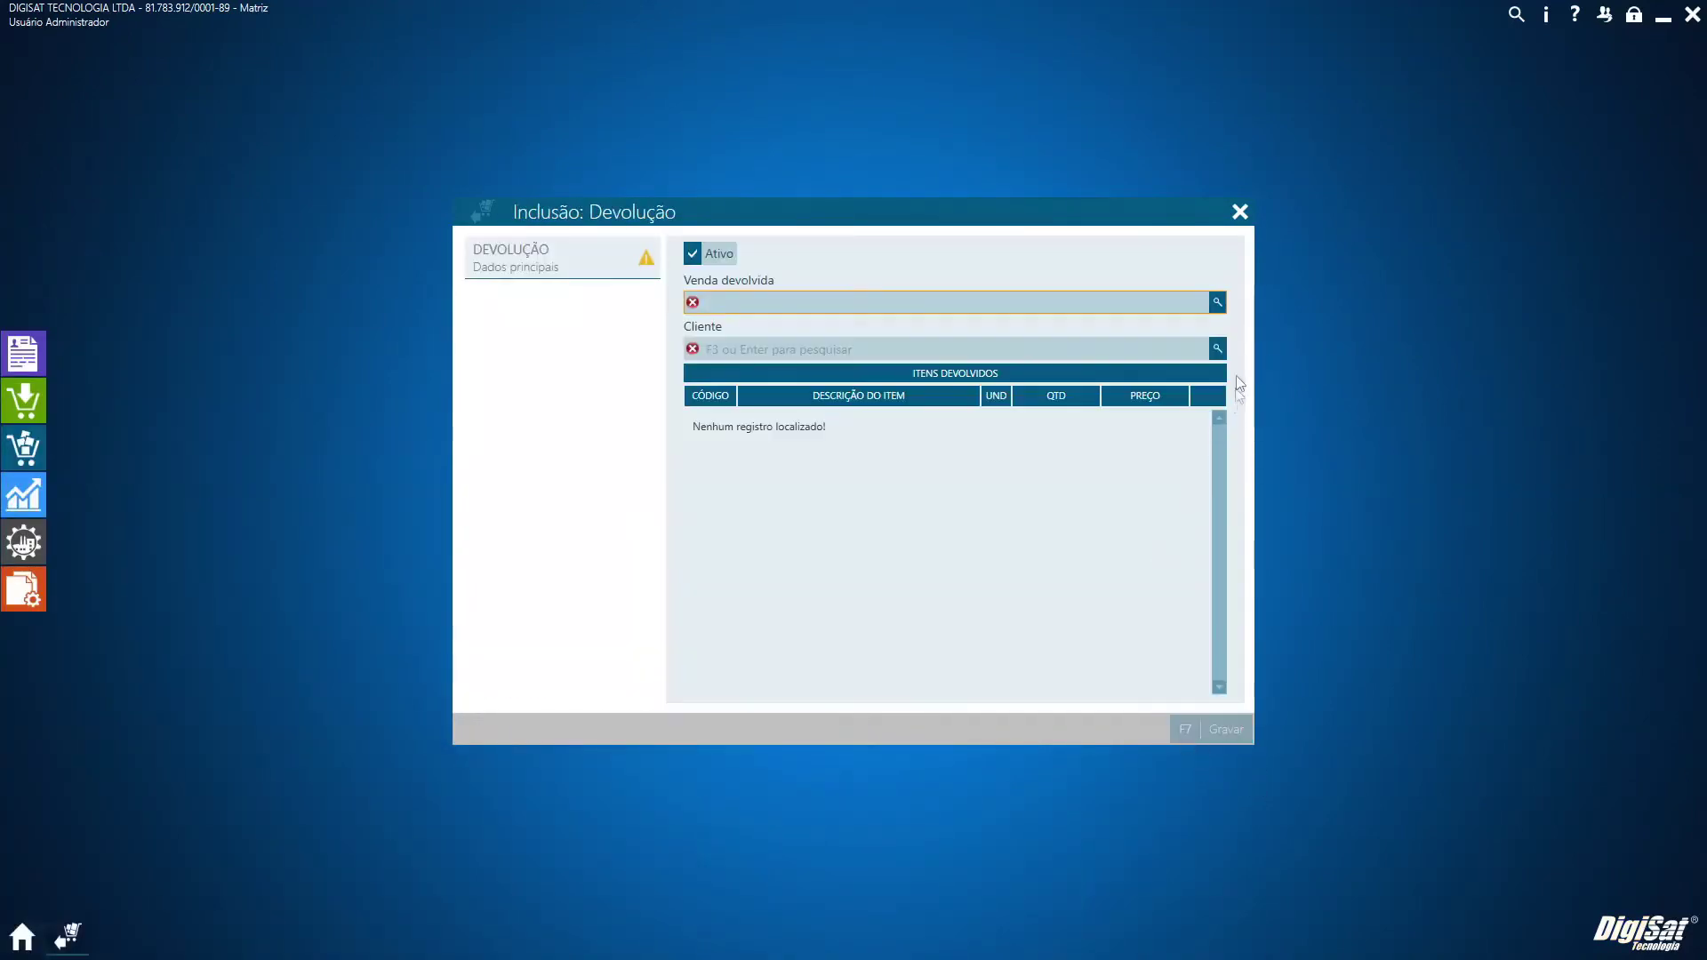
Load Registro de venda nº 30 into the return and remove the GUARDA SOL 1,60M item
left_click(1218, 303)
left_click(839, 280)
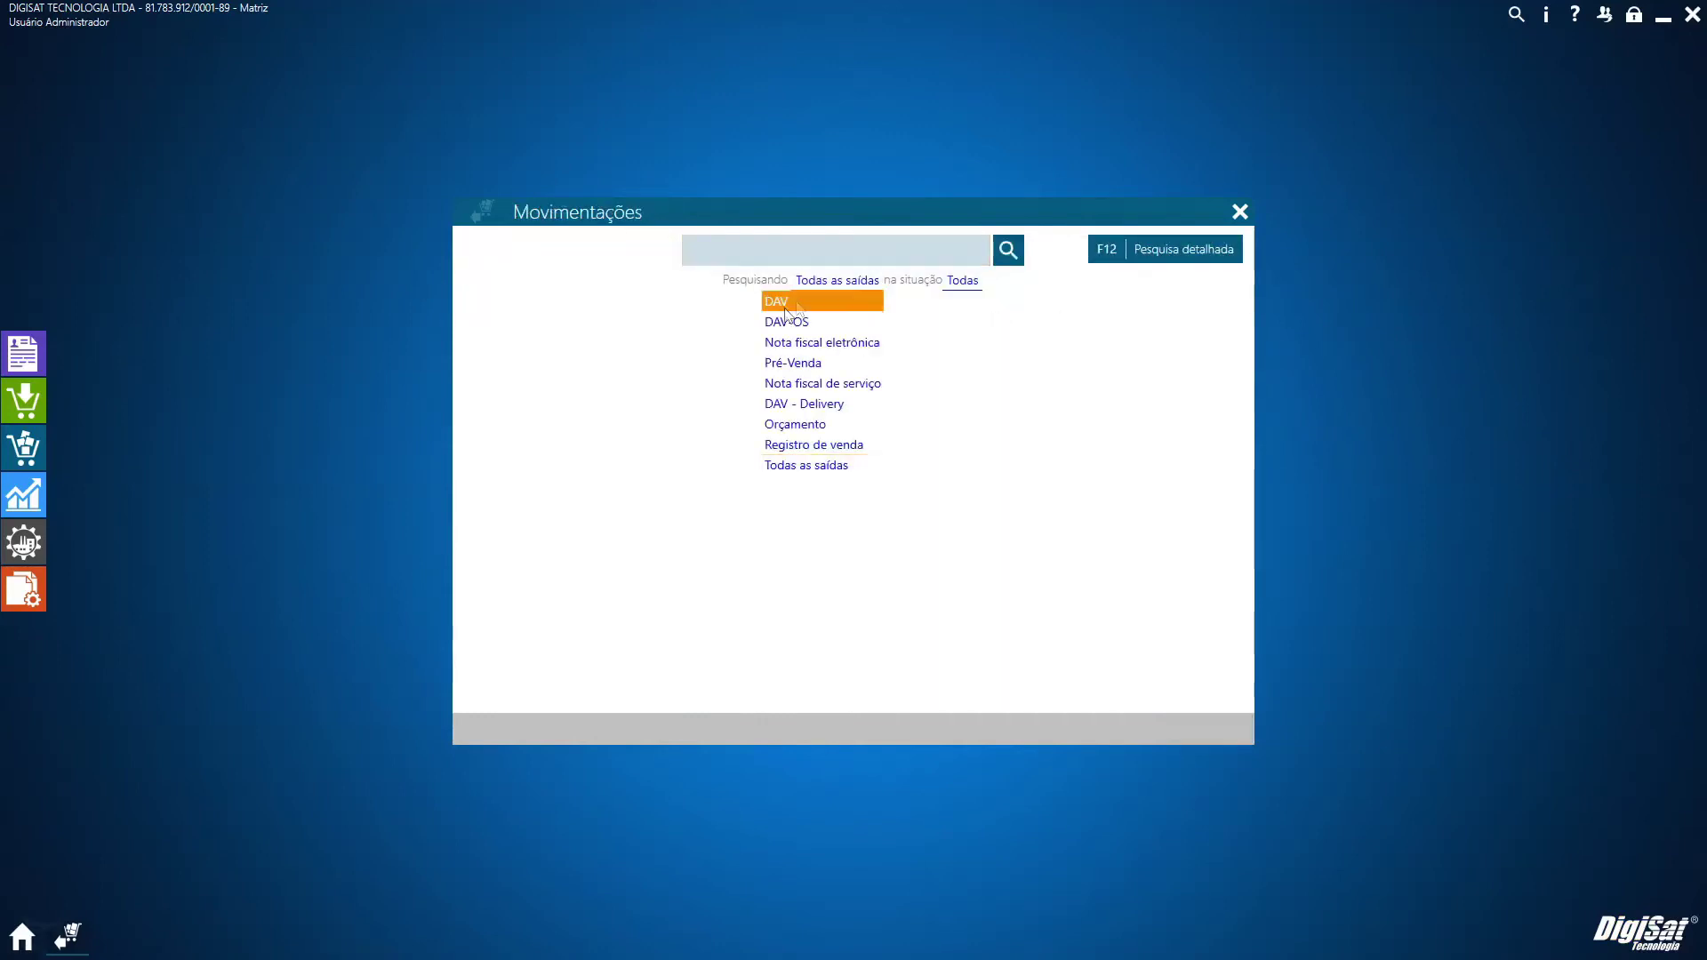
left_click(803, 444)
left_click(1007, 253)
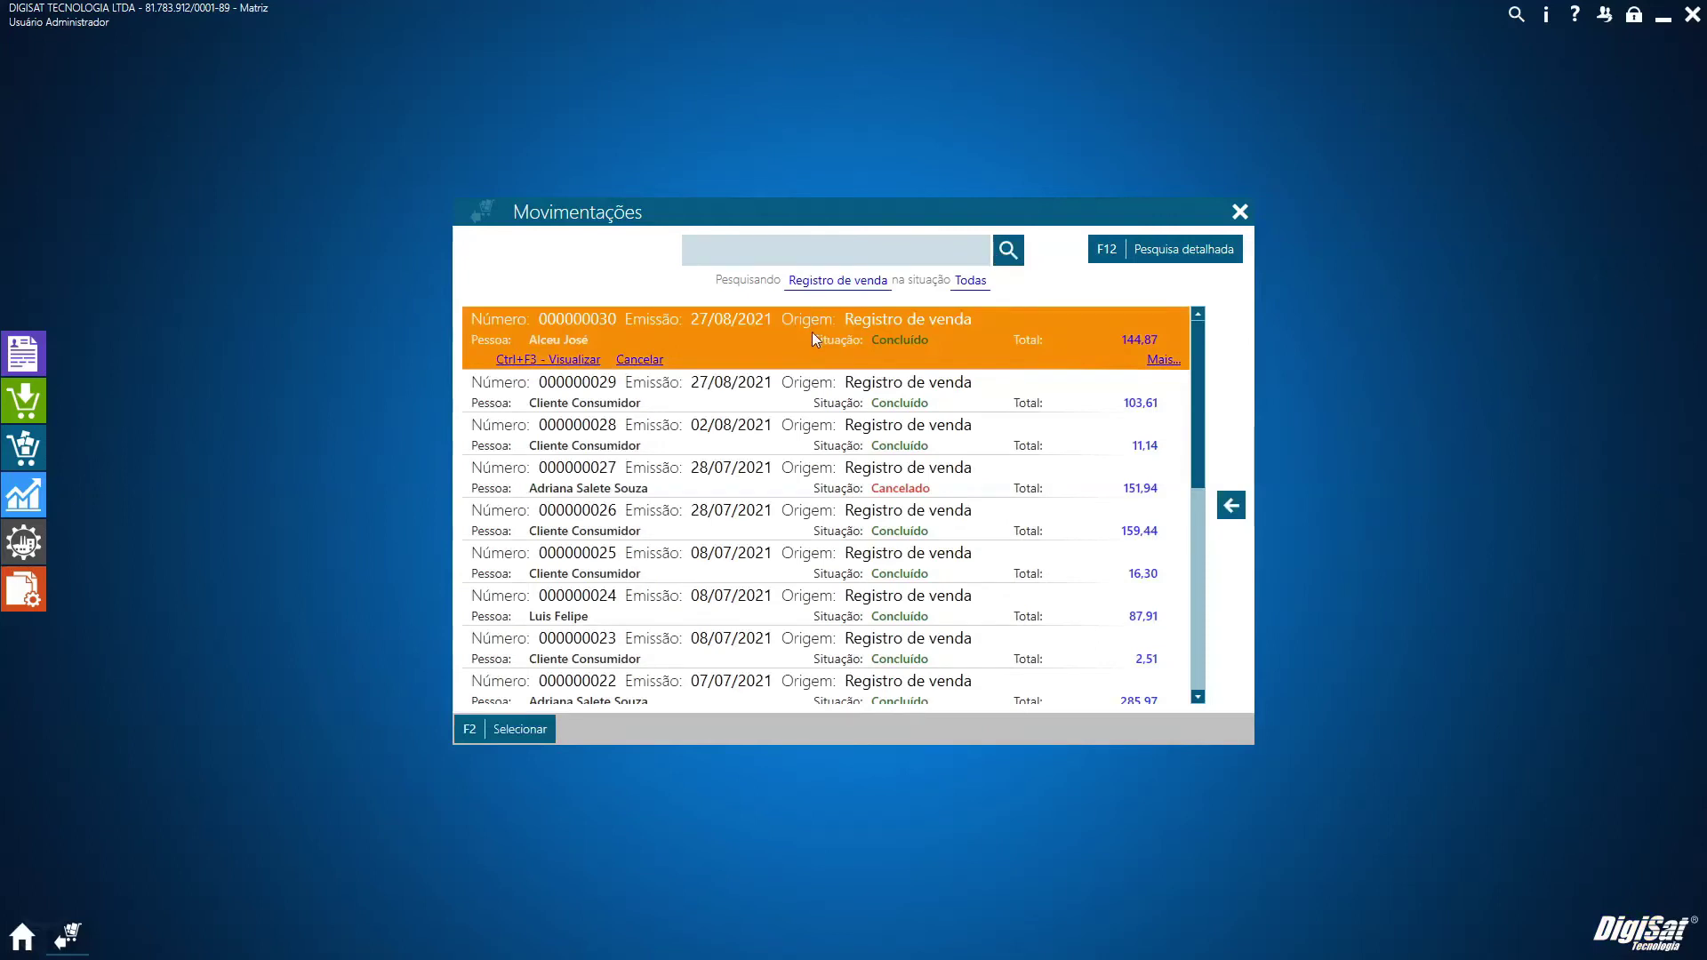
left_click(515, 731)
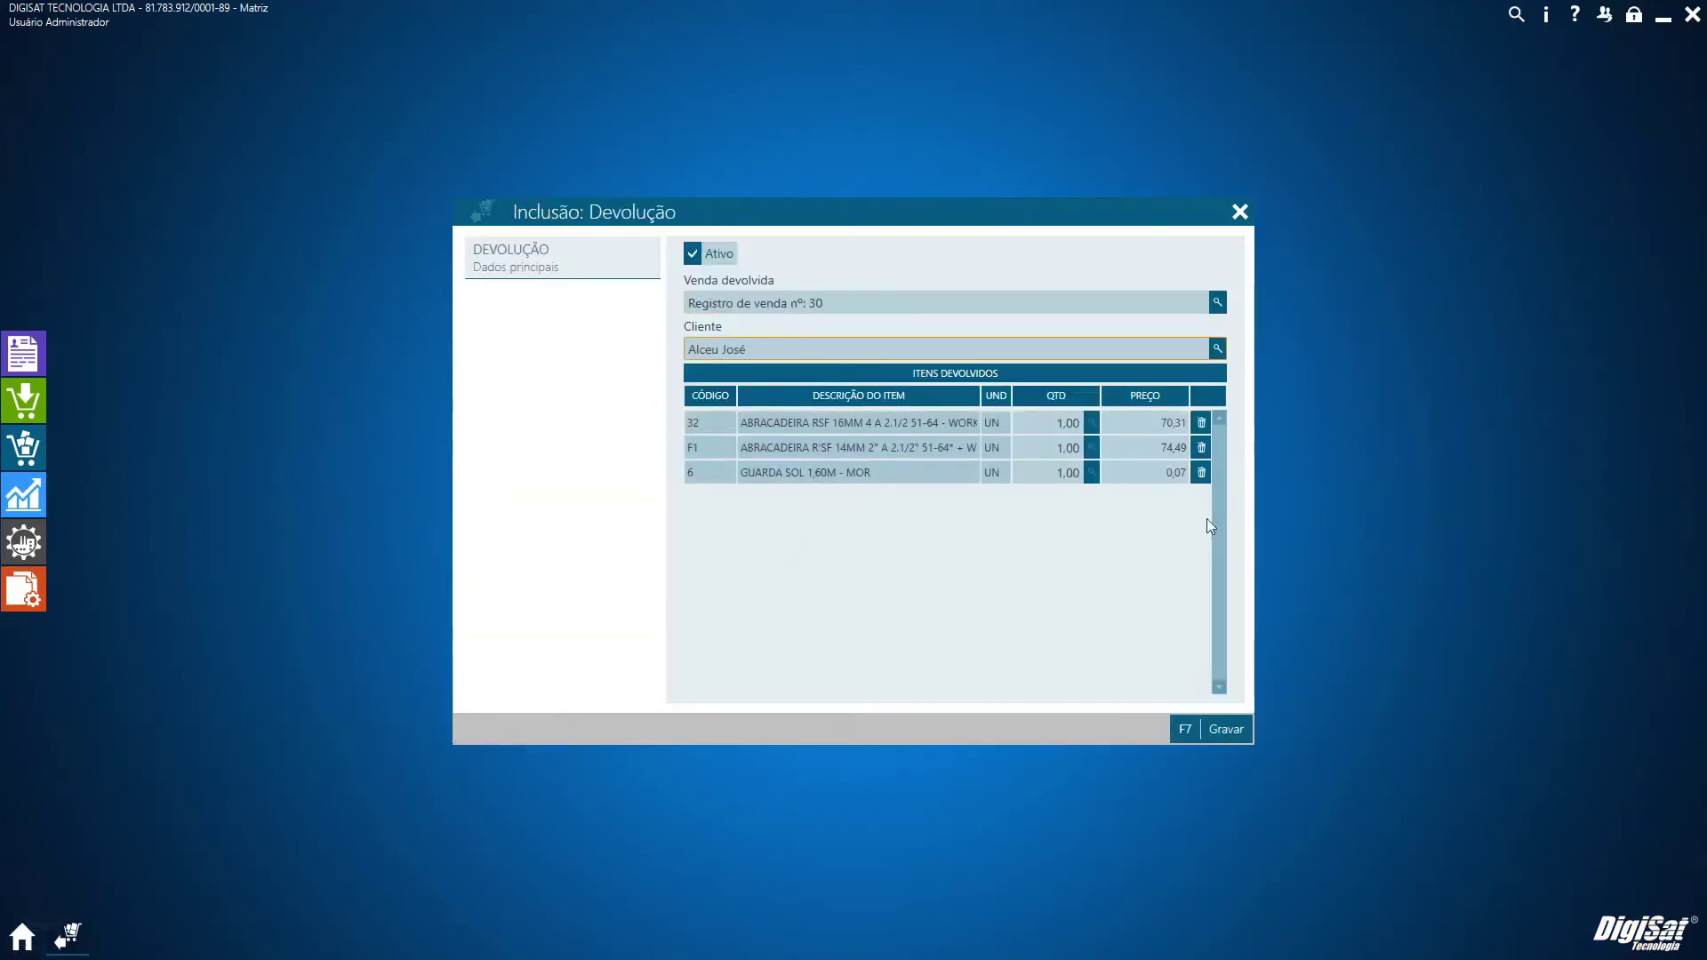
left_click(1201, 473)
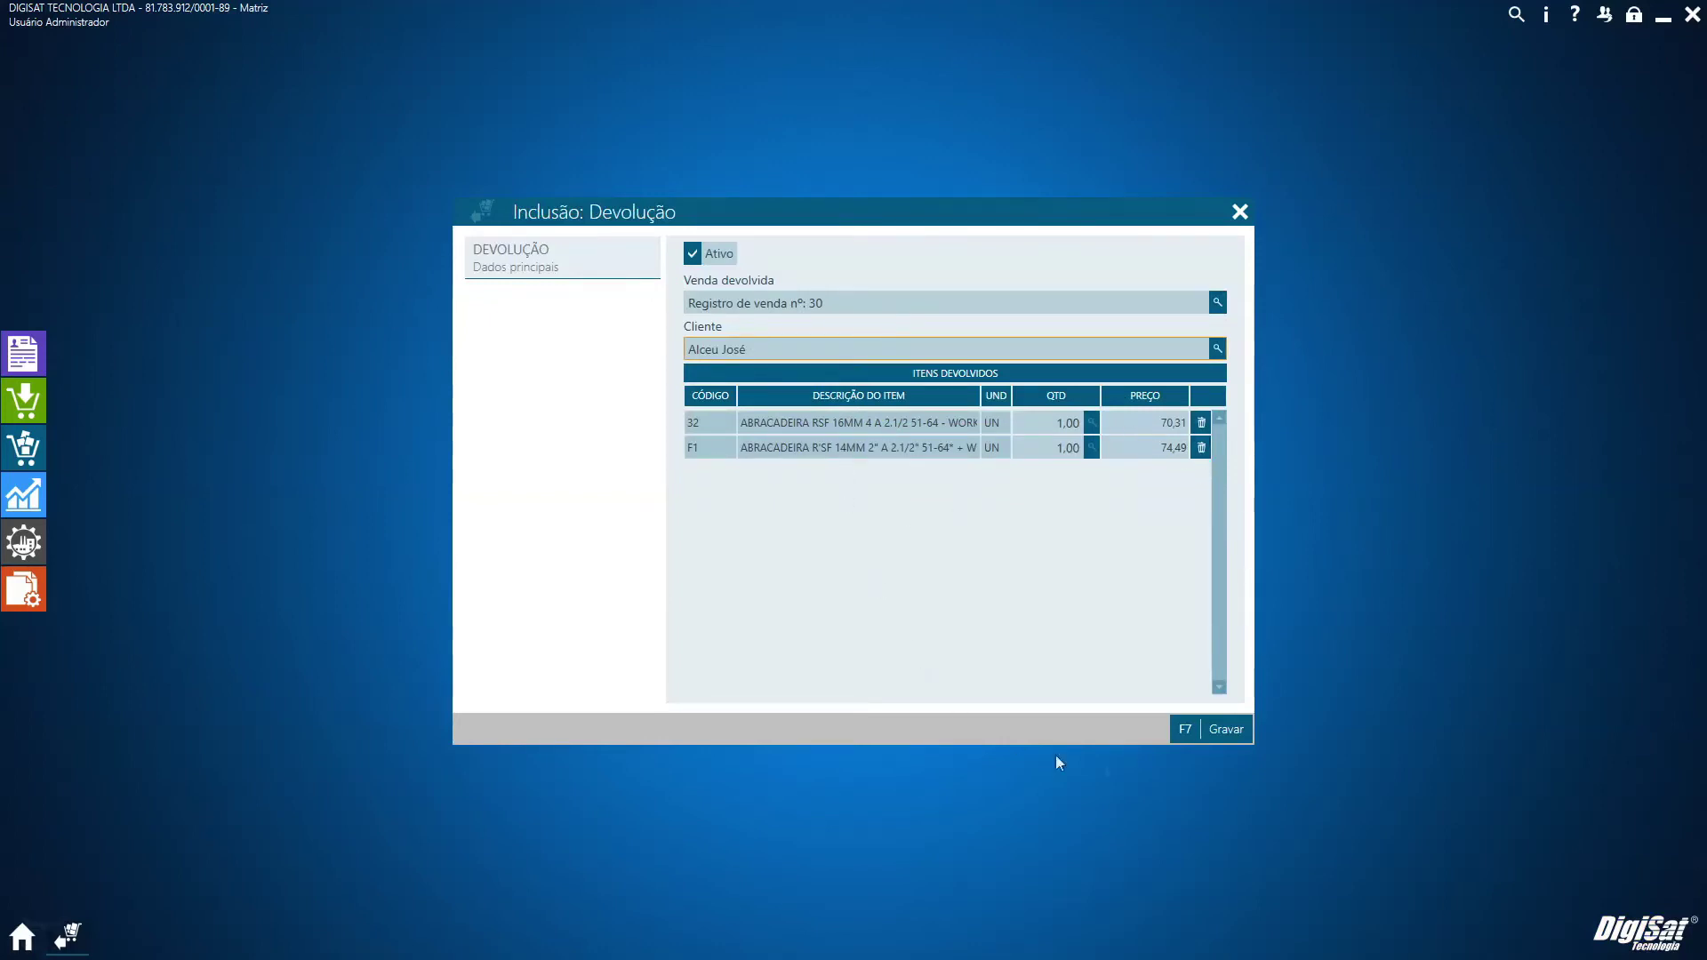
Save the sale 30 return, restock its items with F10 Ajustar estoque - MEI, and close Saídas
left_click(1240, 734)
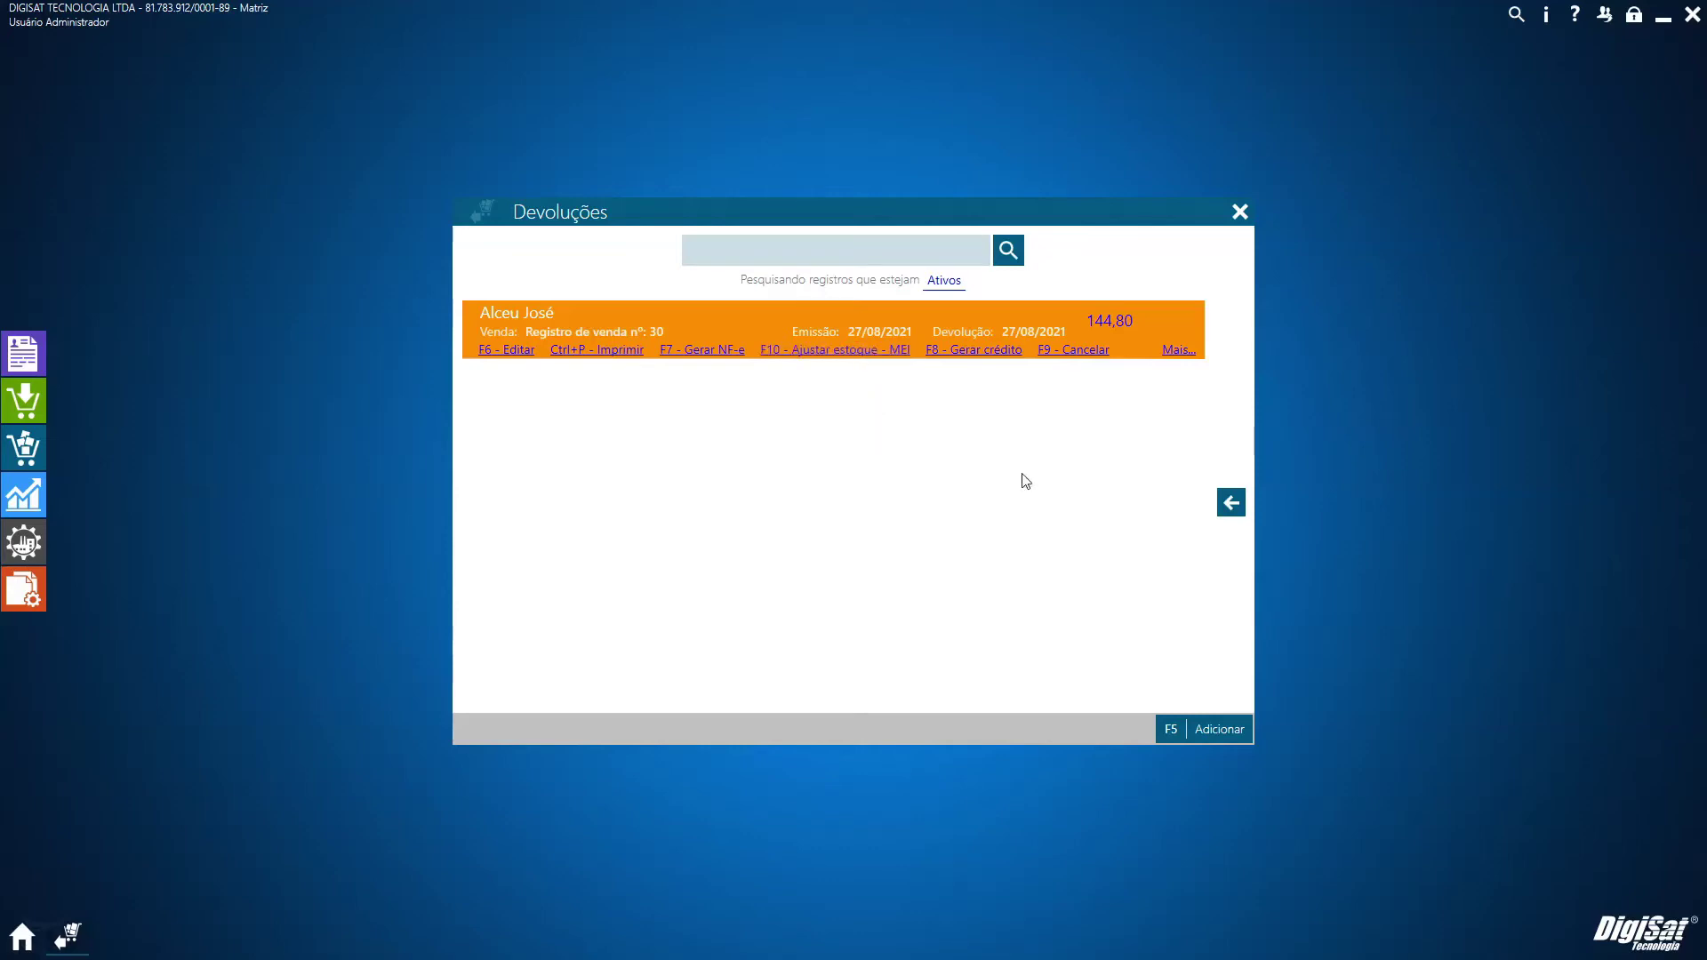
left_click(835, 352)
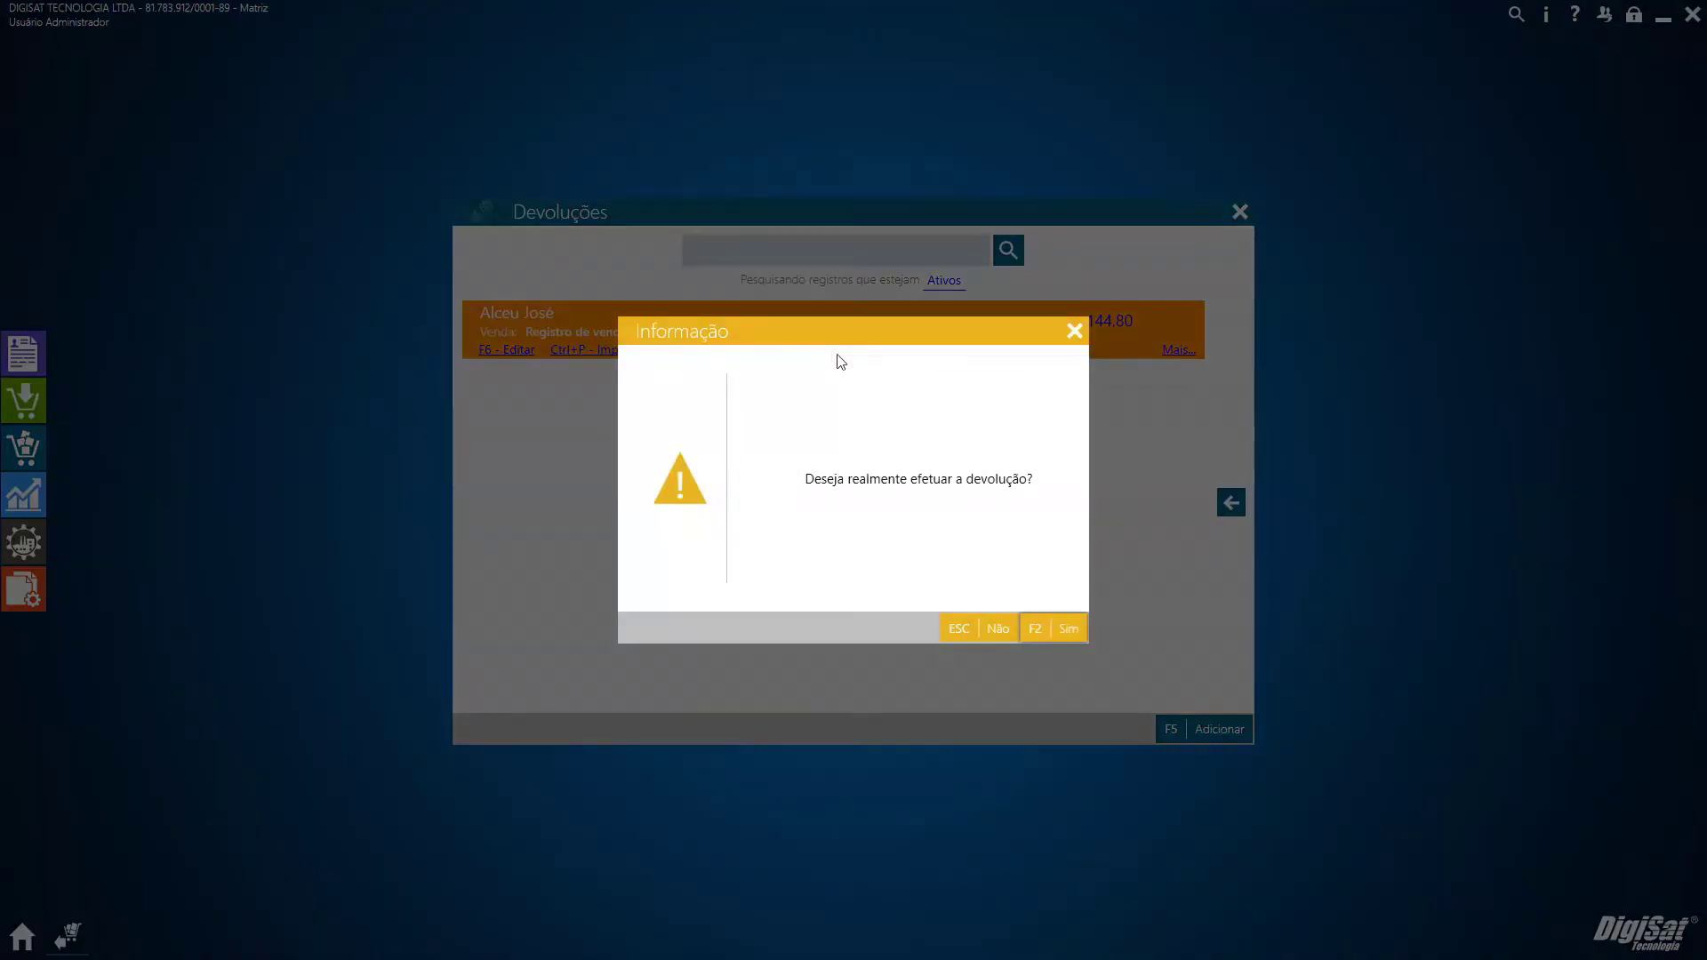
left_click(1069, 631)
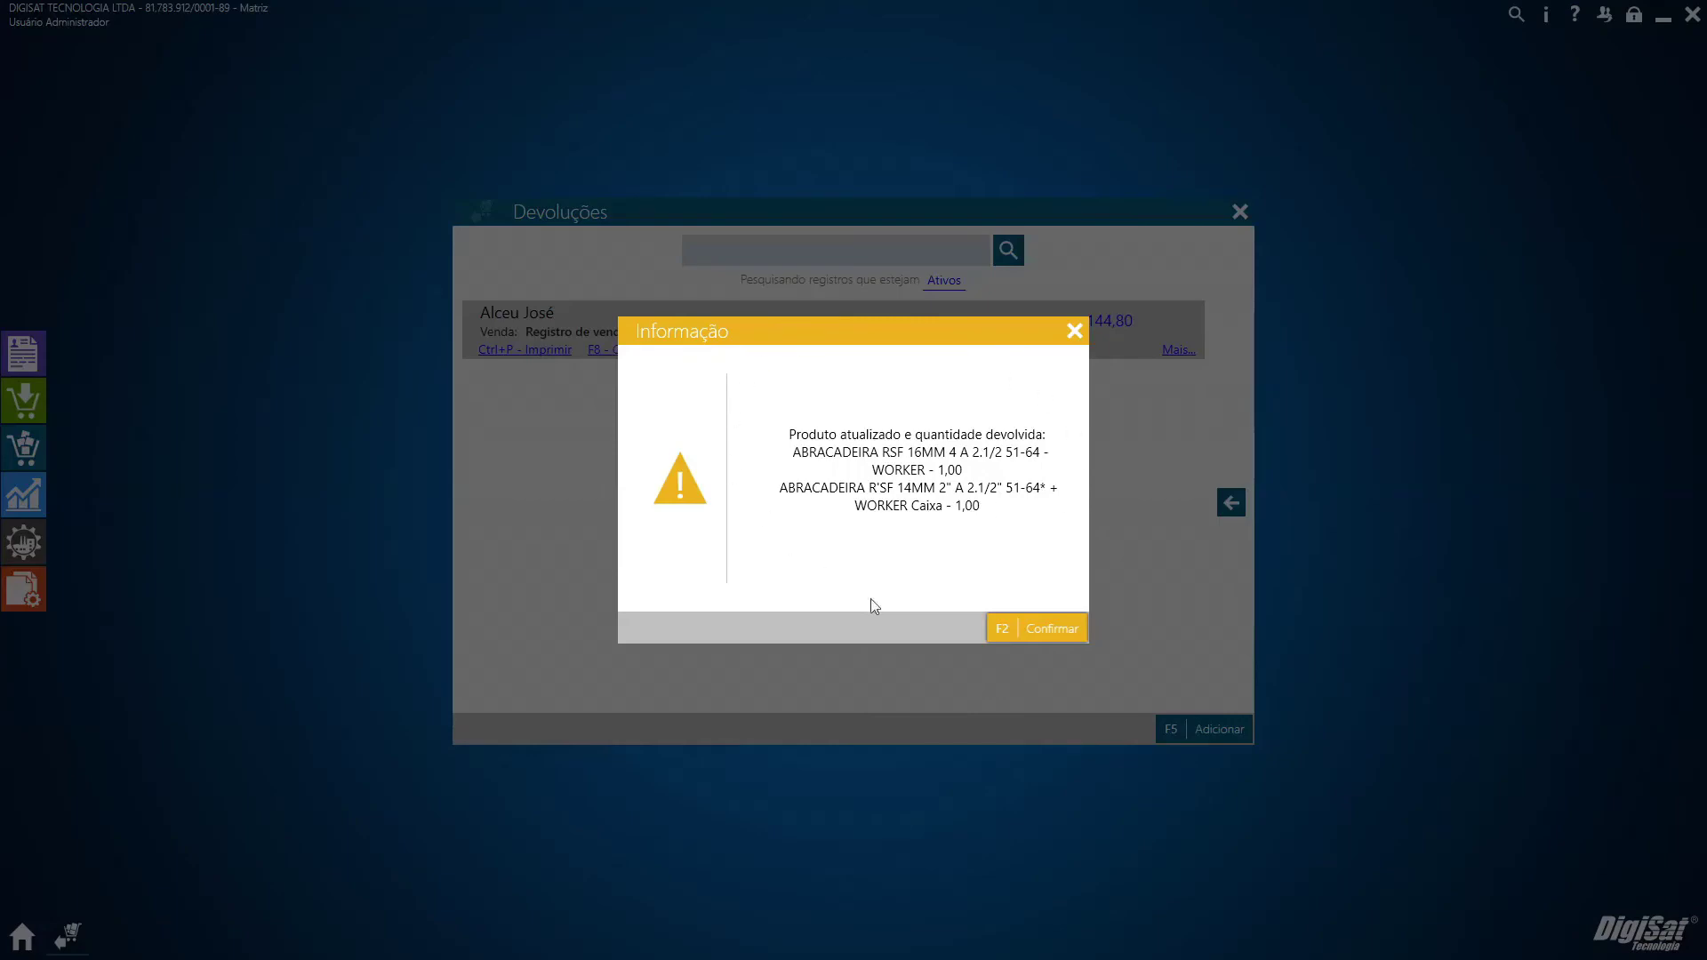
left_click(1028, 633)
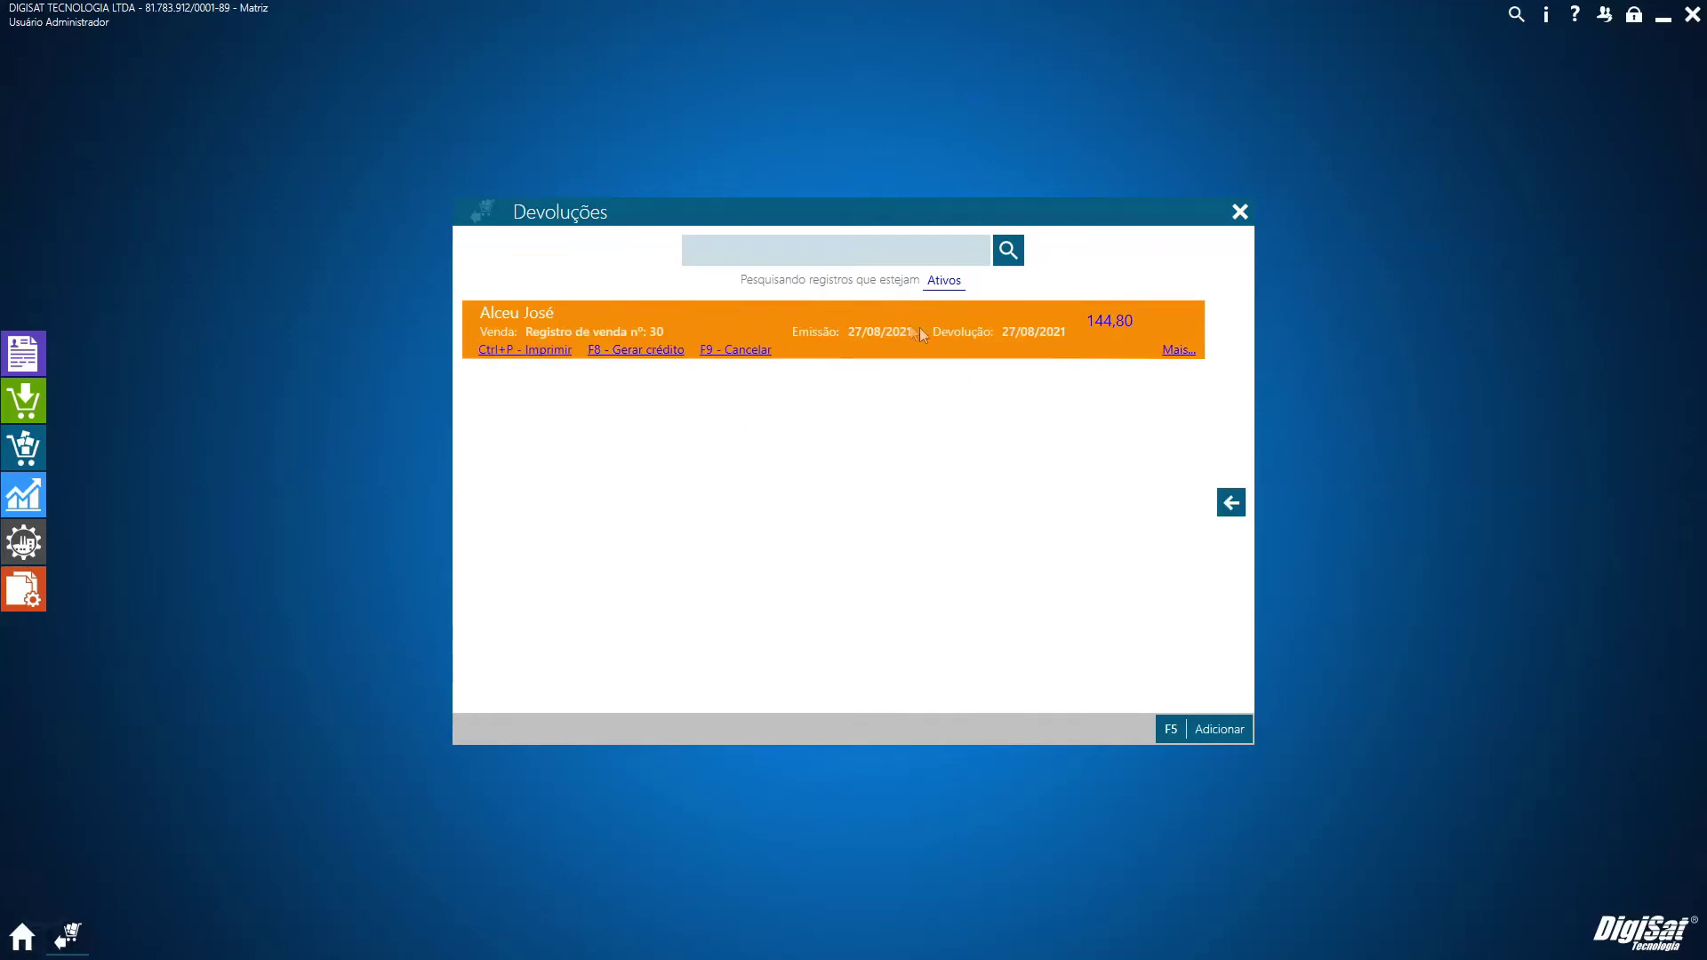
left_click(1240, 211)
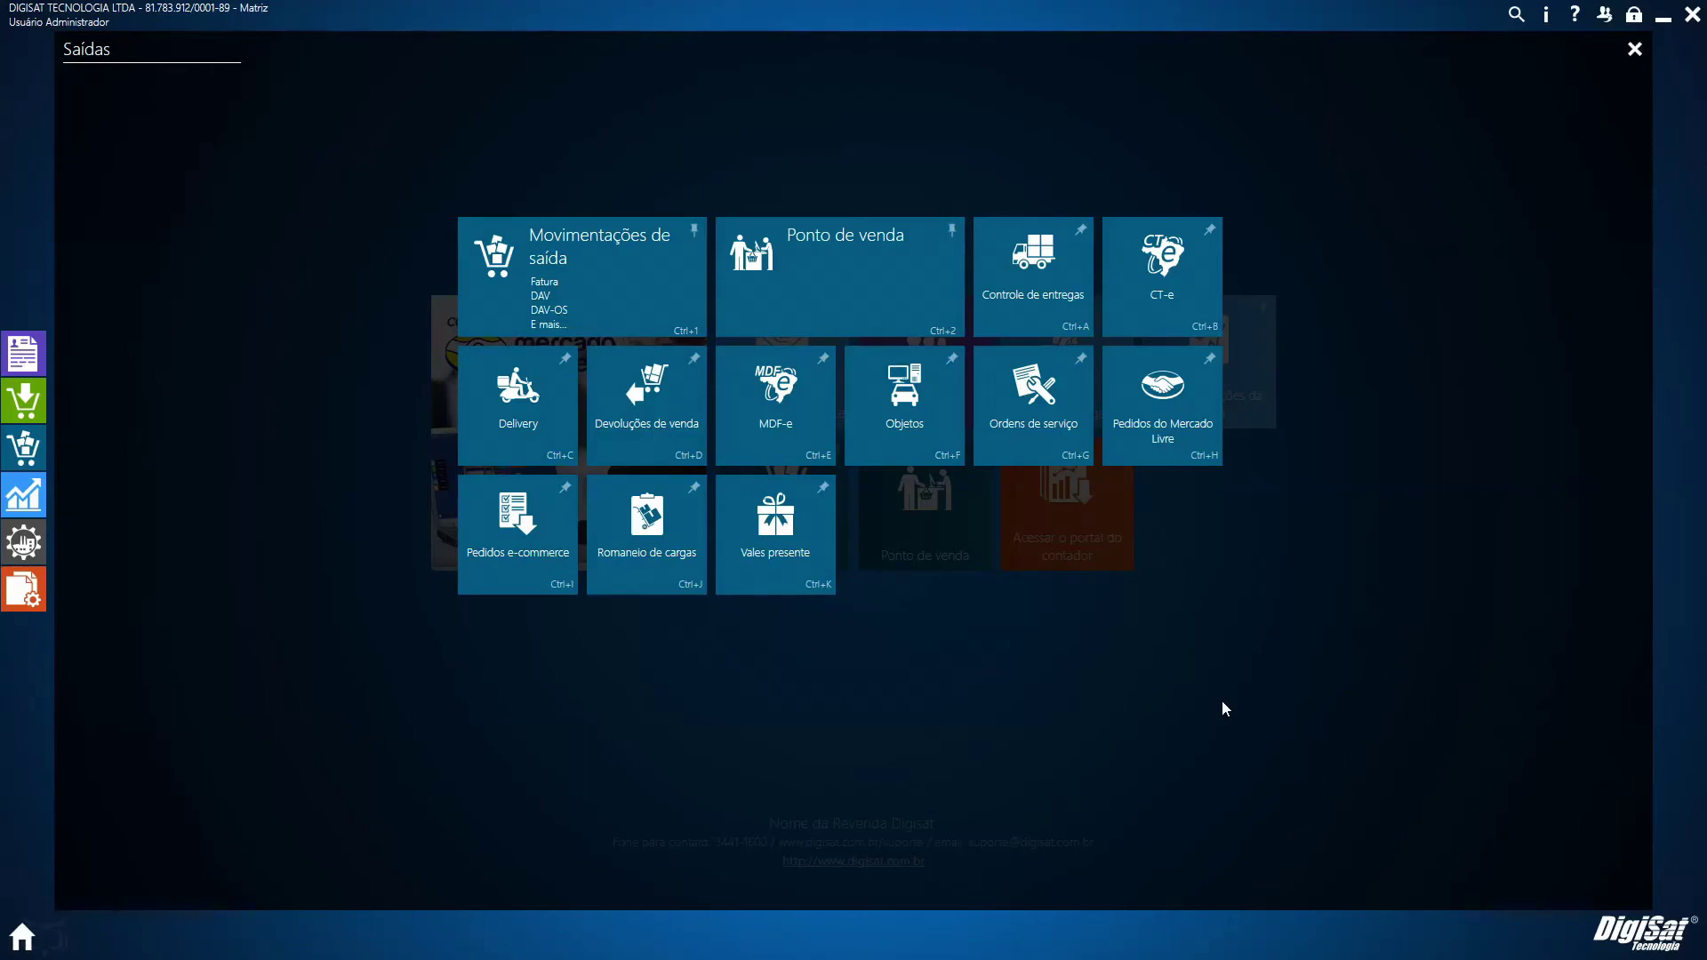
left_click(1221, 701)
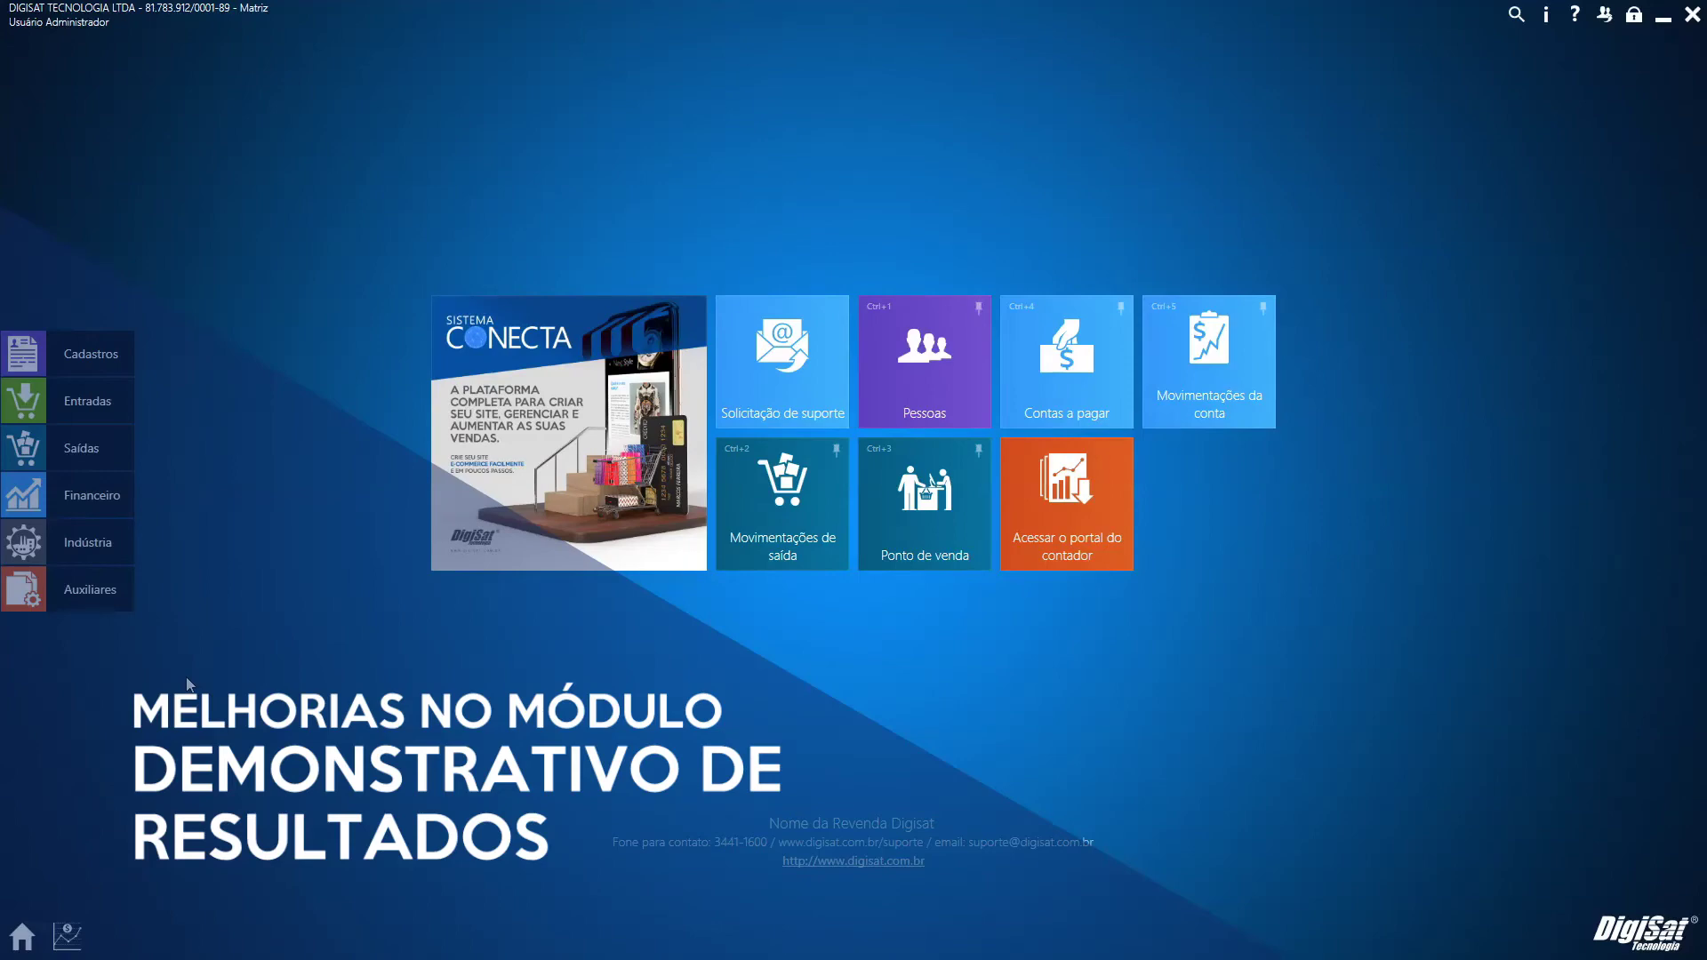
Open Auxiliares > Demonstrativo de resultados for 2021 and bring up the Financeiro menu over it
left_click(76, 601)
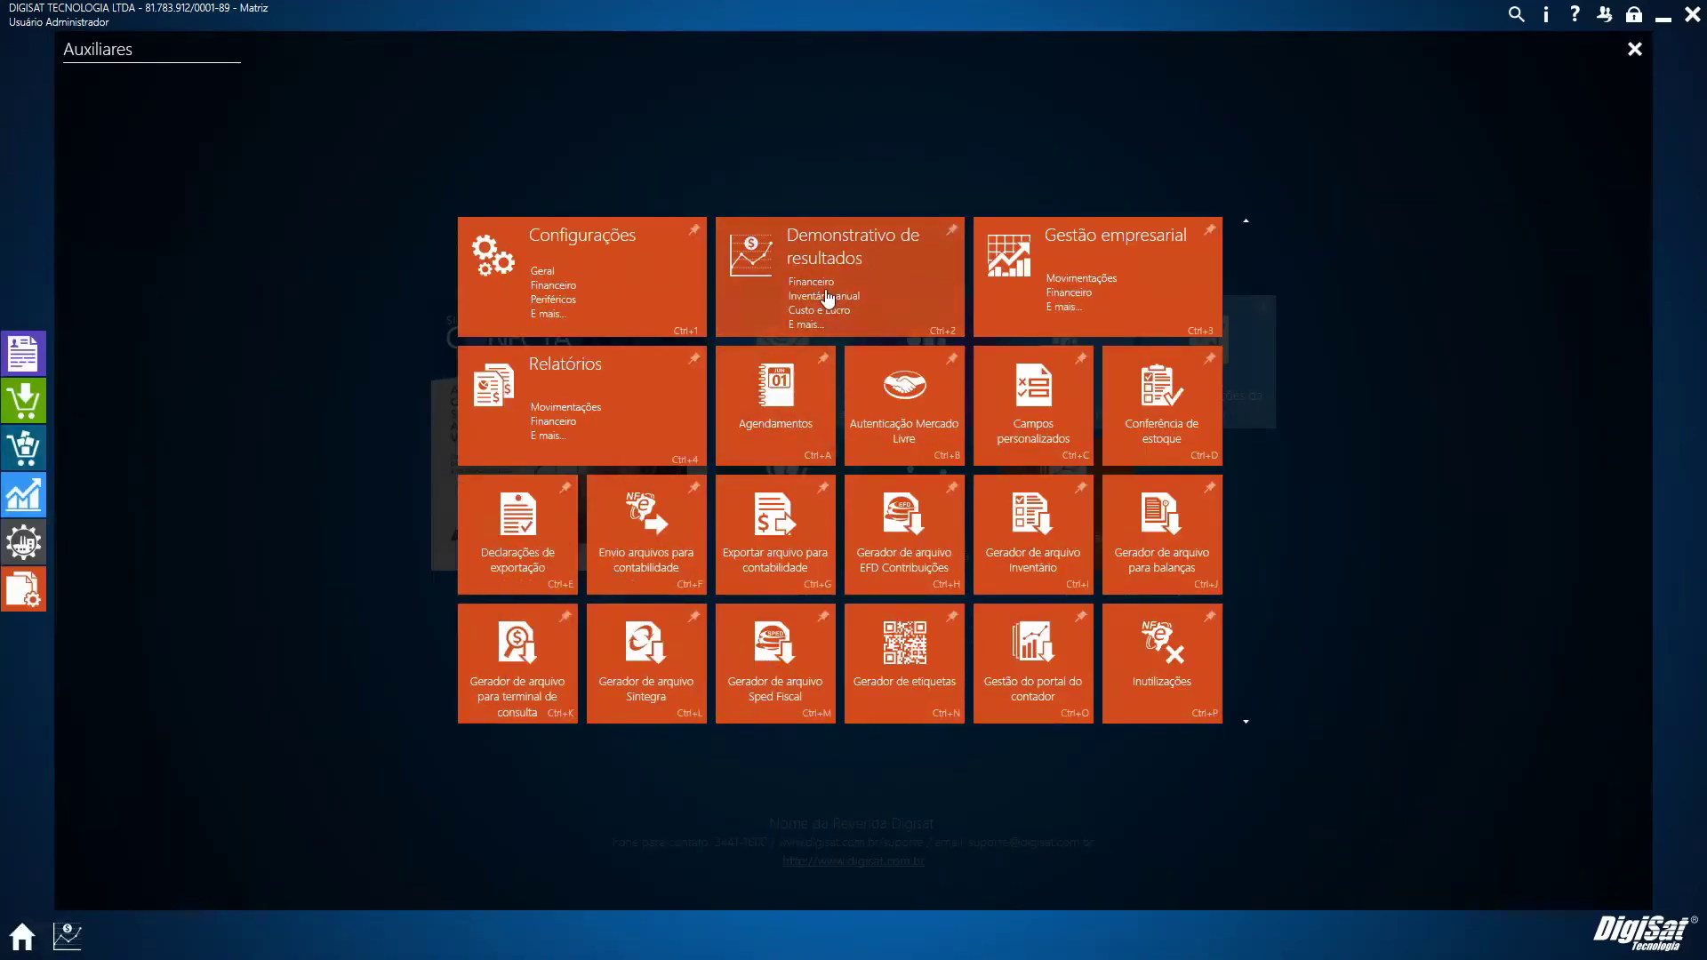
left_click(827, 299)
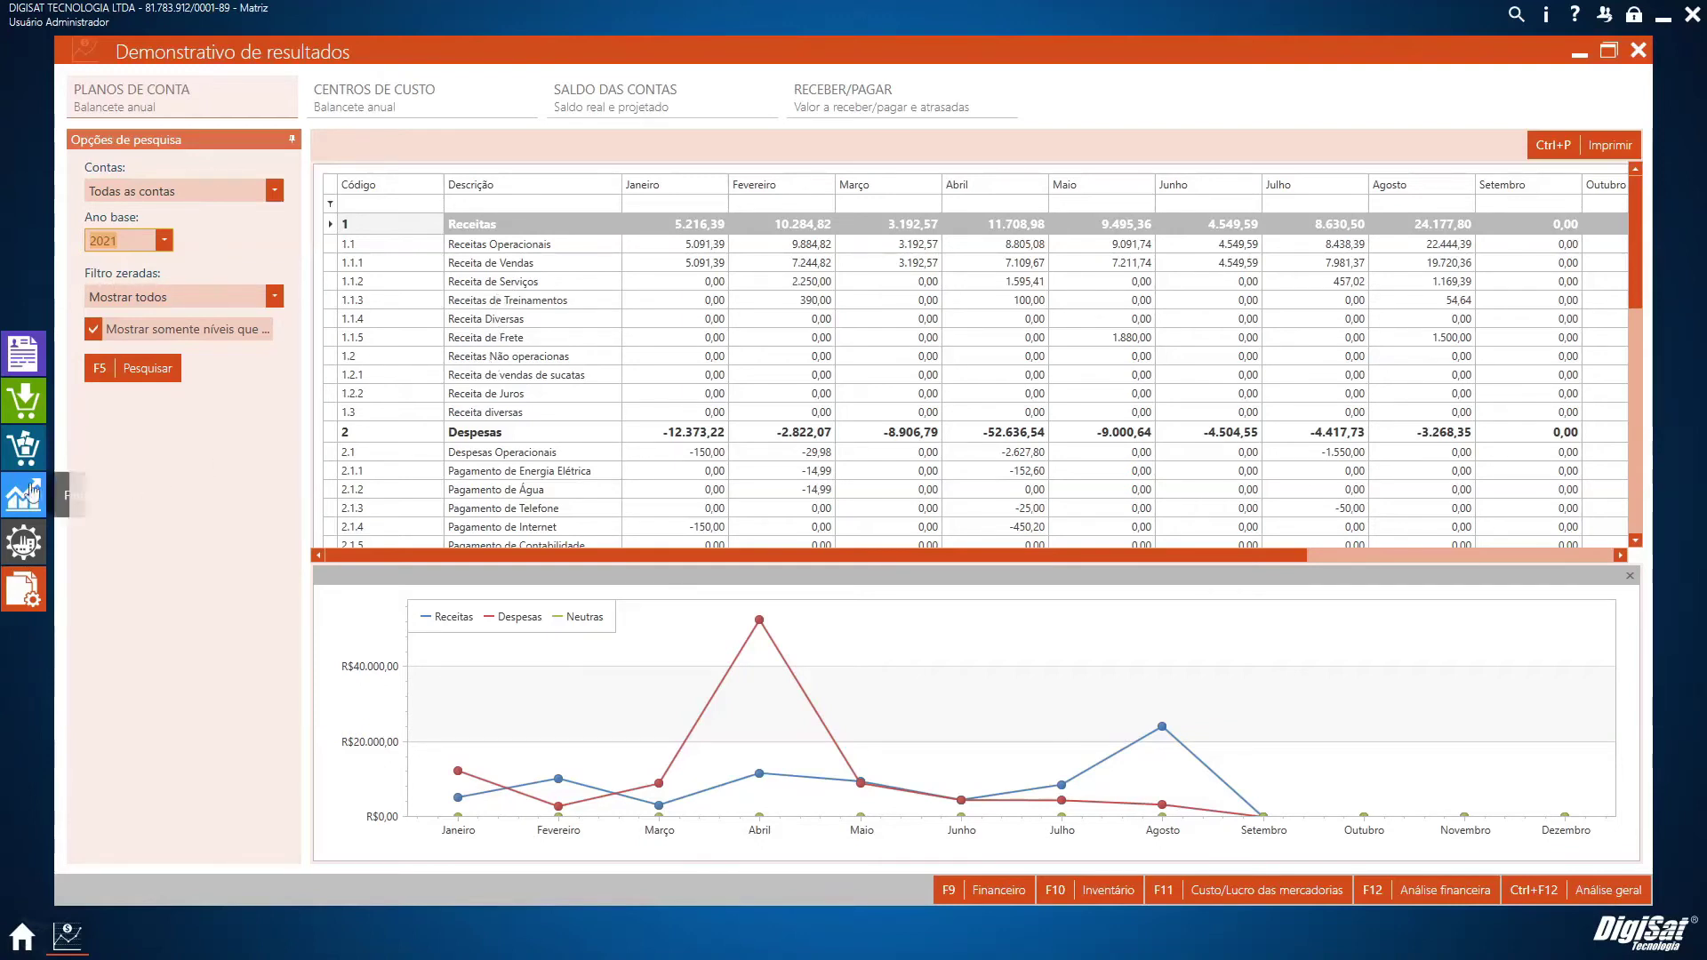
left_click(24, 495)
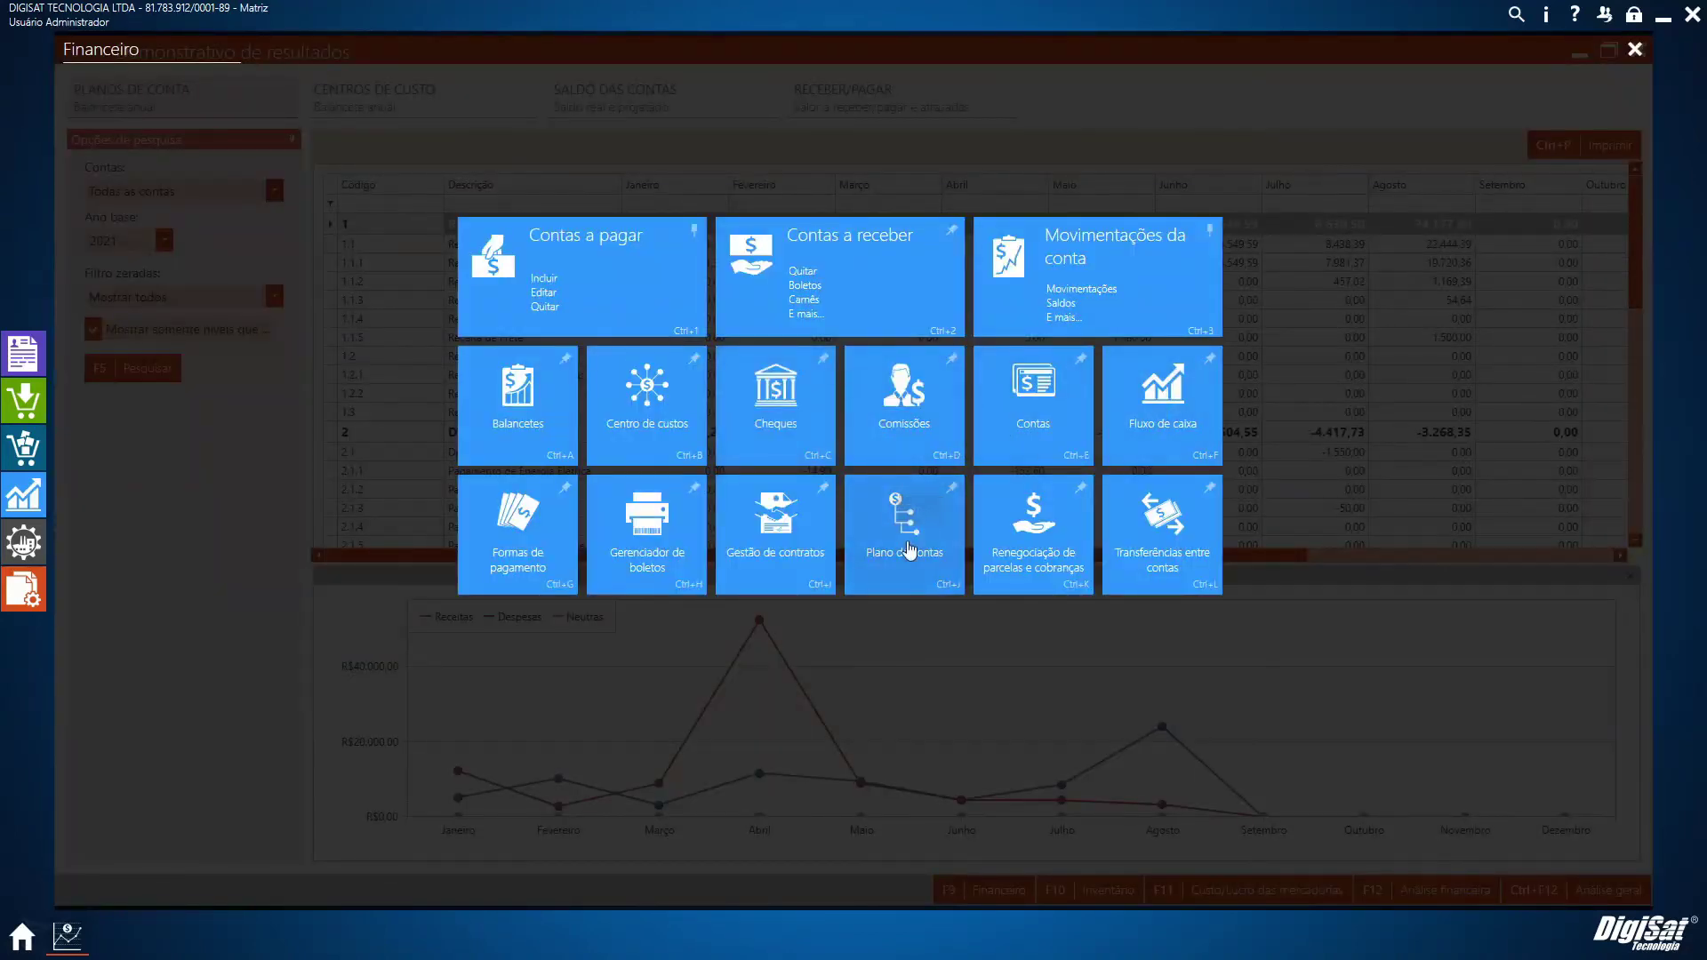
In Plano de contas, edit and save 1.3.1 Outras Receitas under Receitas > Receita diversas
left_click(908, 547)
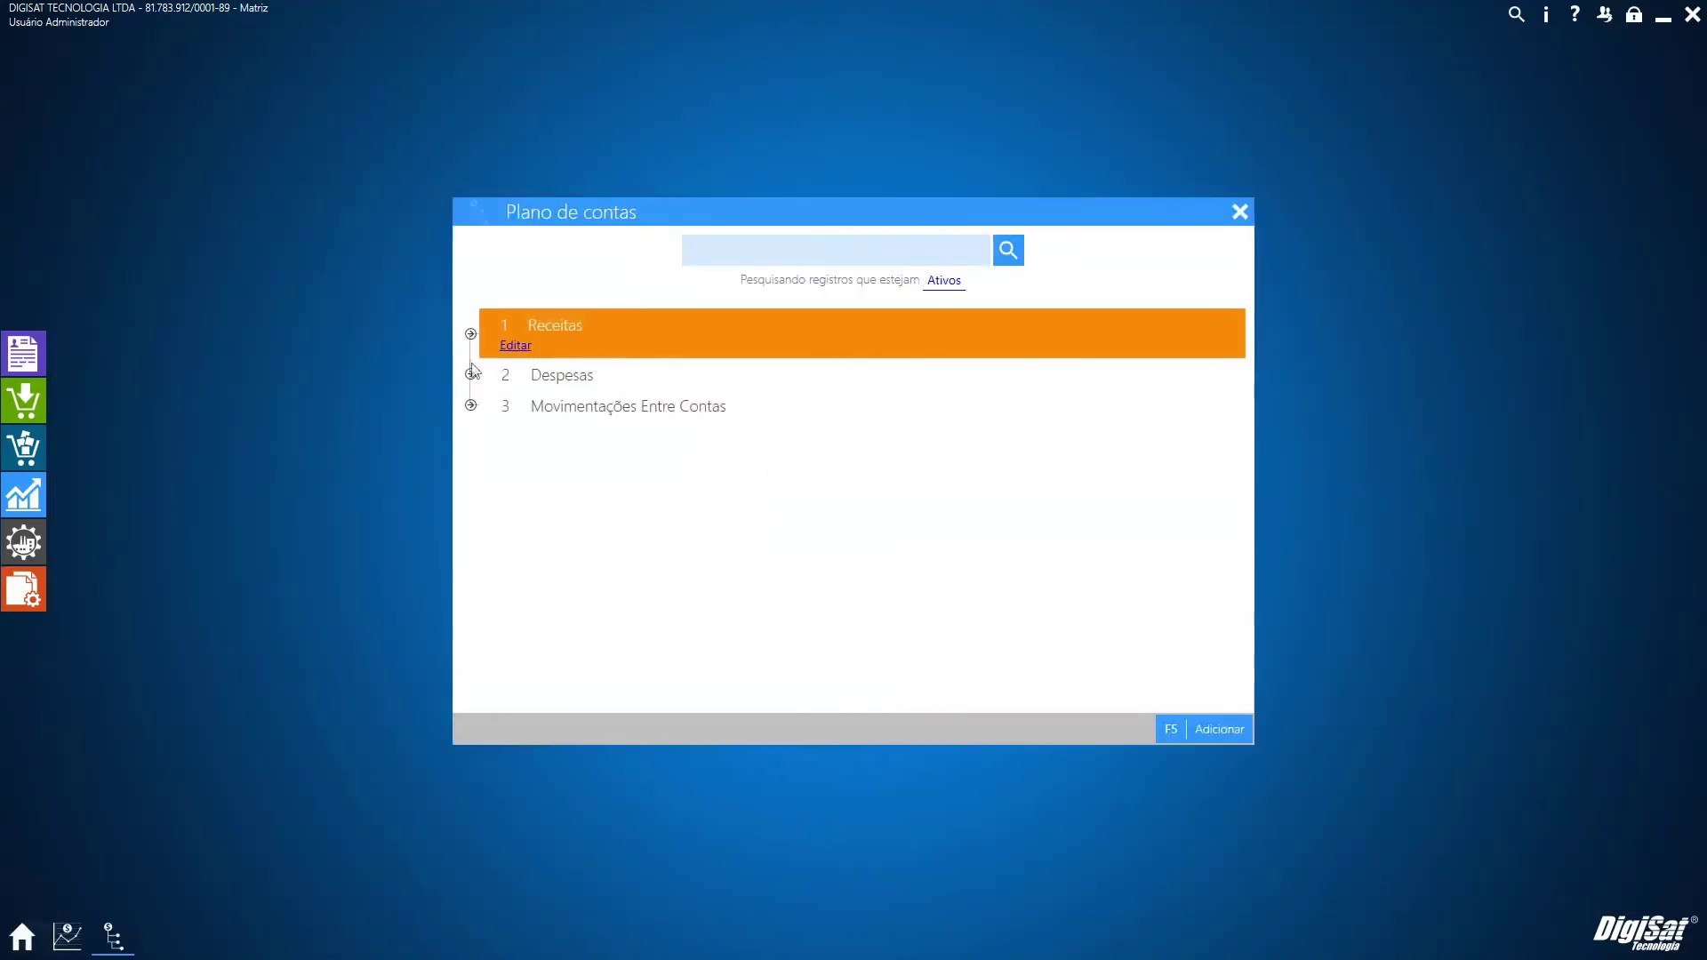
left_click(470, 335)
left_click(488, 436)
left_click(613, 471)
left_click(547, 470)
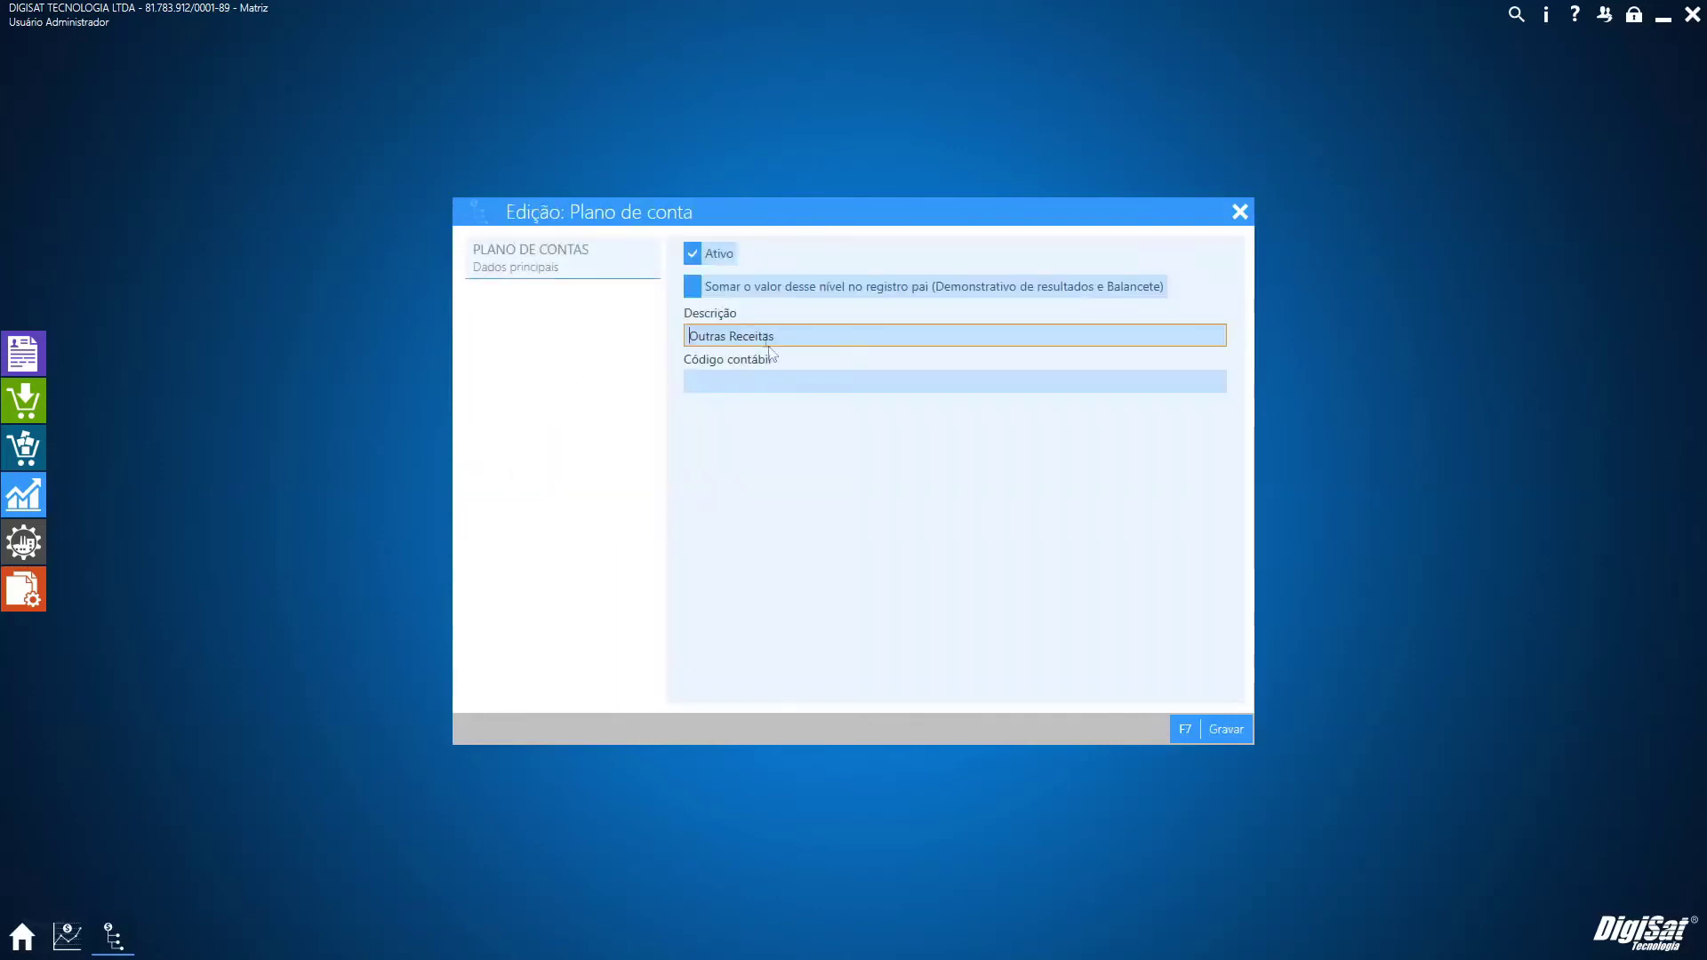
left_click(1205, 727)
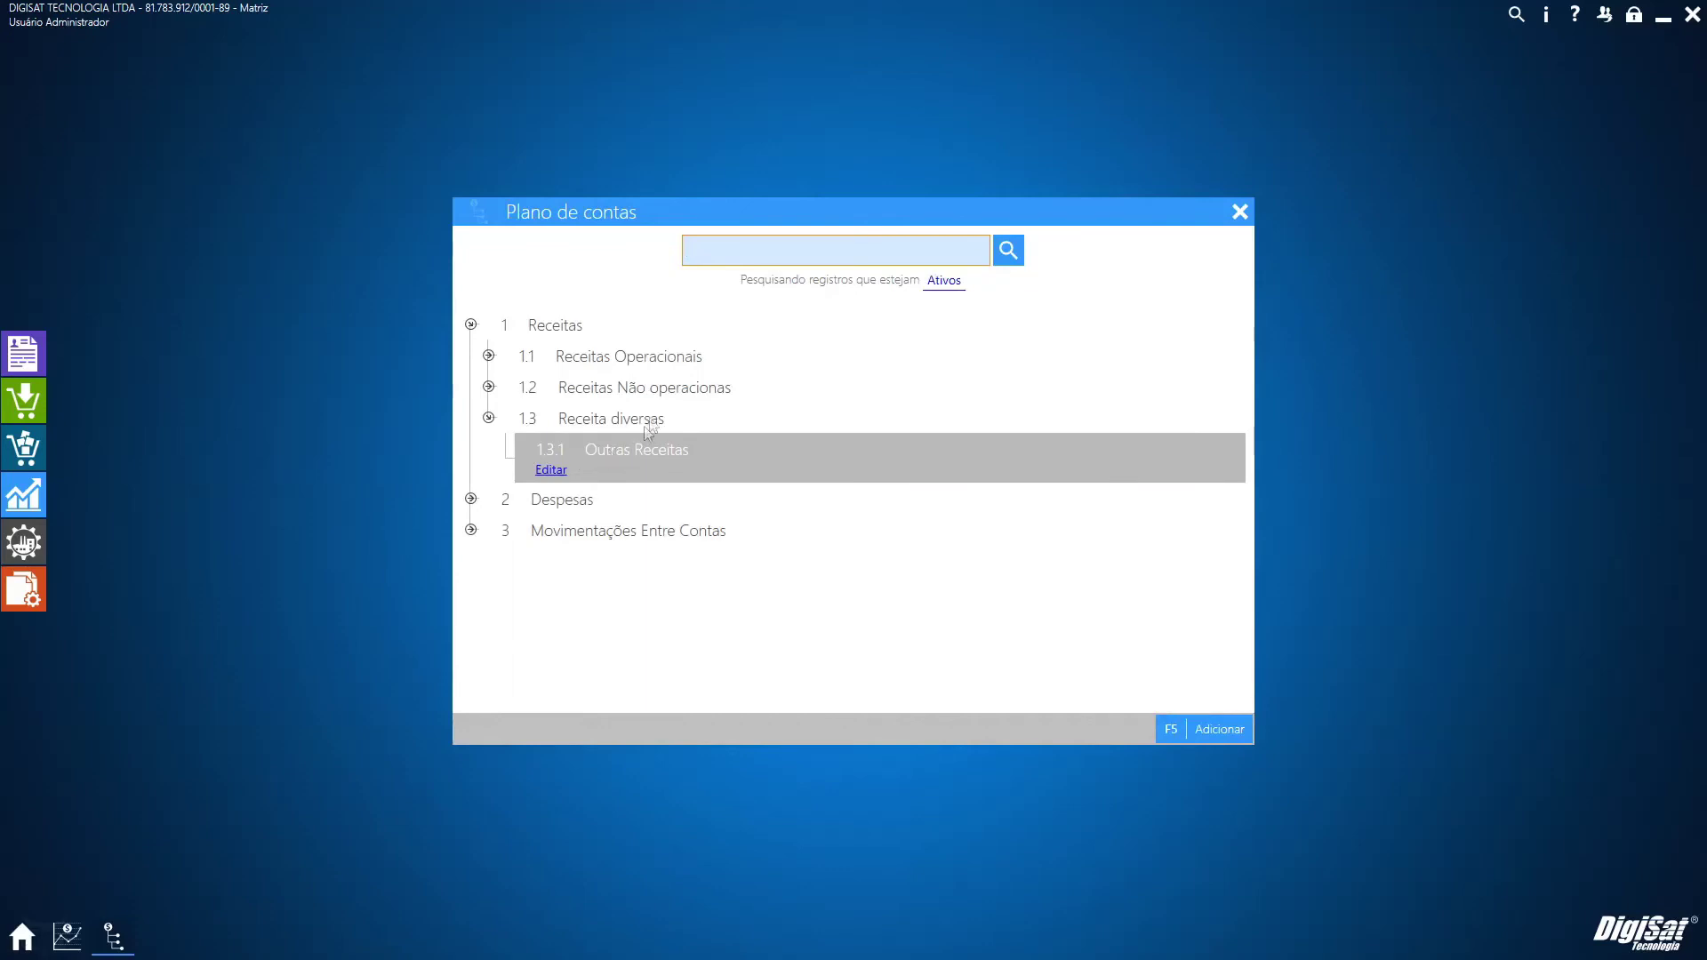
Discard a new account form and close the Plano de contas
left_click(1216, 729)
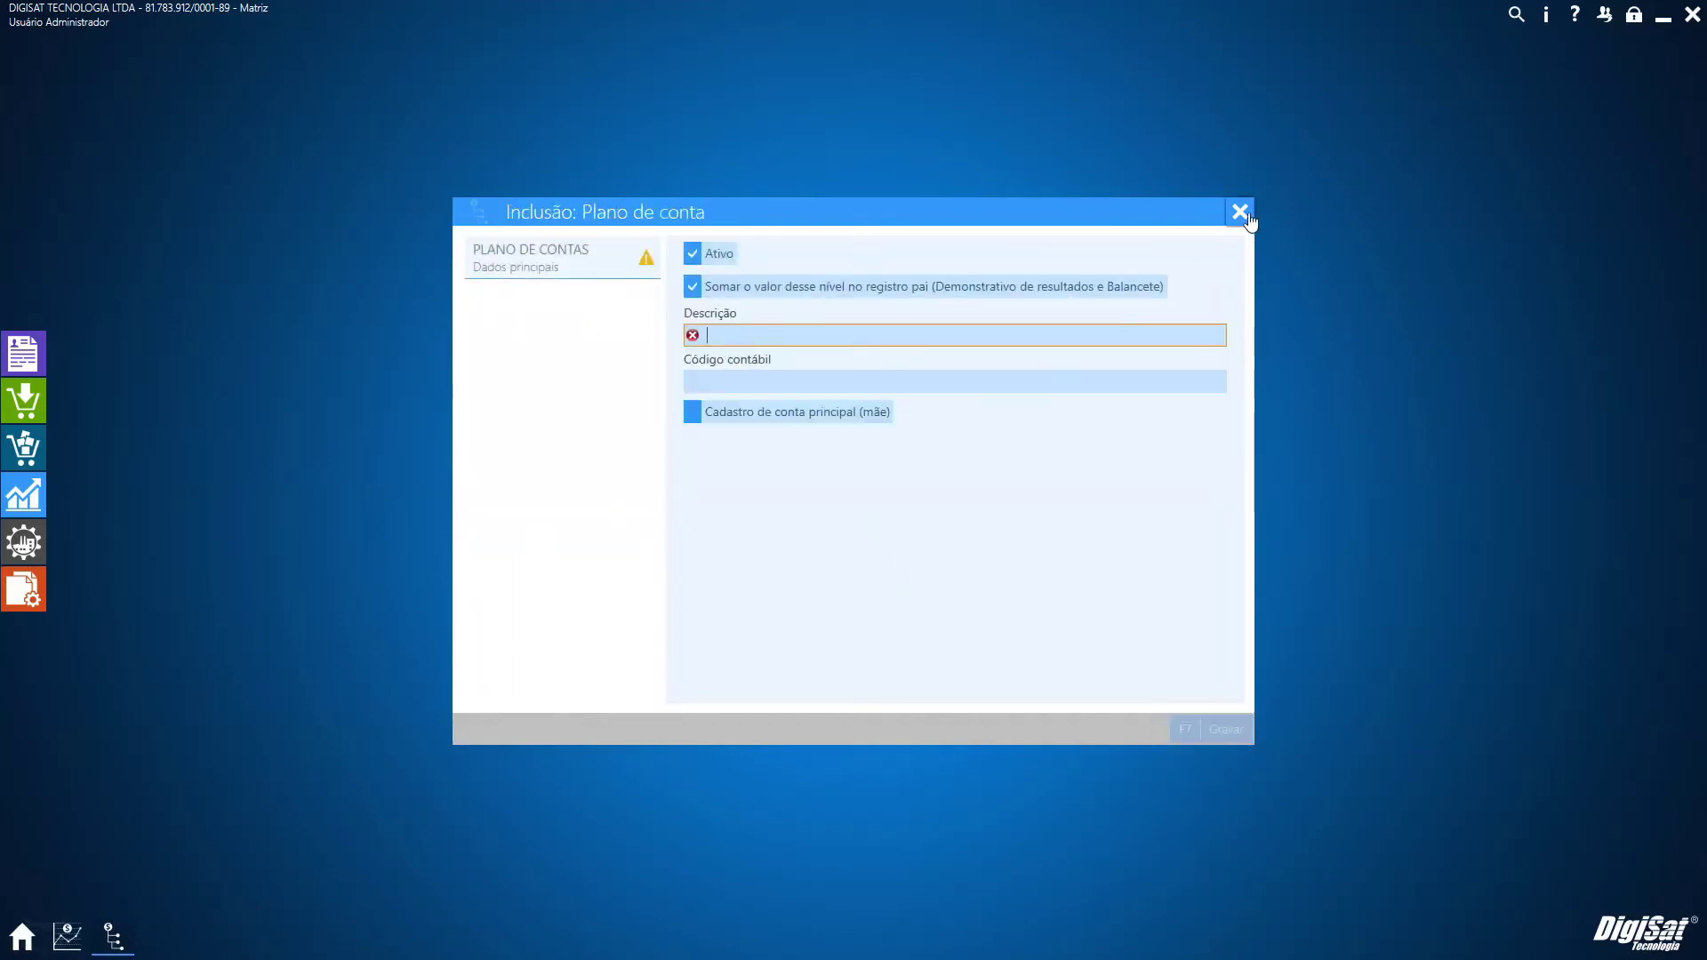
left_click(1240, 211)
left_click(1073, 632)
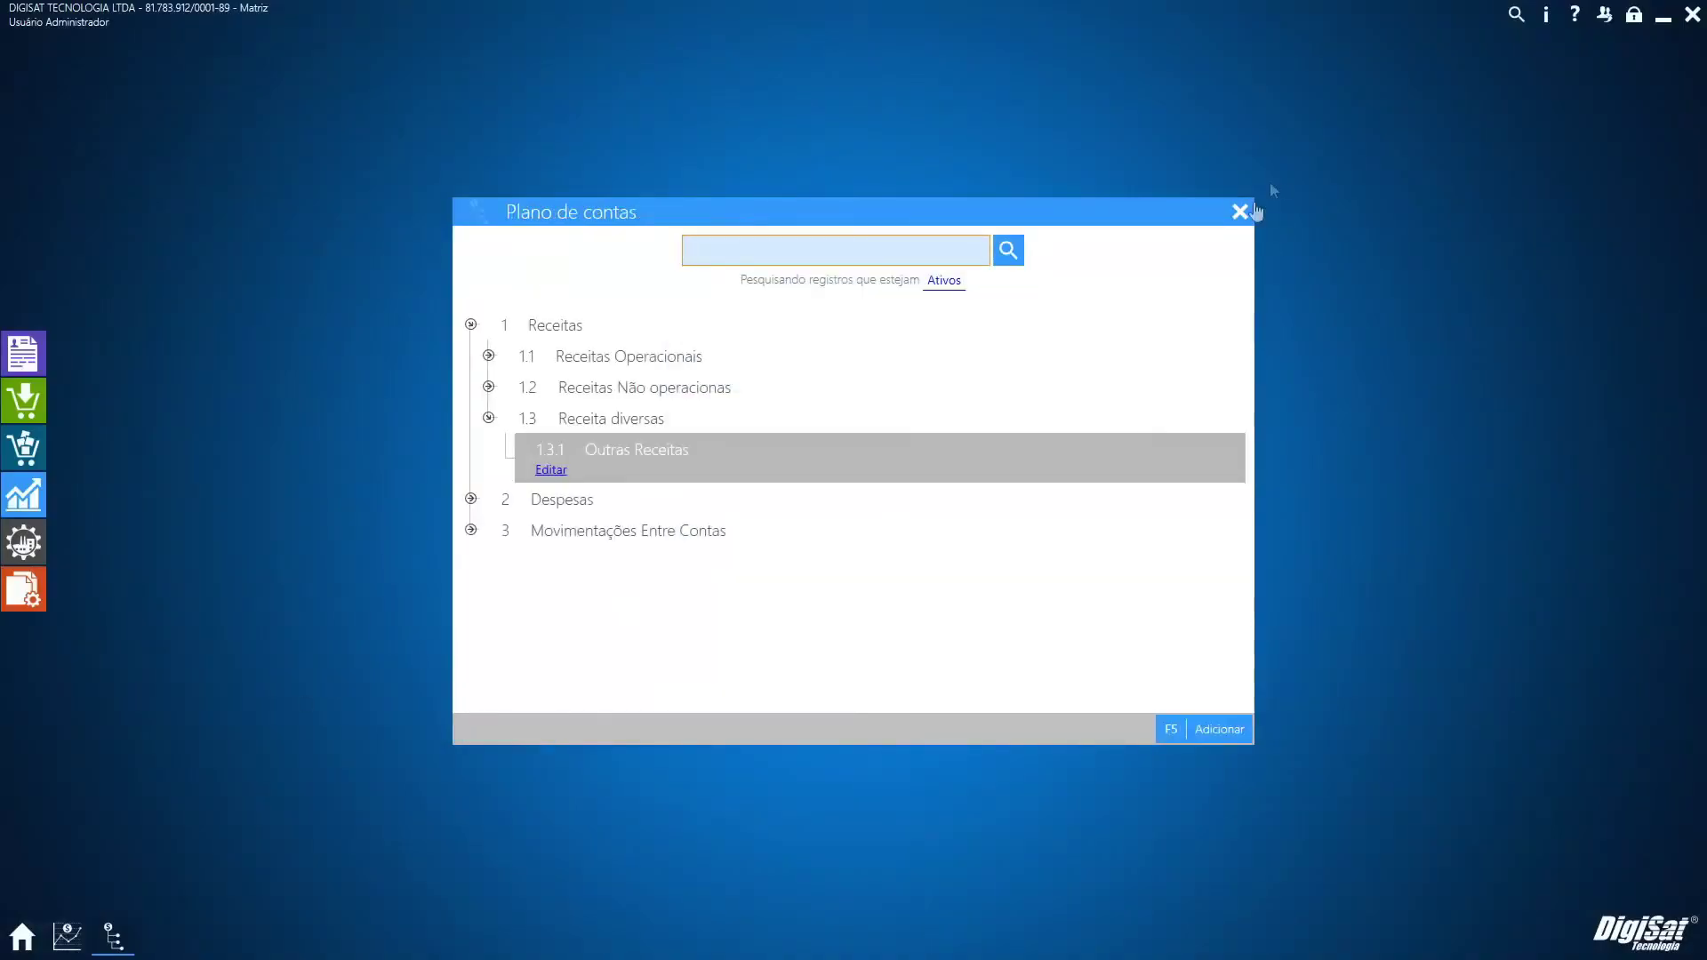
key("Escape")
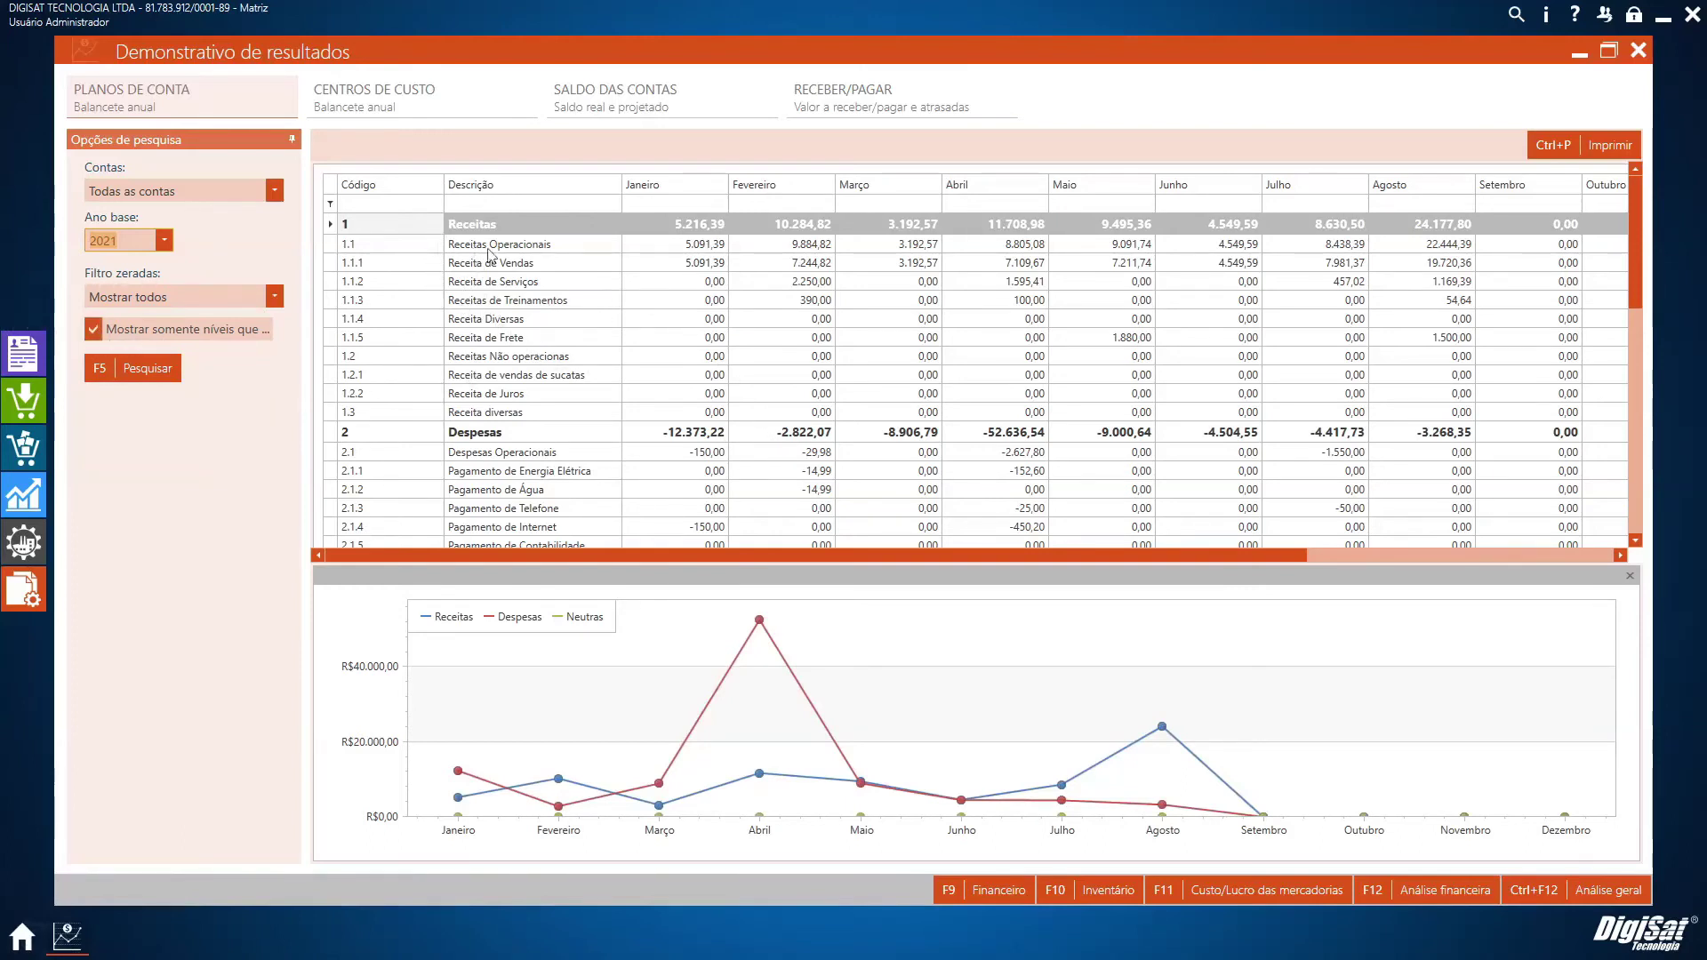
Rerun the report with all account levels, inspect the Receitas rows, then show F11 Custo/Lucro das mercadorias
left_click(134, 336)
left_click(131, 377)
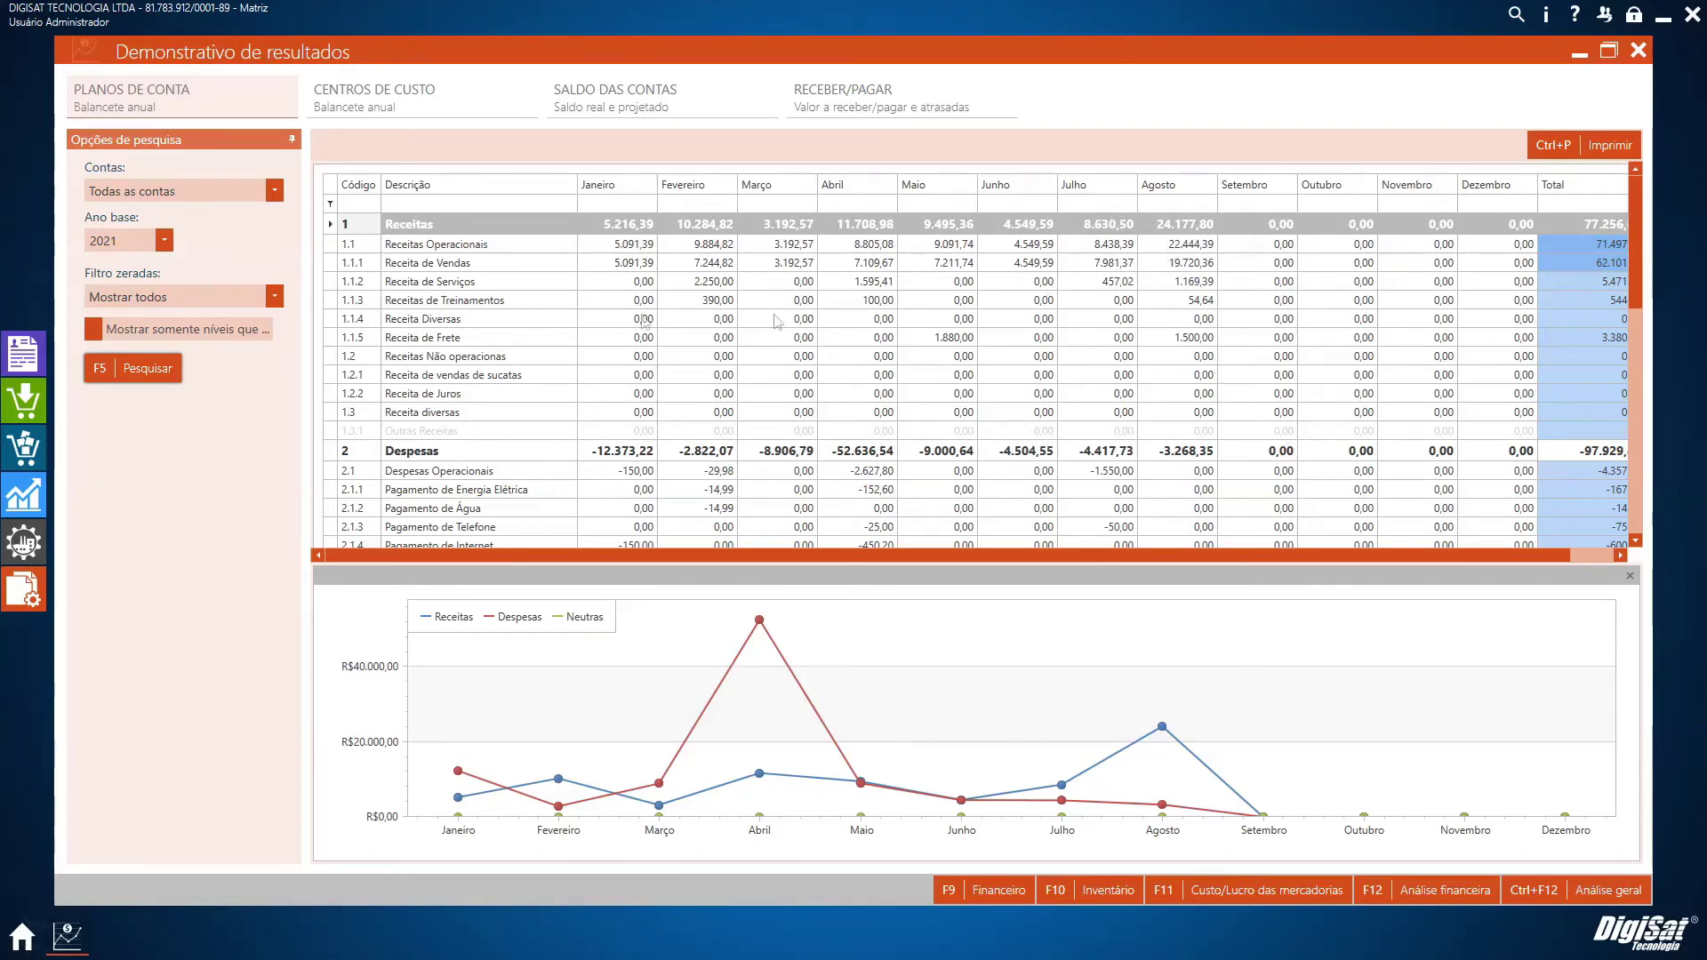
left_click(437, 400)
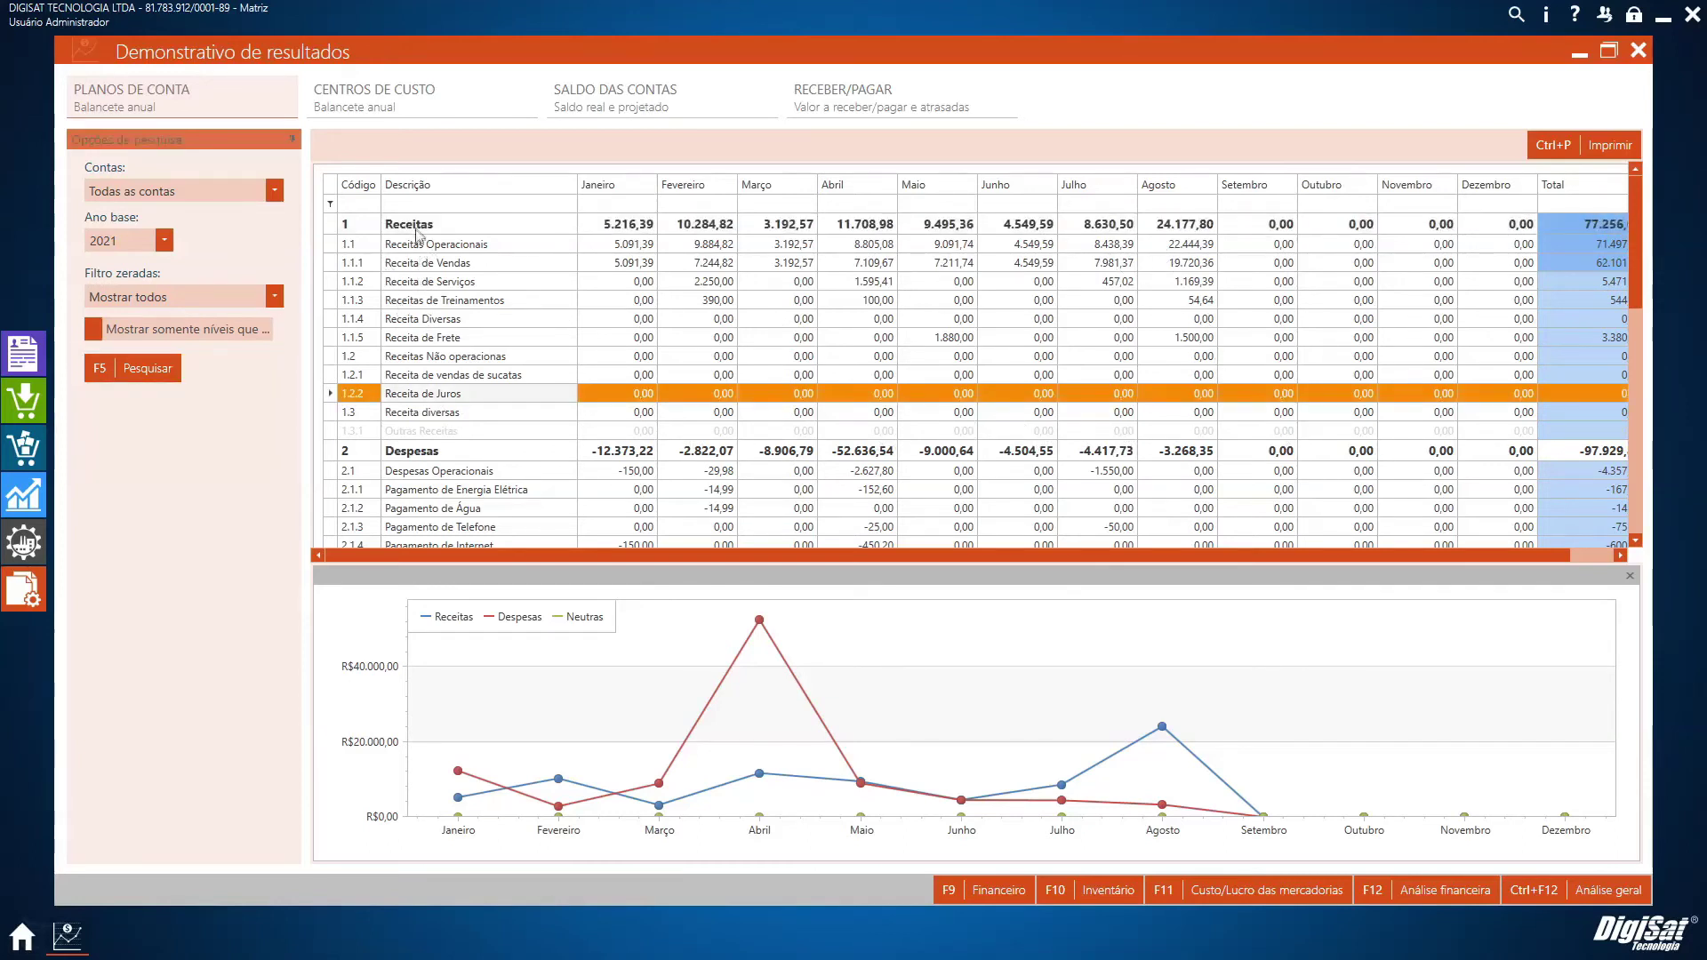
left_click(413, 227)
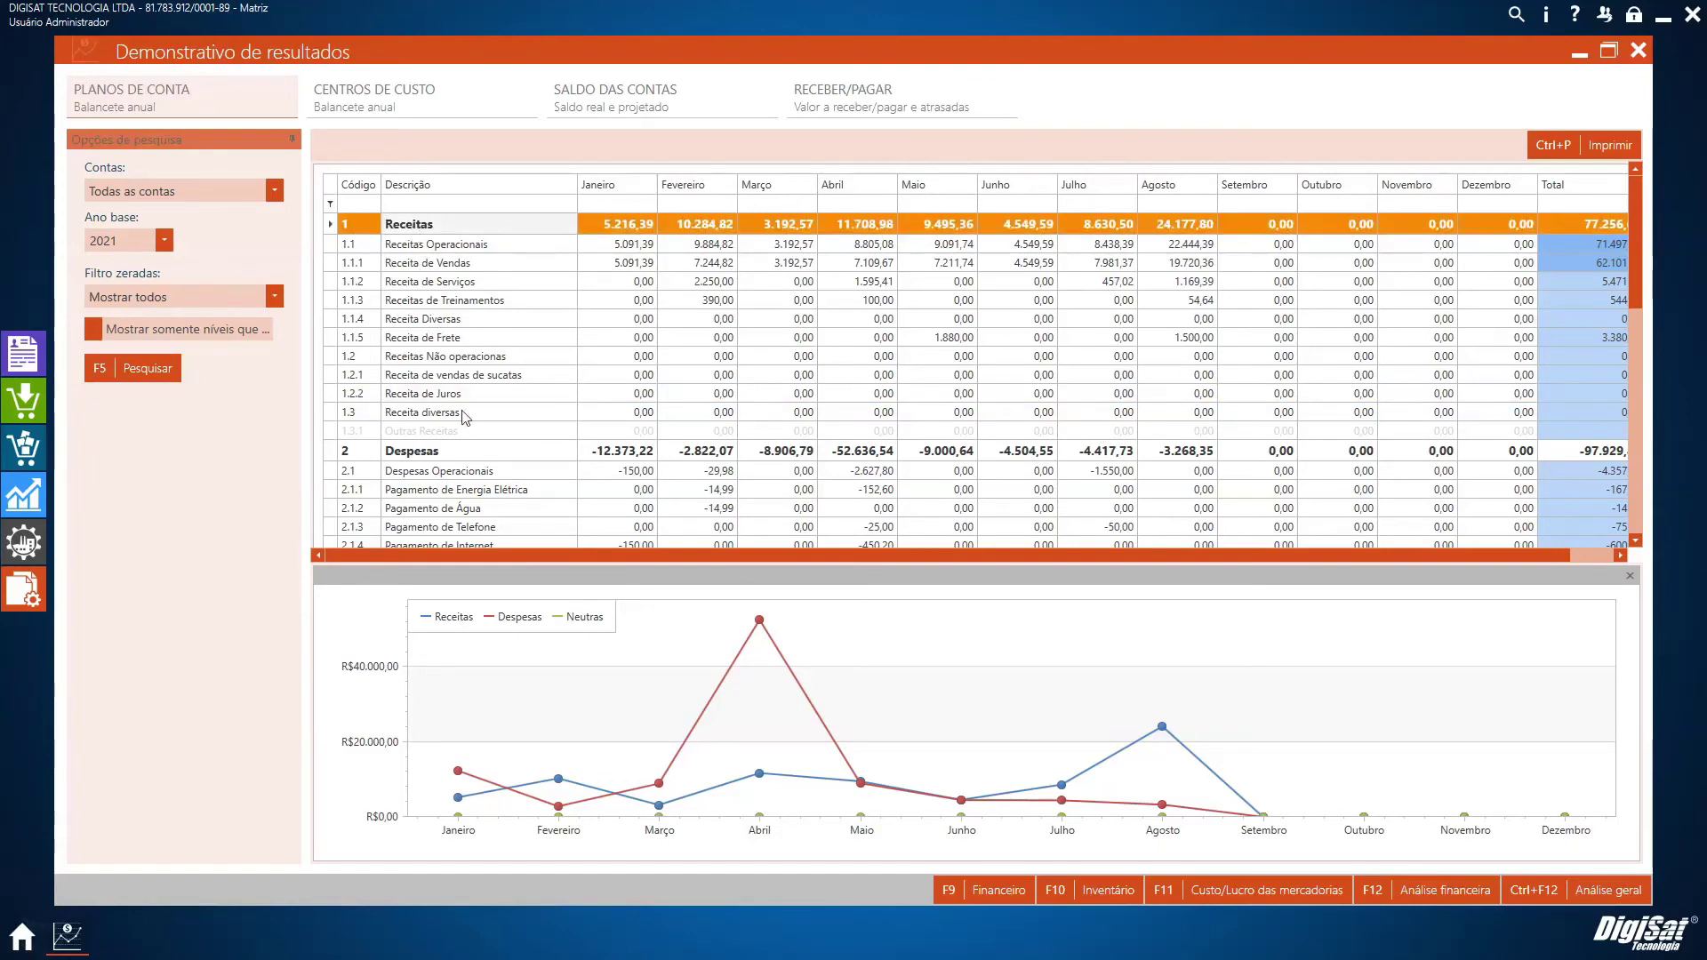
left_click(425, 414)
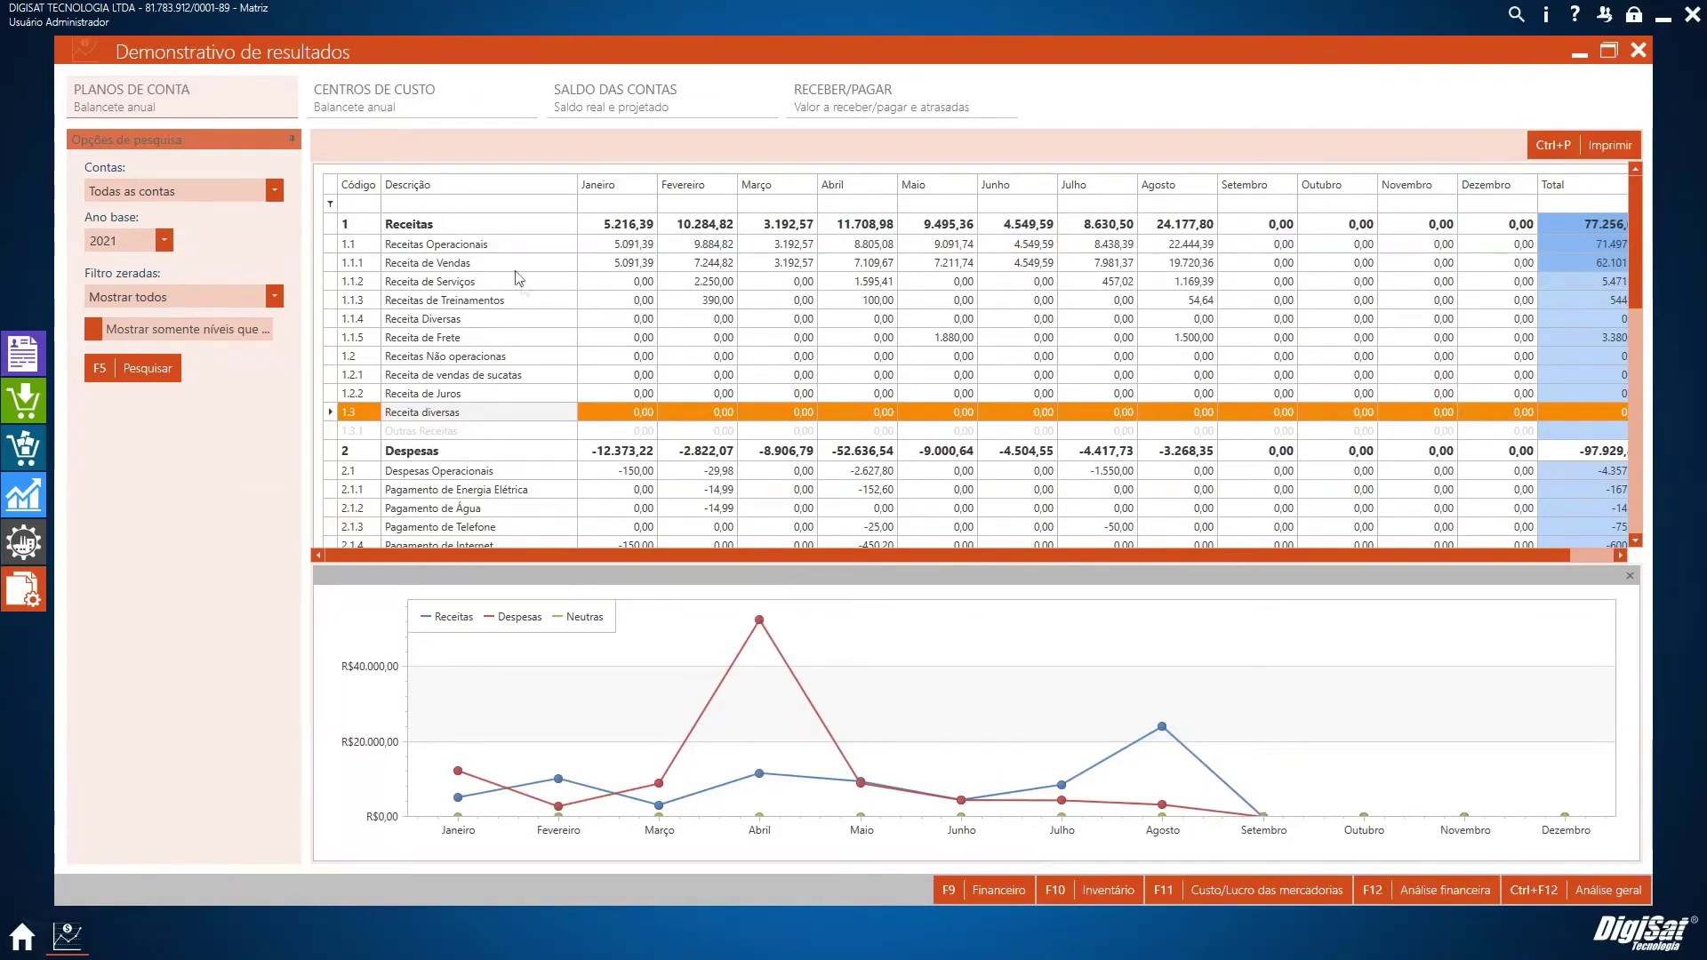
left_click(1222, 891)
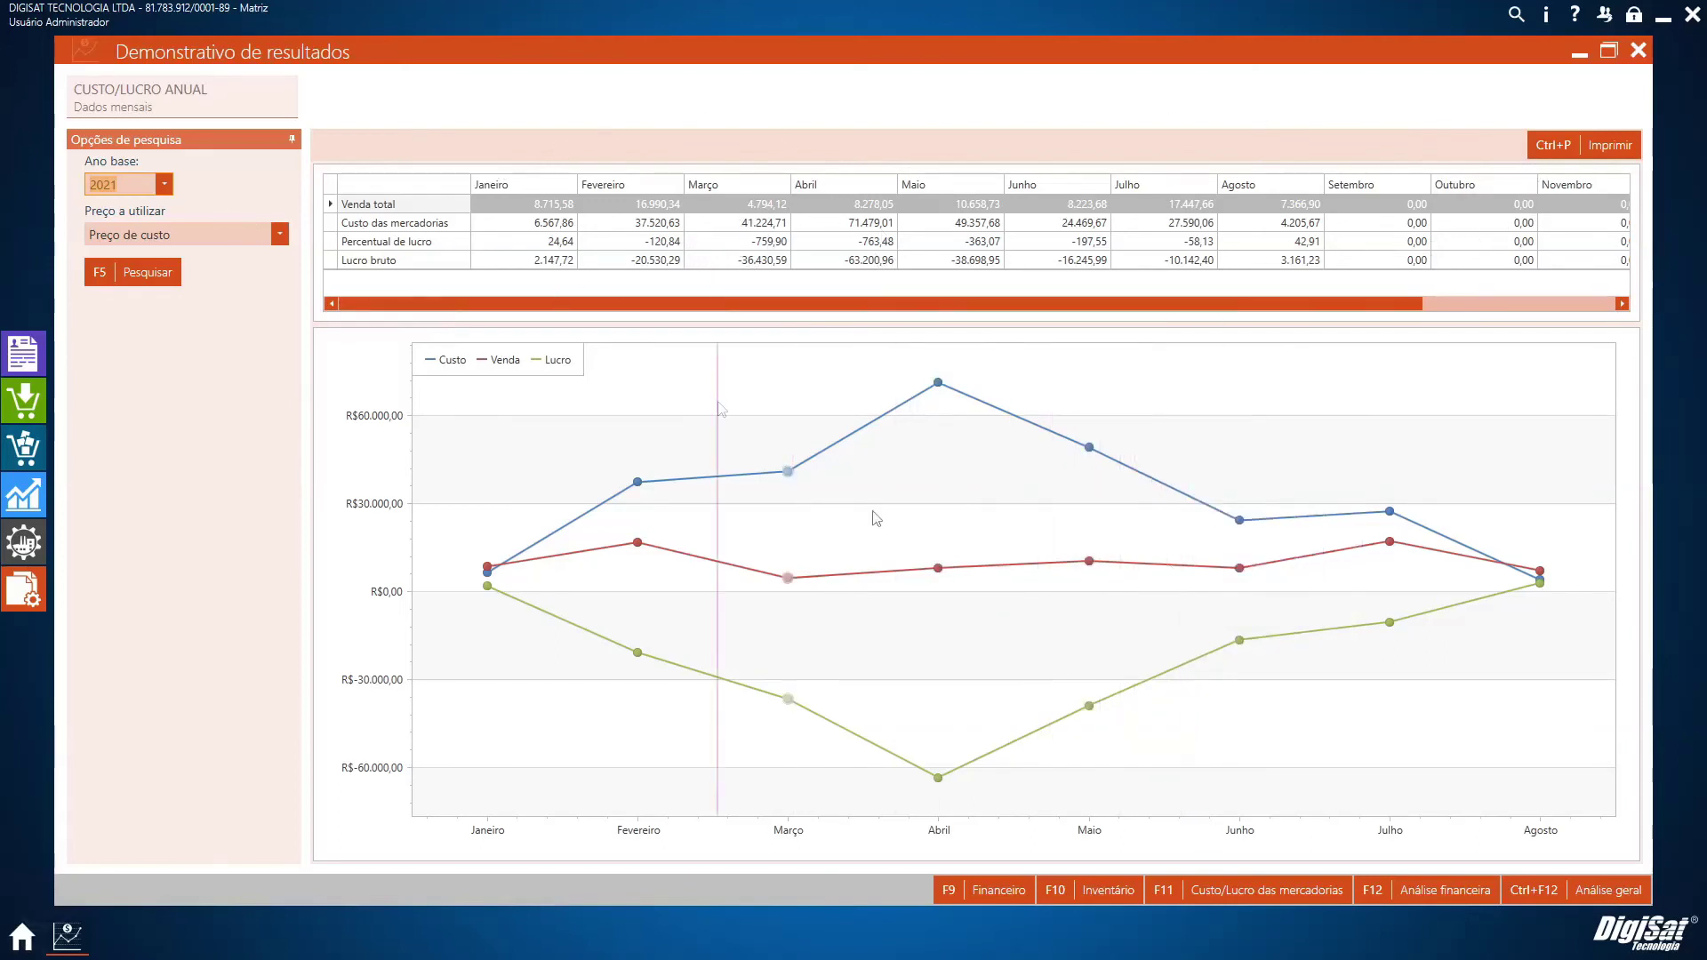
left_click(989, 894)
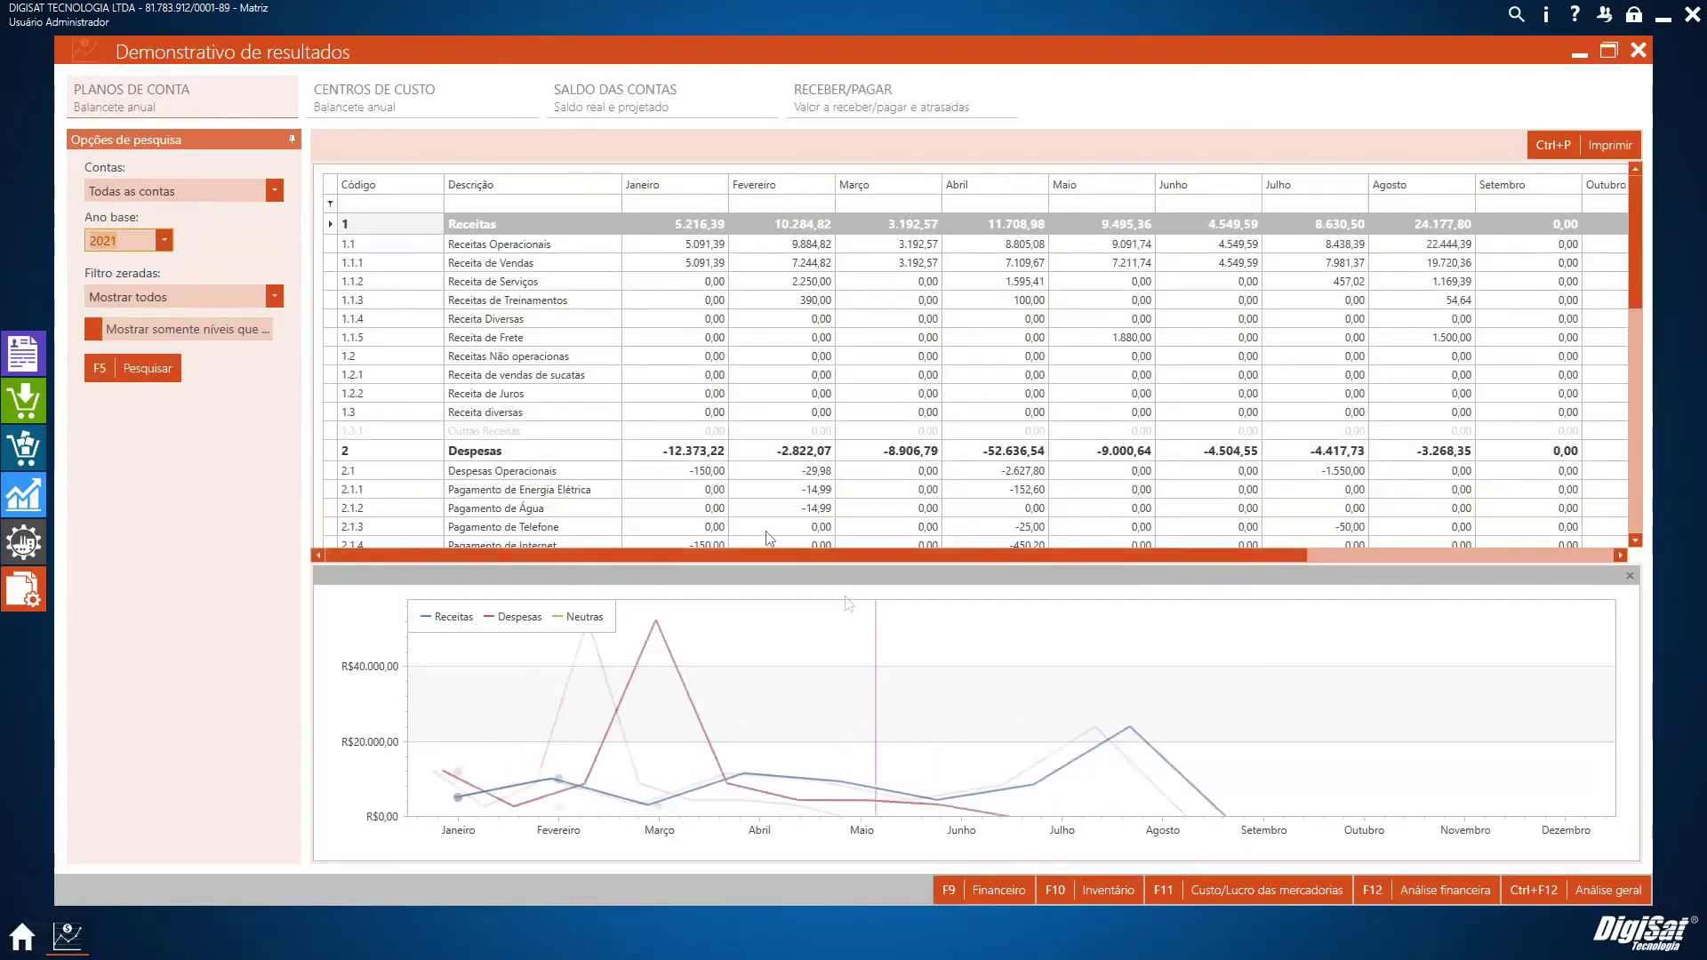
left_click(435, 100)
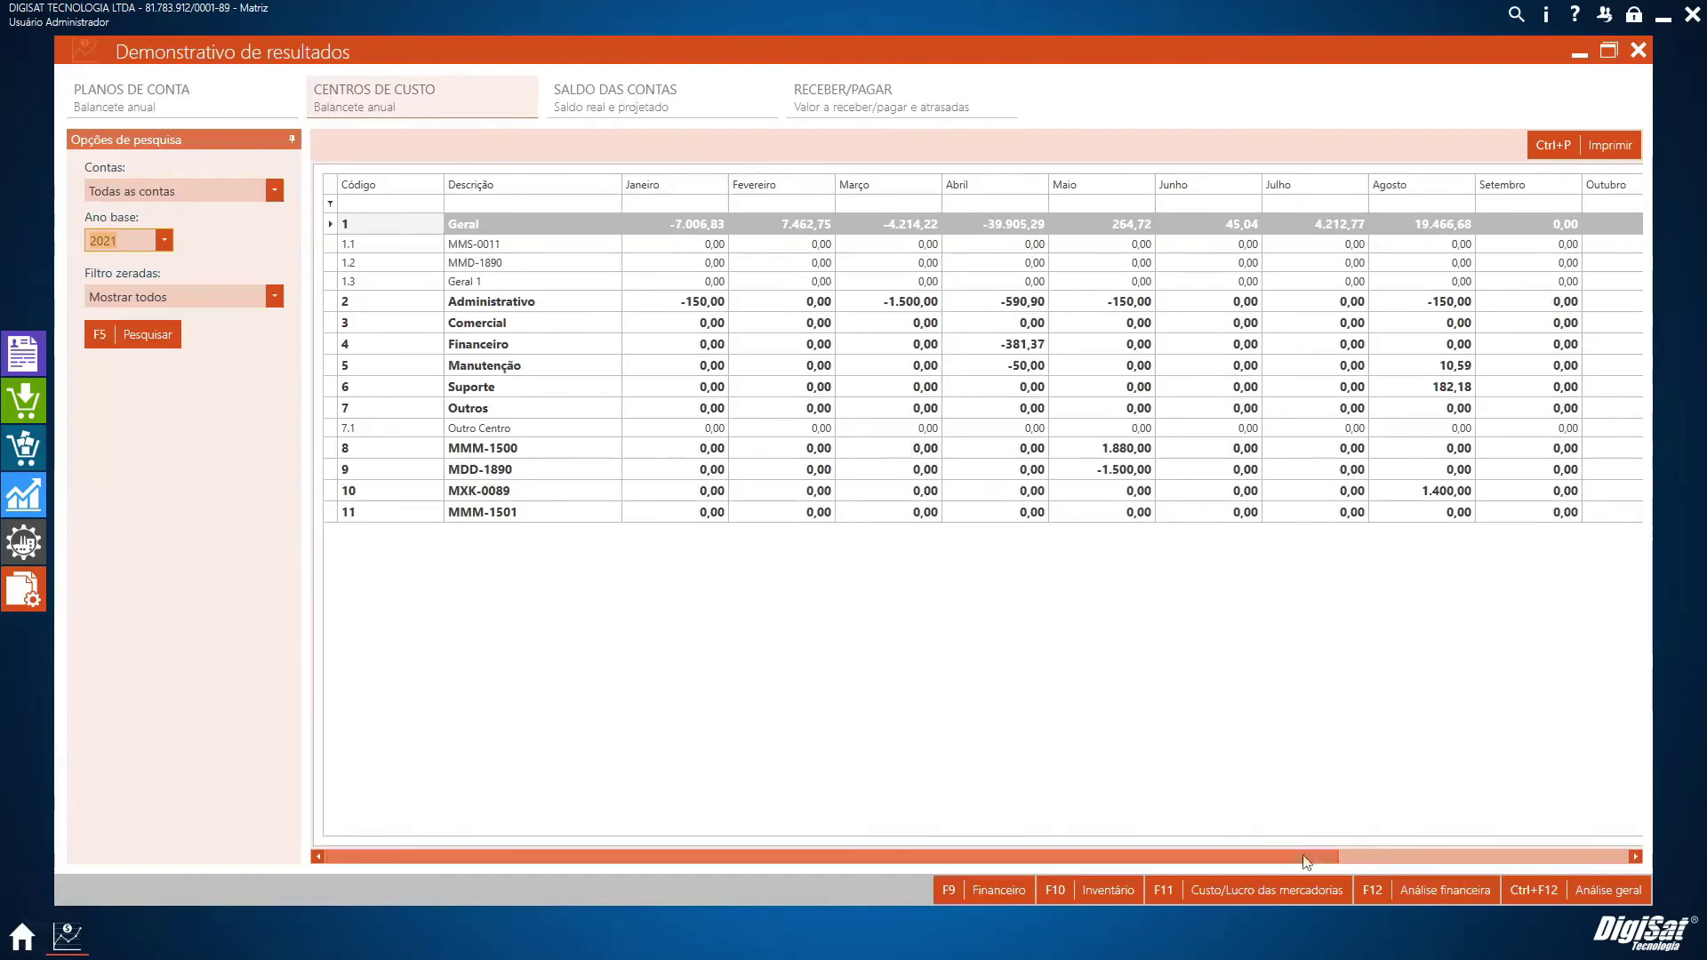
left_click(1268, 902)
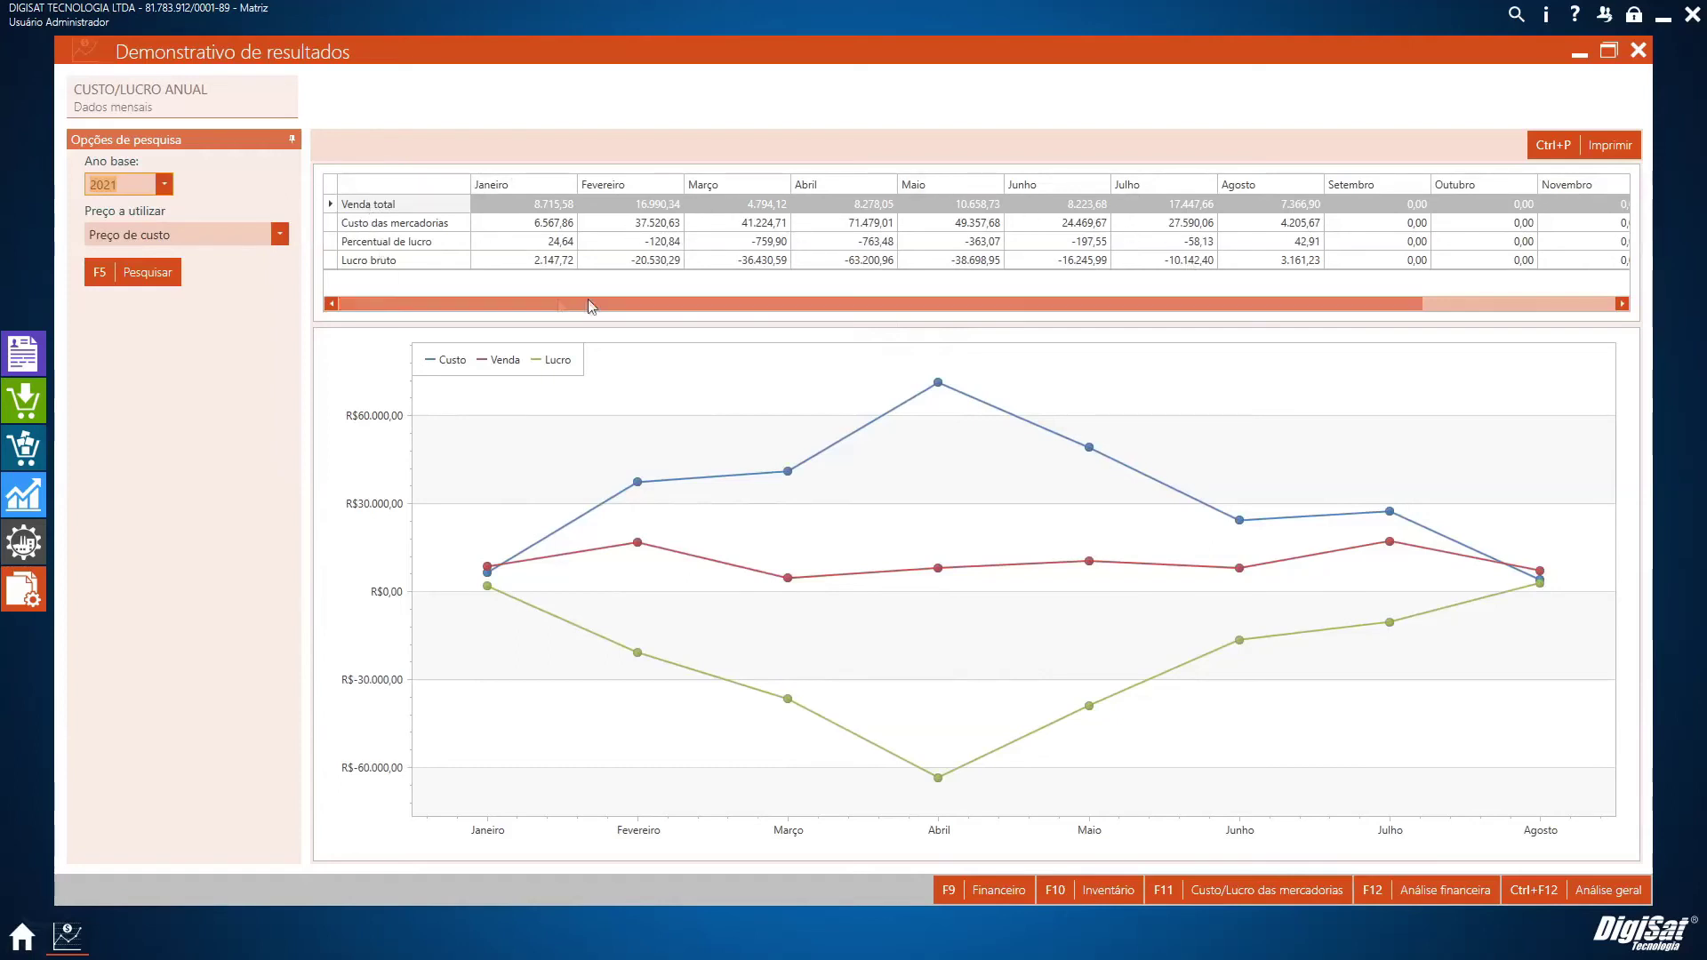
left_click_drag(556, 315, 1281, 332)
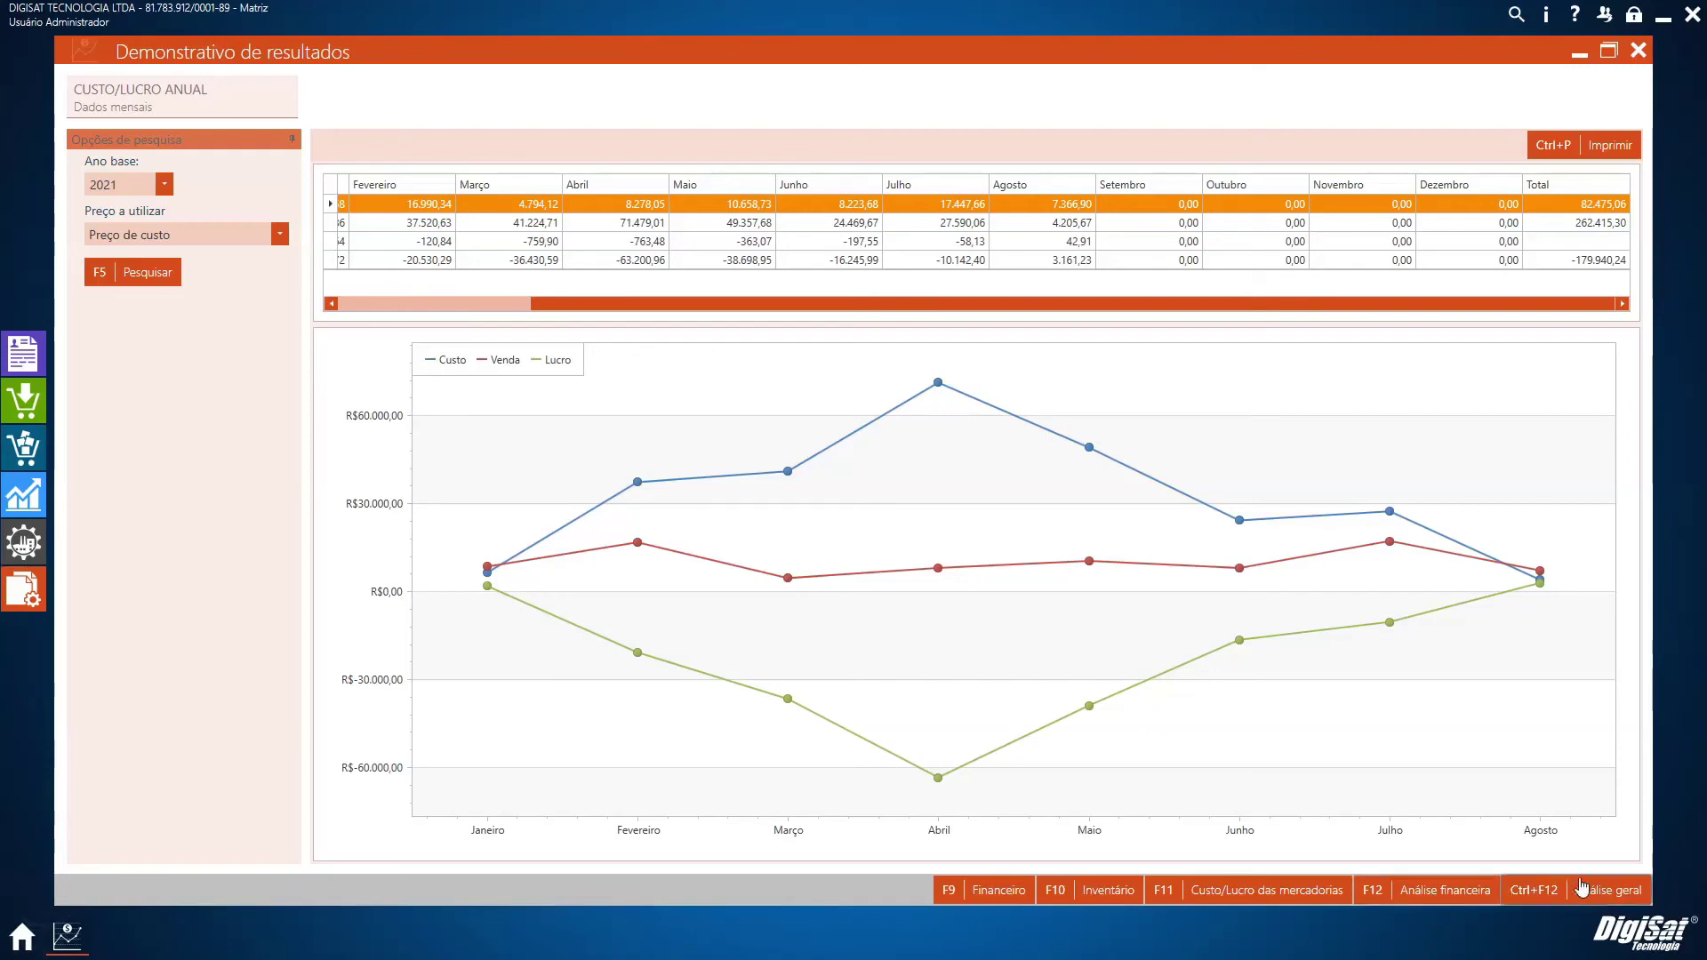
Show the F12 Análise financeira and review it down to Saldo das Contas, Fluxo de caixa -20.673,88
left_click(1420, 896)
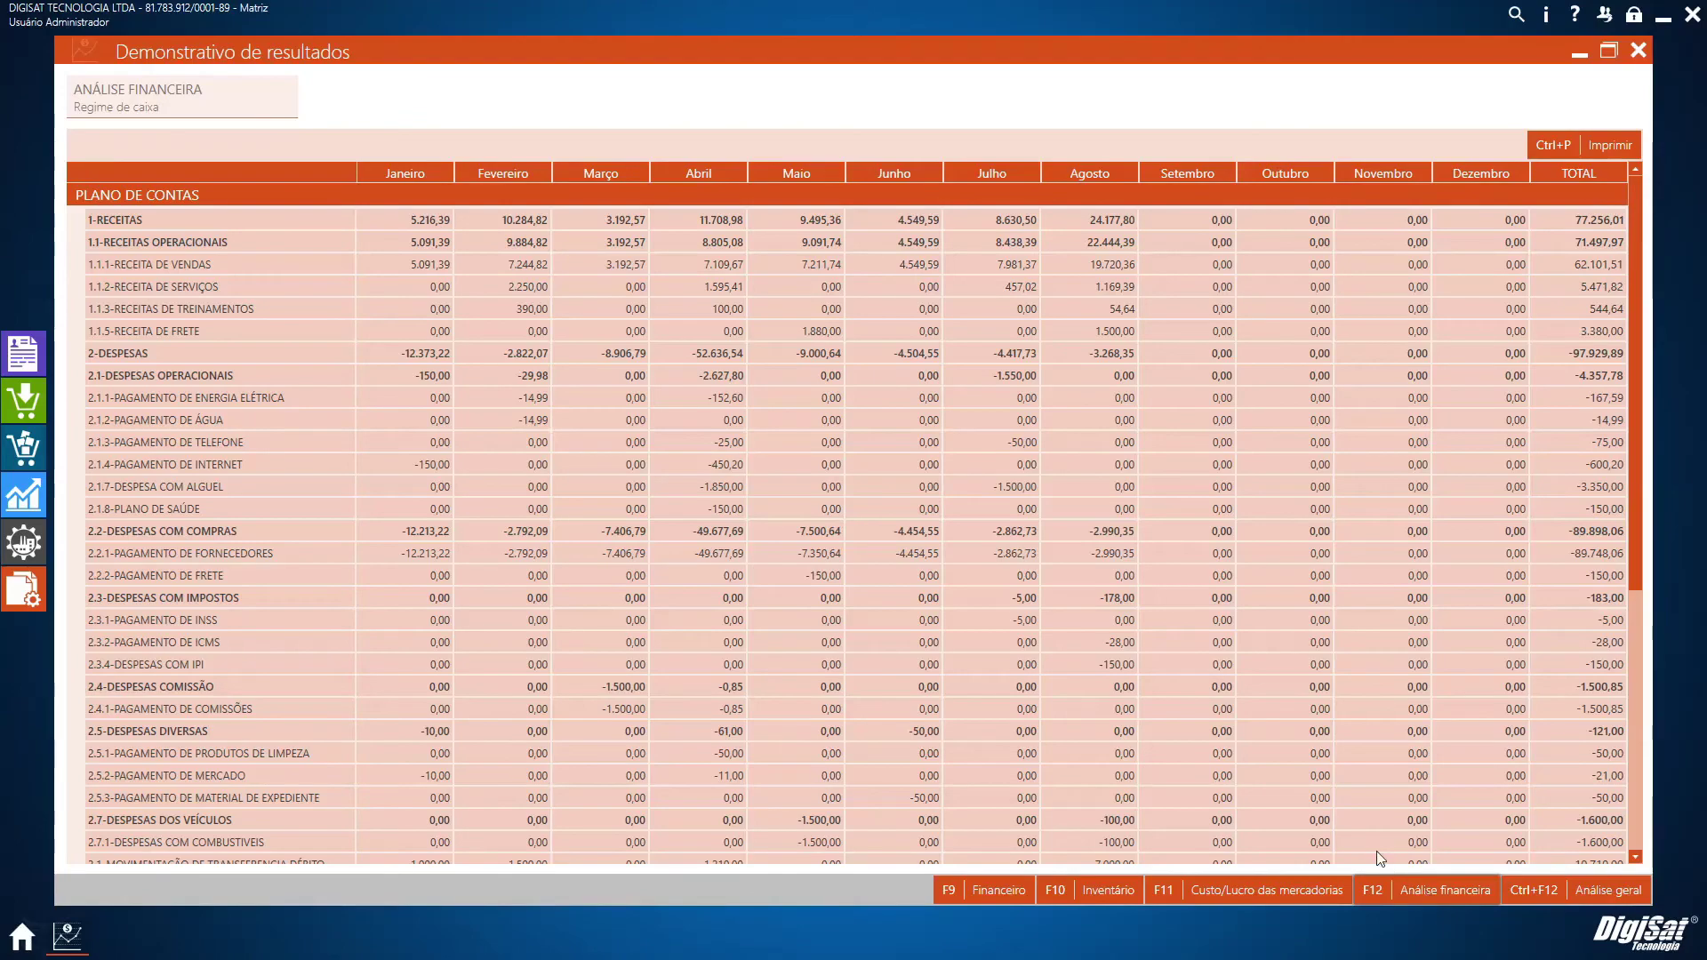
scroll(1076, 717, "down", 7)
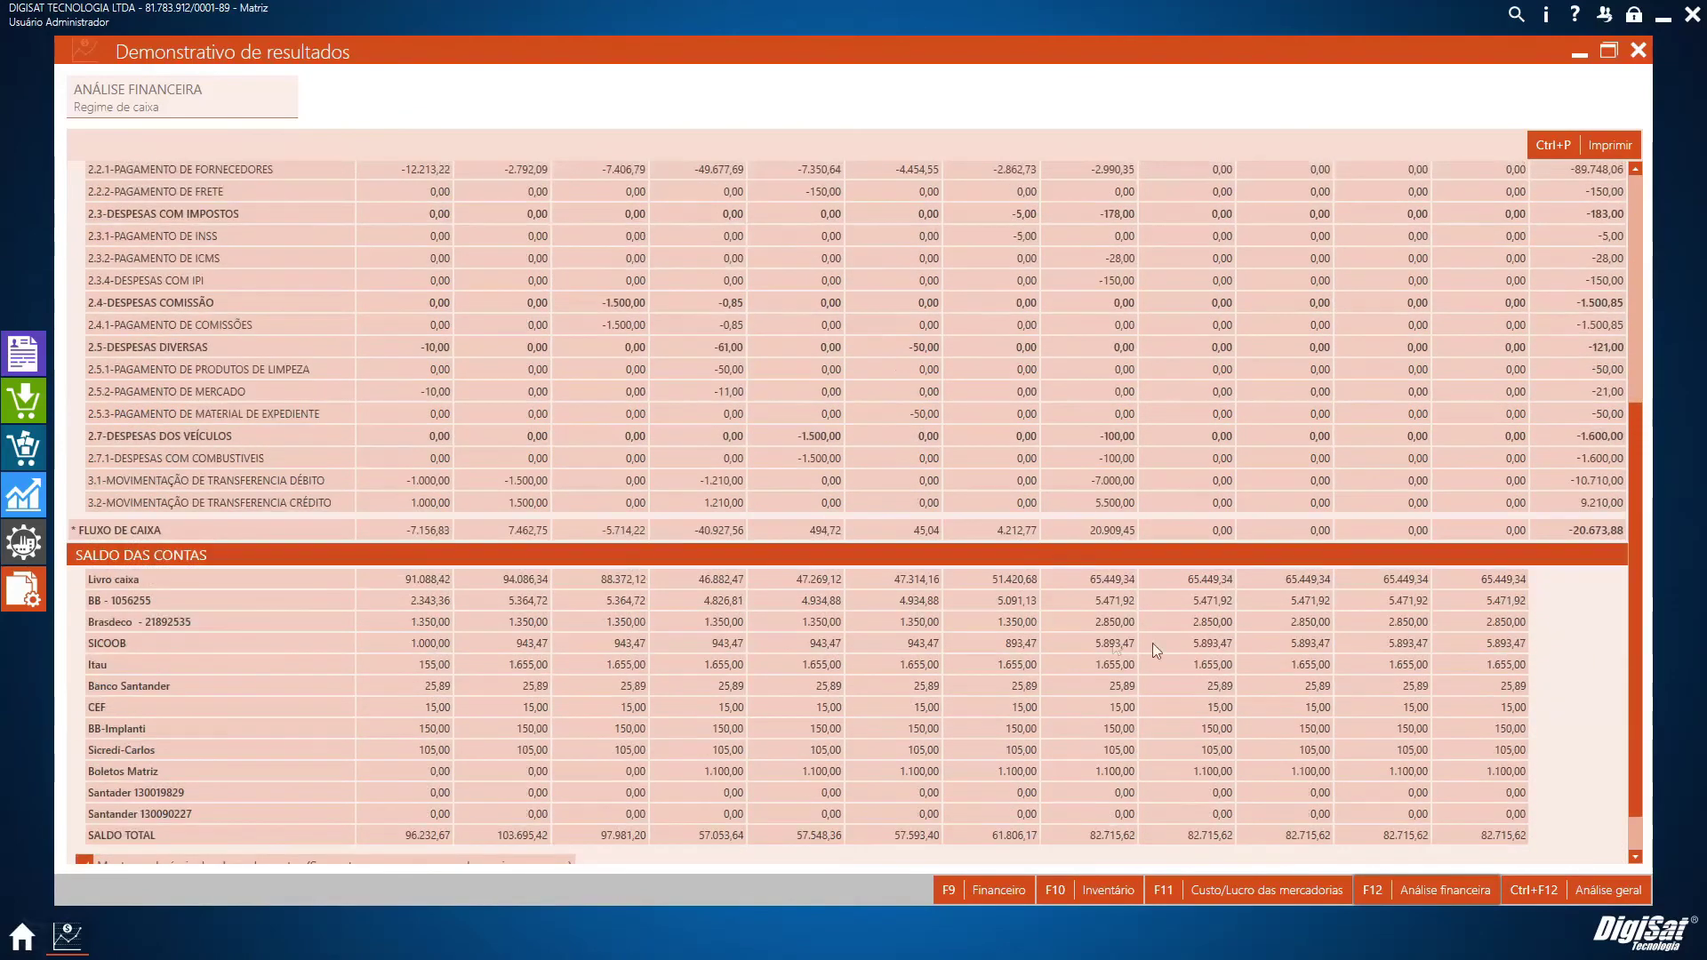
scroll(585, 658, "up", 7)
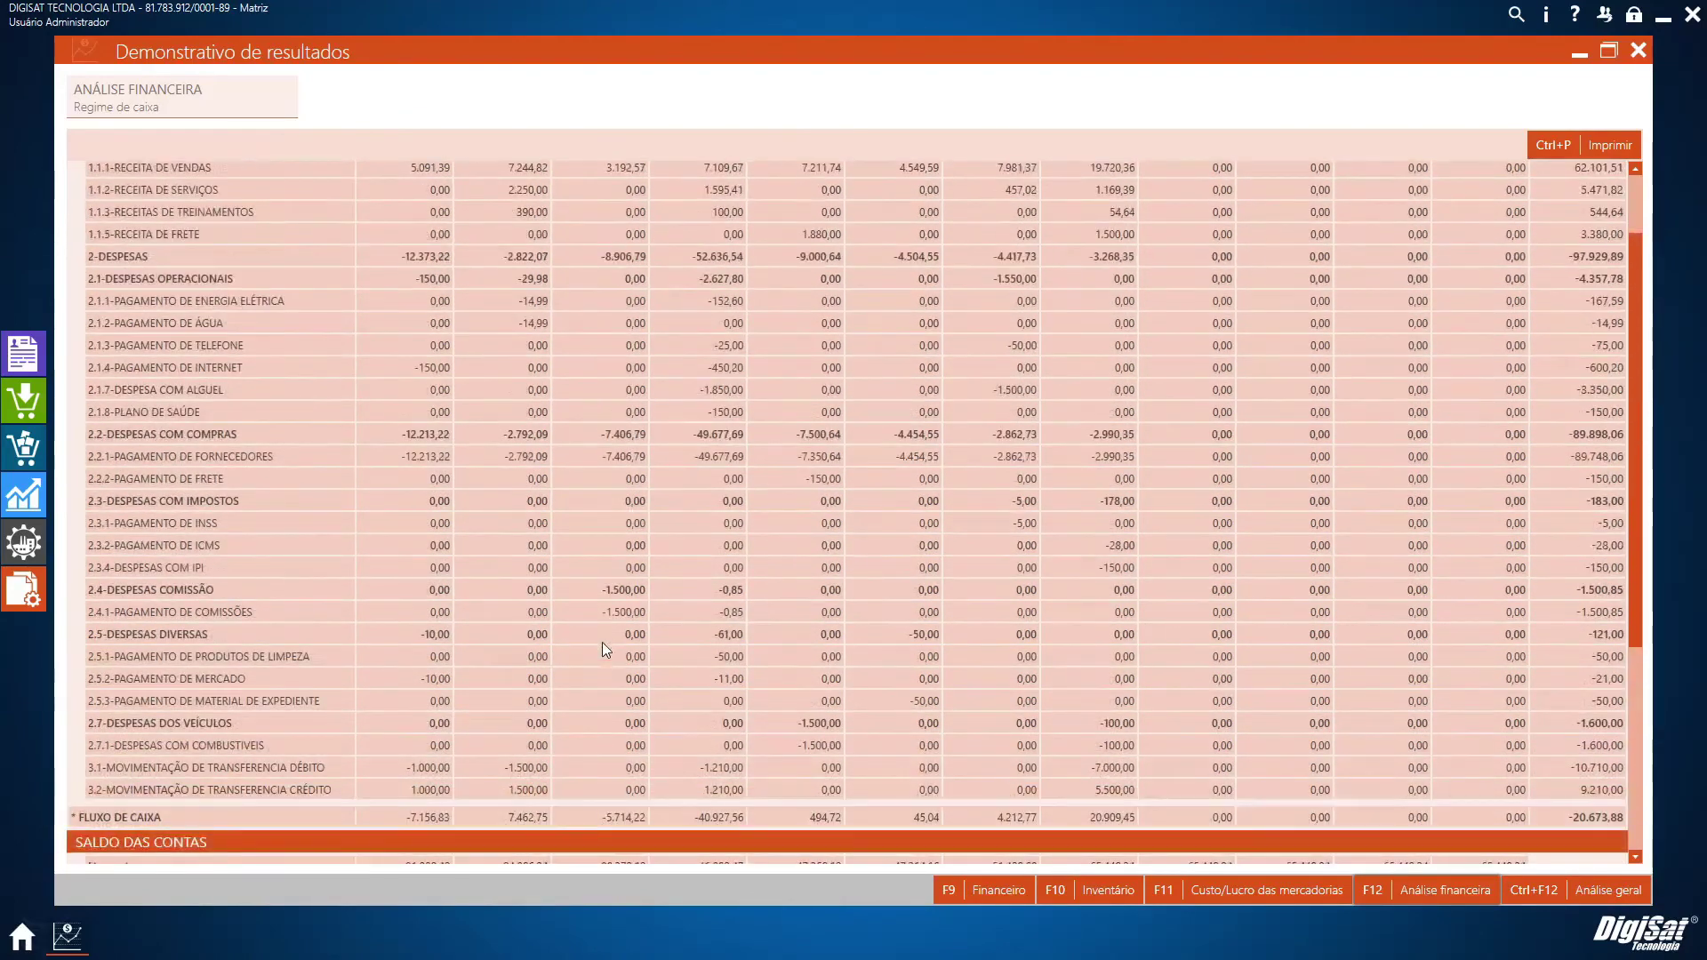
scroll(681, 346, "down", 7)
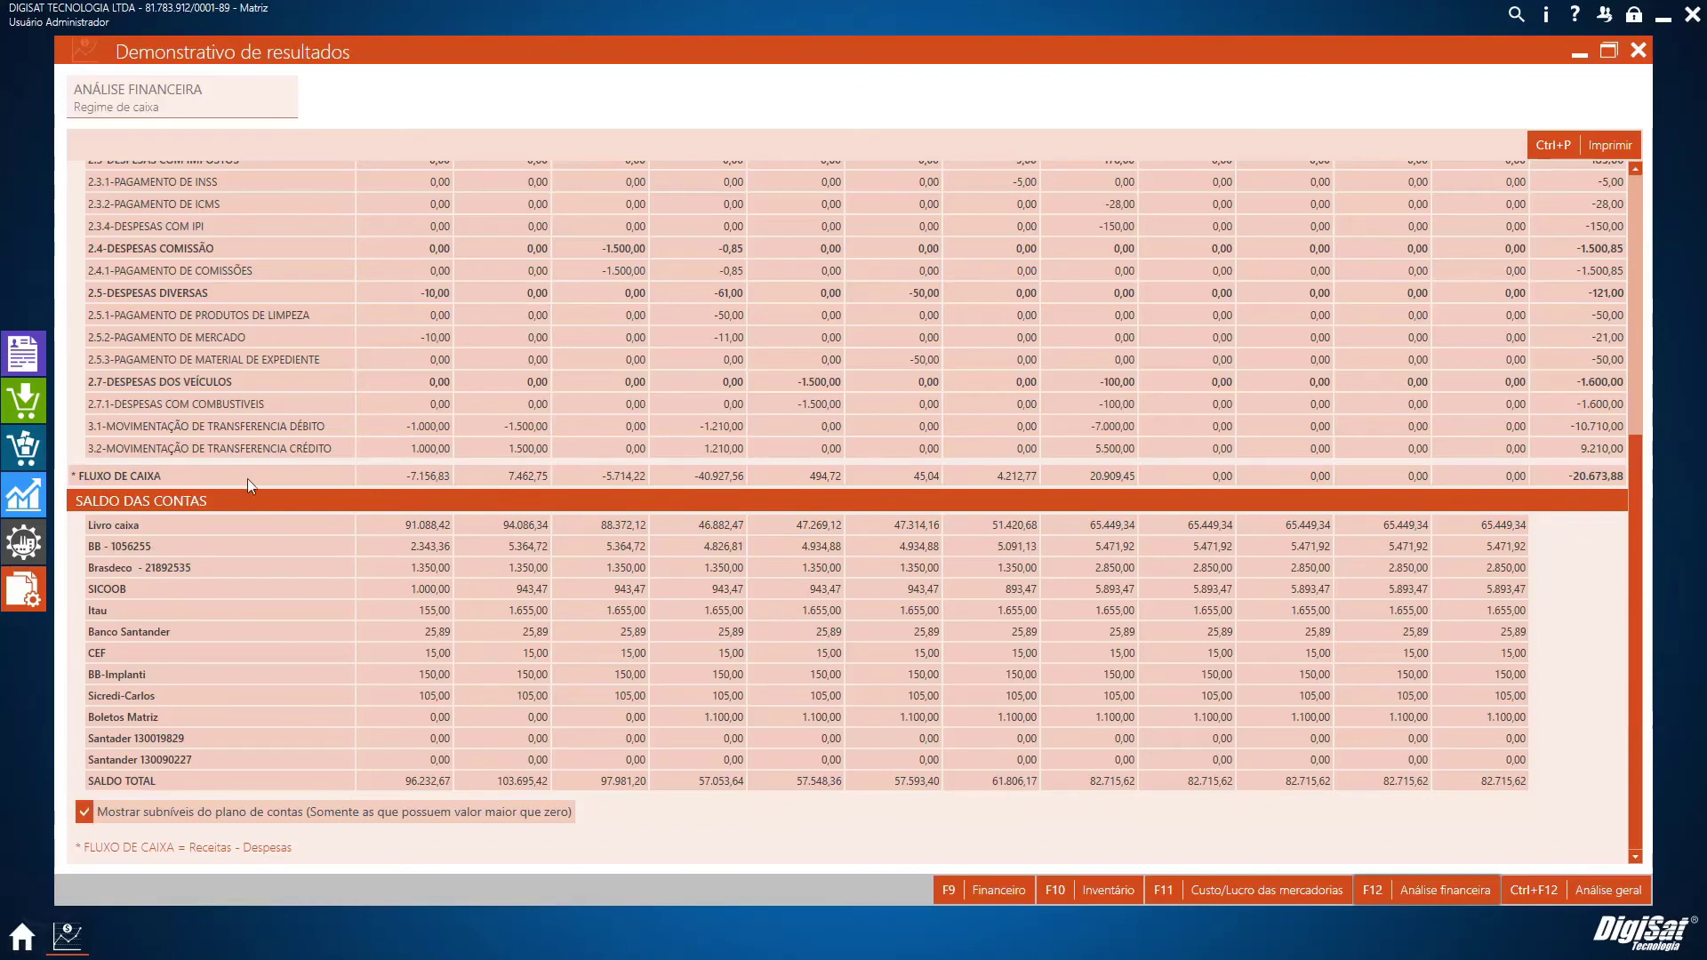
scroll(962, 498, "up", 7)
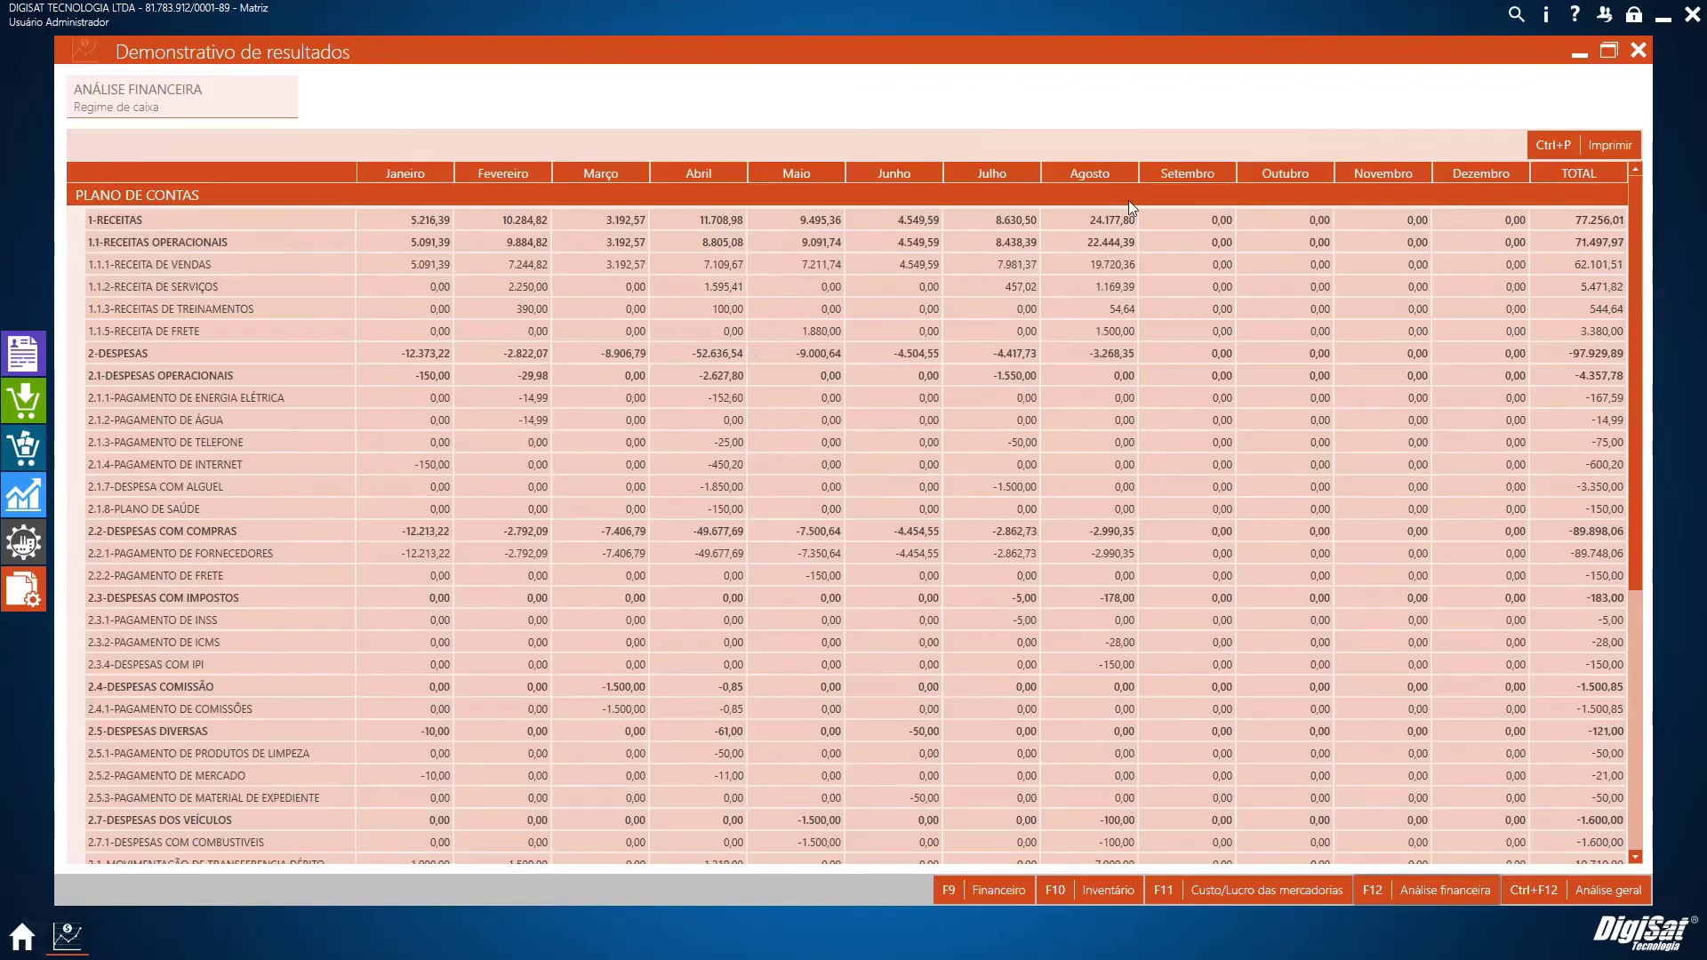
scroll(1125, 205, "down", 3)
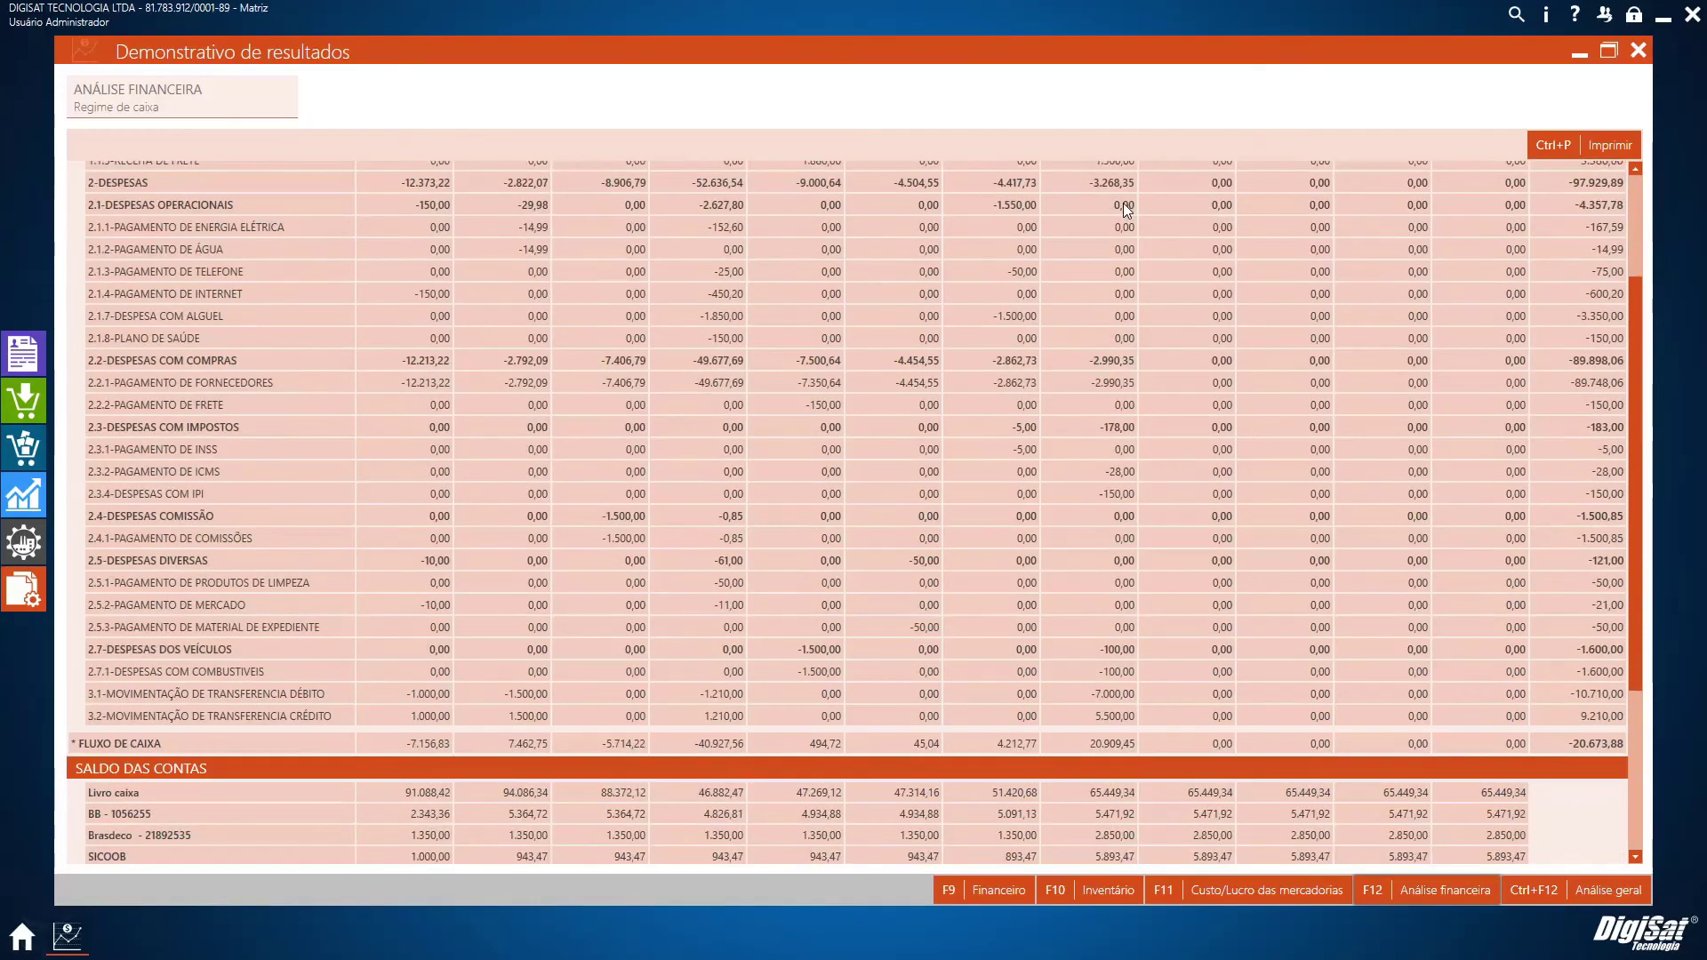
scroll(1123, 203, "up", 2)
scroll(1123, 202, "down", 1)
scroll(1110, 213, "down", 2)
scroll(1108, 217, "up", 5)
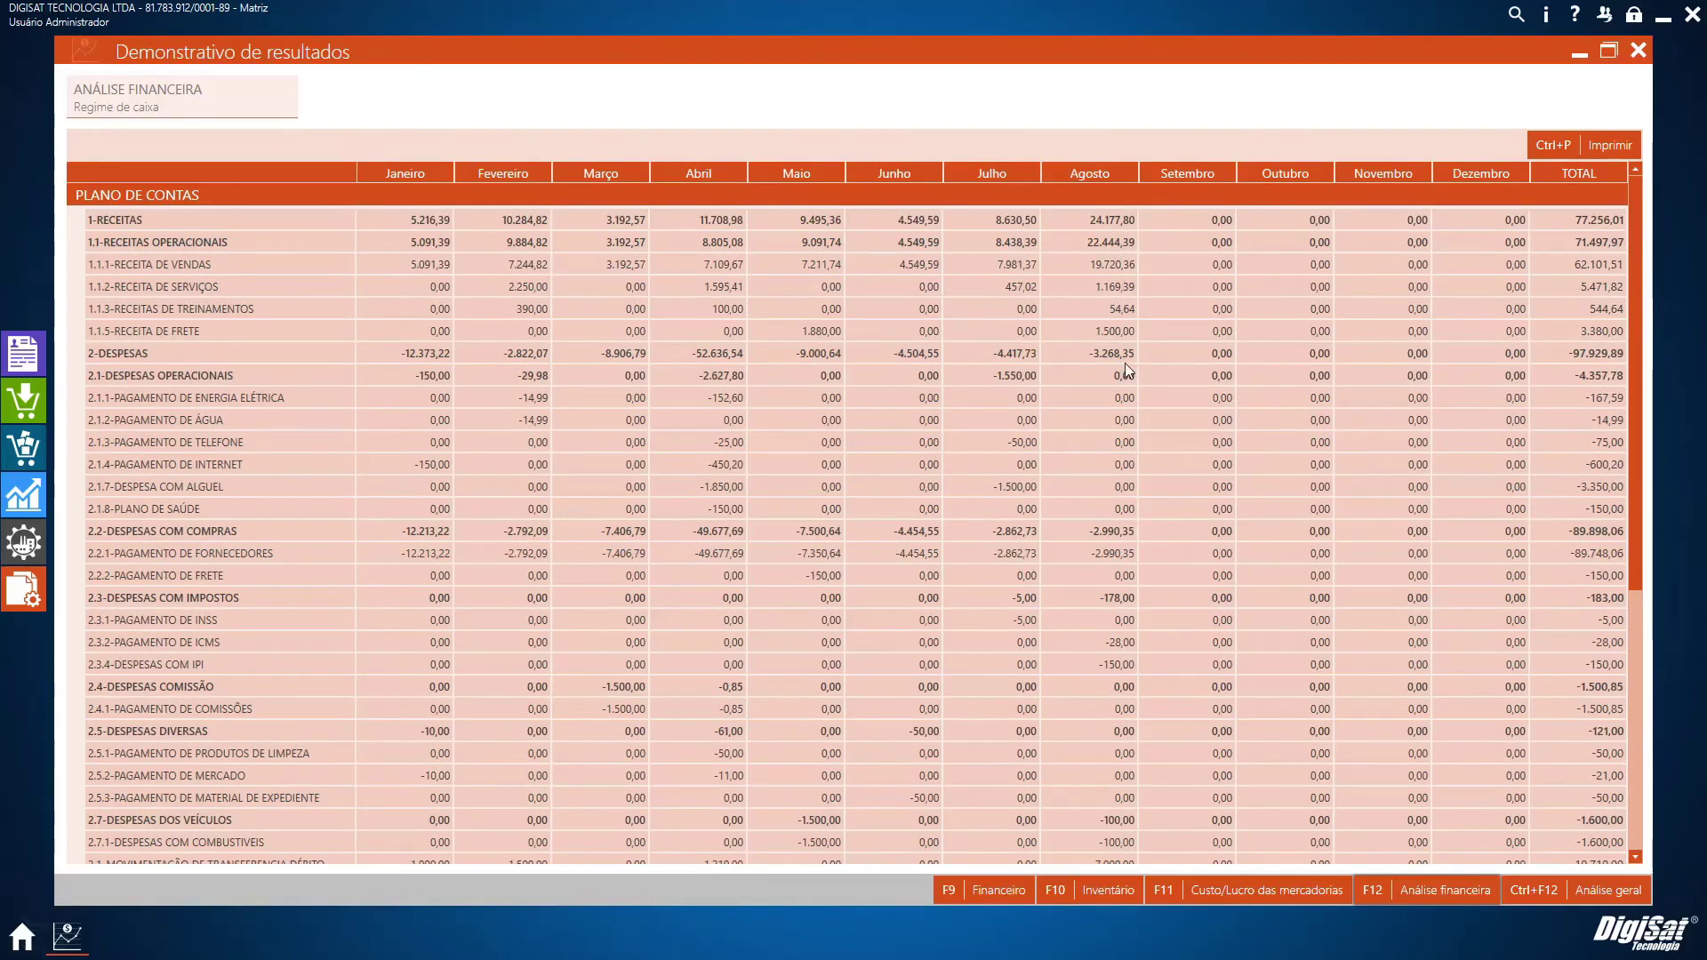
scroll(1124, 363, "down", 3)
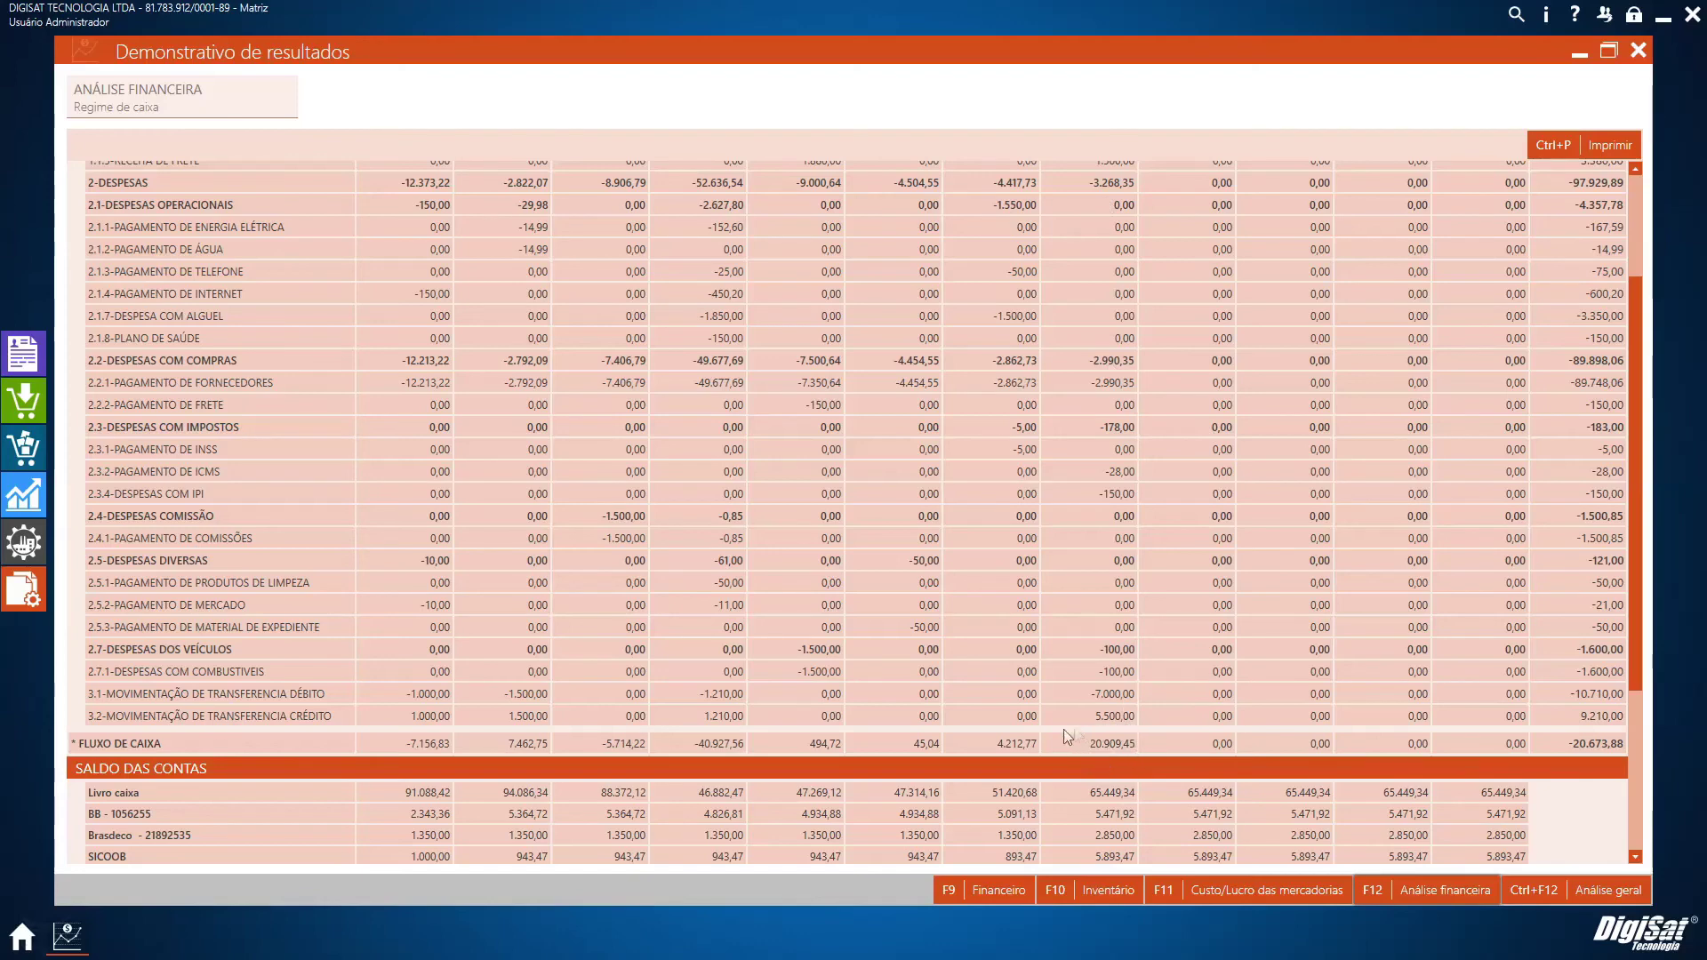
scroll(1134, 749, "down", 4)
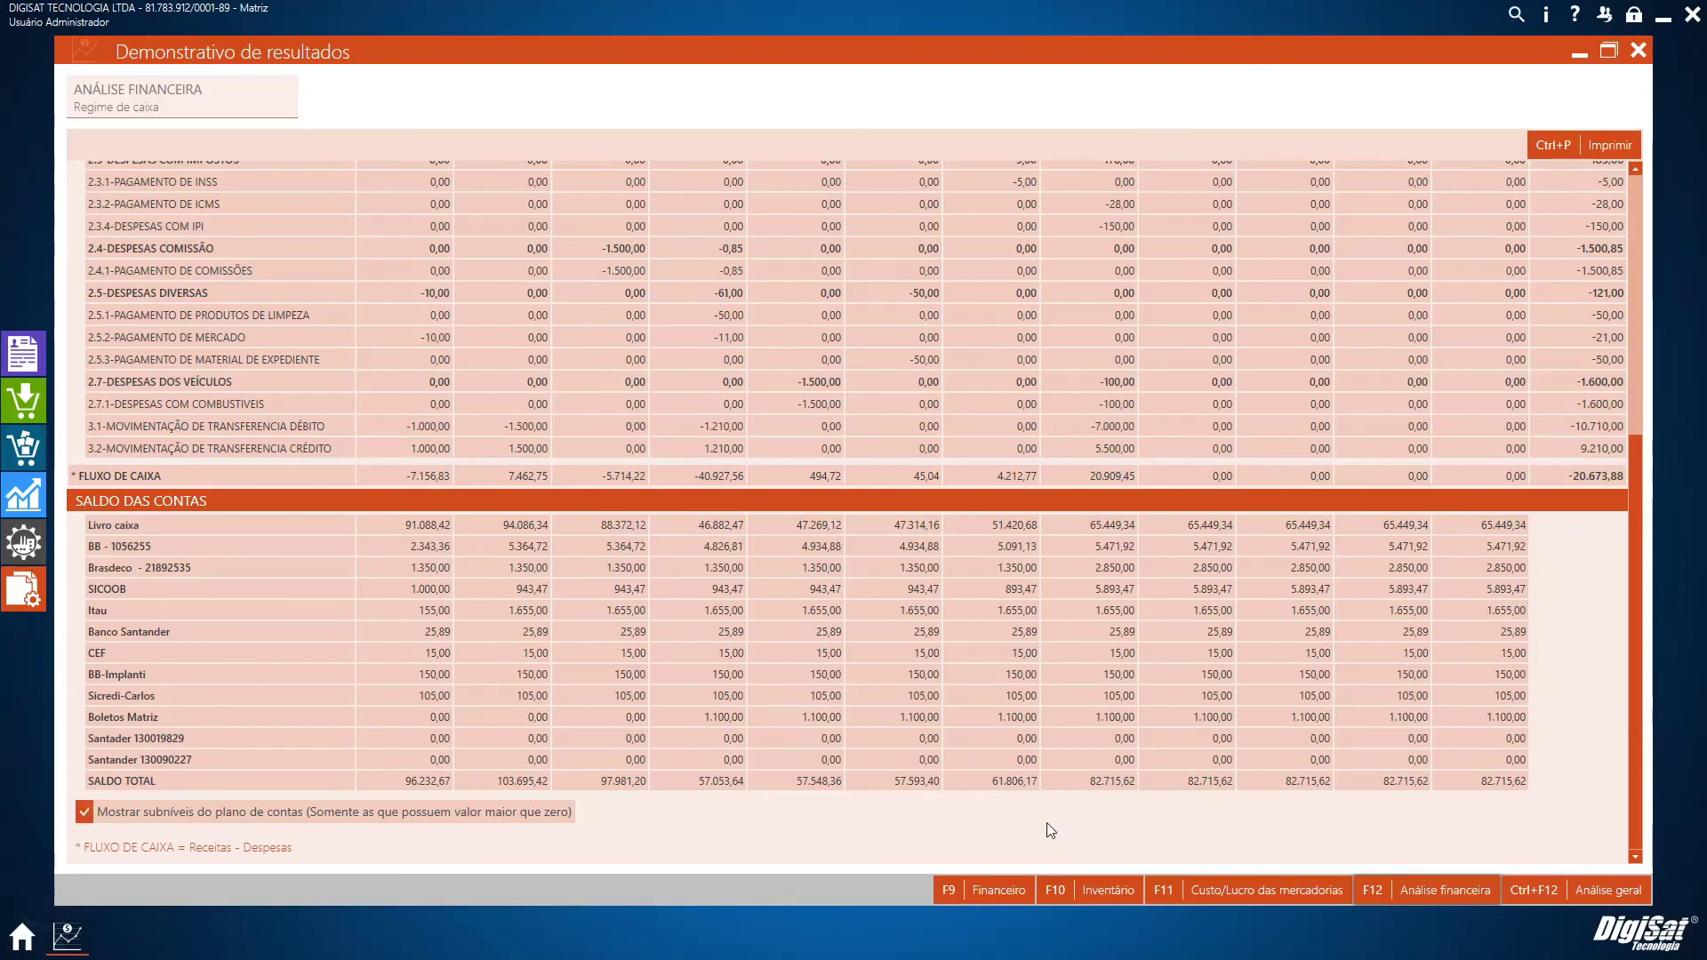
scroll(1112, 654, "up", 10)
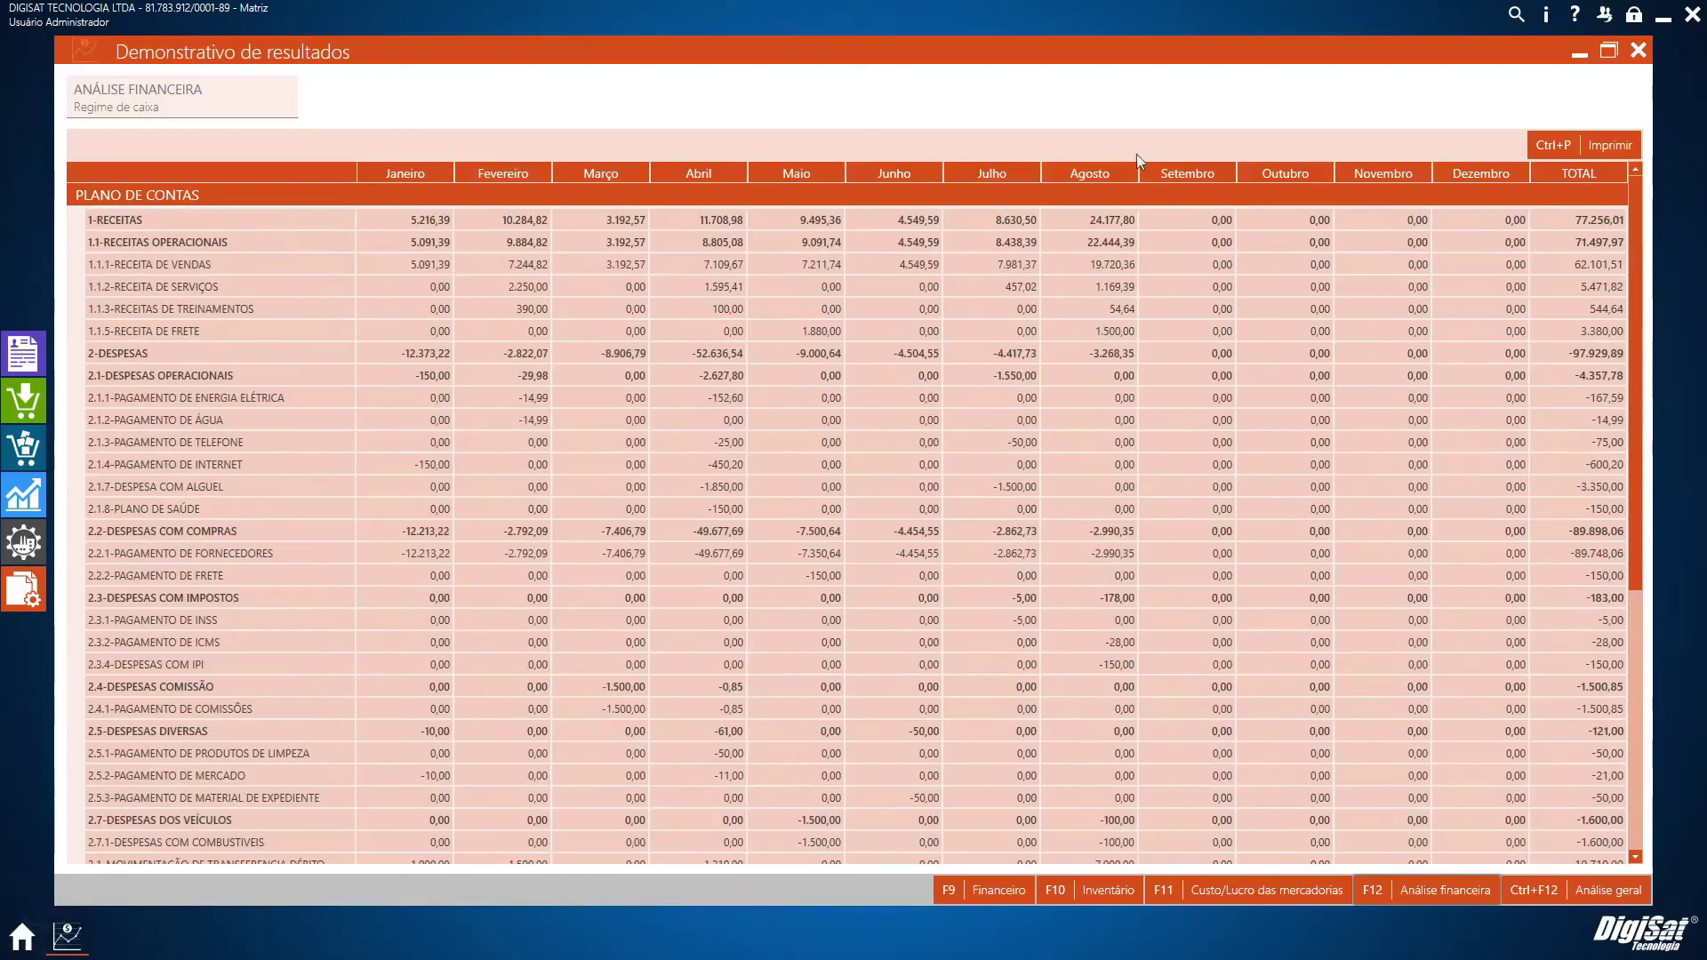
scroll(600, 676, "down", 3)
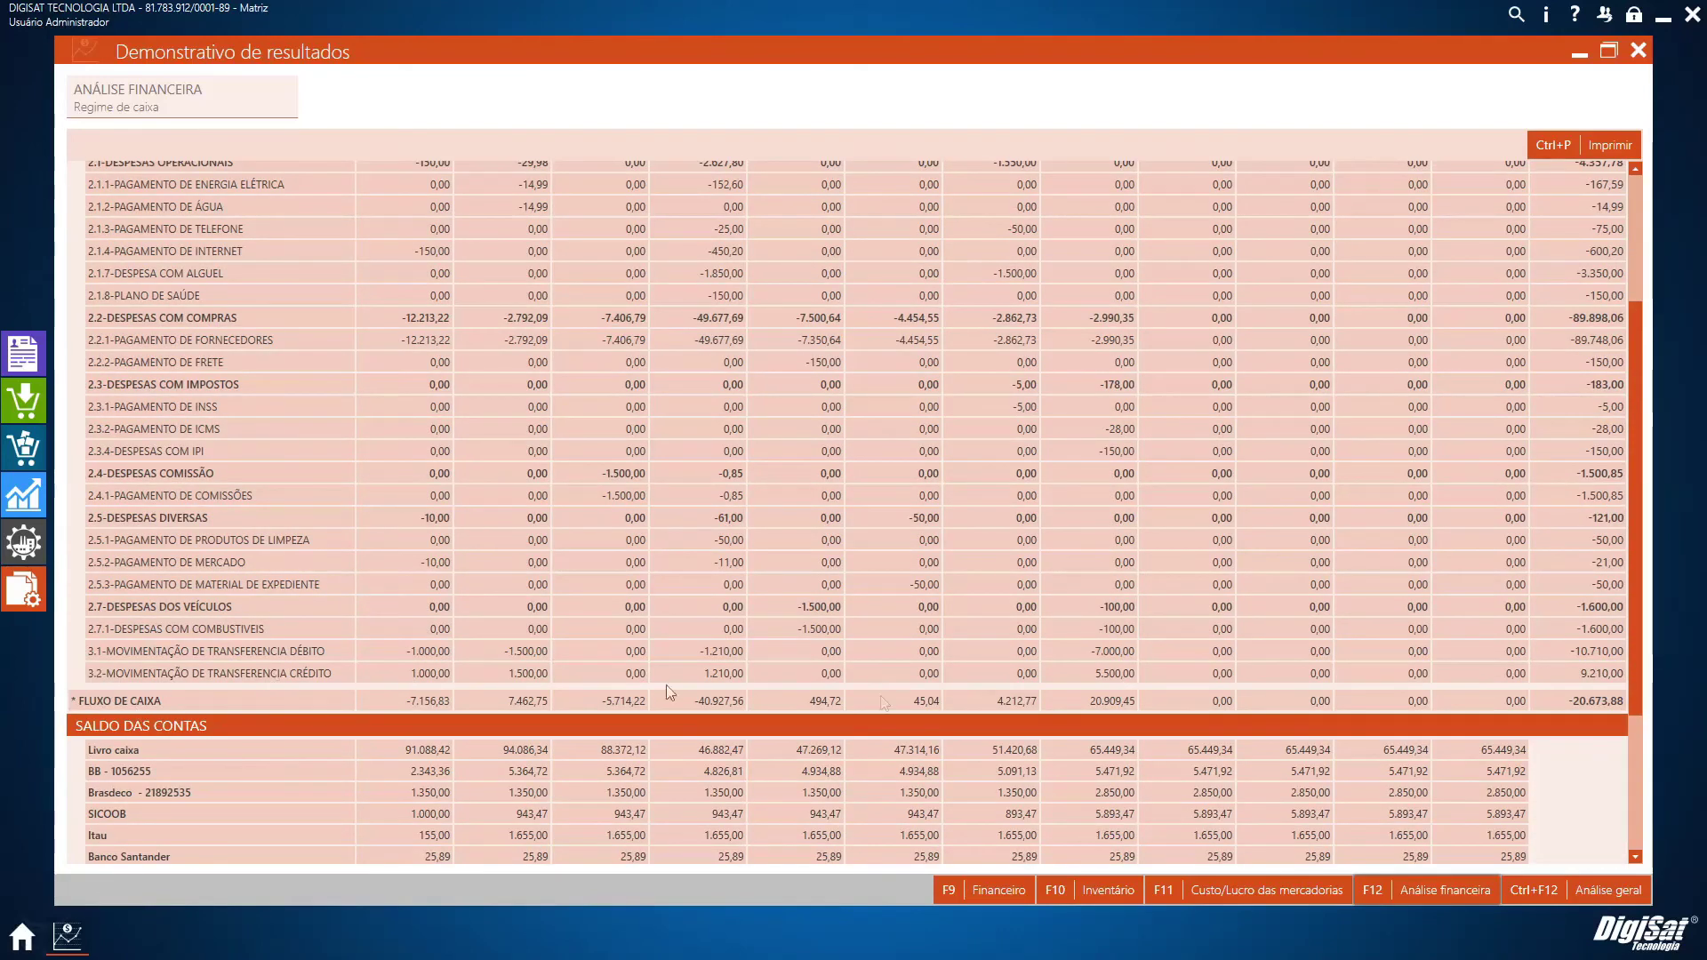
Show the Ctrl+F12 Análise geral, with Resultado operacional -200.614,12 and disponibilidade 4.967.122,86, down to its footnotes
left_click(1598, 905)
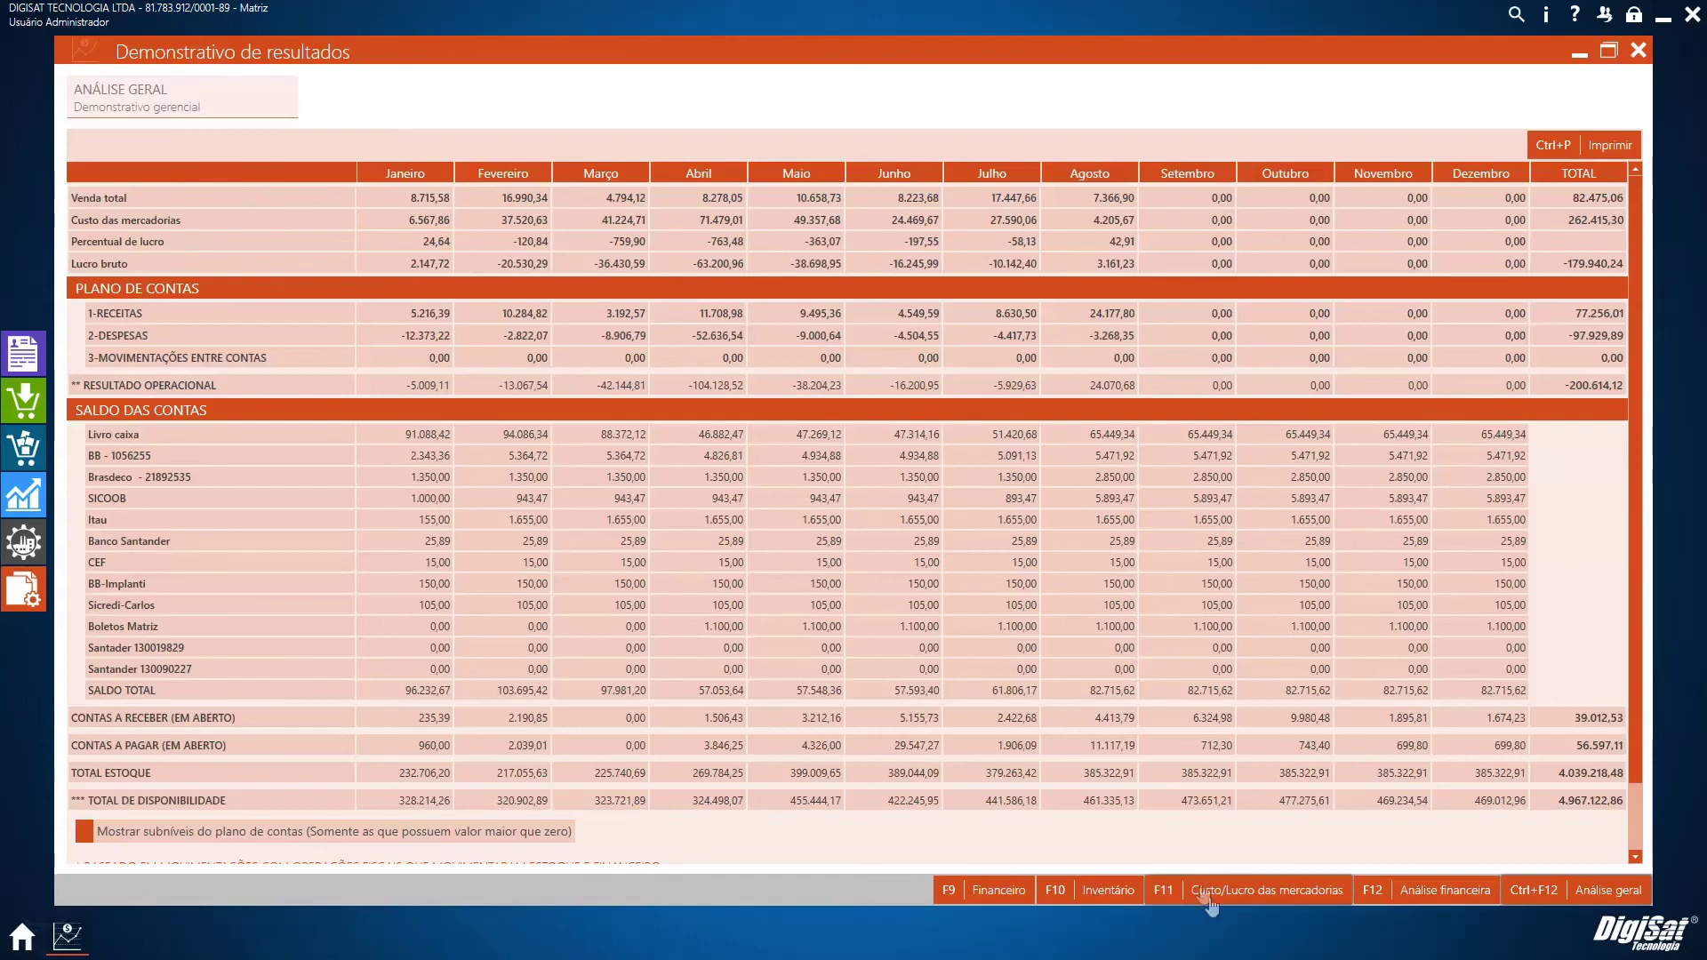
left_click(1267, 891)
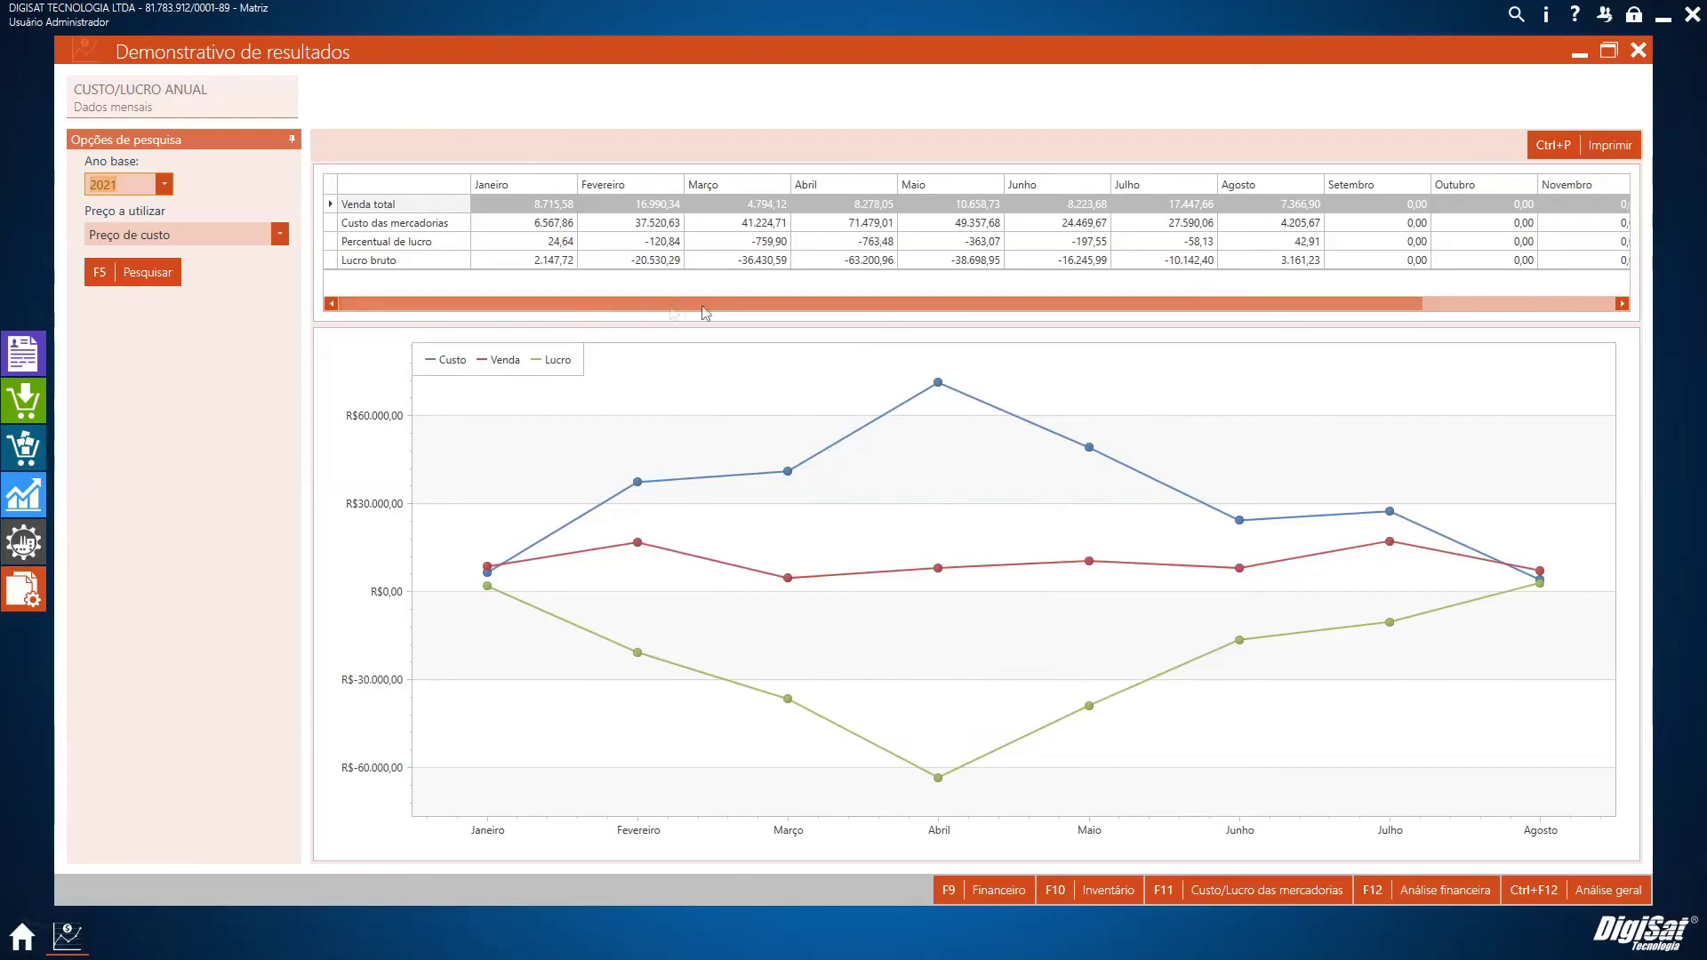
left_click(1589, 894)
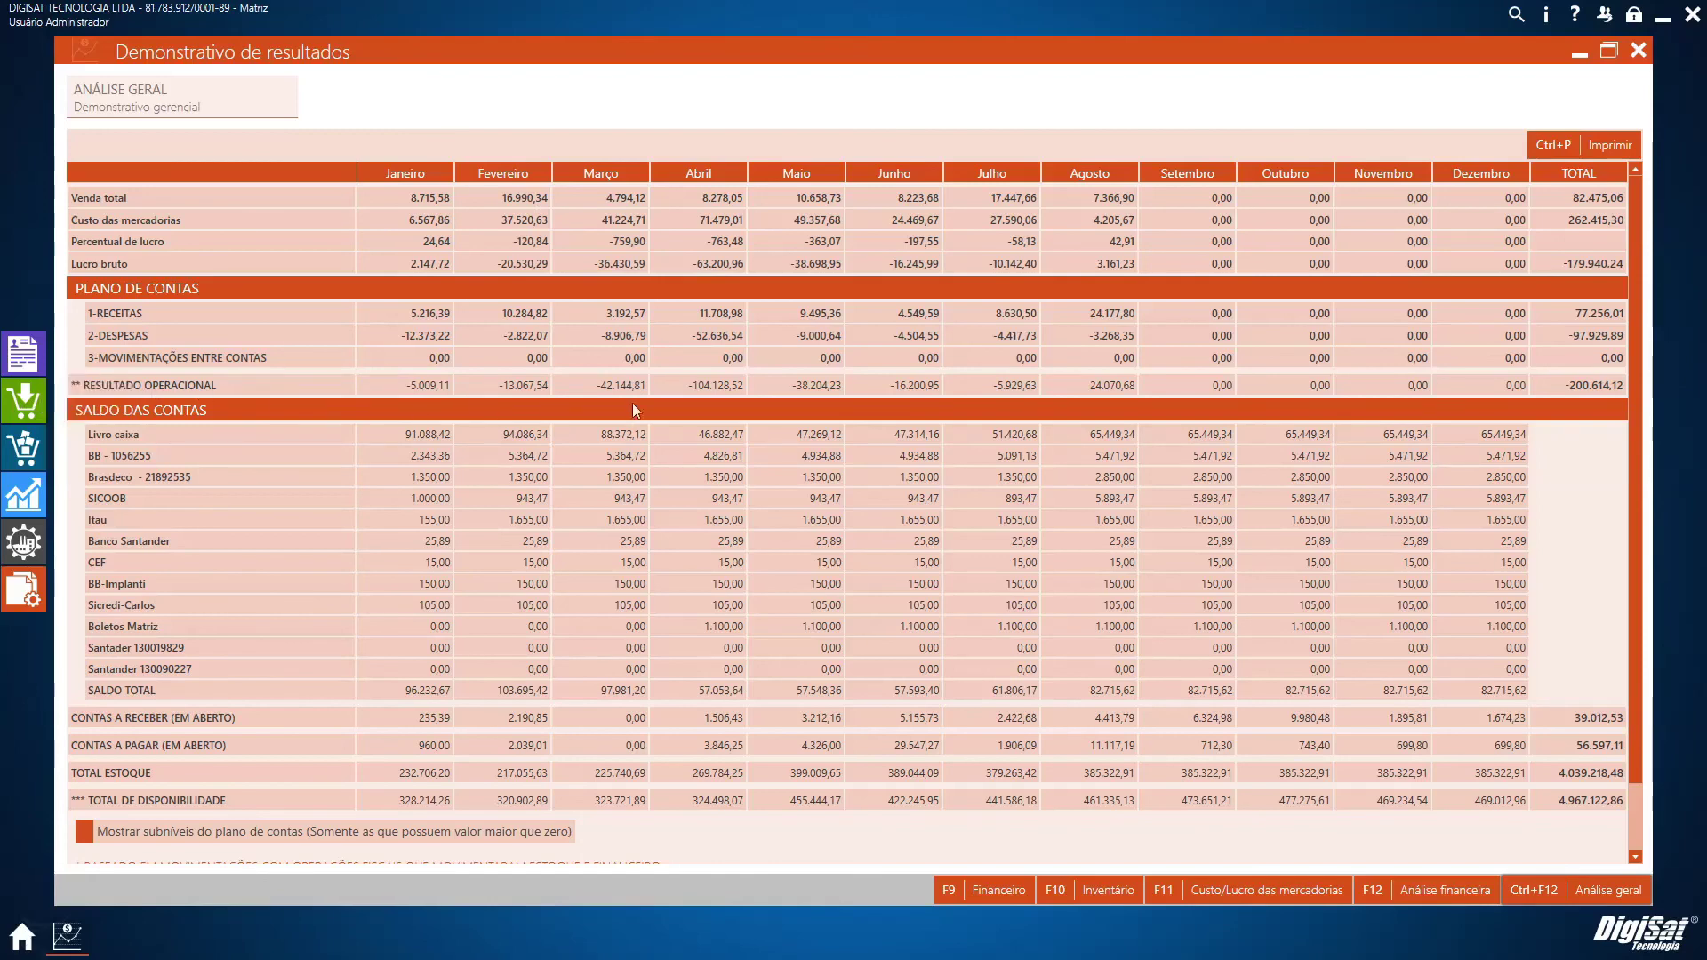
scroll(884, 480, "down", 2)
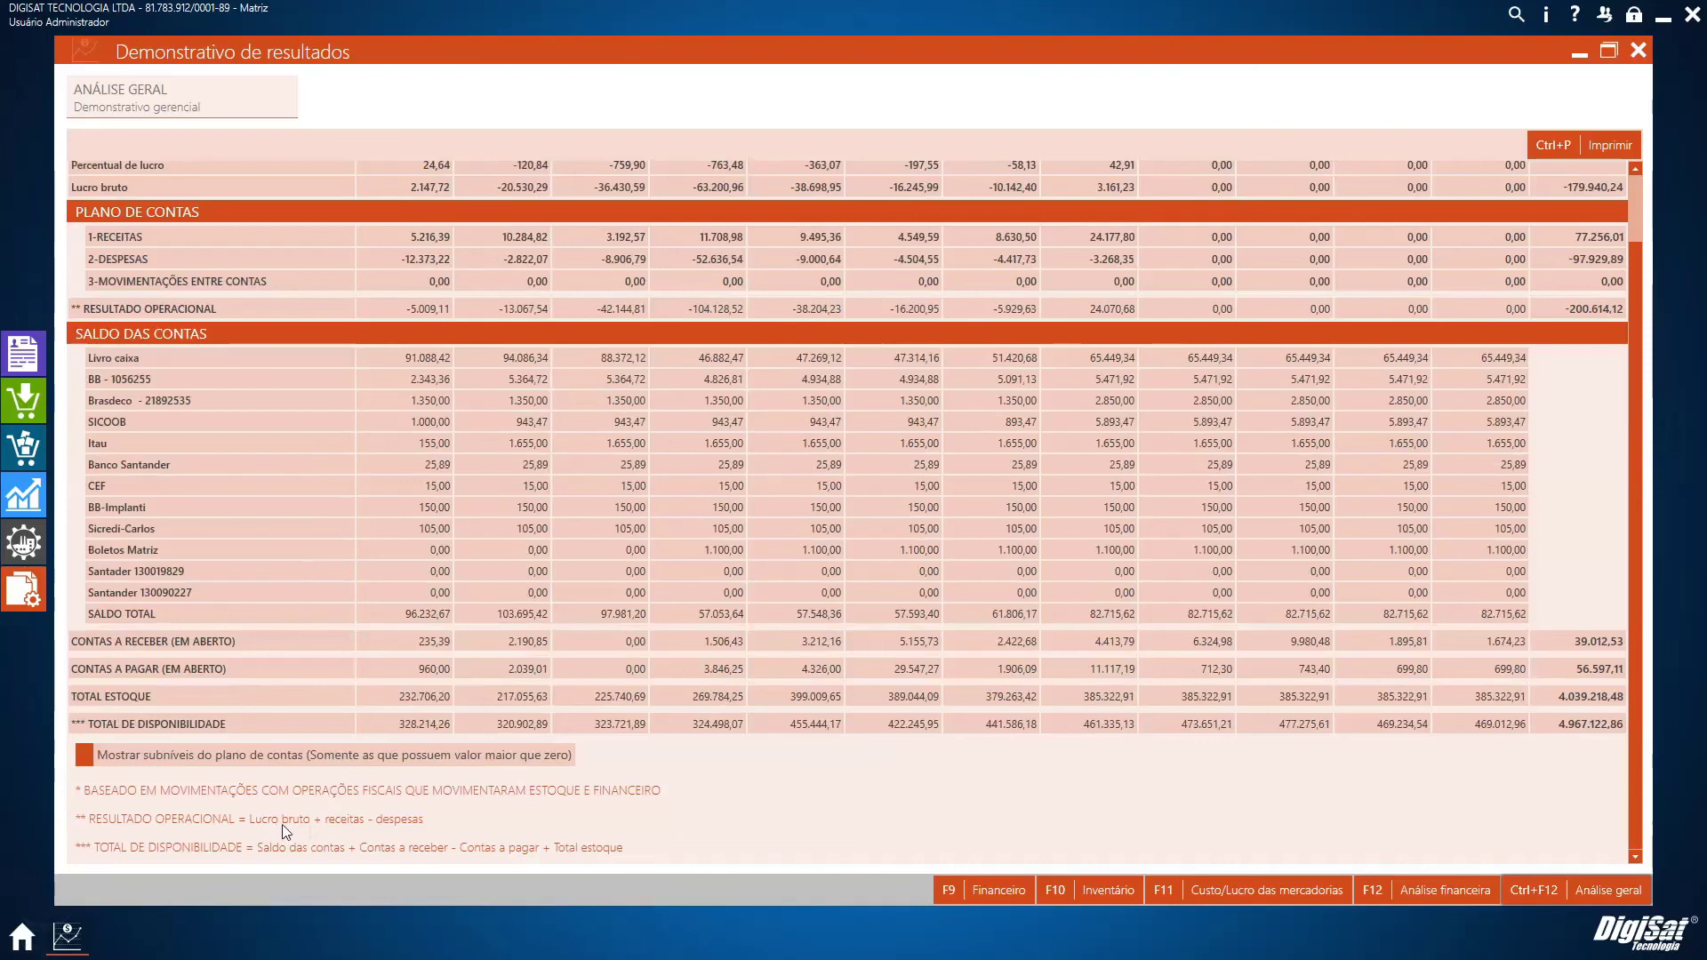
scroll(1037, 631, "up", 2)
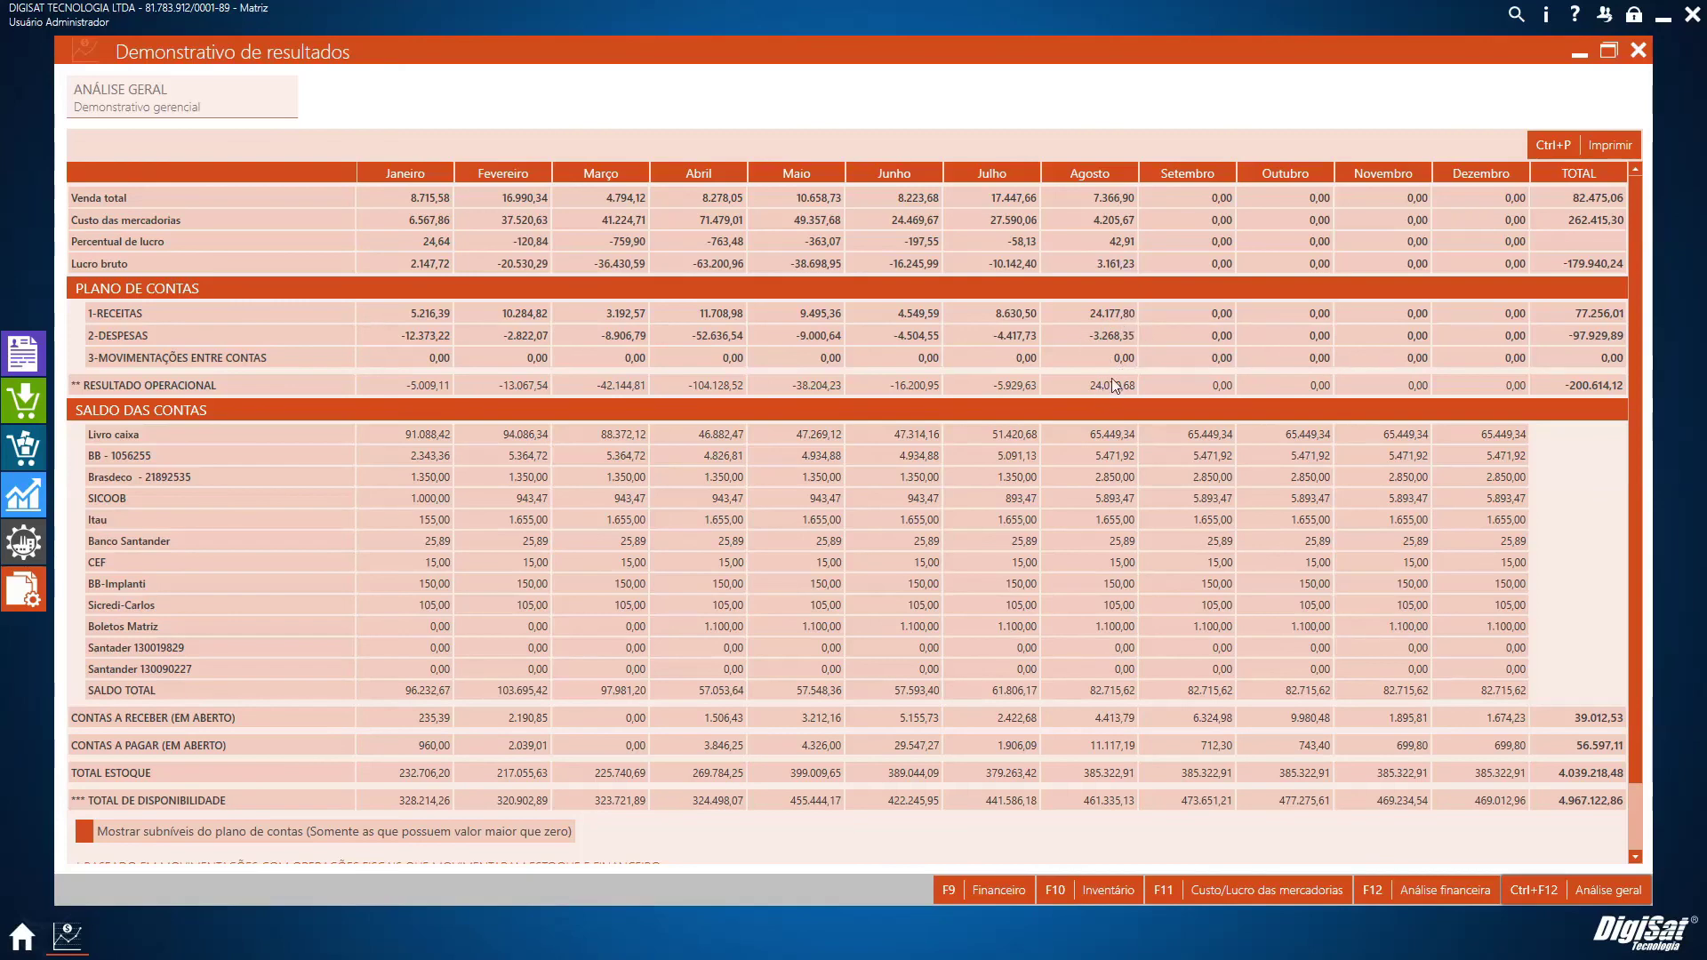
scroll(668, 697, "down", 2)
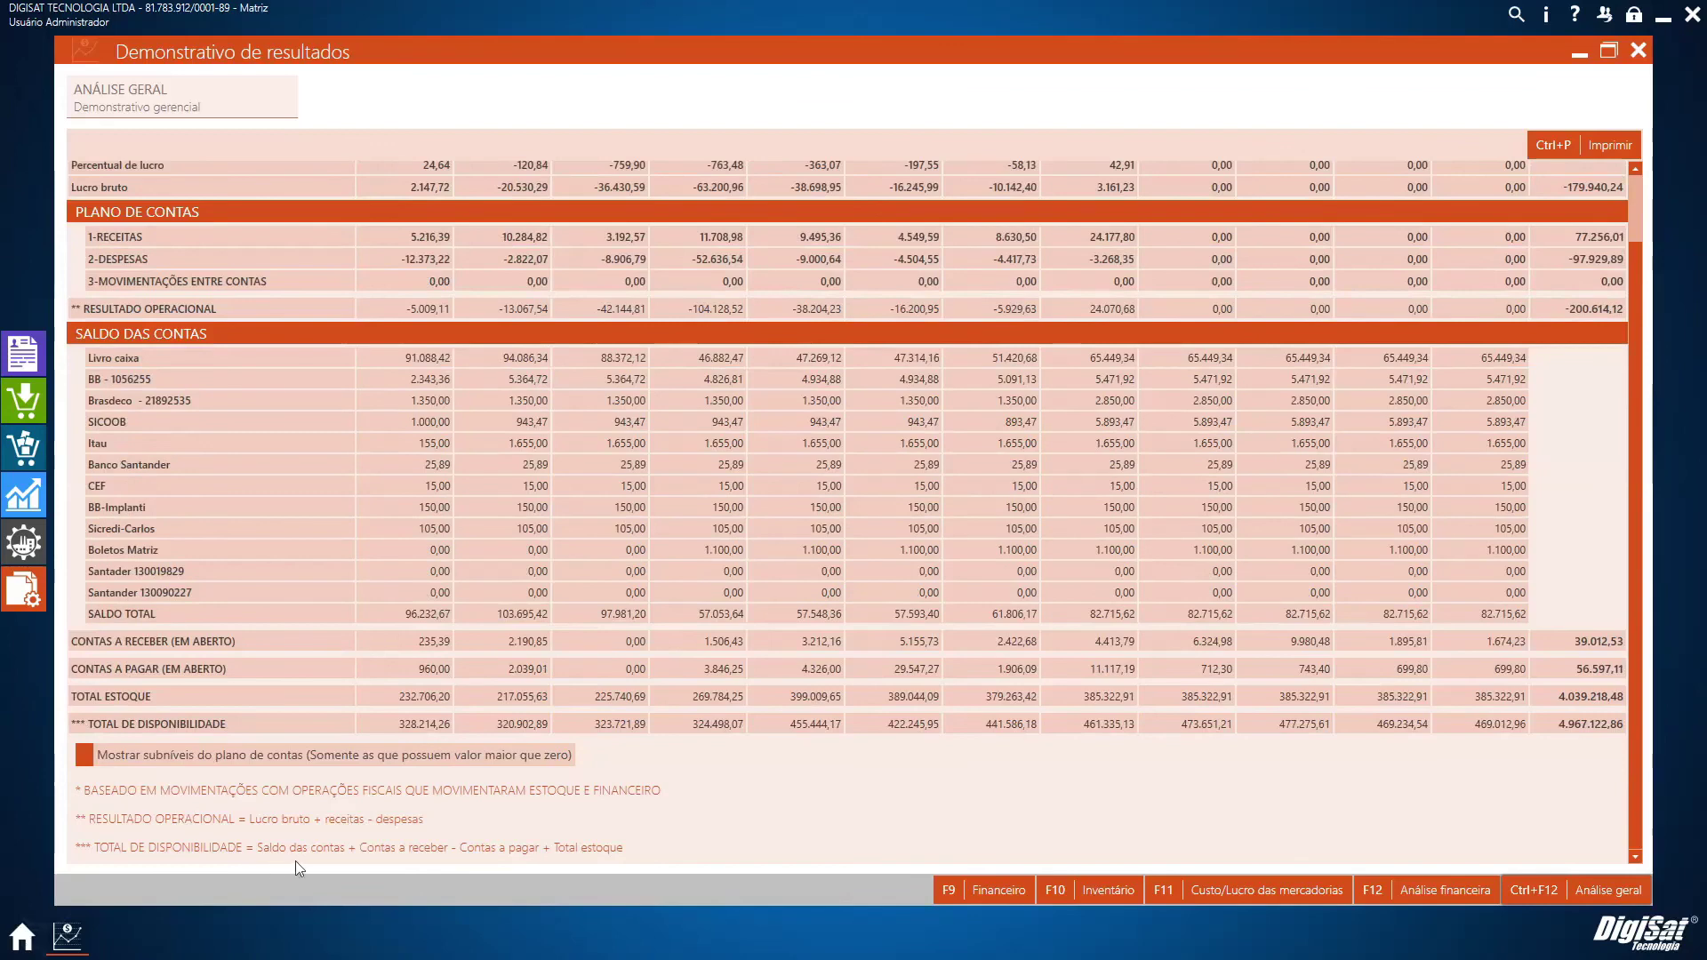
Look over the Análise geral table, then close the Demonstrativo de resultados window
scroll(633, 747, "up", 2)
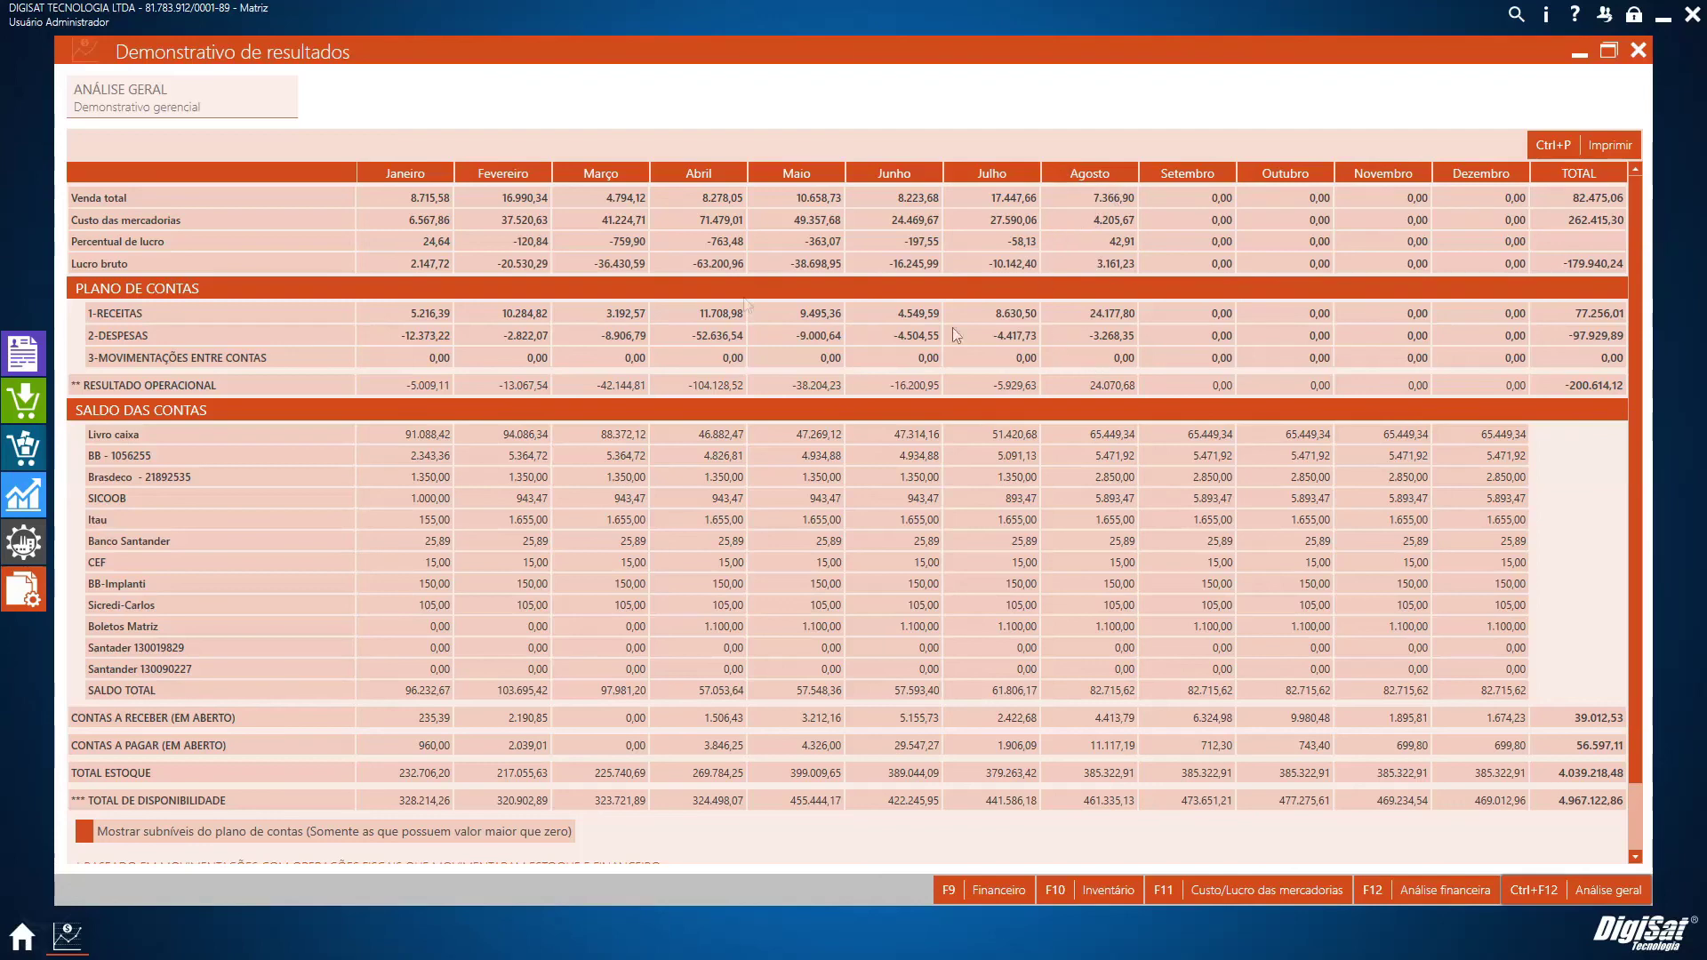
scroll(561, 778, "down", 1)
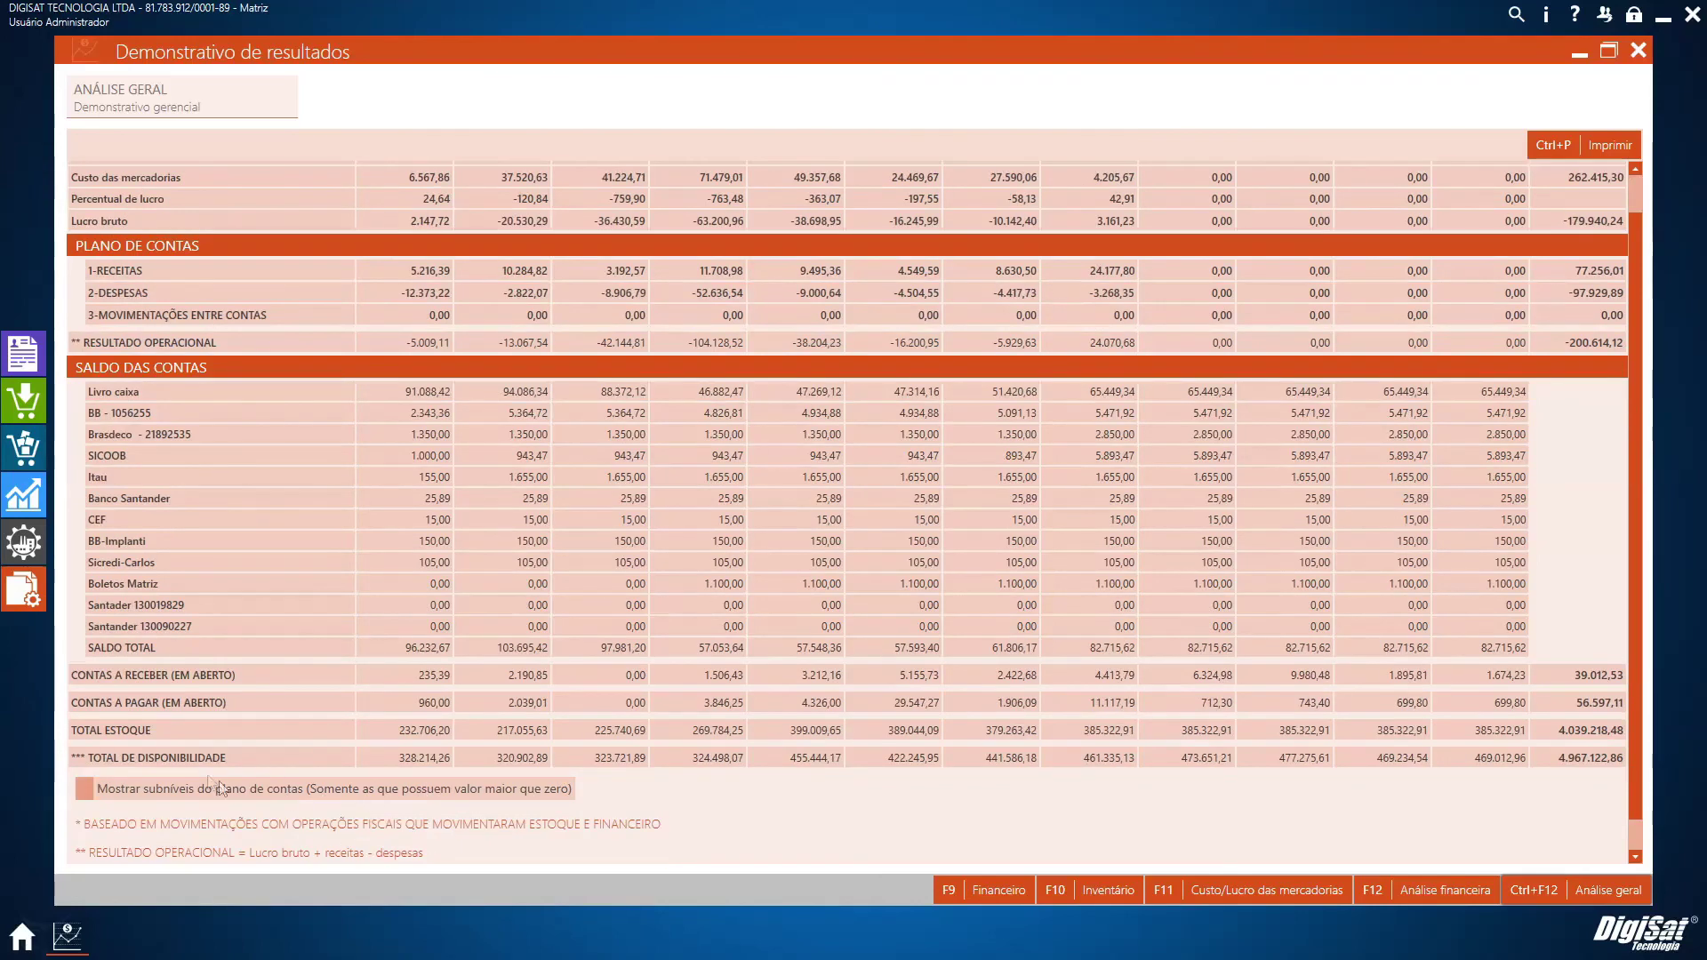
scroll(315, 773, "up", 1)
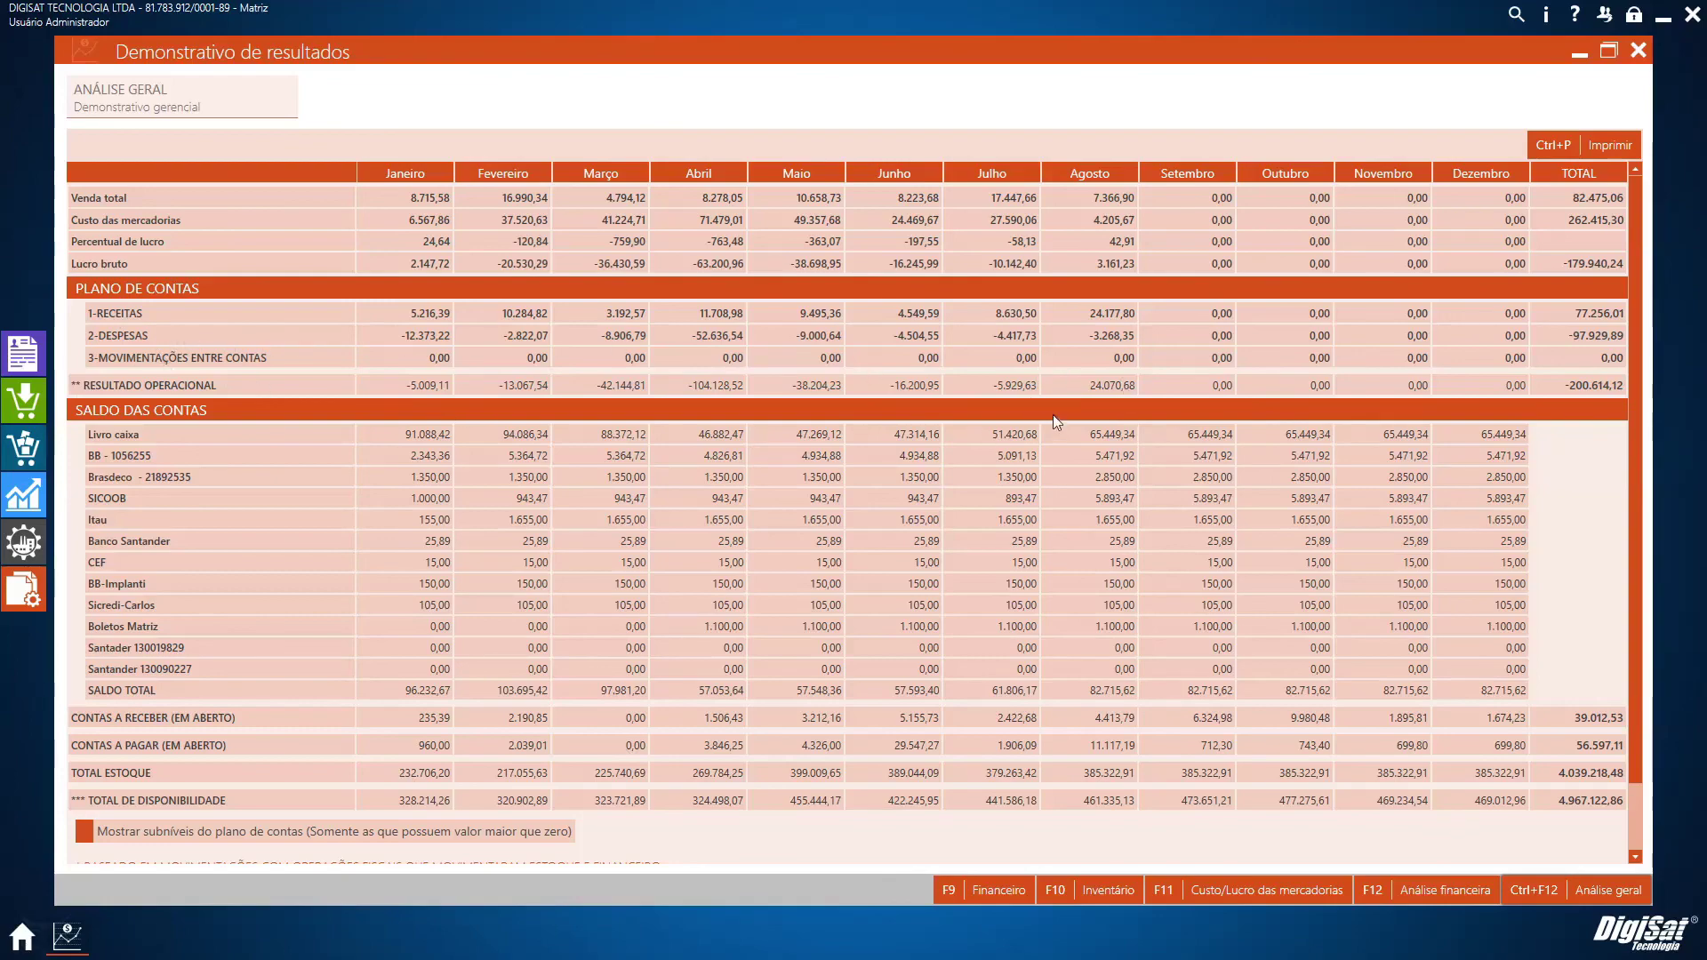
scroll(1113, 658, "down", 1)
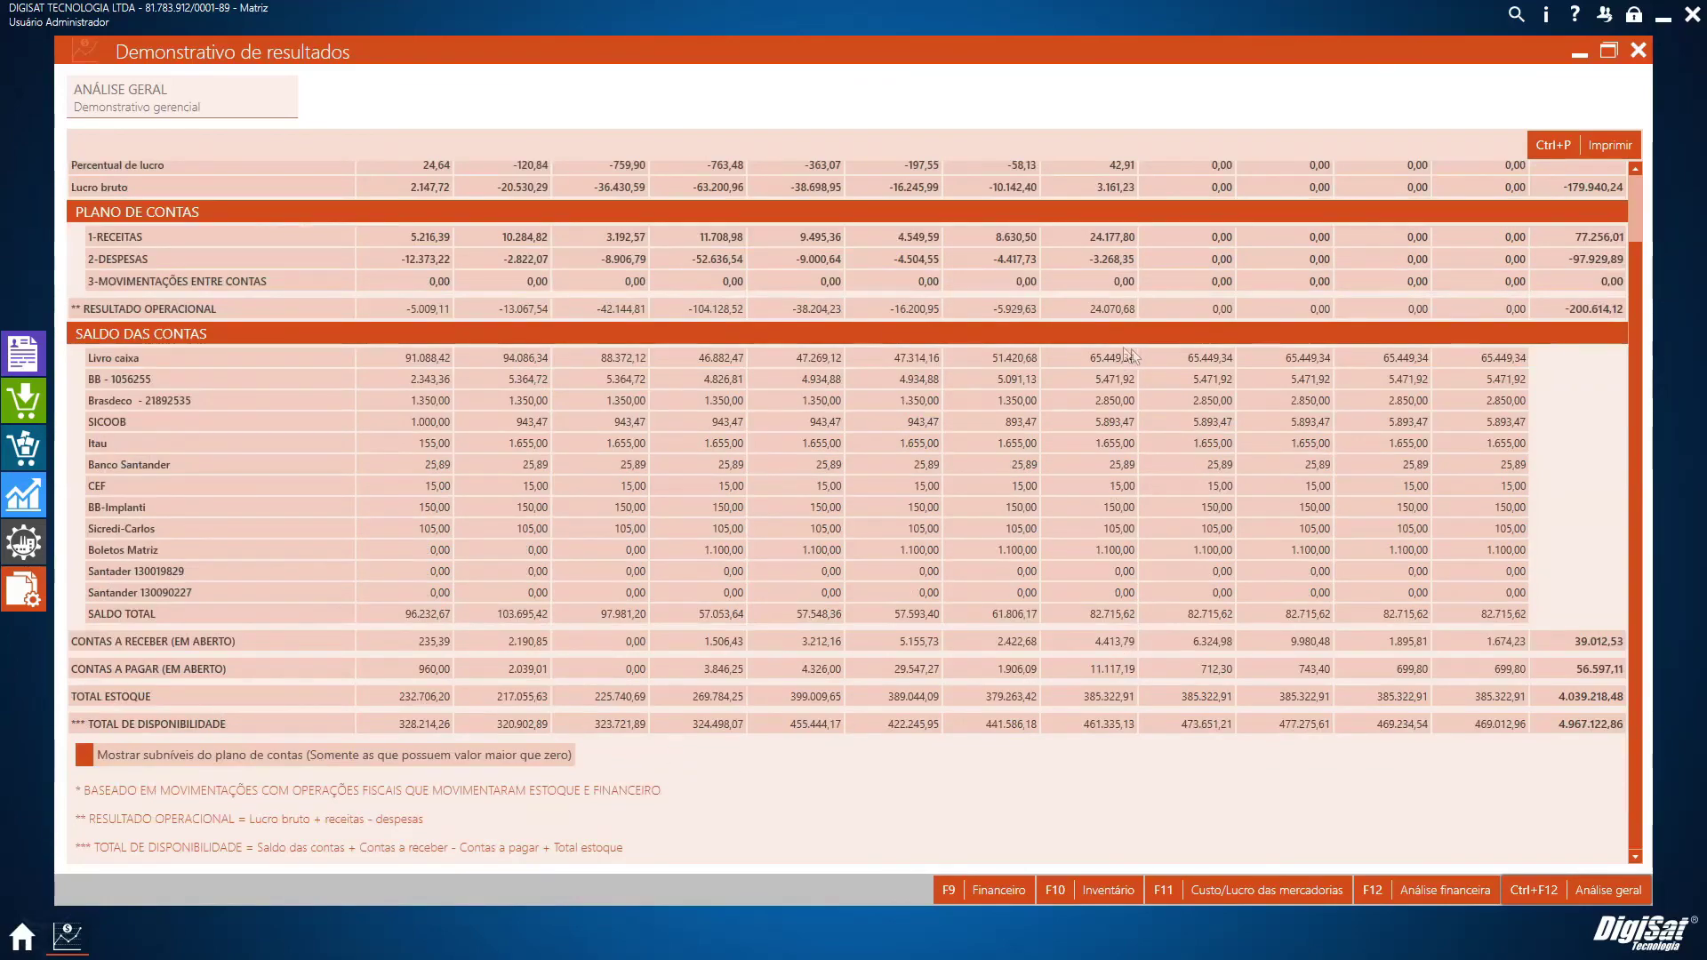
scroll(1104, 376, "up", 1)
scroll(1108, 432, "down", 1)
scroll(1106, 436, "up", 1)
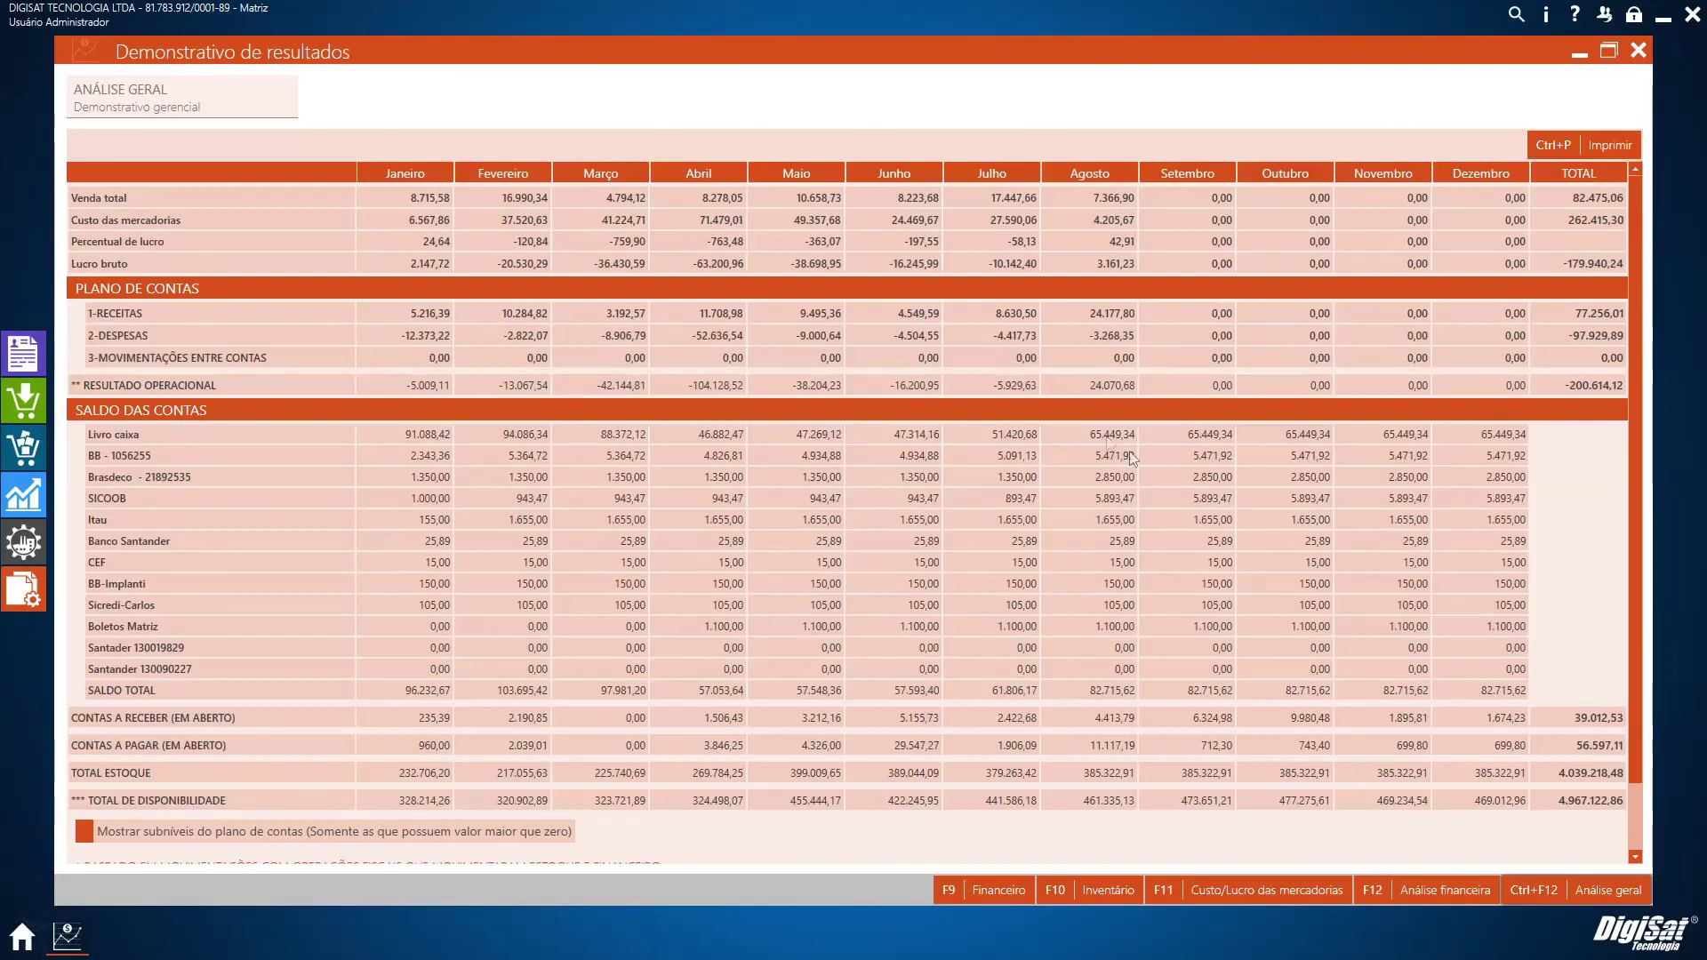
left_click(1639, 53)
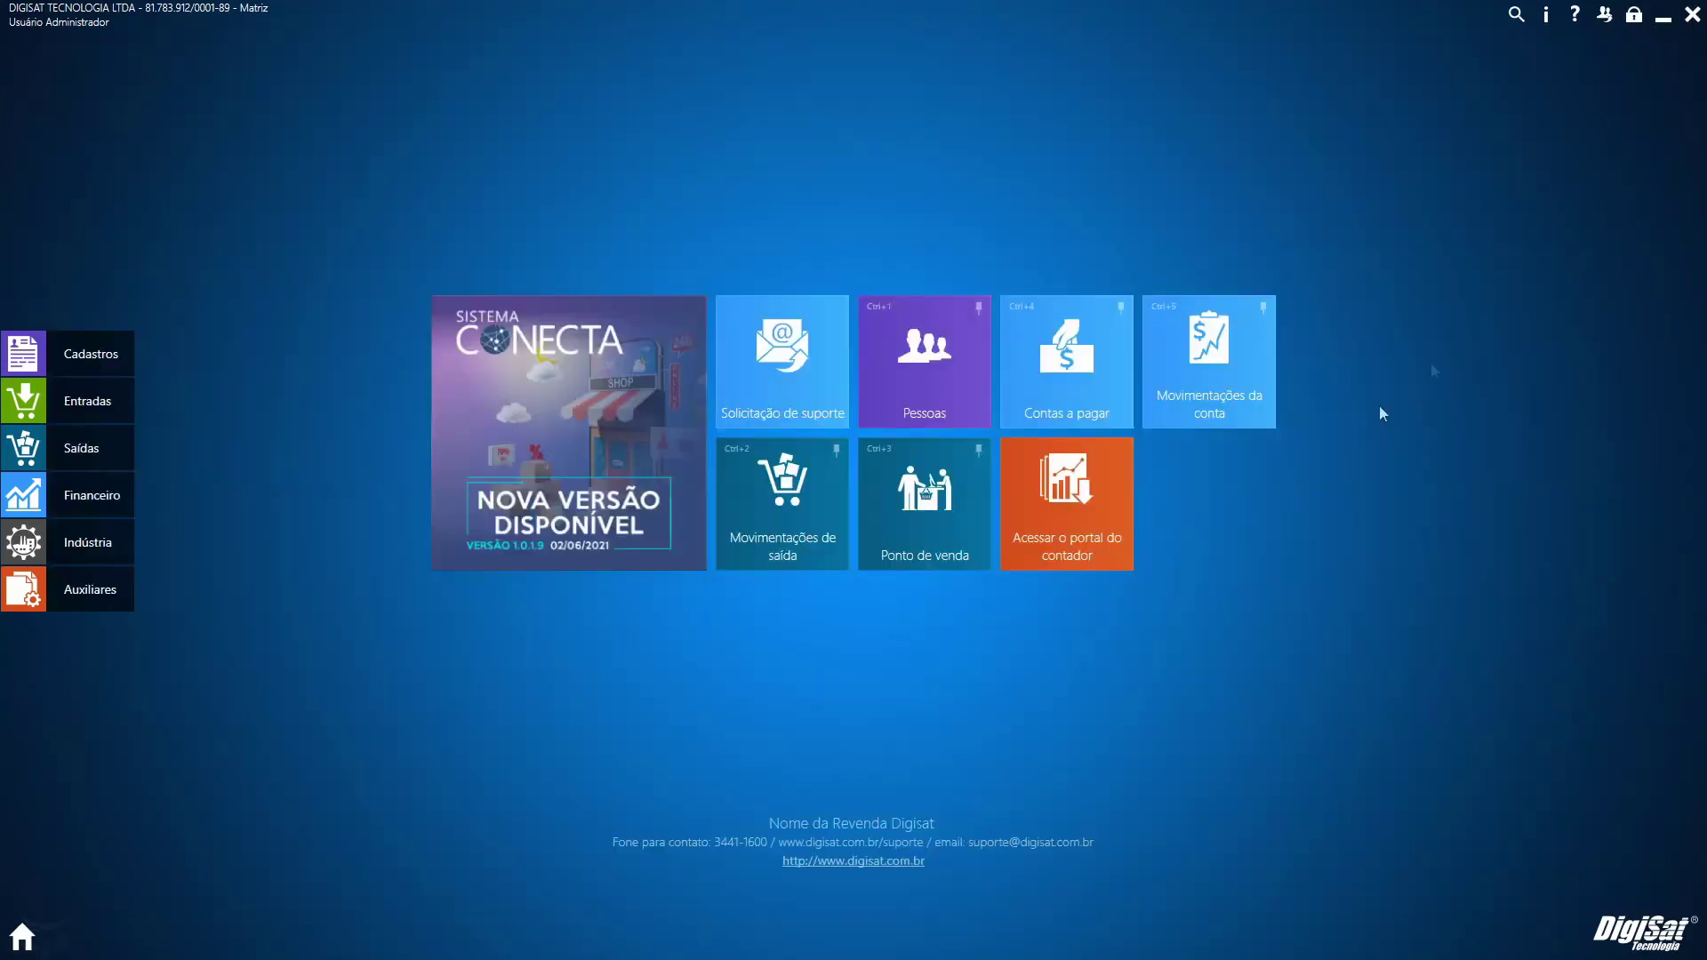